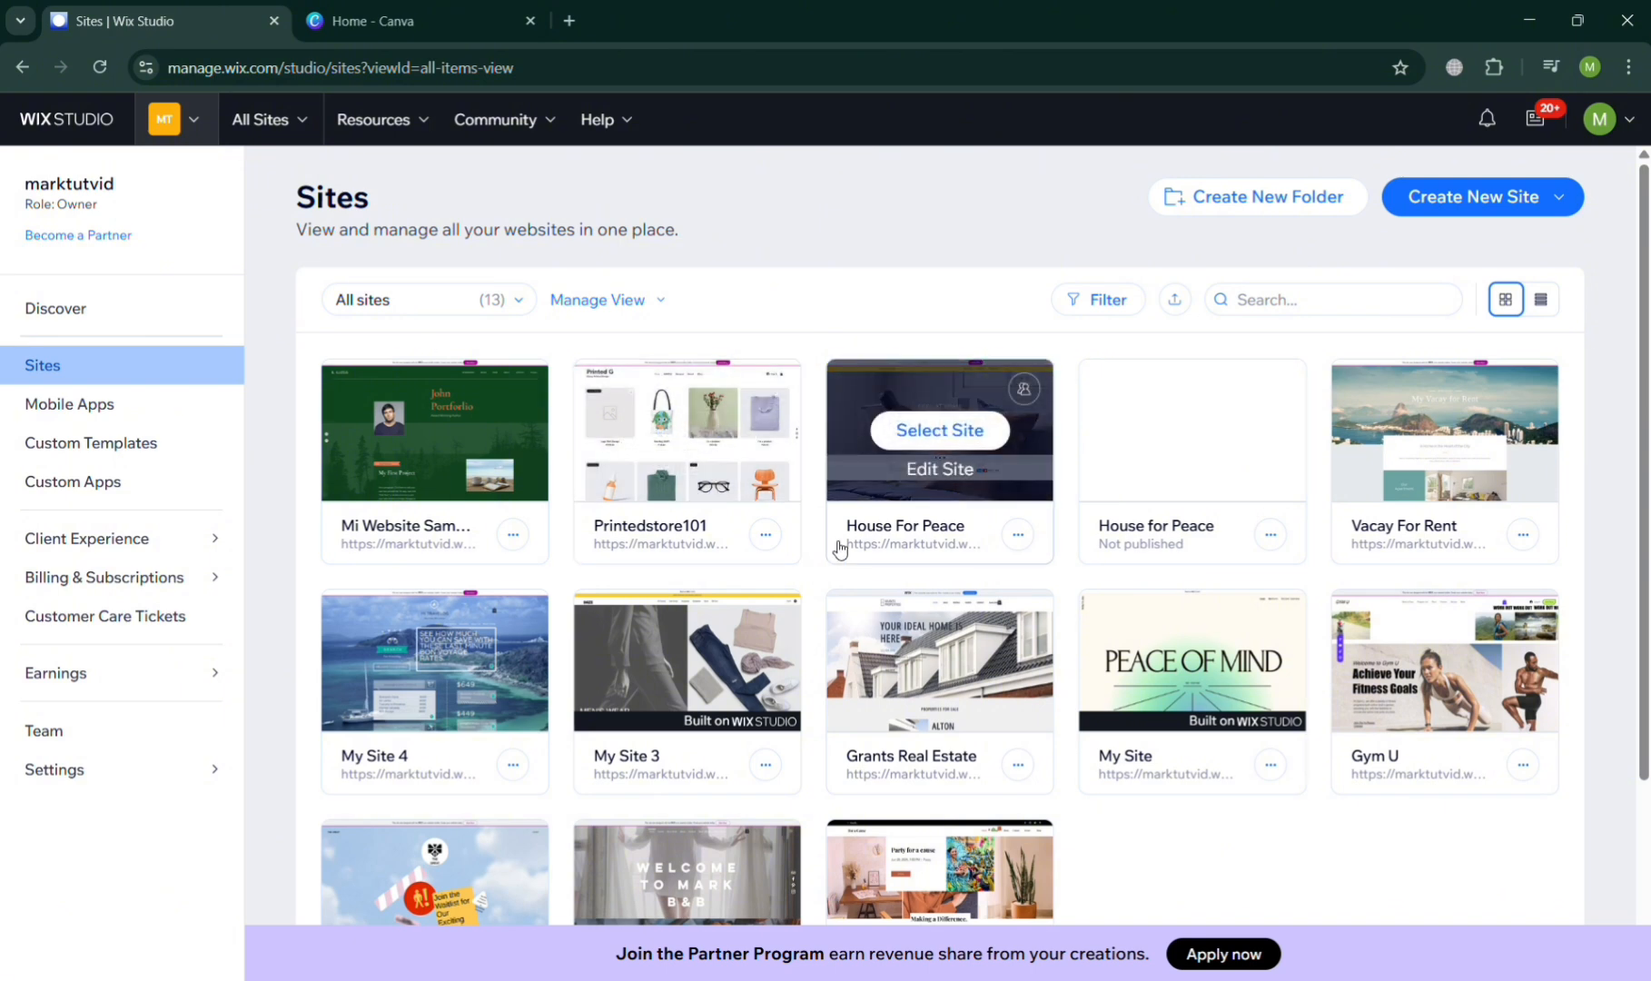
- Open the dashboard of the published House For Peace site and go to its Email Marketing page
scroll(840, 545, "down", 3)
scroll(839, 546, "up", 3)
left_click(965, 435)
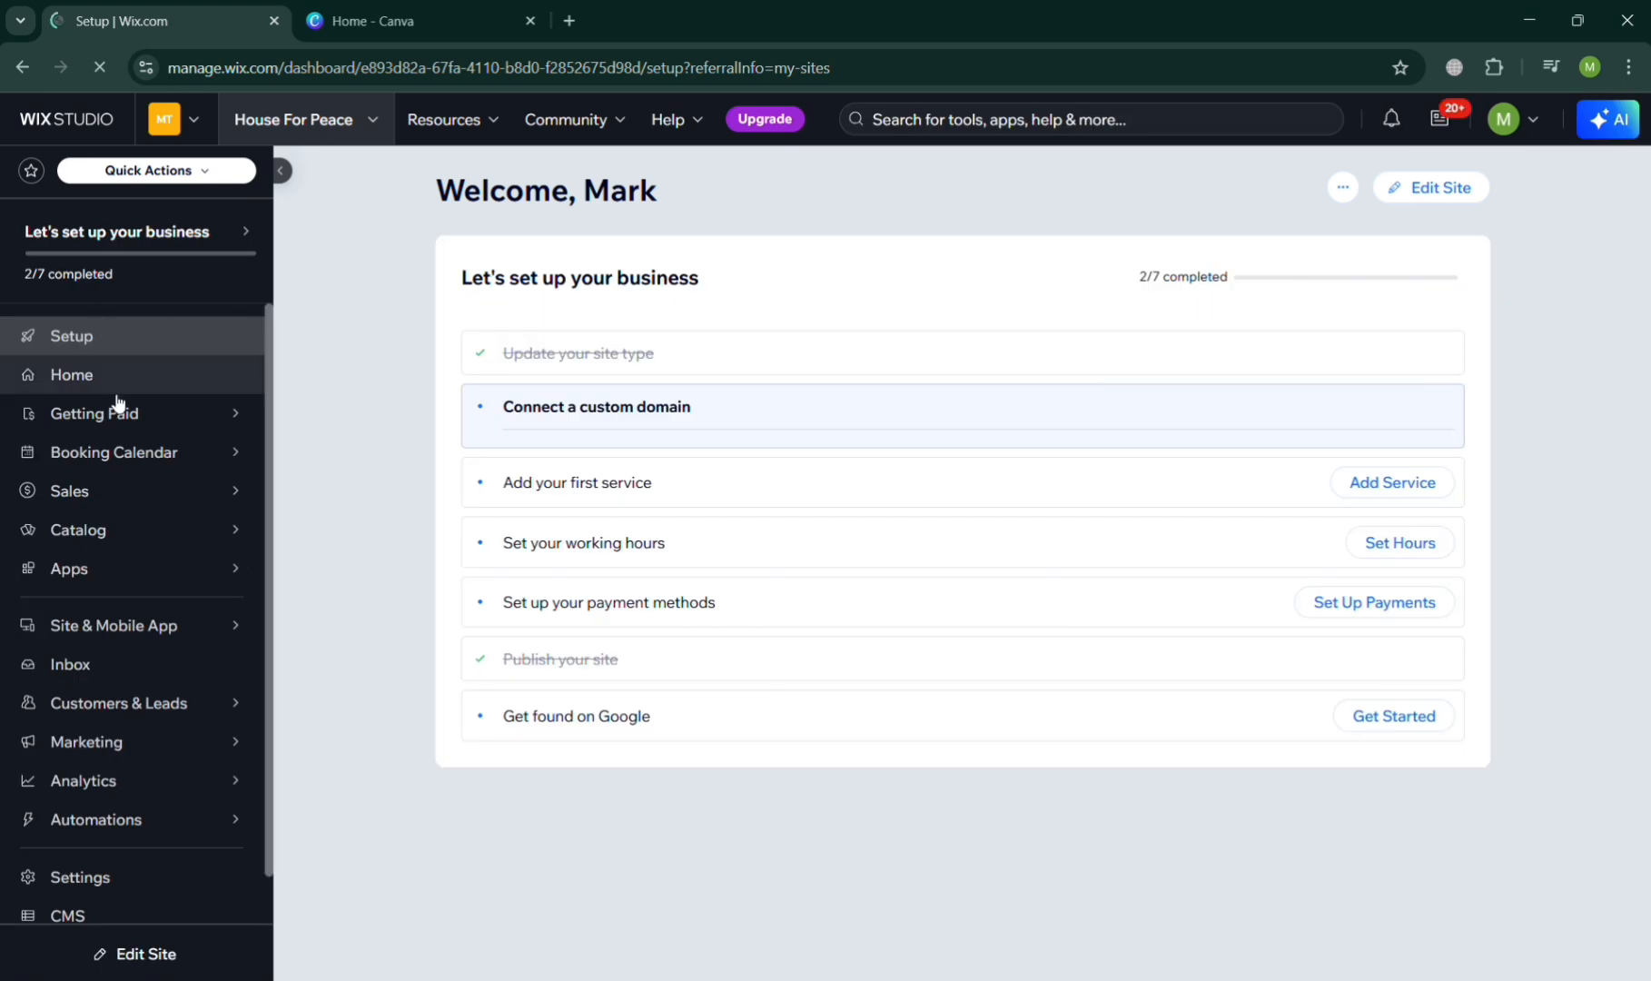
left_click(145, 765)
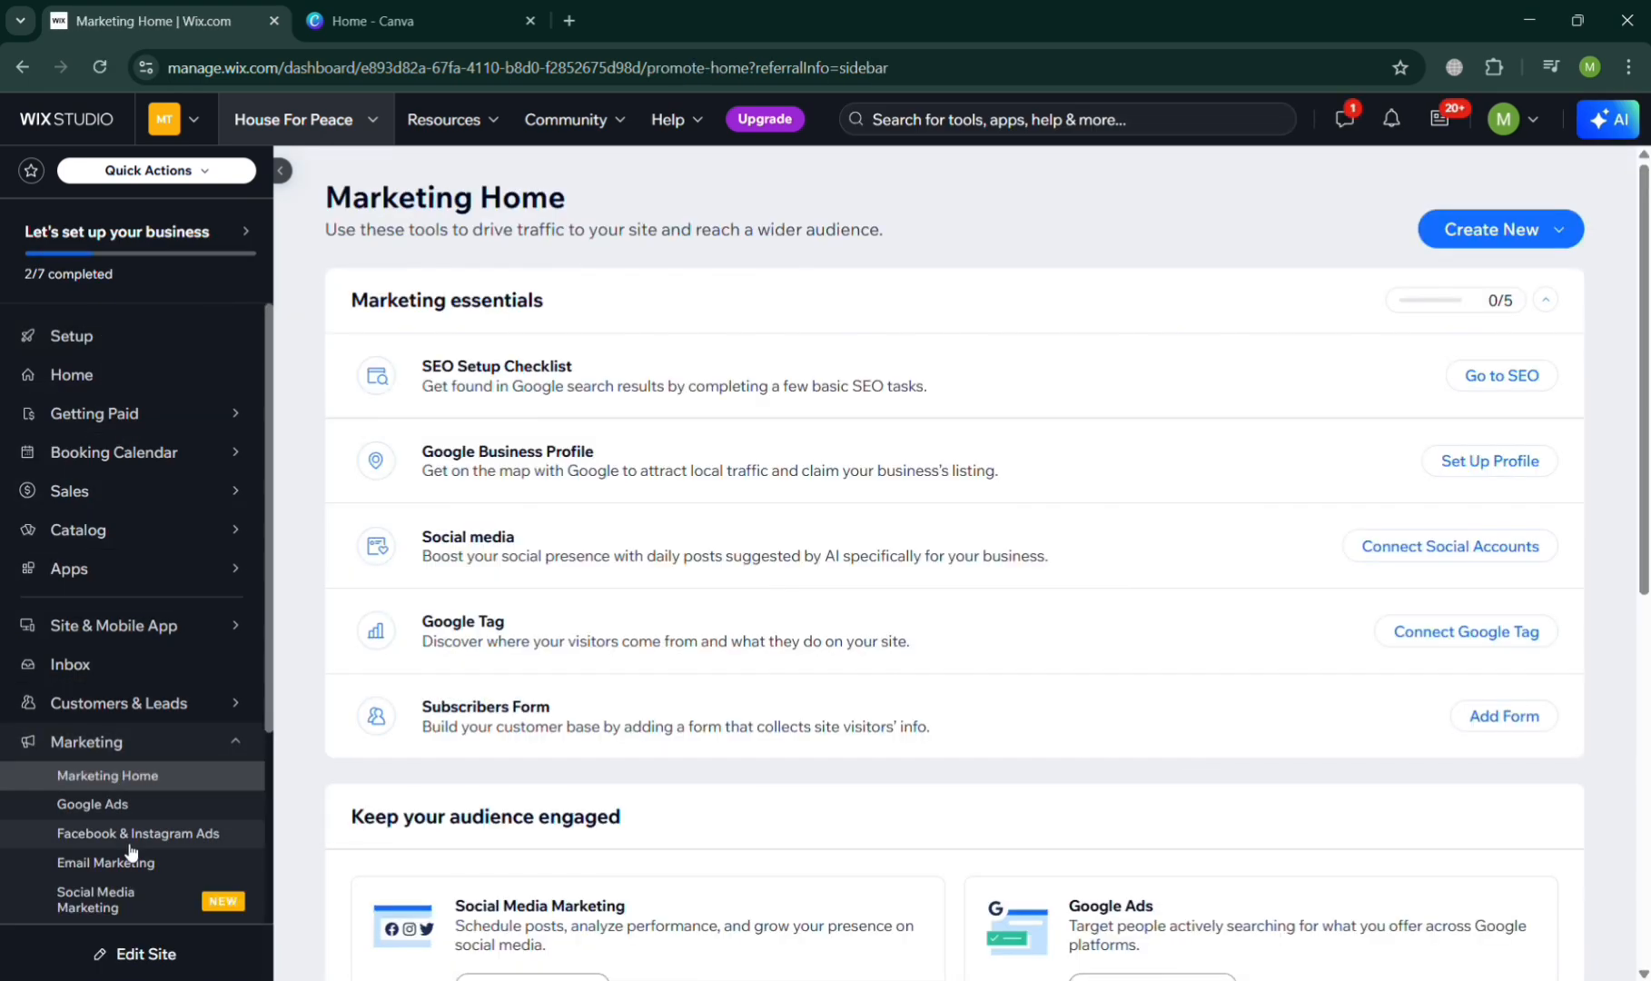
left_click(130, 861)
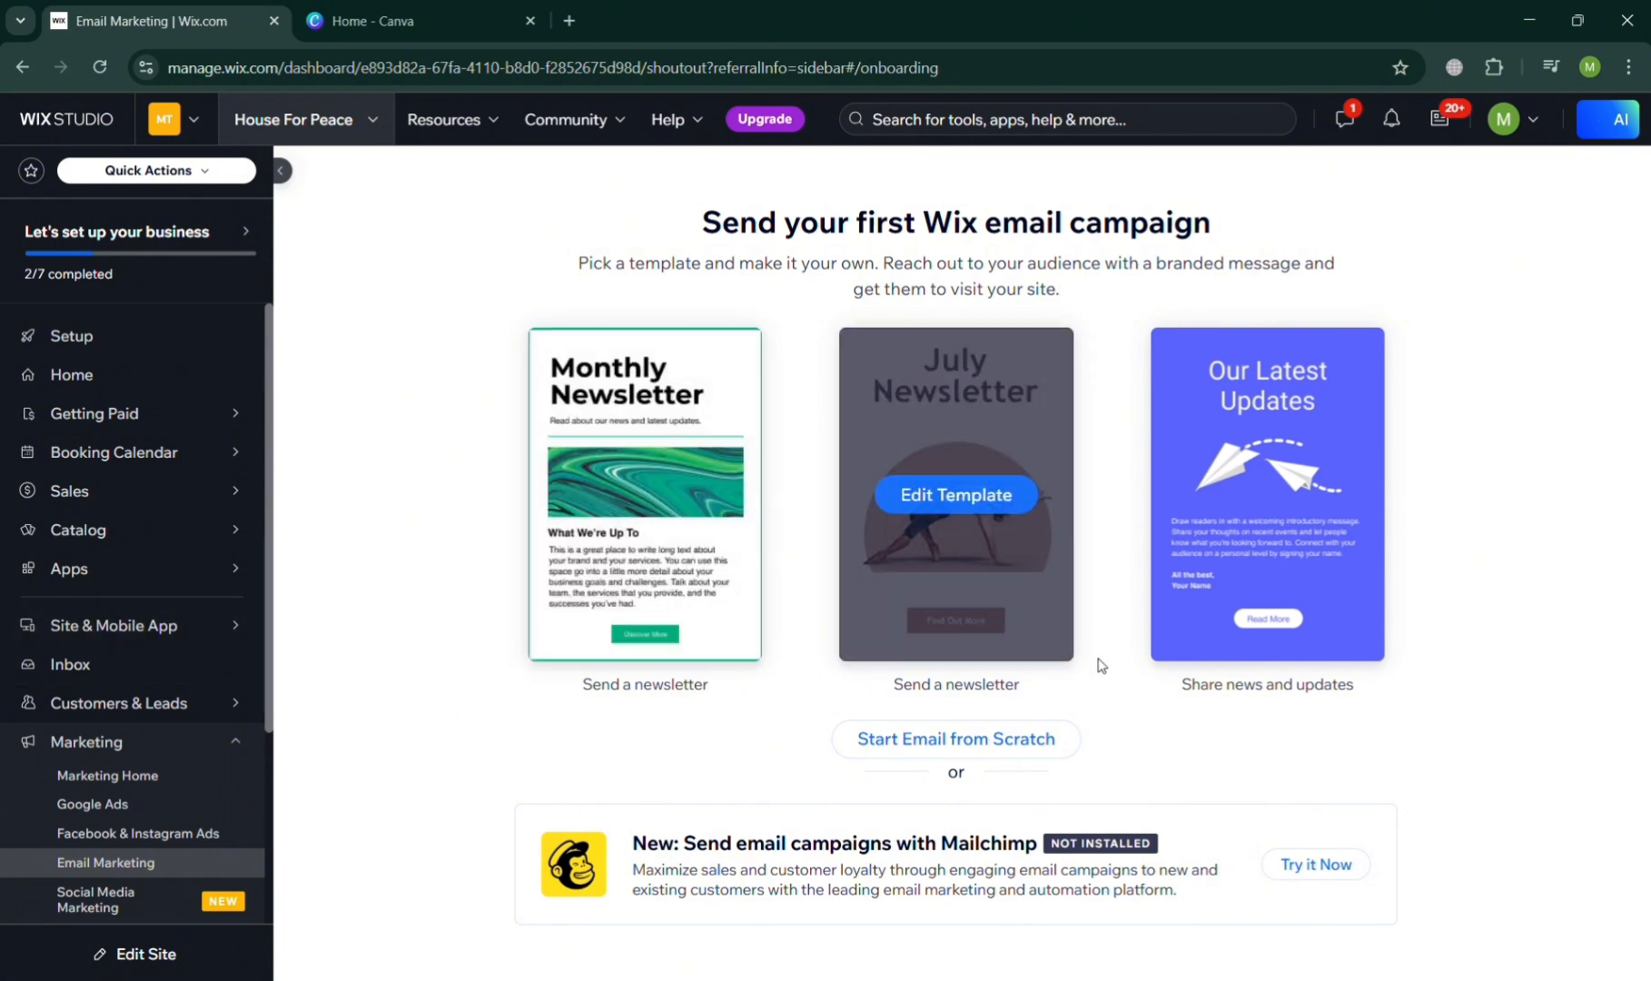
- Start an email campaign from scratch, dismiss the design tip and open the mountain image's customization options
left_click(1019, 749)
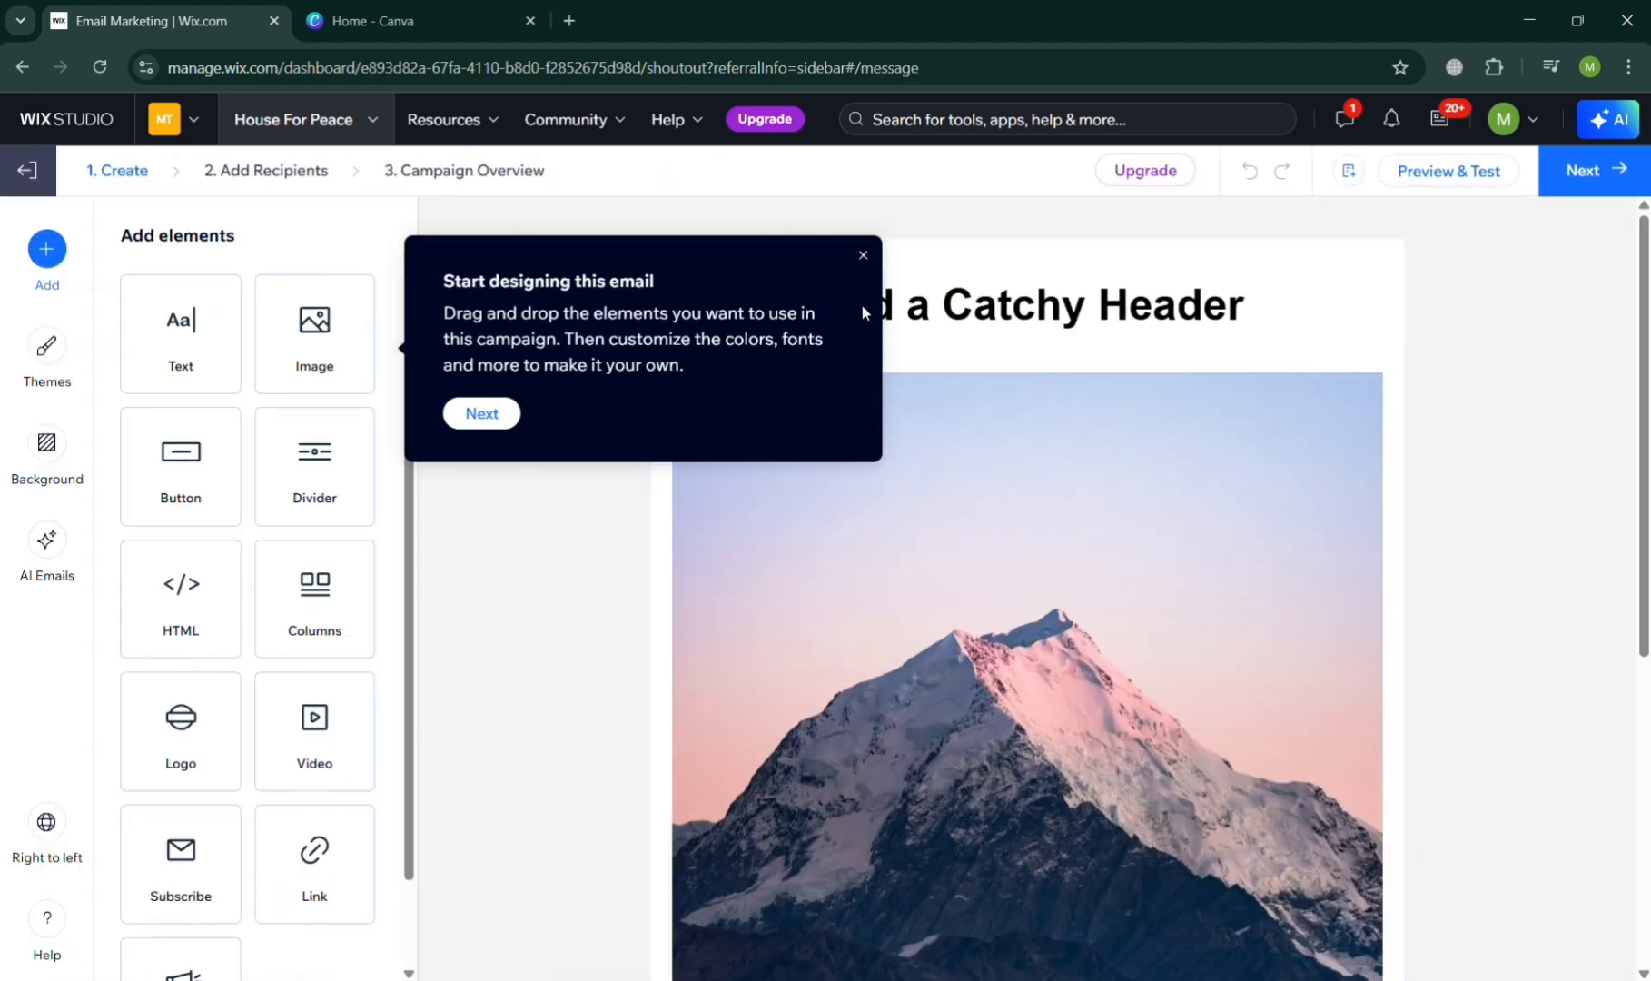
left_click(864, 256)
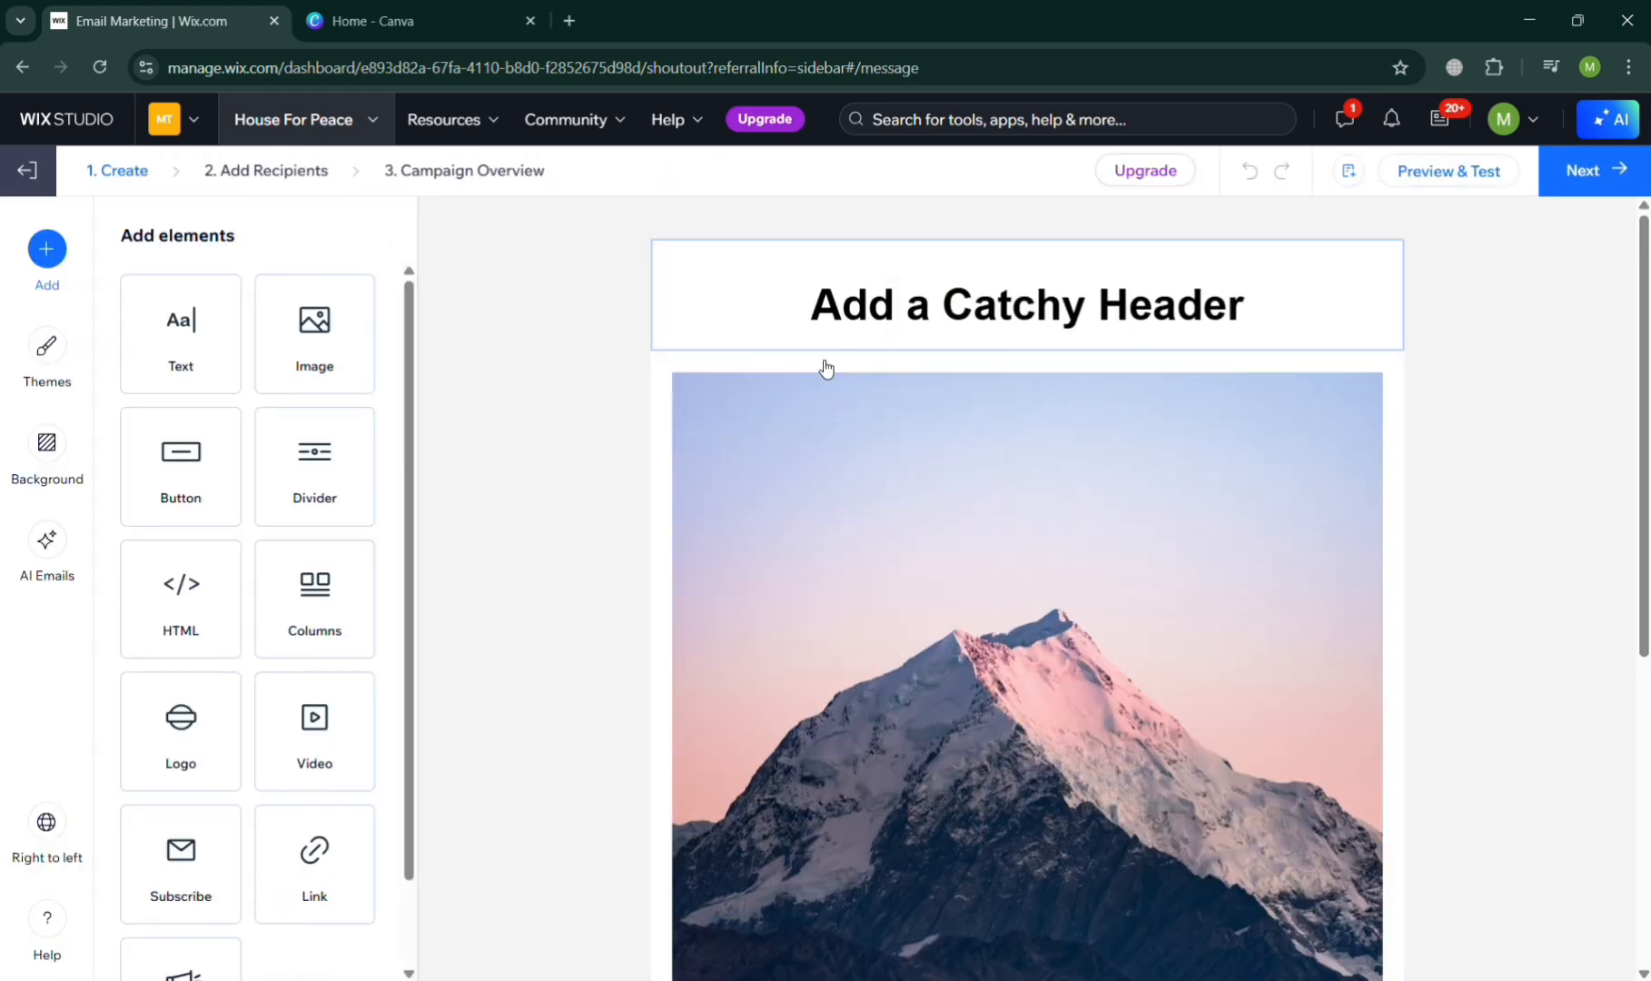
scroll(1143, 619, "down", 4)
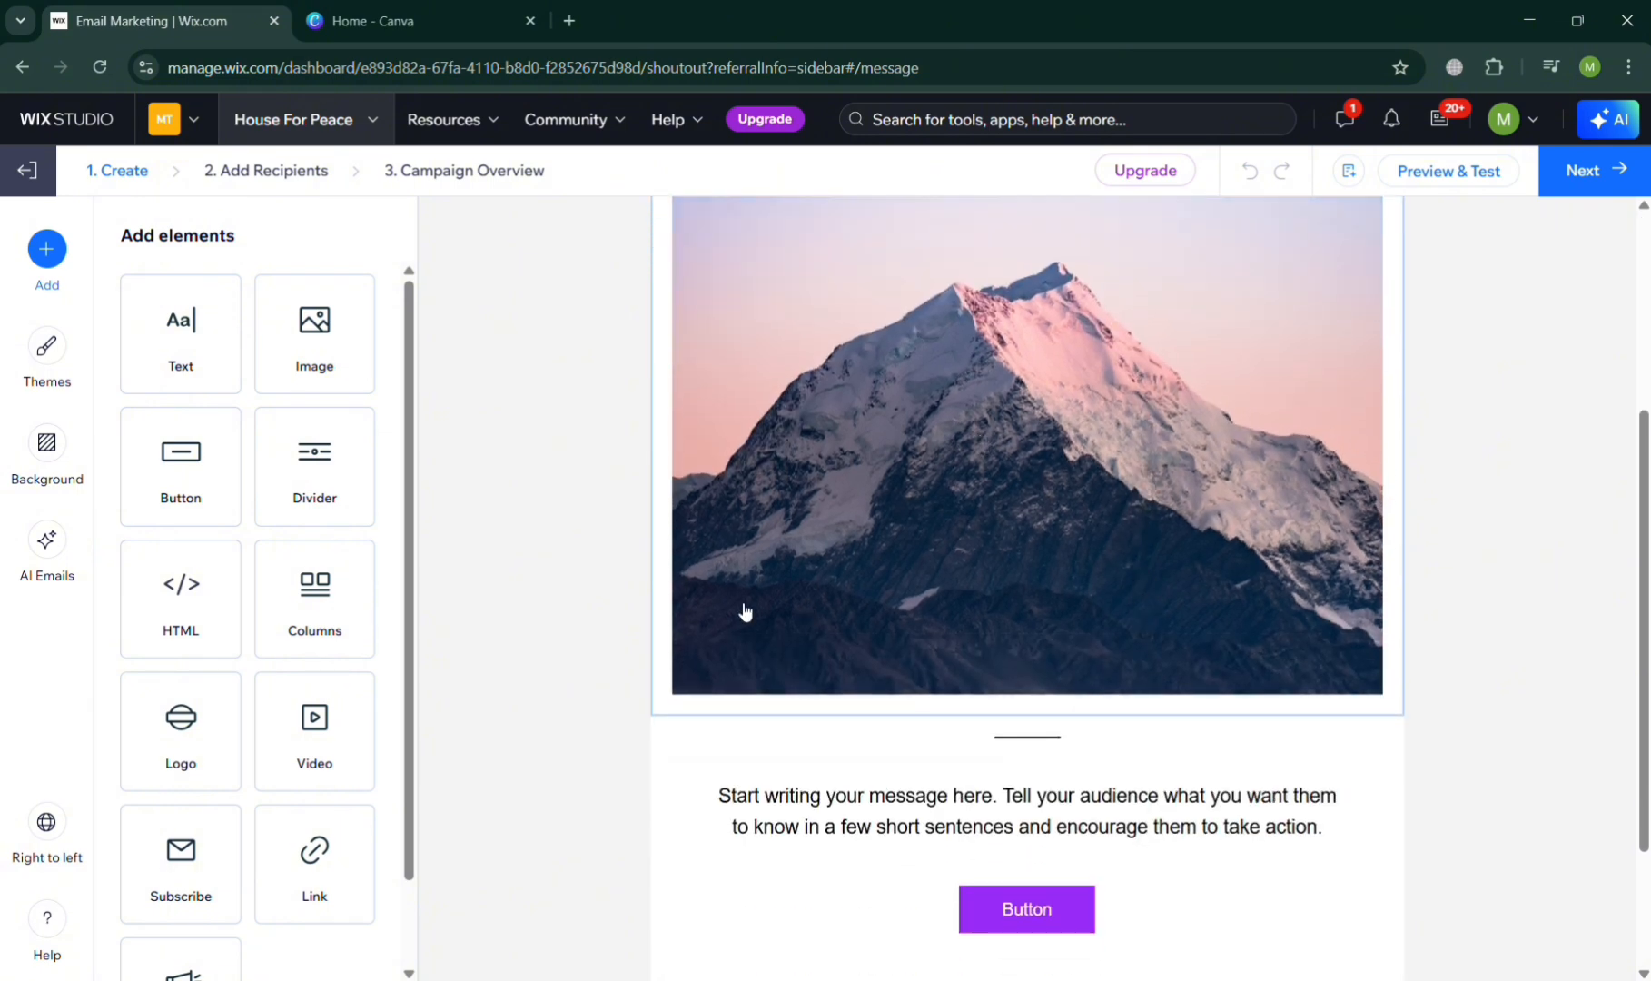
scroll(641, 611, "up", 3)
scroll(639, 612, "up", 1)
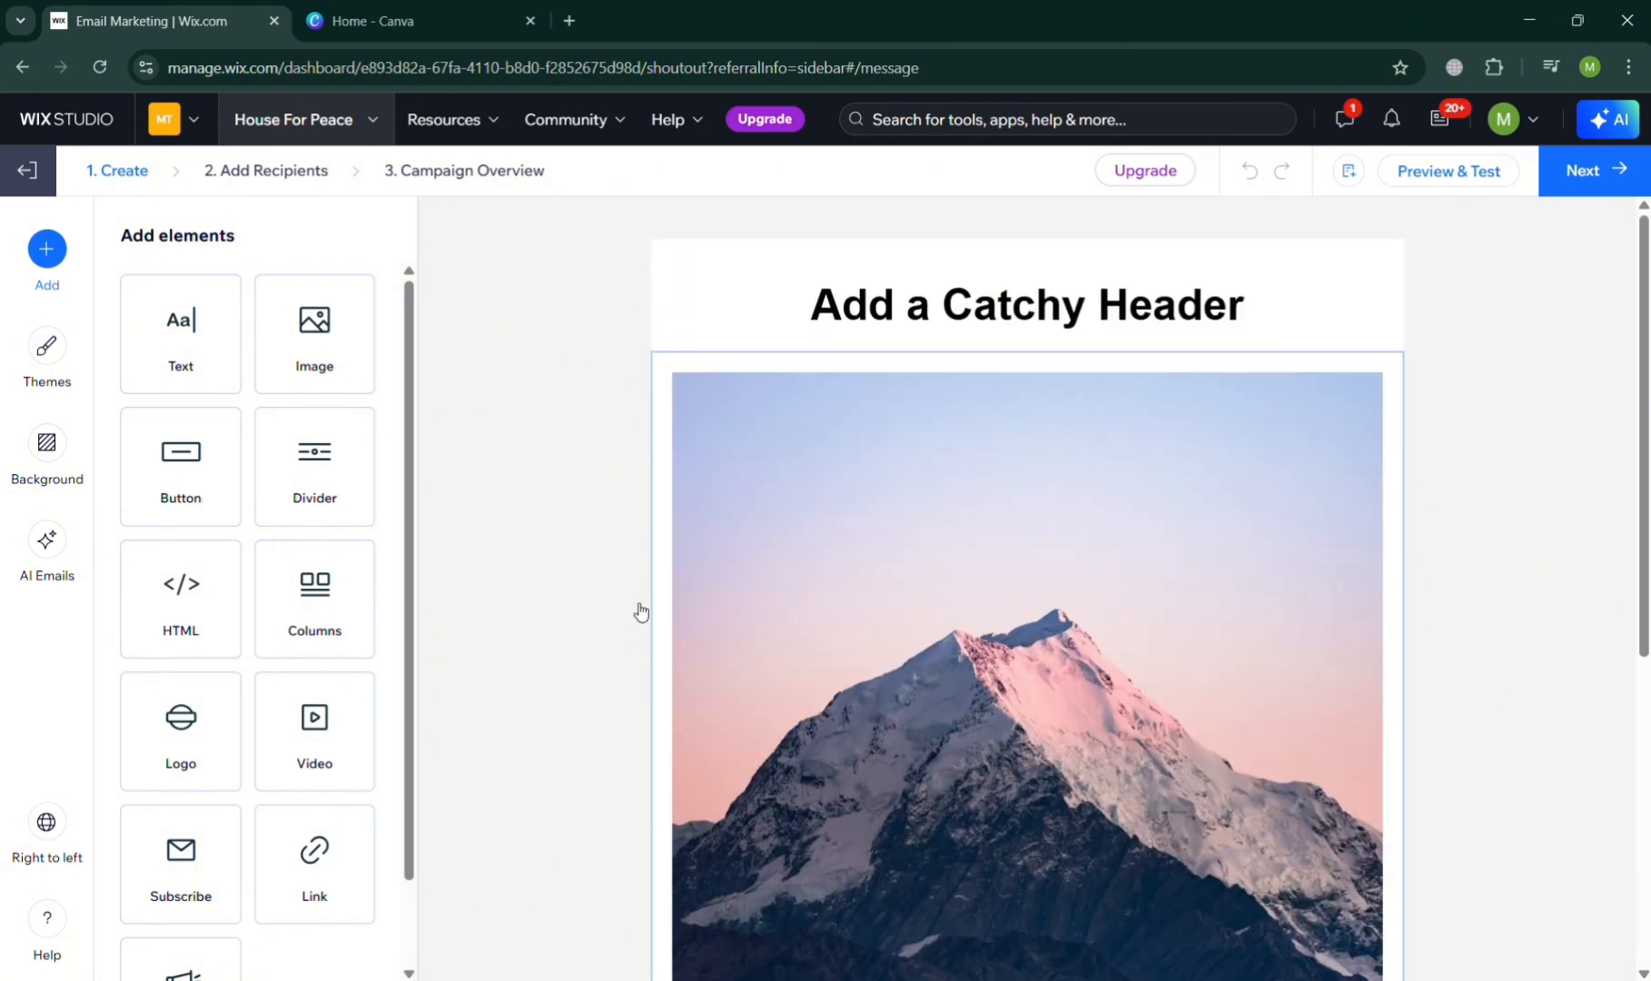
left_click(941, 557)
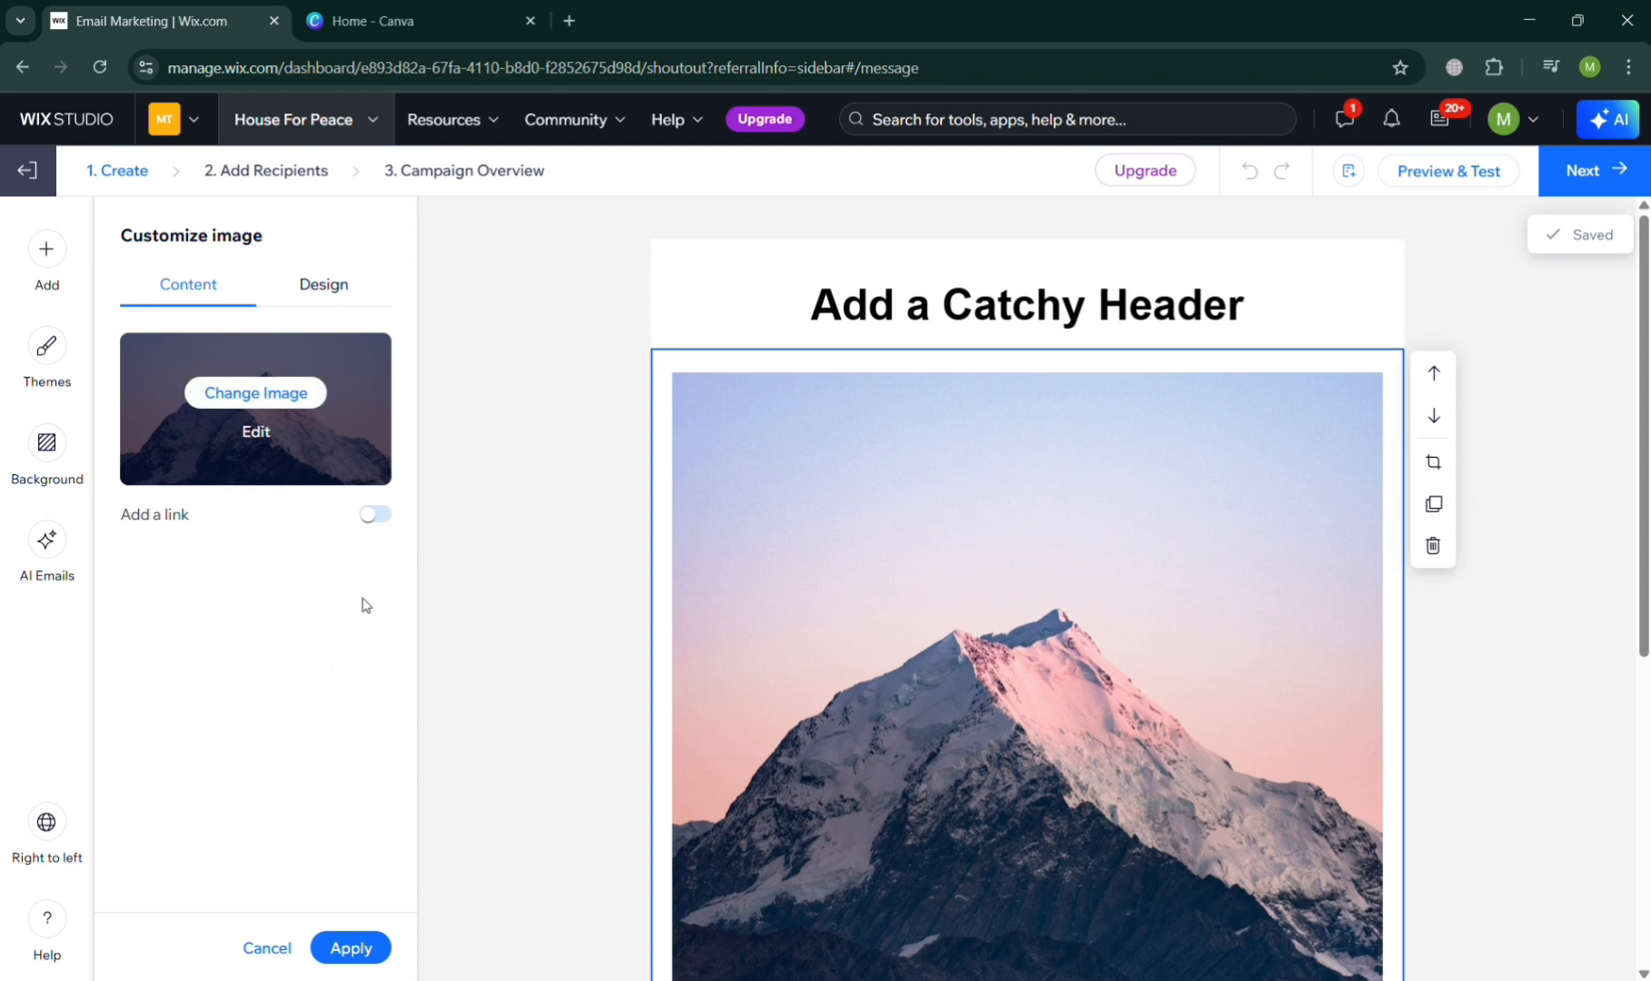
- Switch to Canva and search for "Newsletter"
left_click(454, 9)
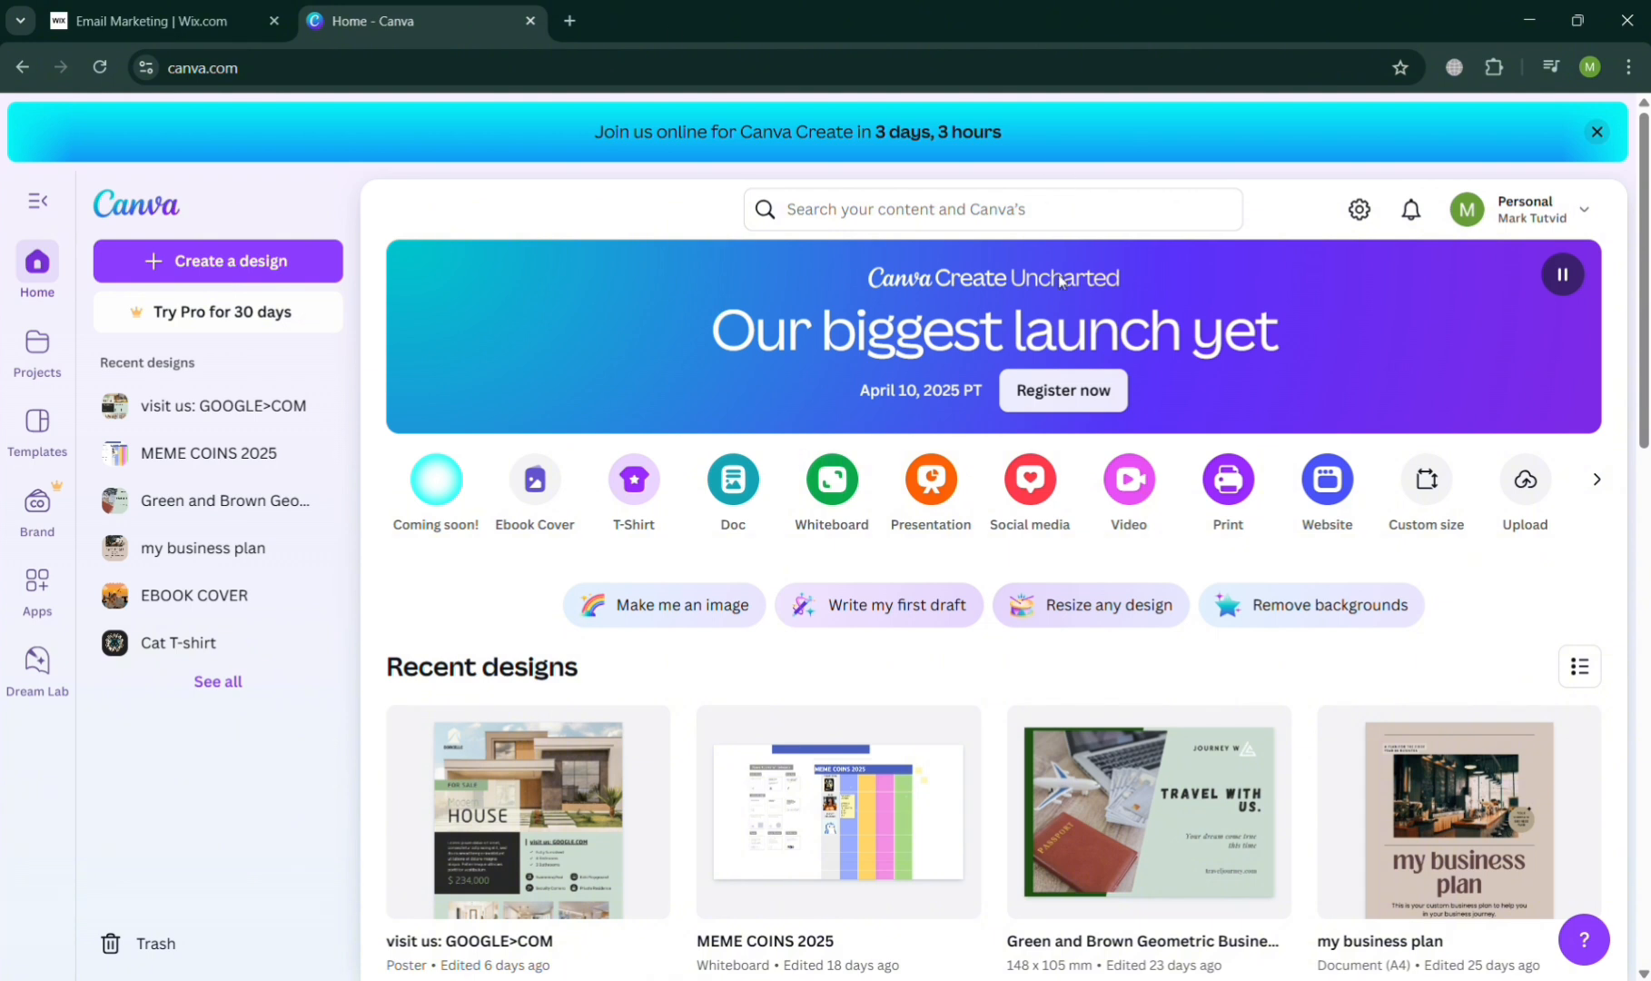
mouse_move(917, 732)
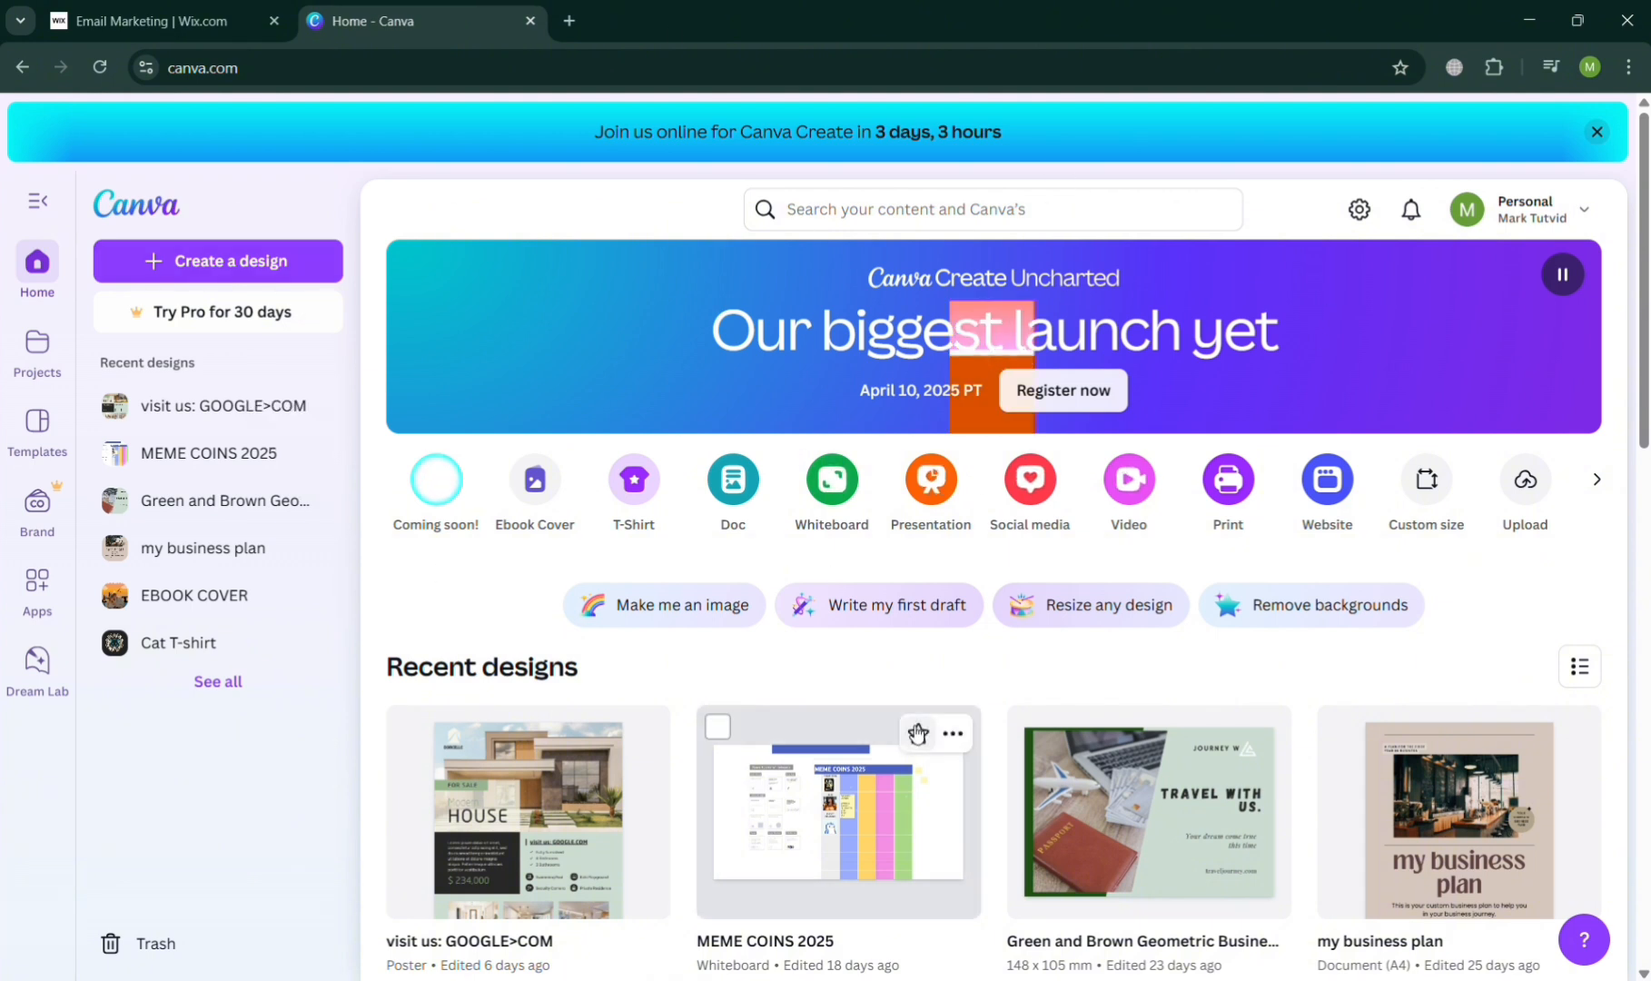
left_click(1013, 209)
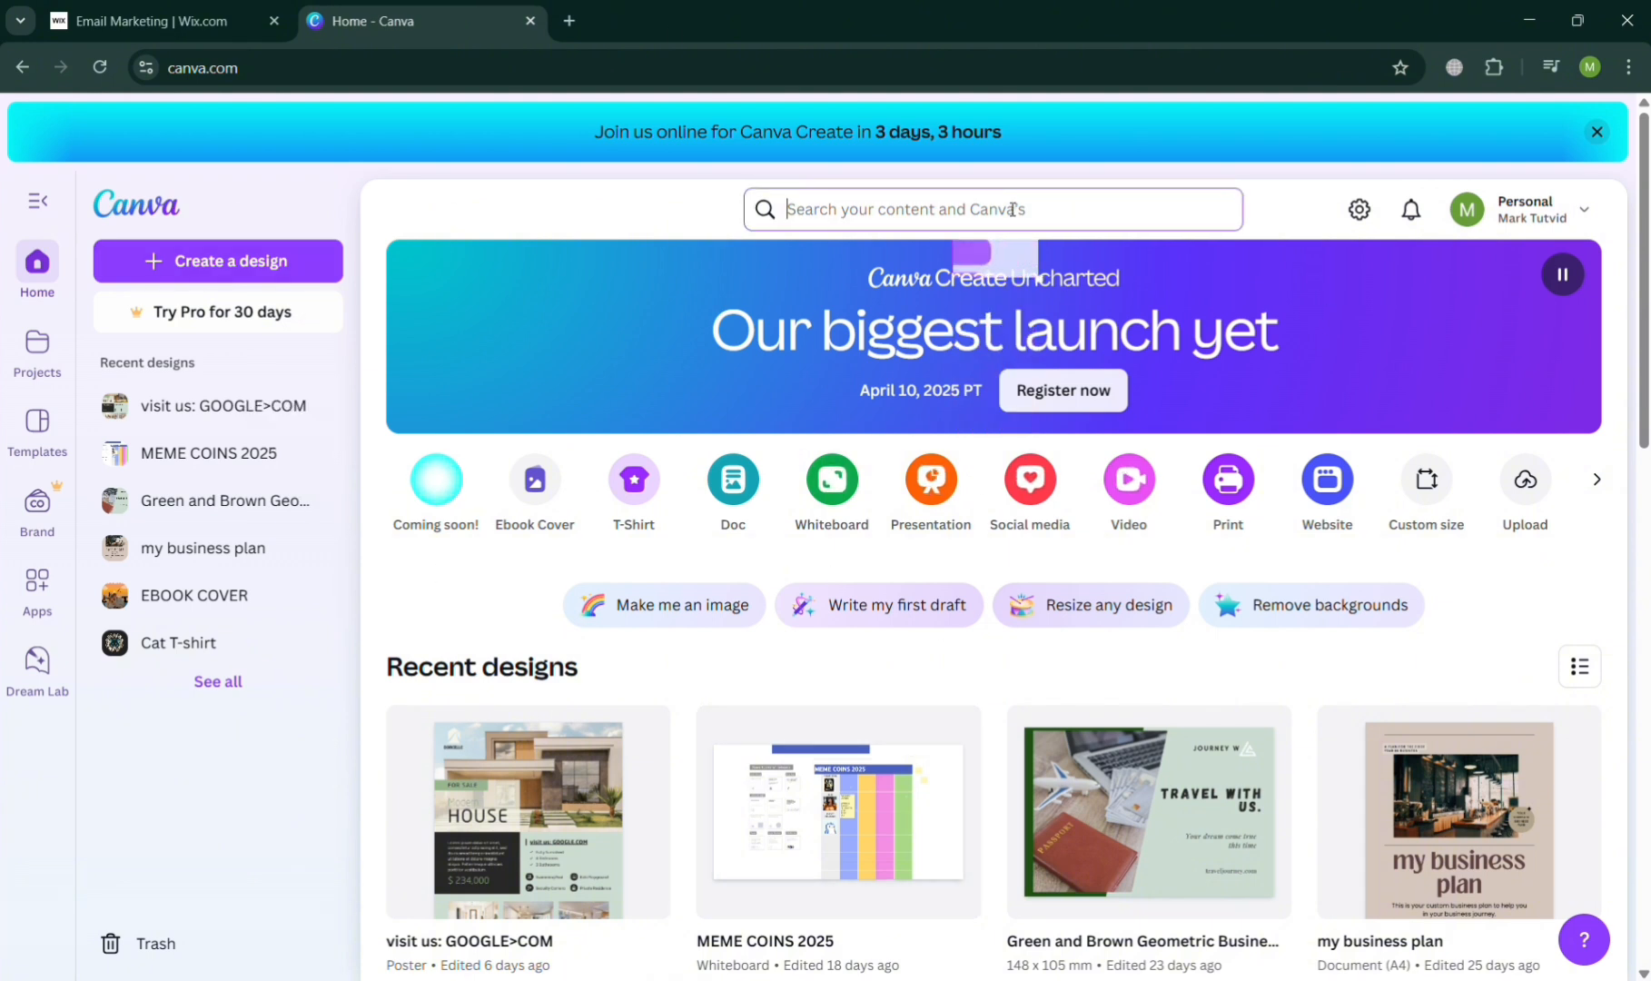
type("News ")
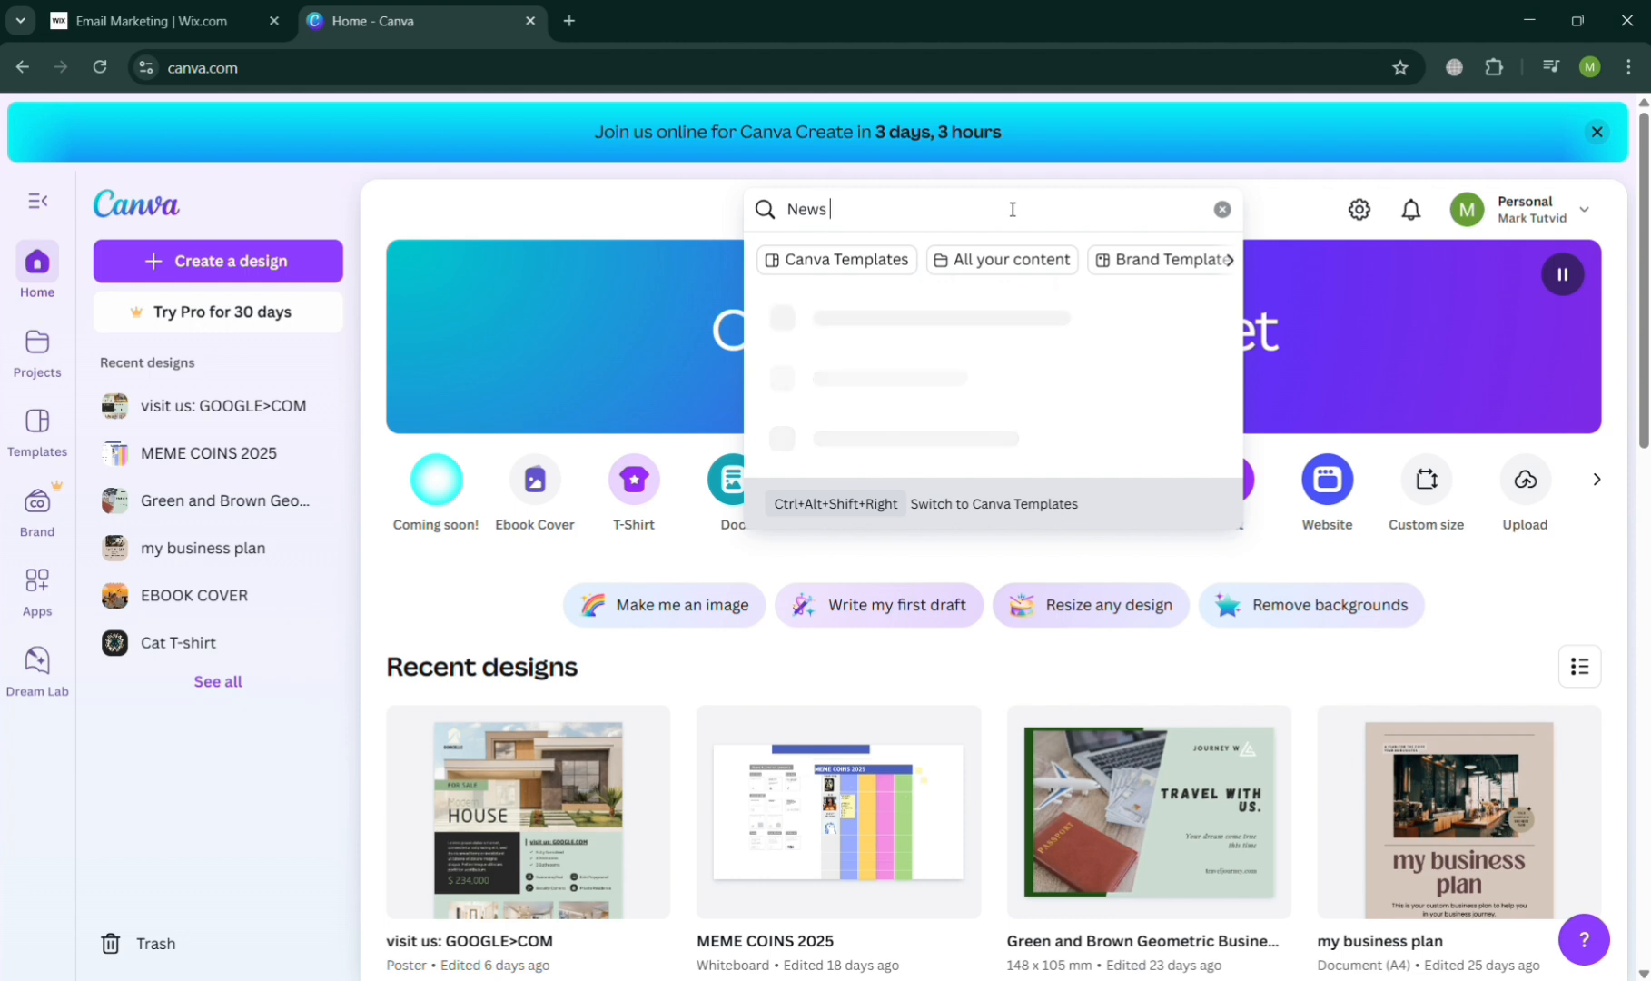
type("l")
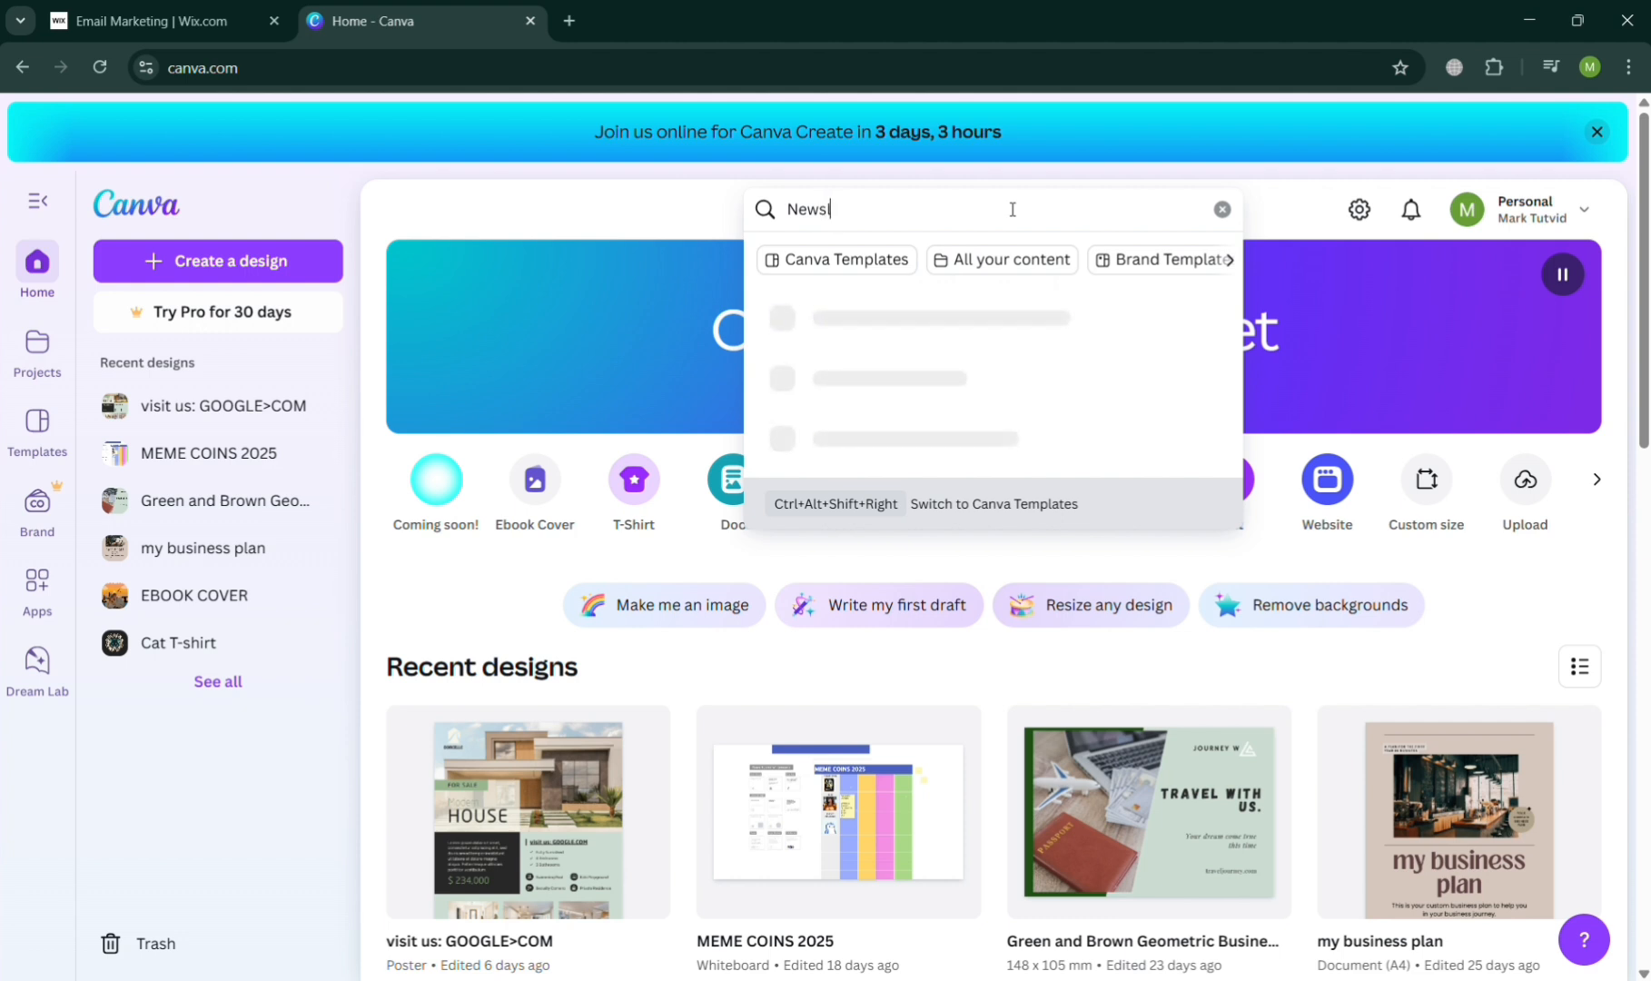
type("letter")
key("Return")
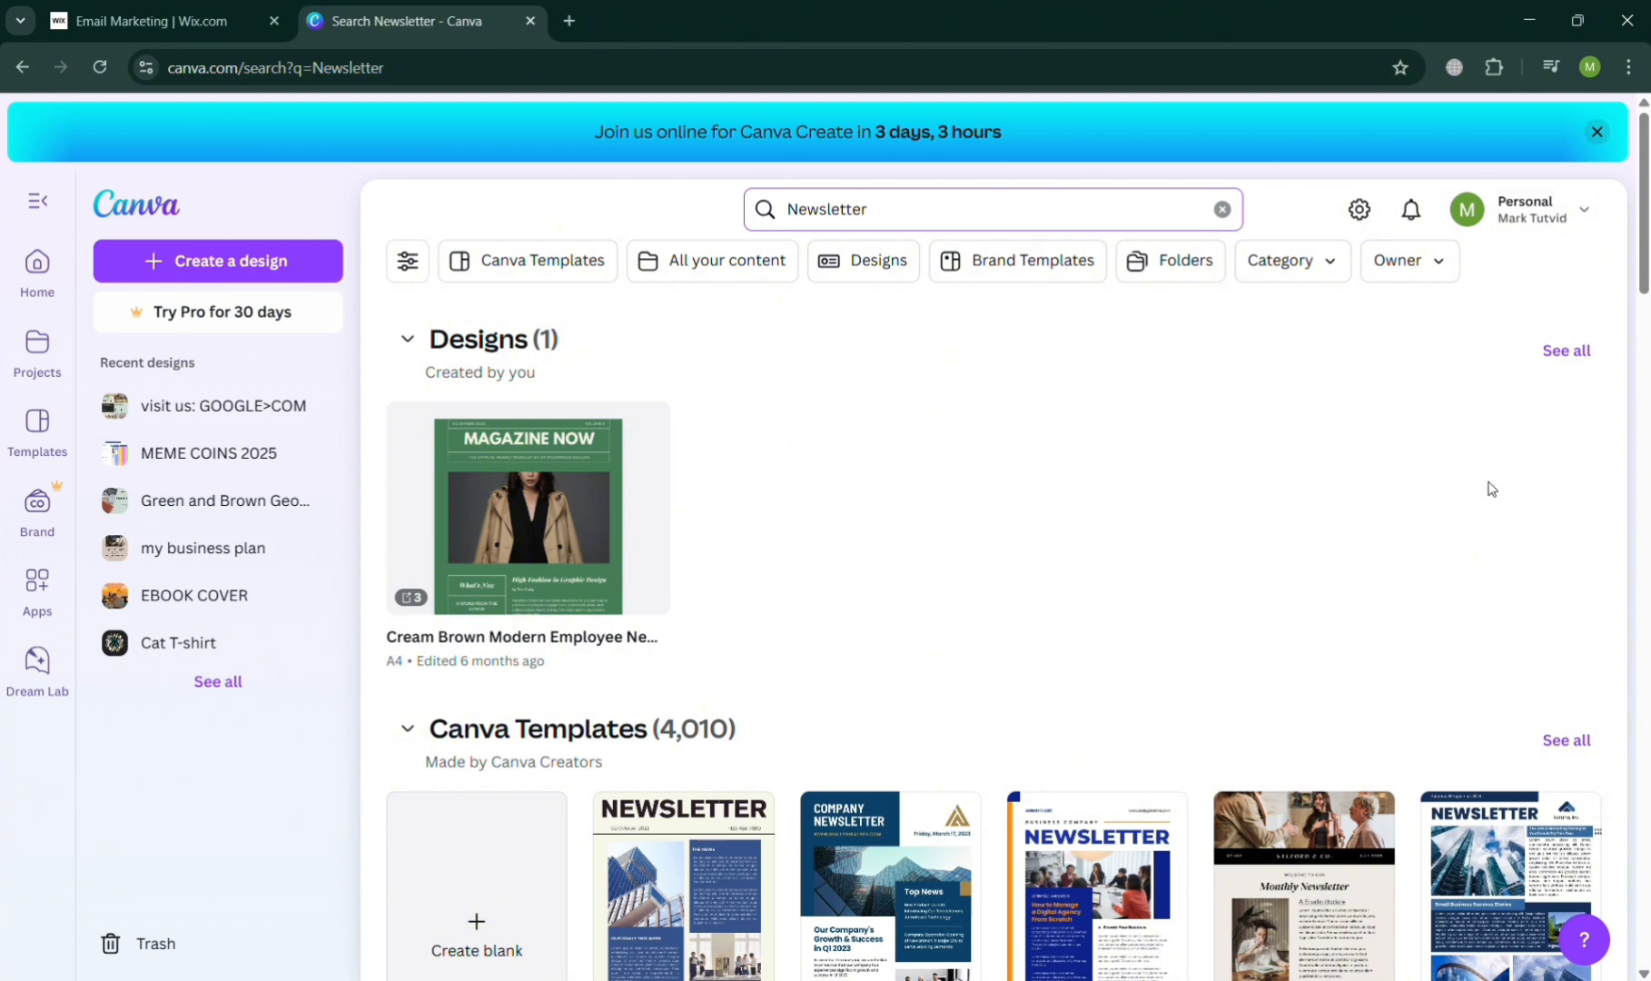
- Open the "Black And Beige Aesthetic Professional Marketing Company Newsletter A4" template for customizing
scroll(933, 666, "down", 4)
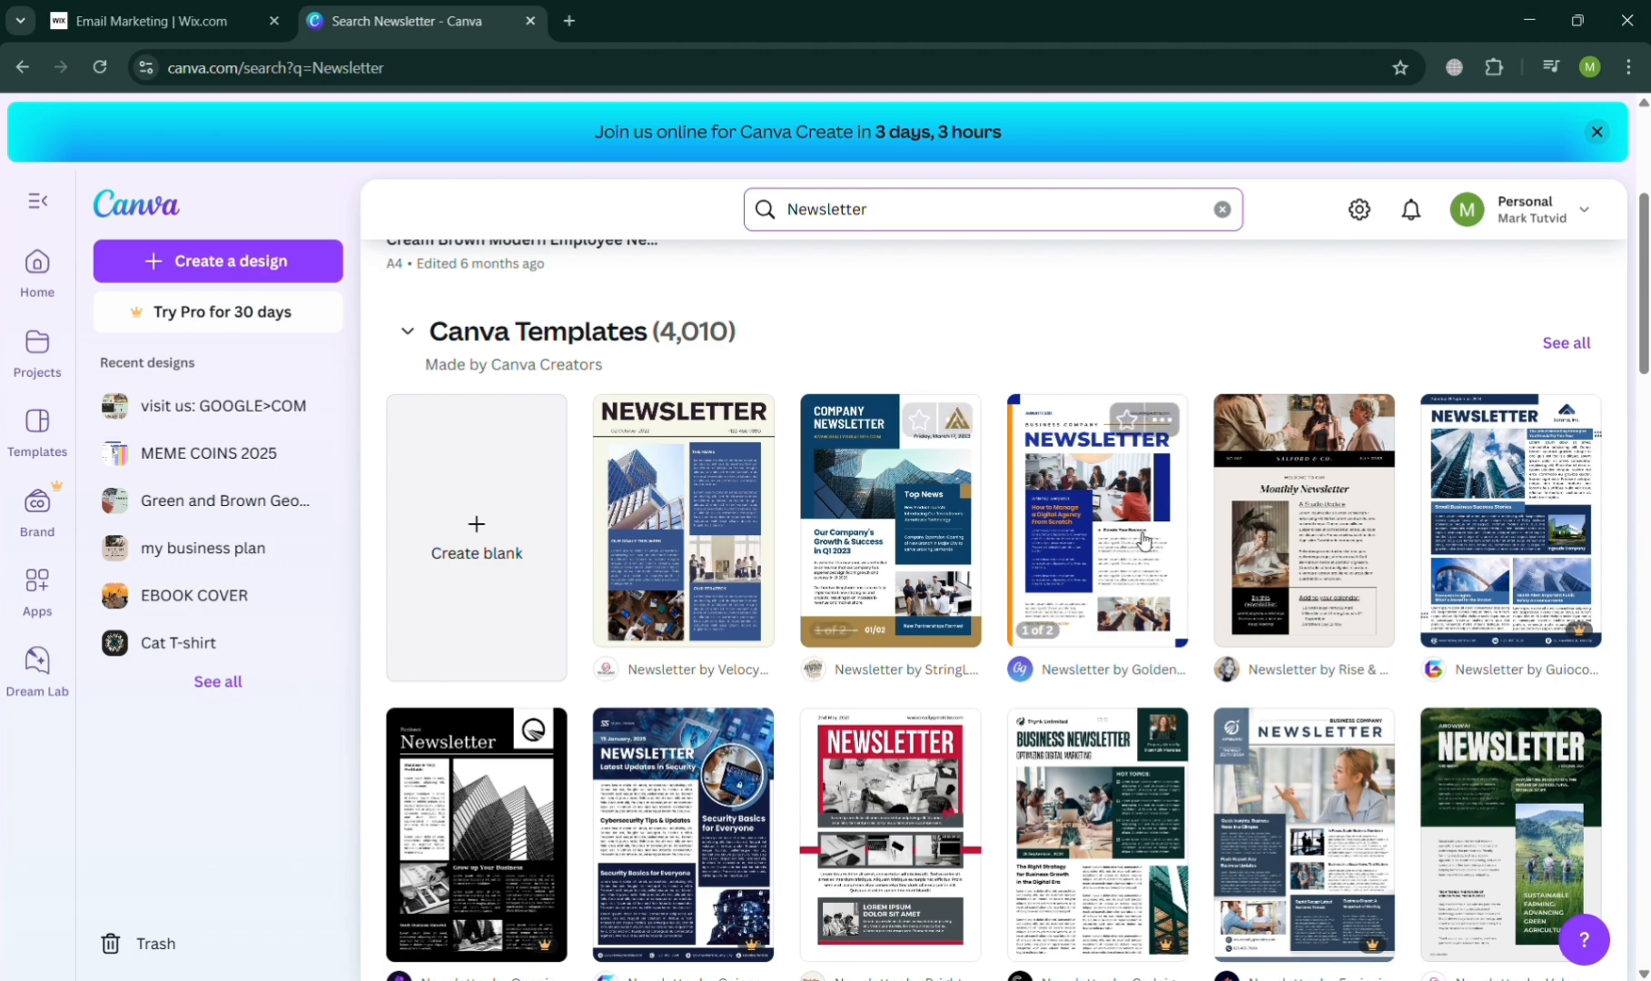
left_click(1303, 524)
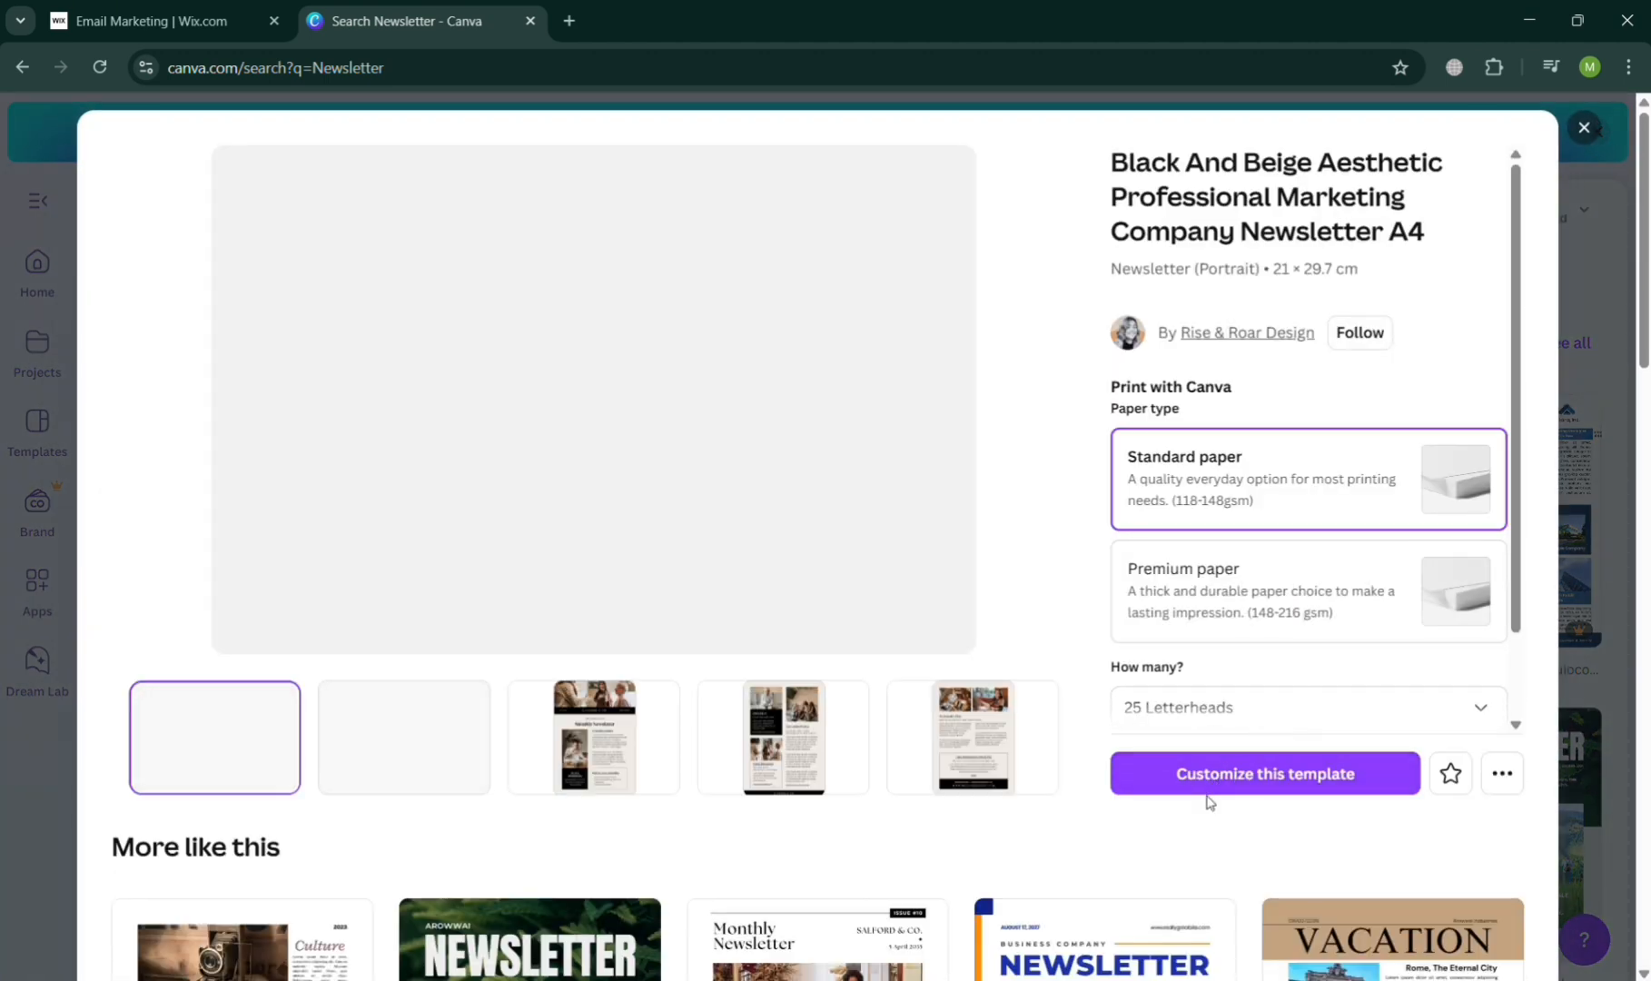
left_click(1210, 792)
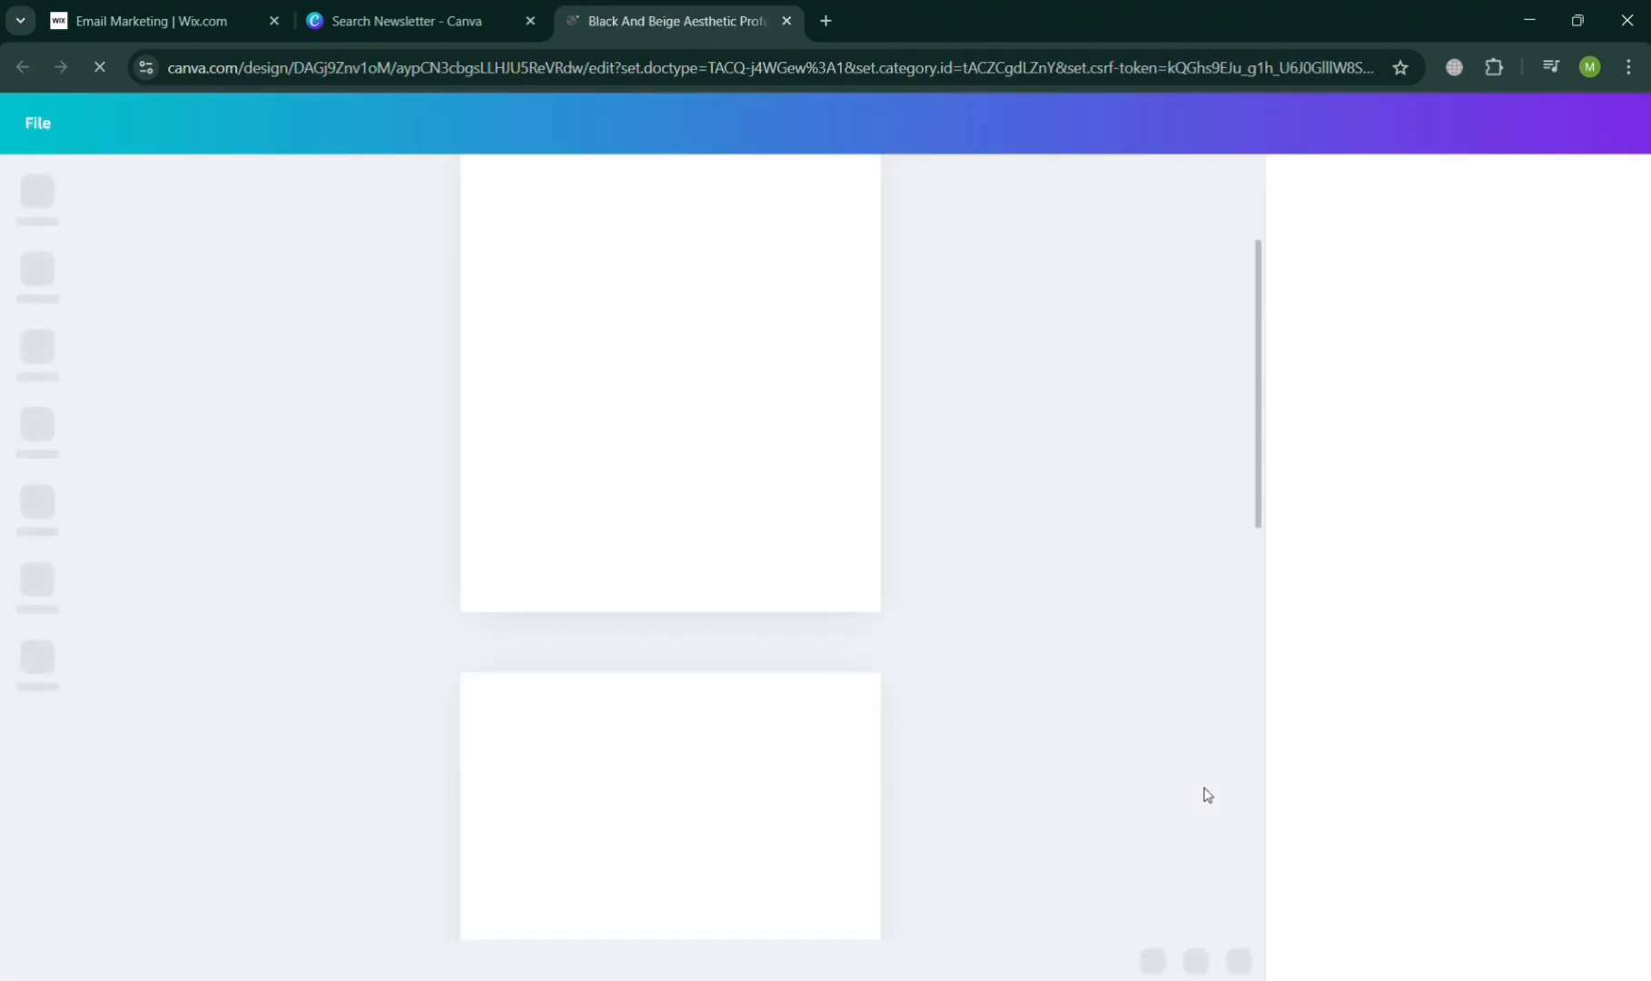
- Delete the second and third pages of the newsletter, keeping only the Monthly Newsletter cover page
scroll(793, 617, "down", 10)
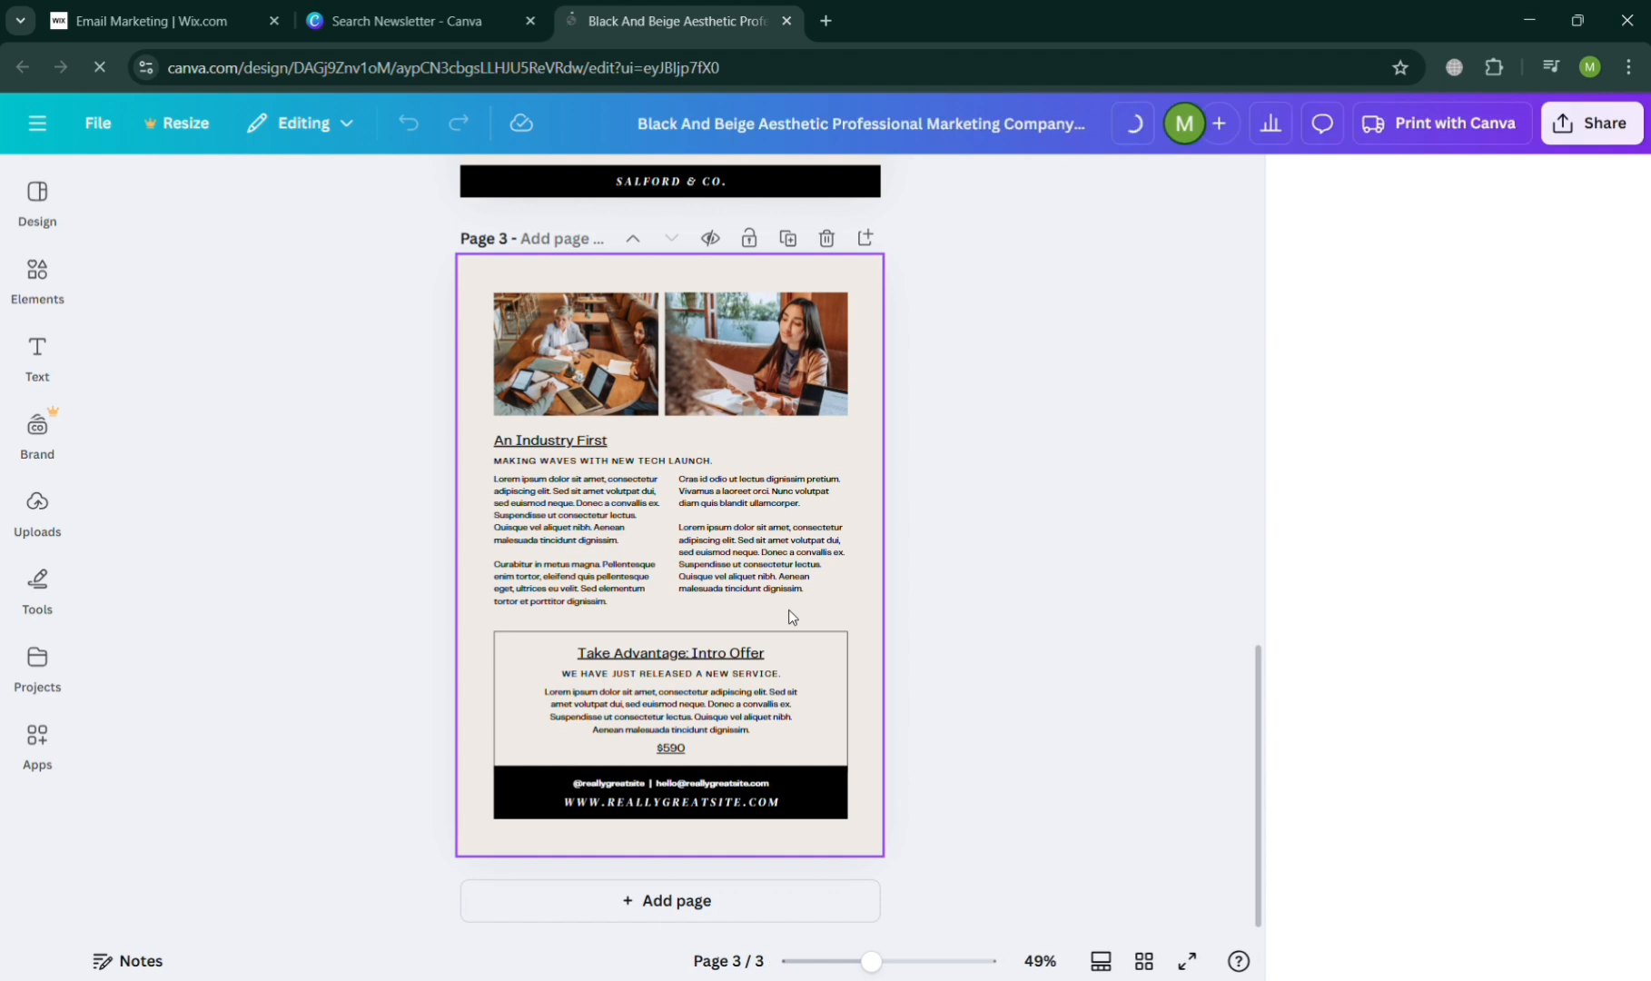
scroll(789, 616, "up", 10)
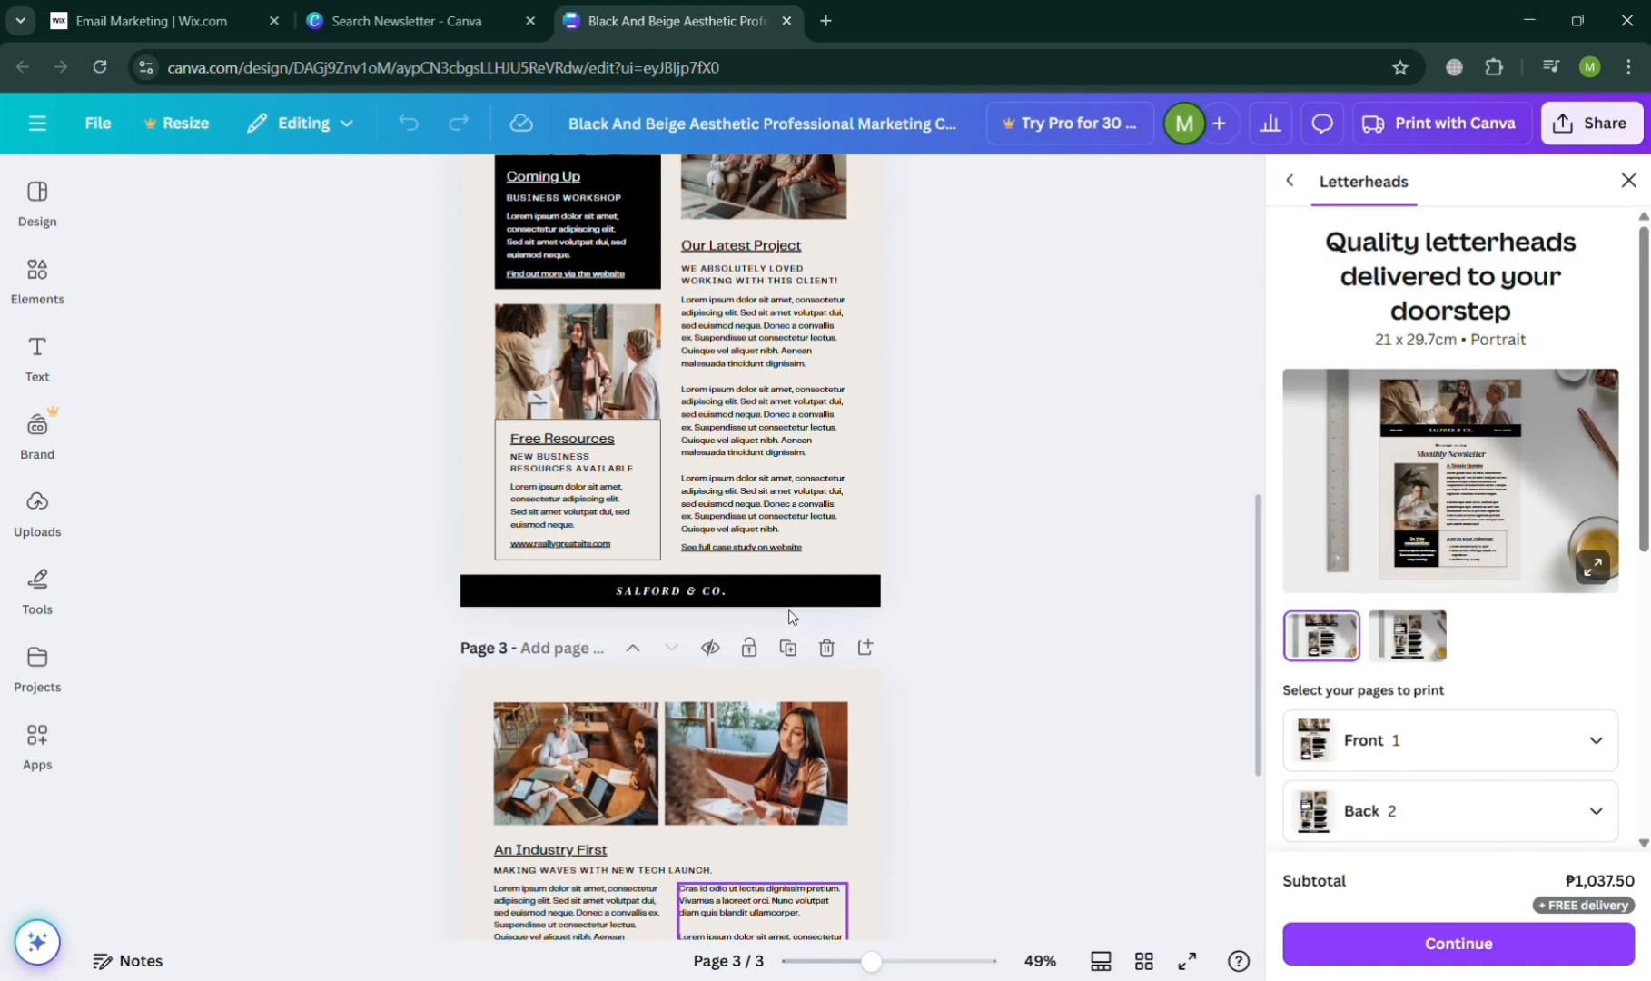
scroll(789, 616, "down", 5)
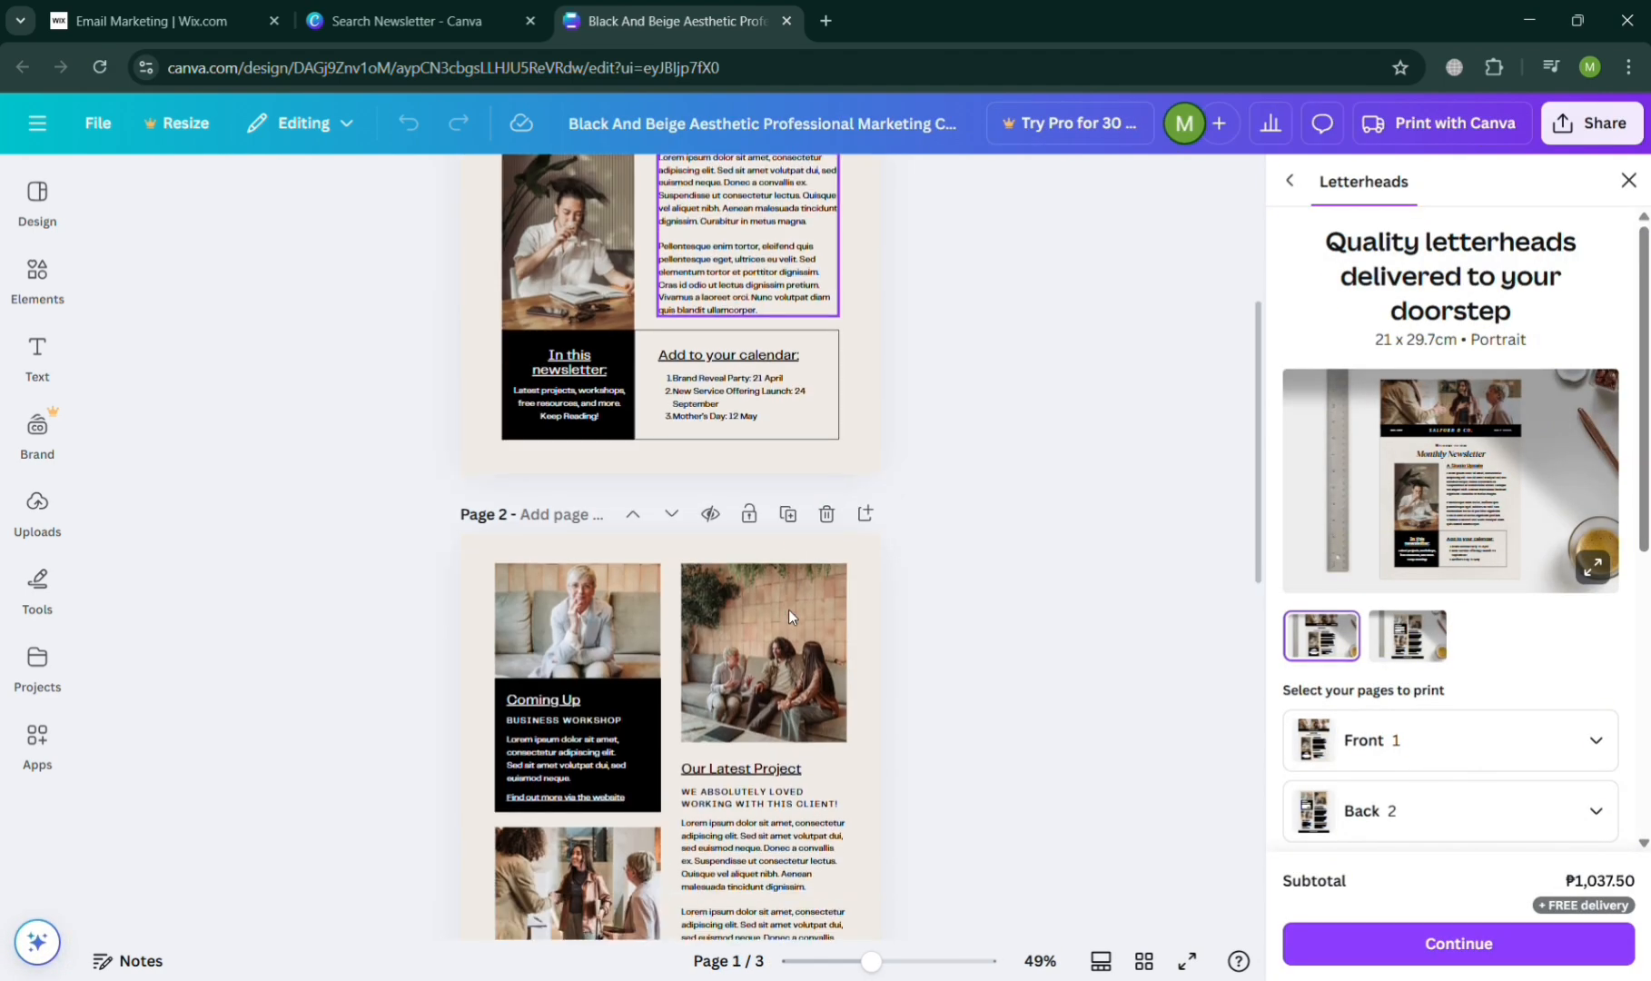
left_click(825, 513)
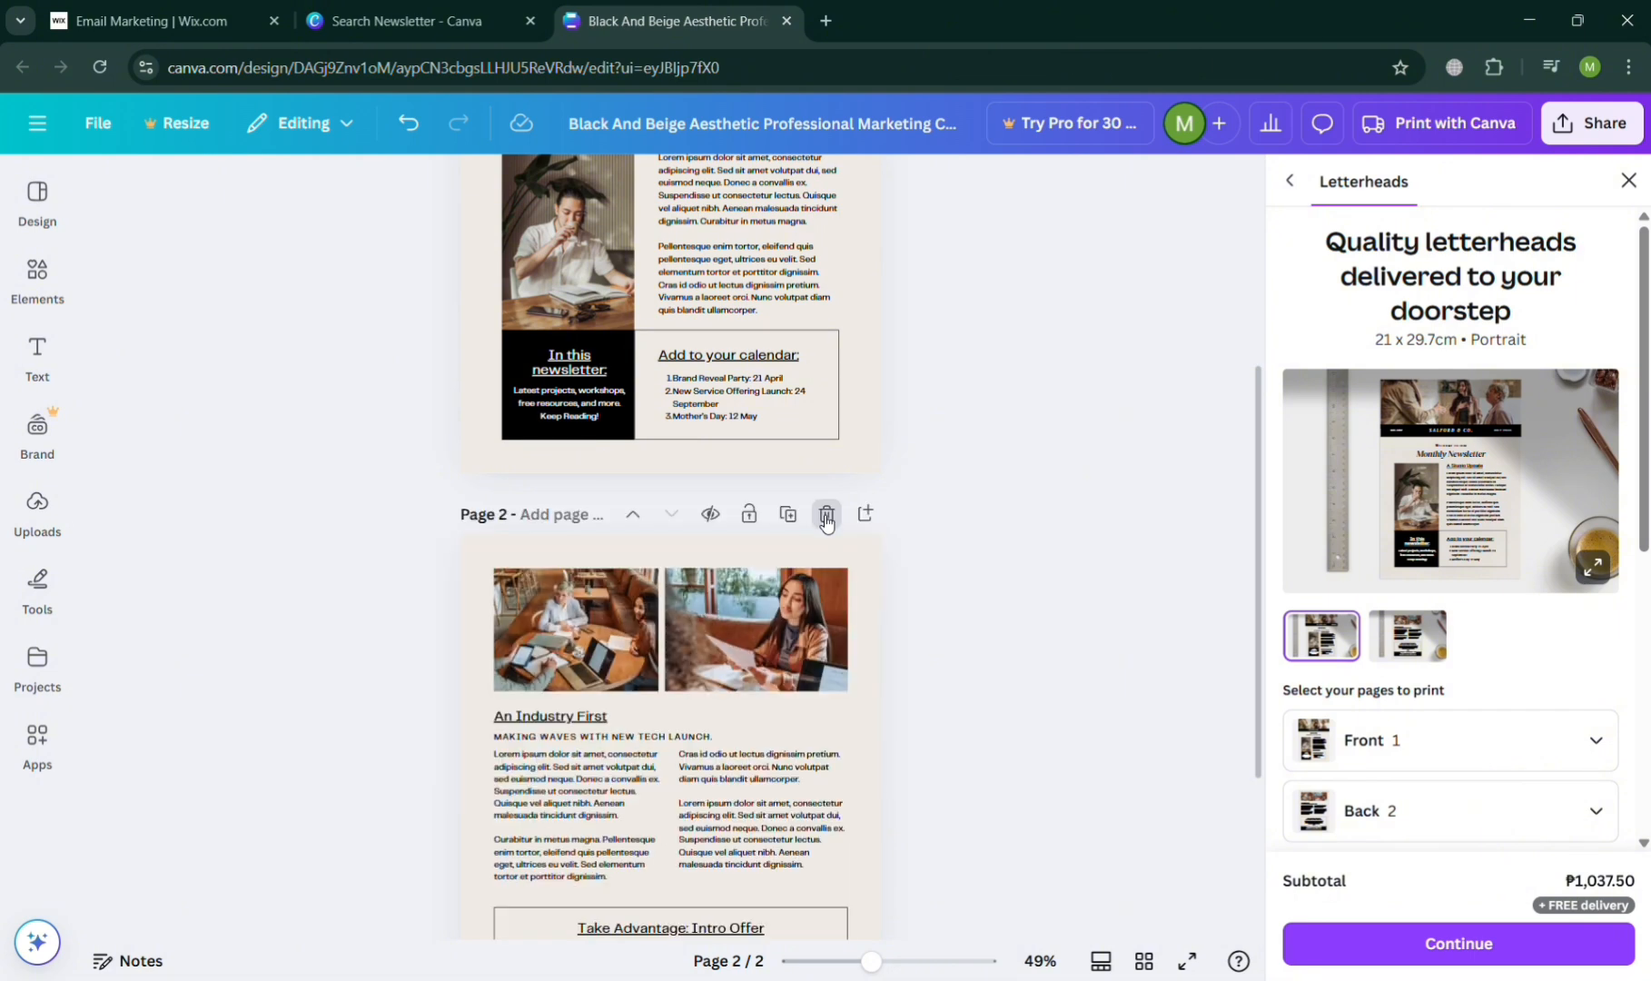
left_click(826, 517)
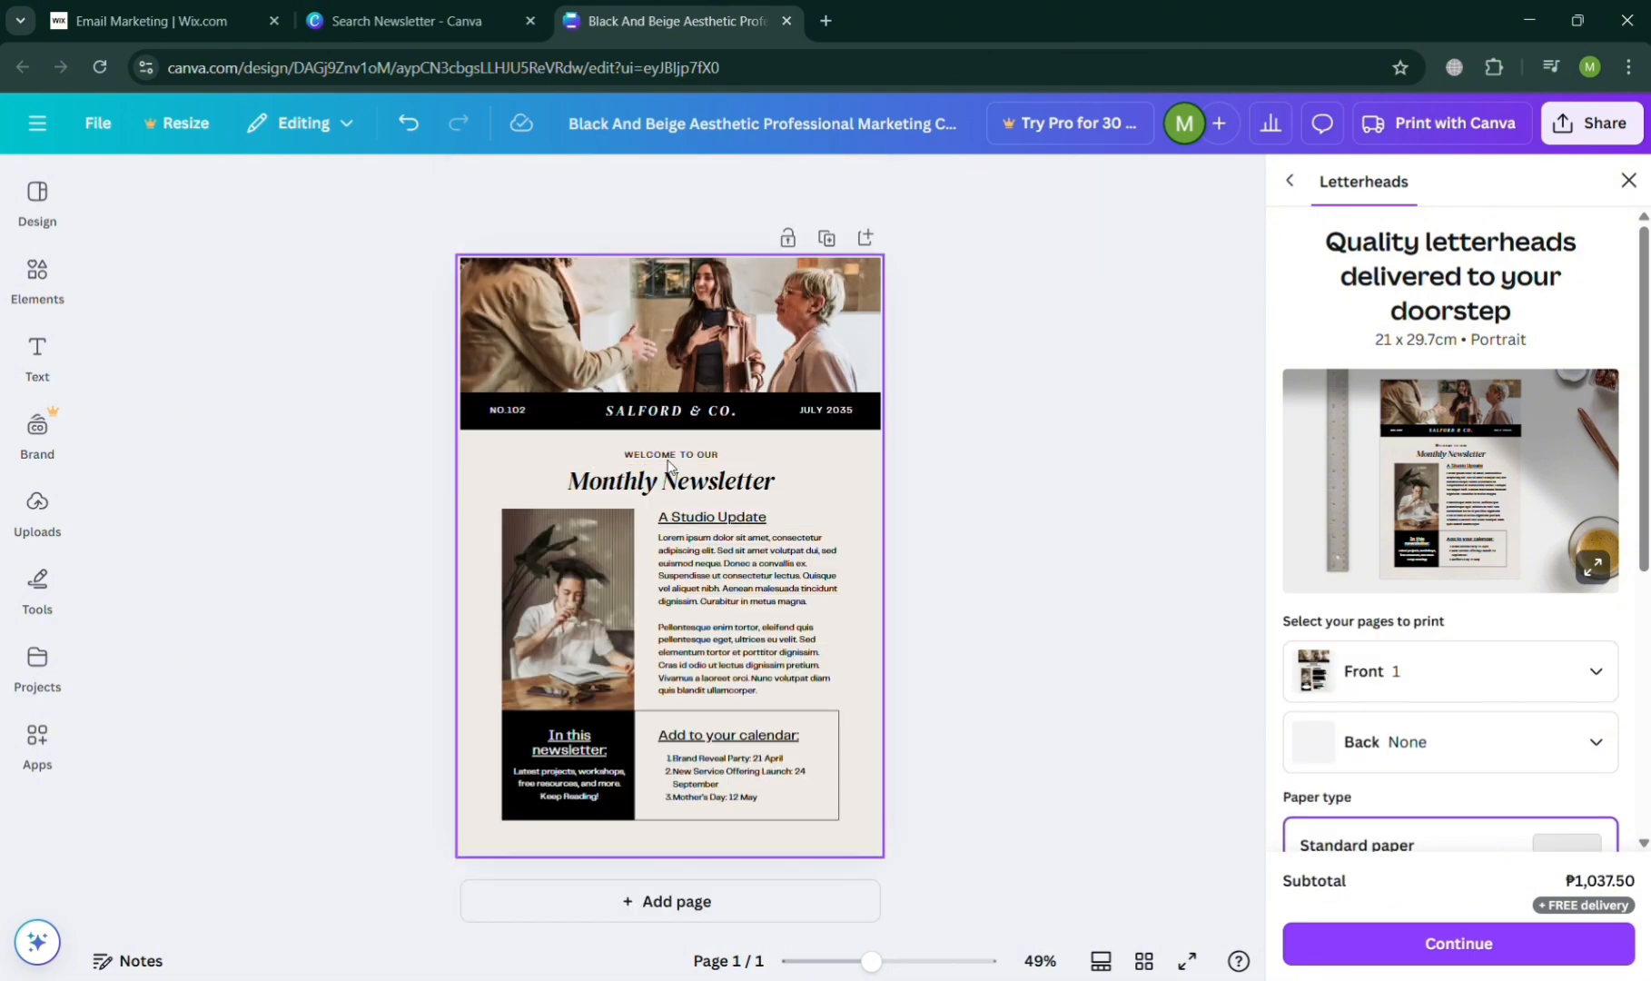
- Replace the second paragraph under "A Studio Update" with "sample Context"
left_click(726, 612)
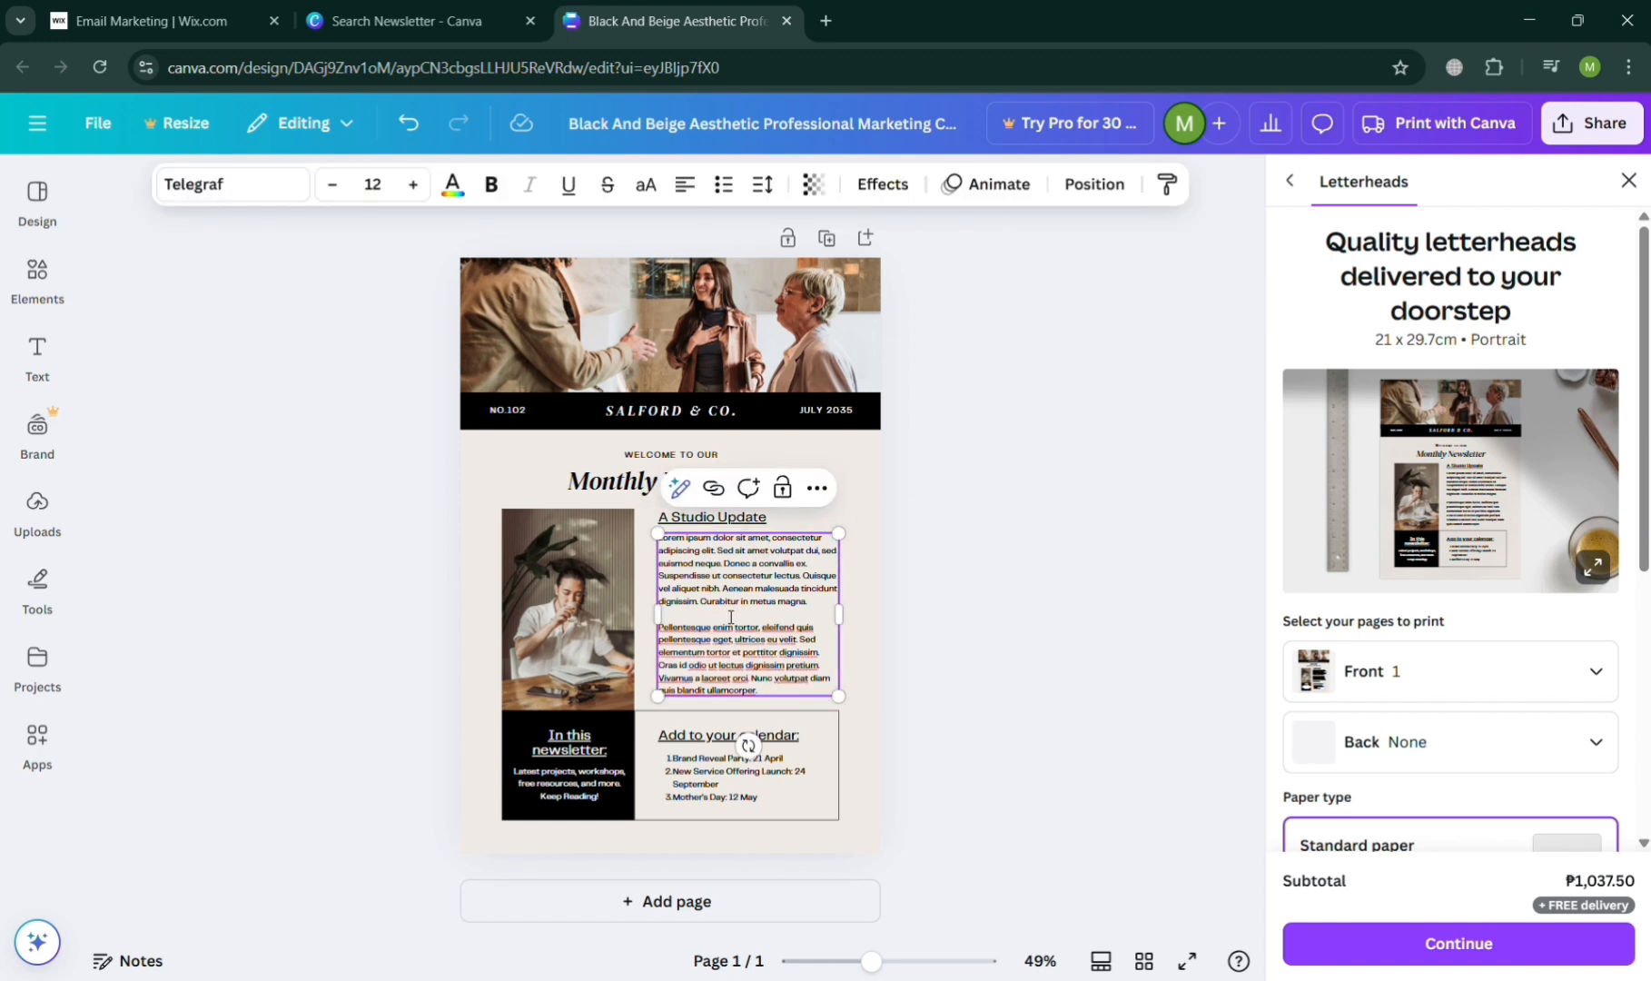
triple_click(800, 637)
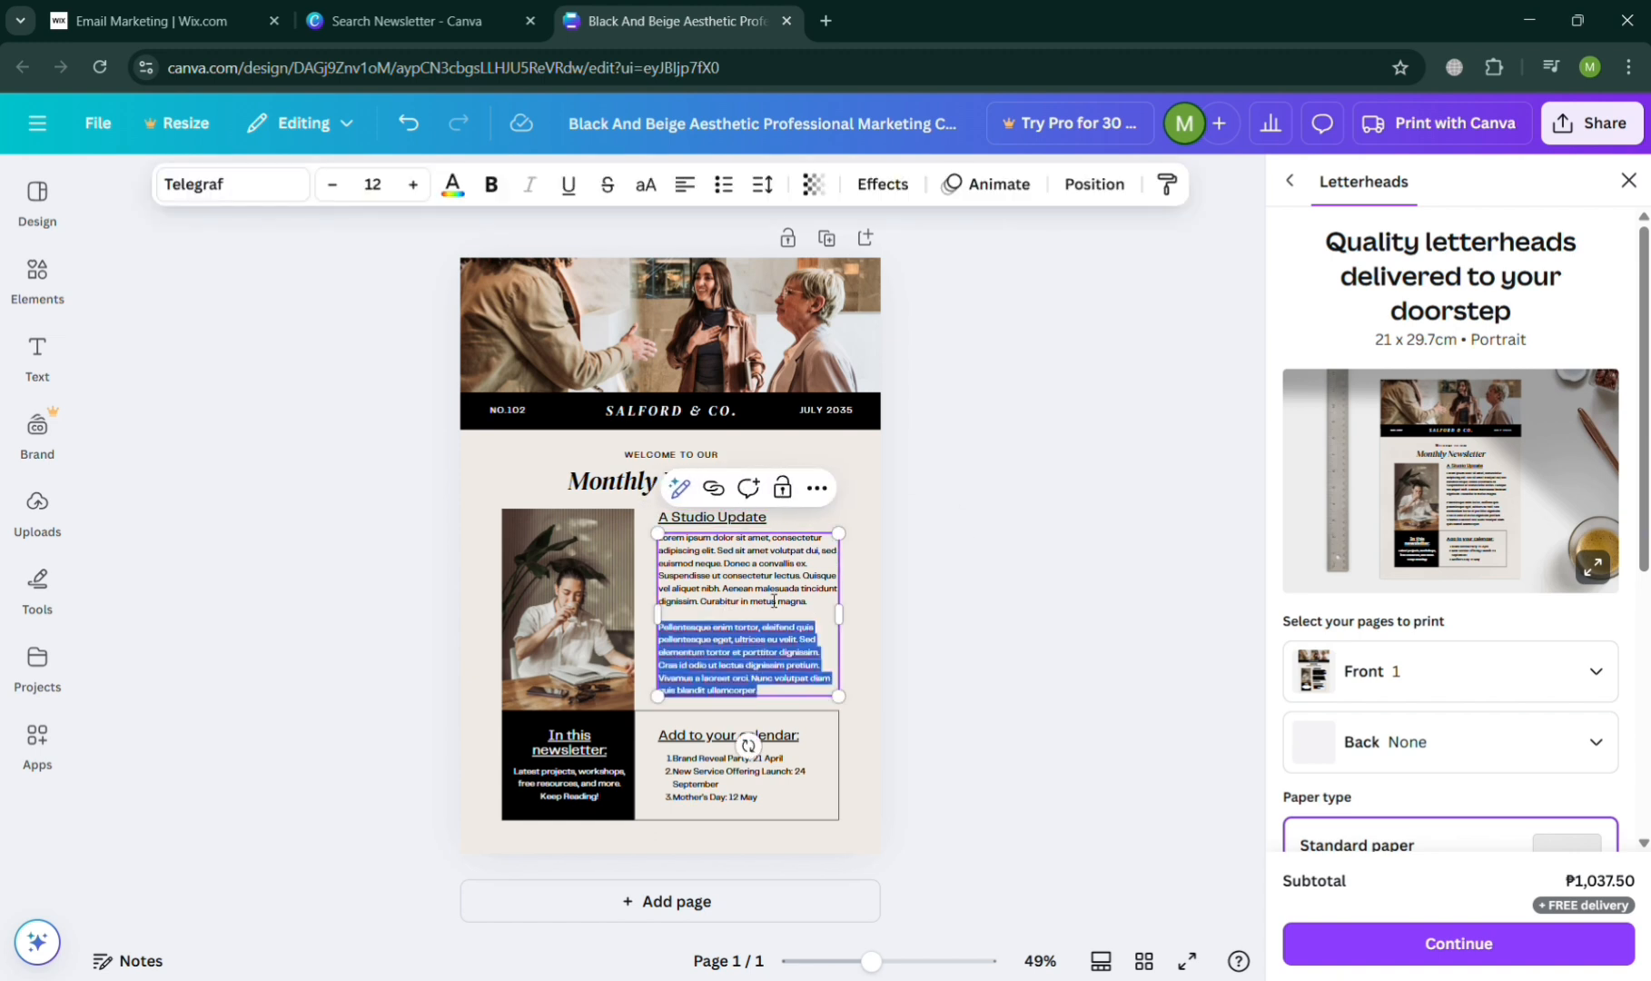
key("BackSpace")
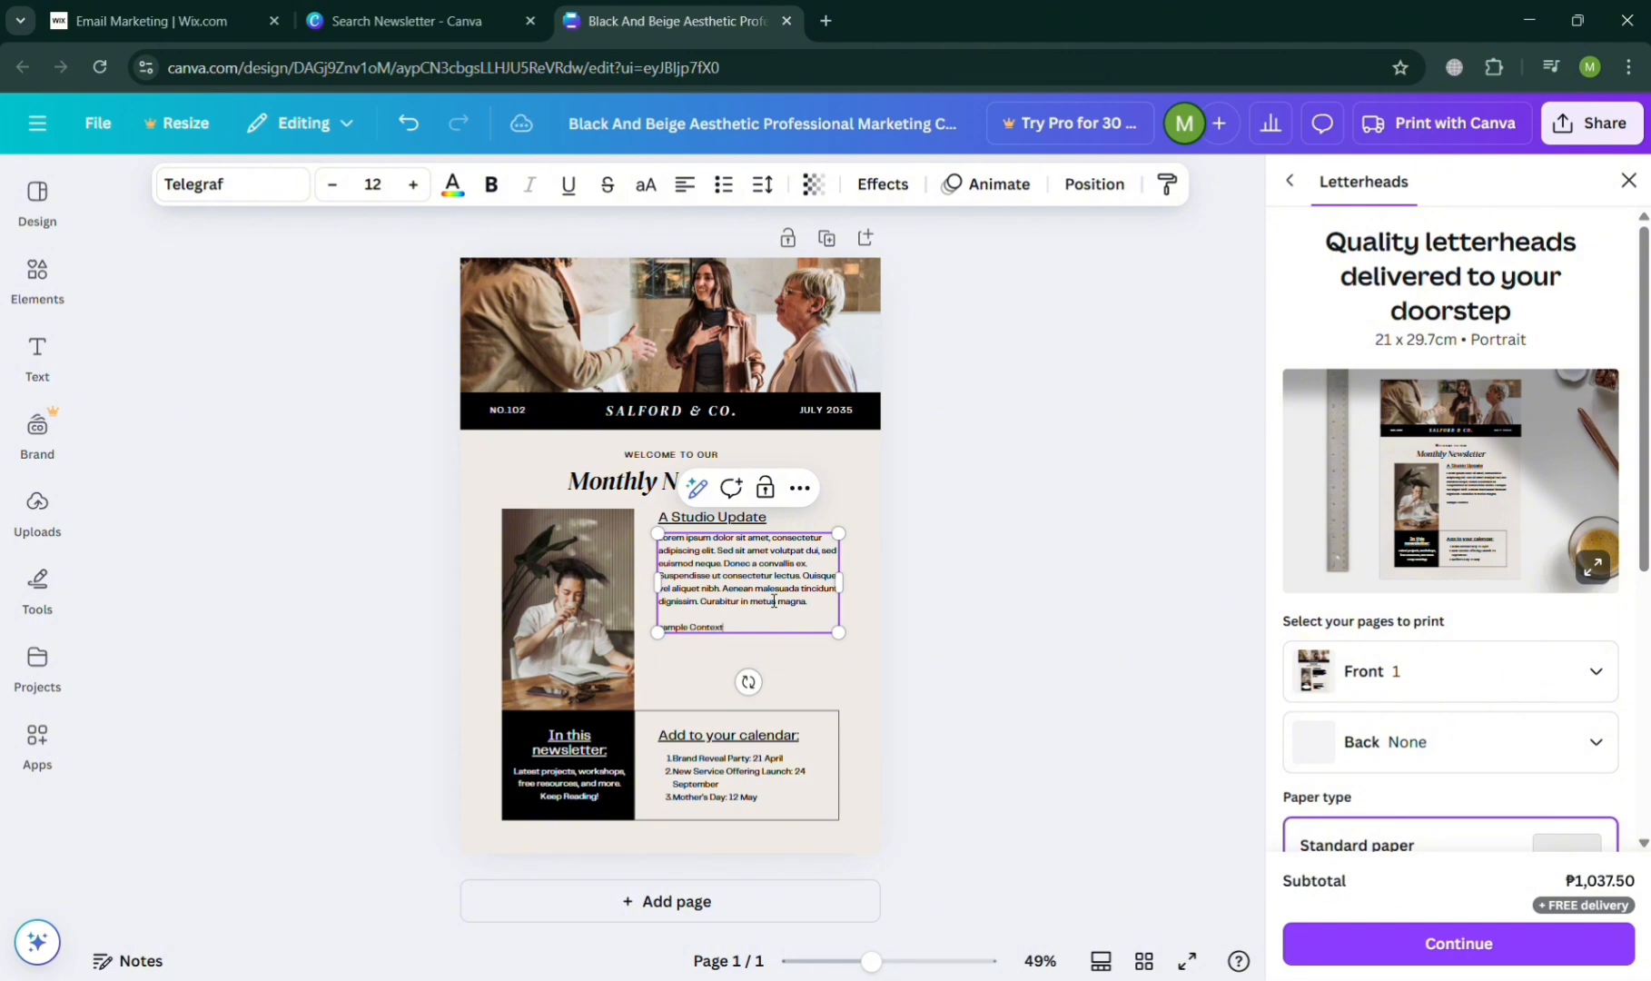
scroll(811, 662, "up", 5)
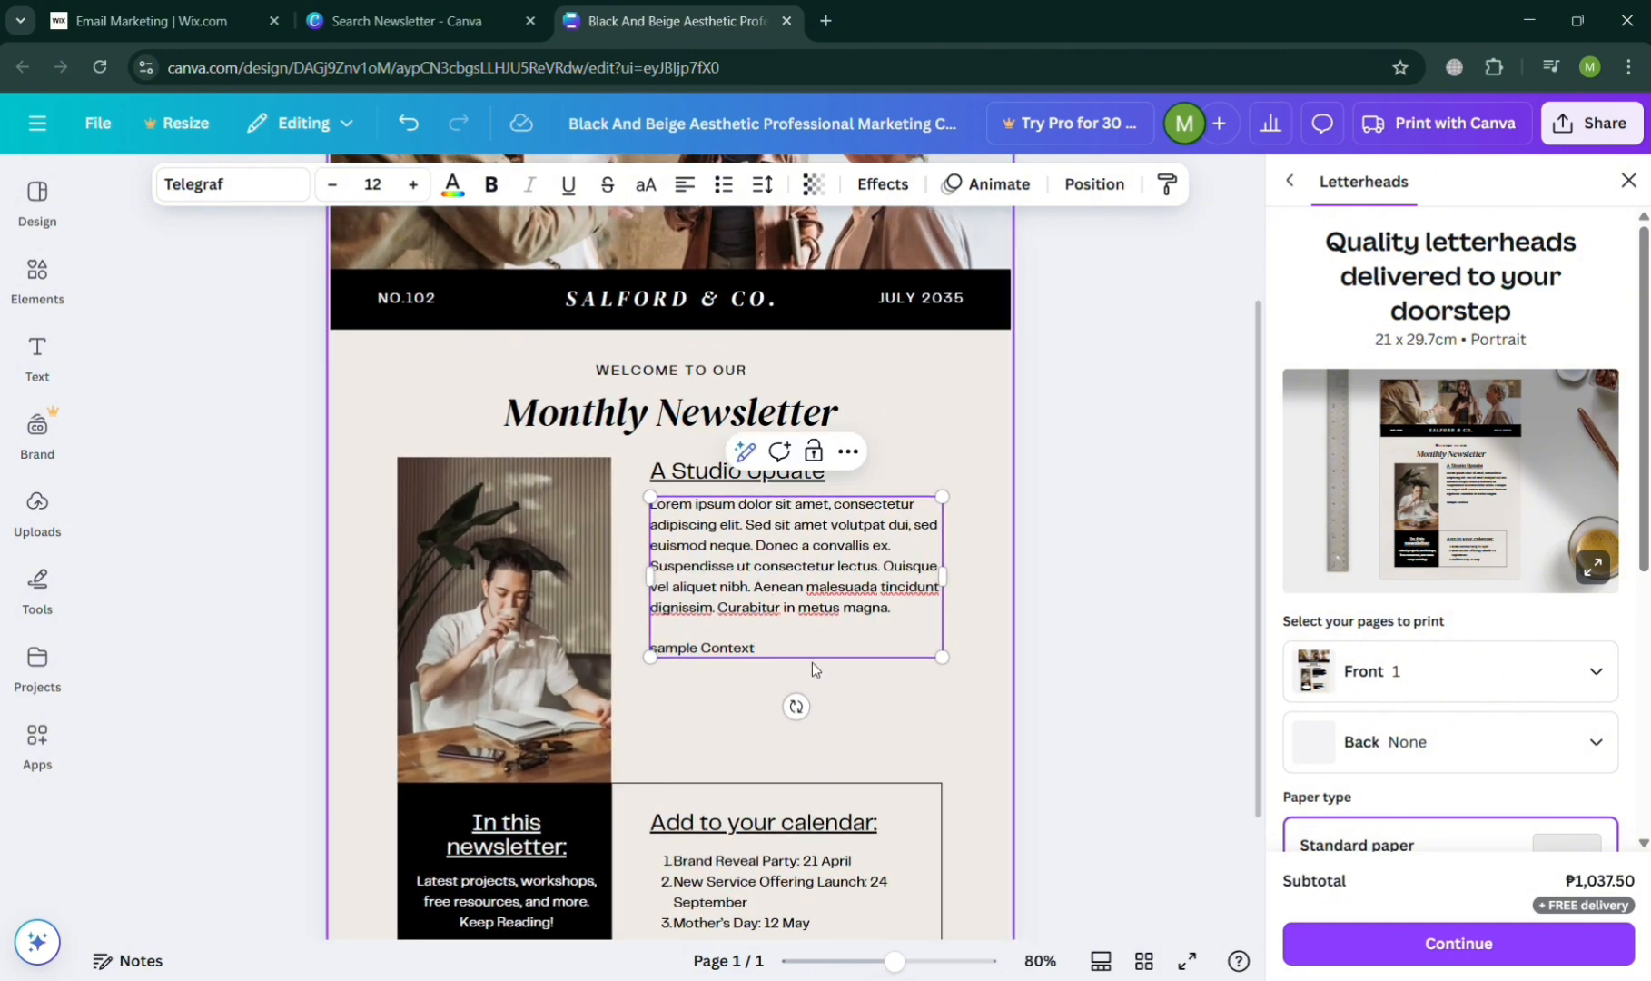
left_click(811, 669)
- Select the header photo briefly, and browse the Box graphics in the elements library without adding any
scroll(811, 669, "up", 3)
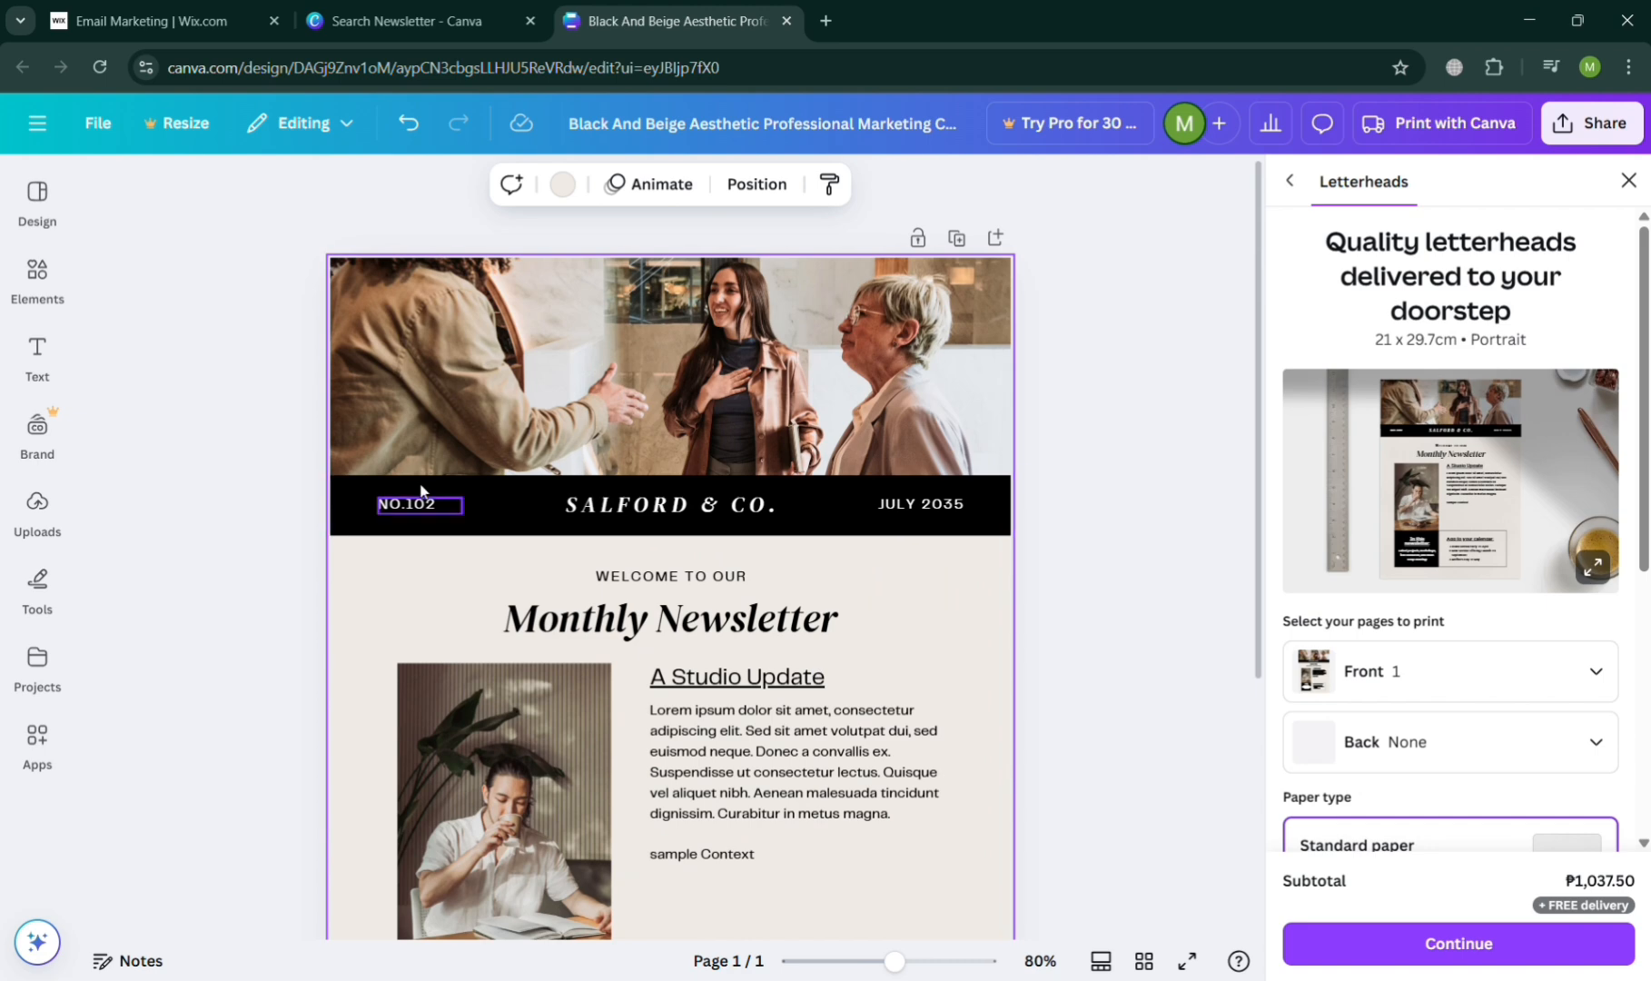
left_click(715, 393)
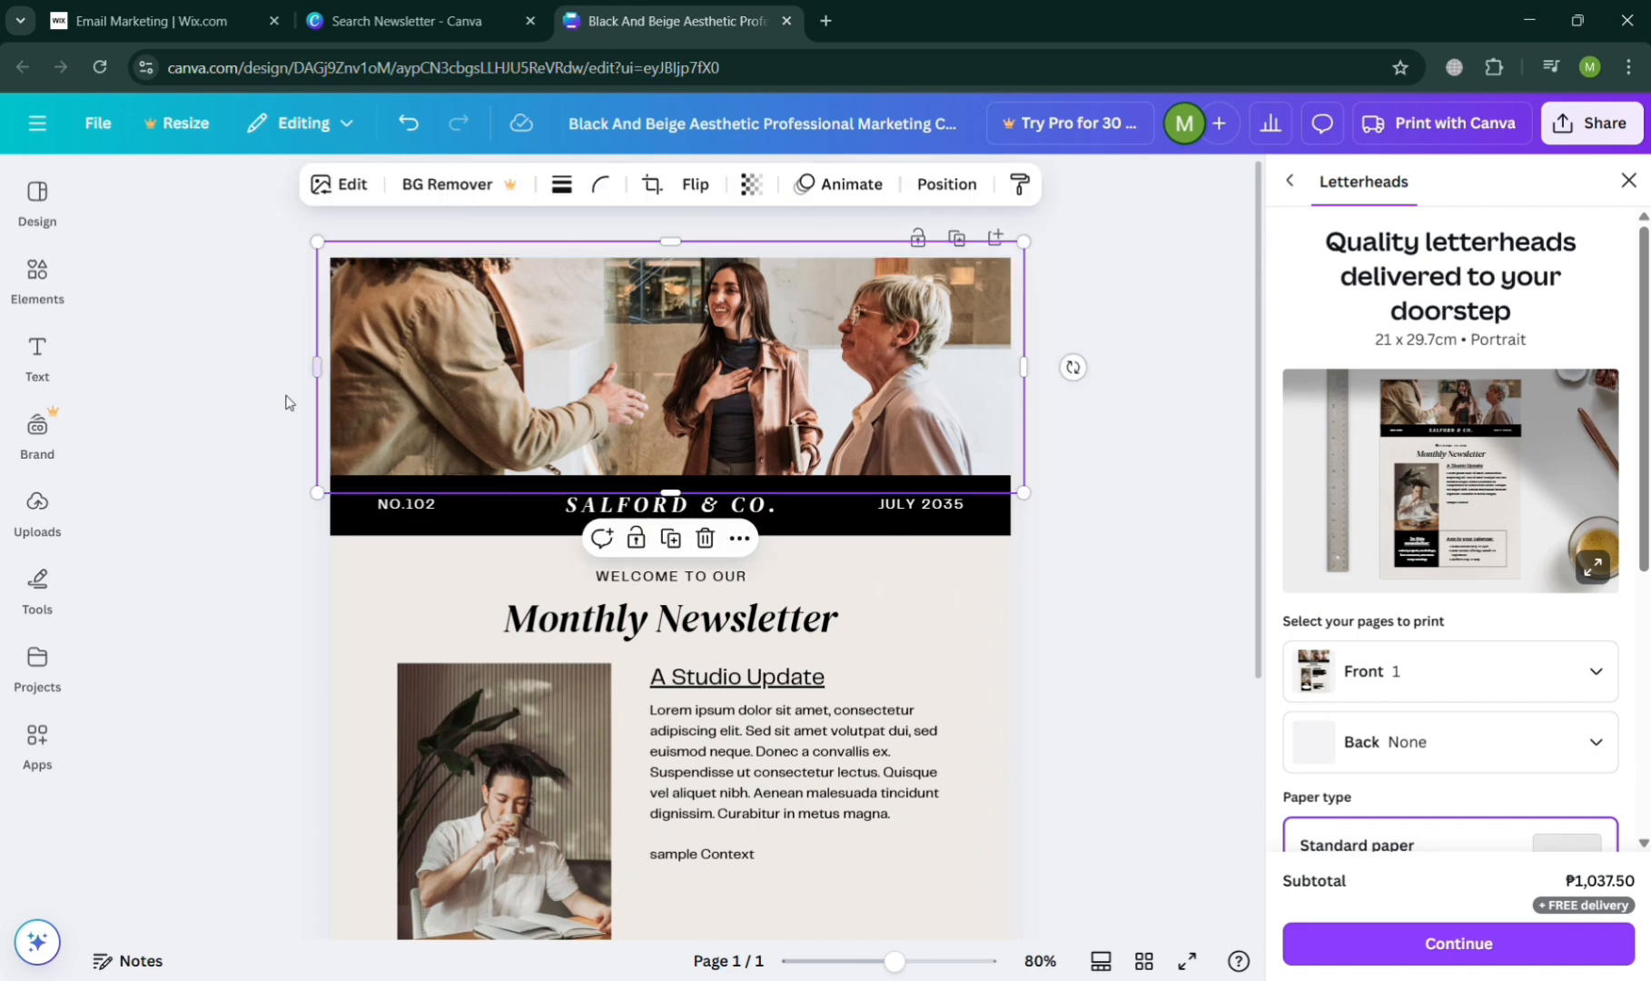
left_click(233, 395)
left_click(40, 272)
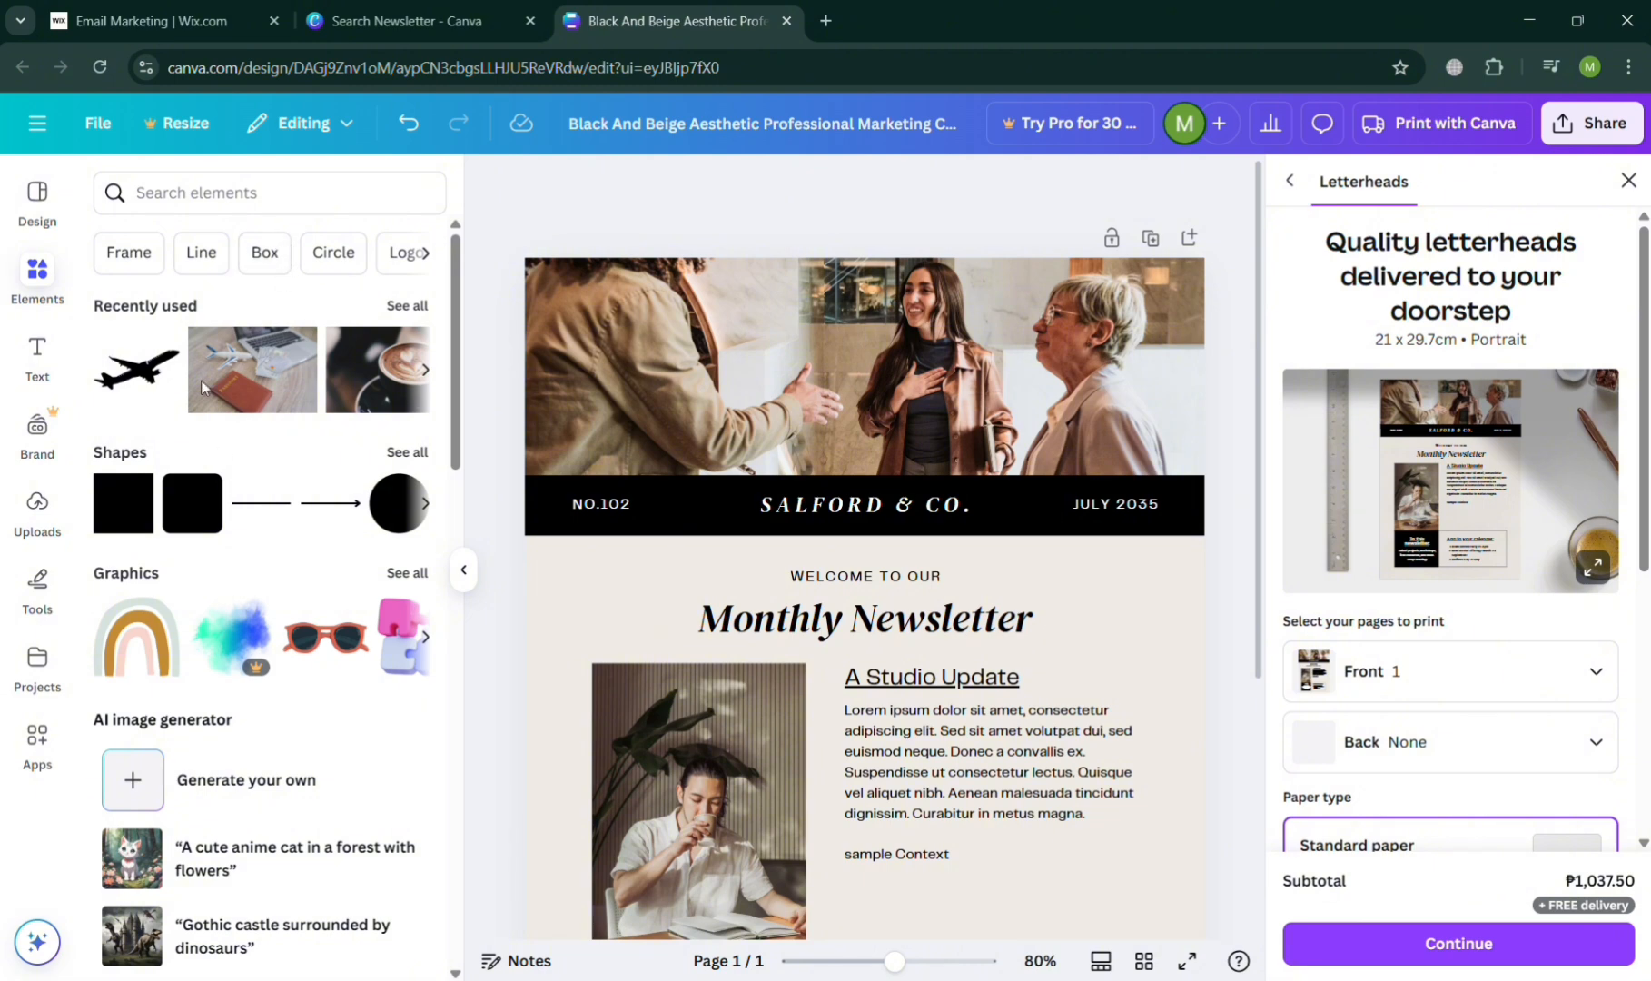
left_click(266, 255)
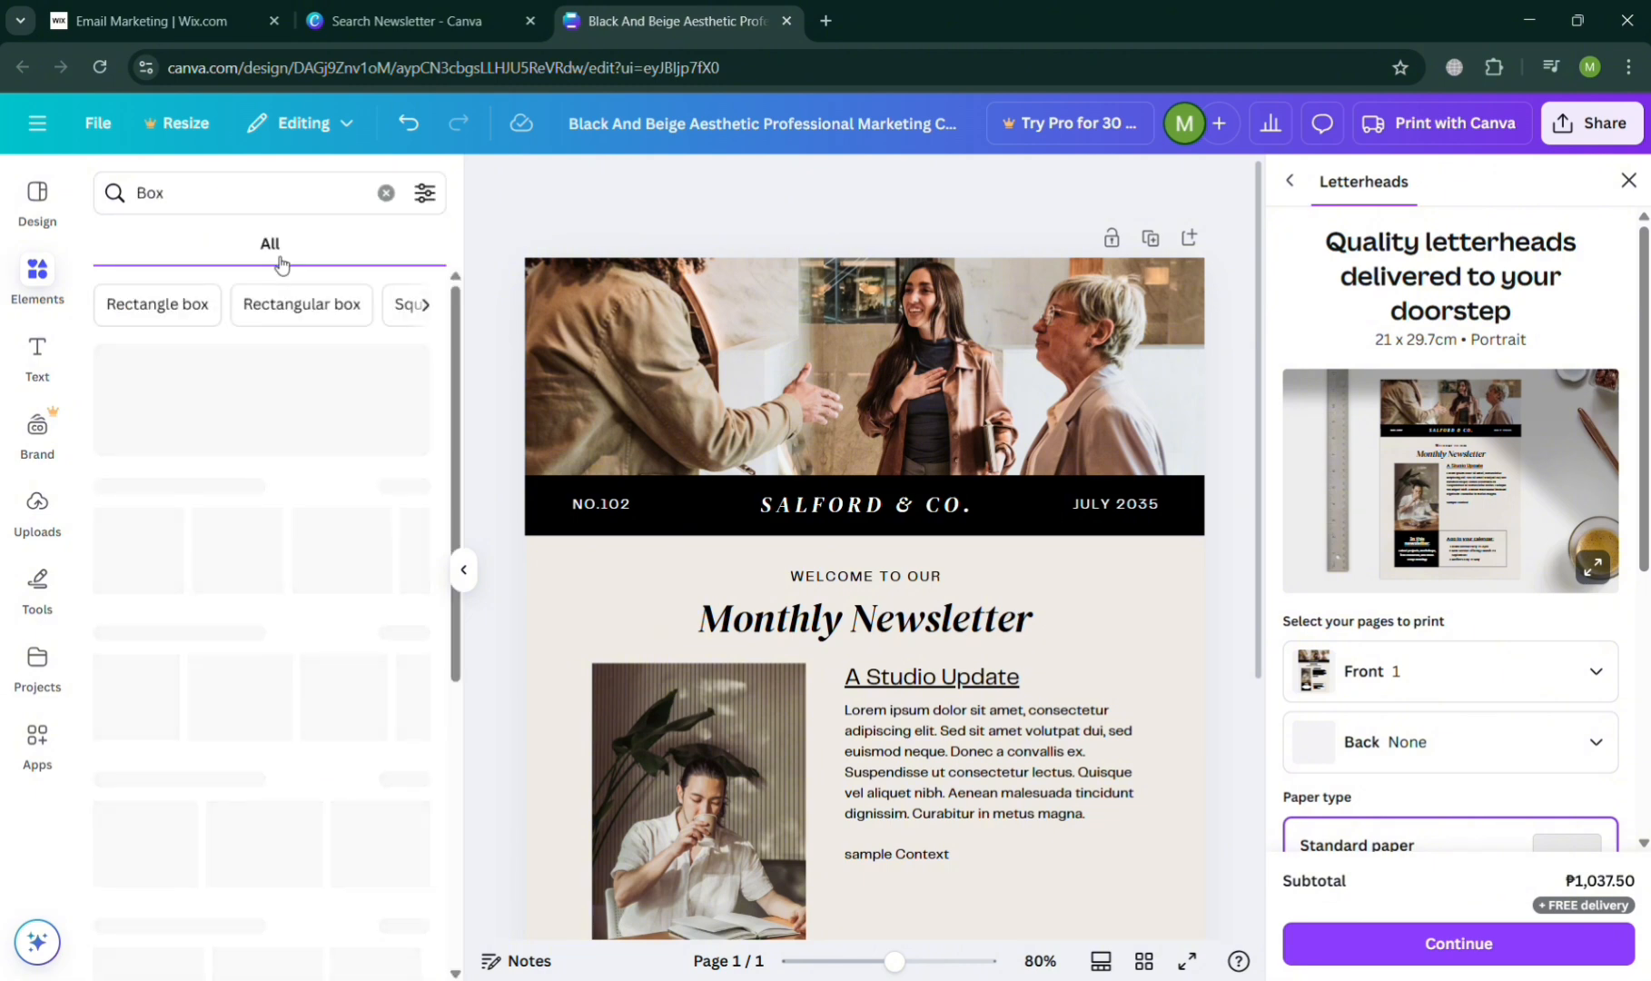
scroll(342, 690, "down", 3)
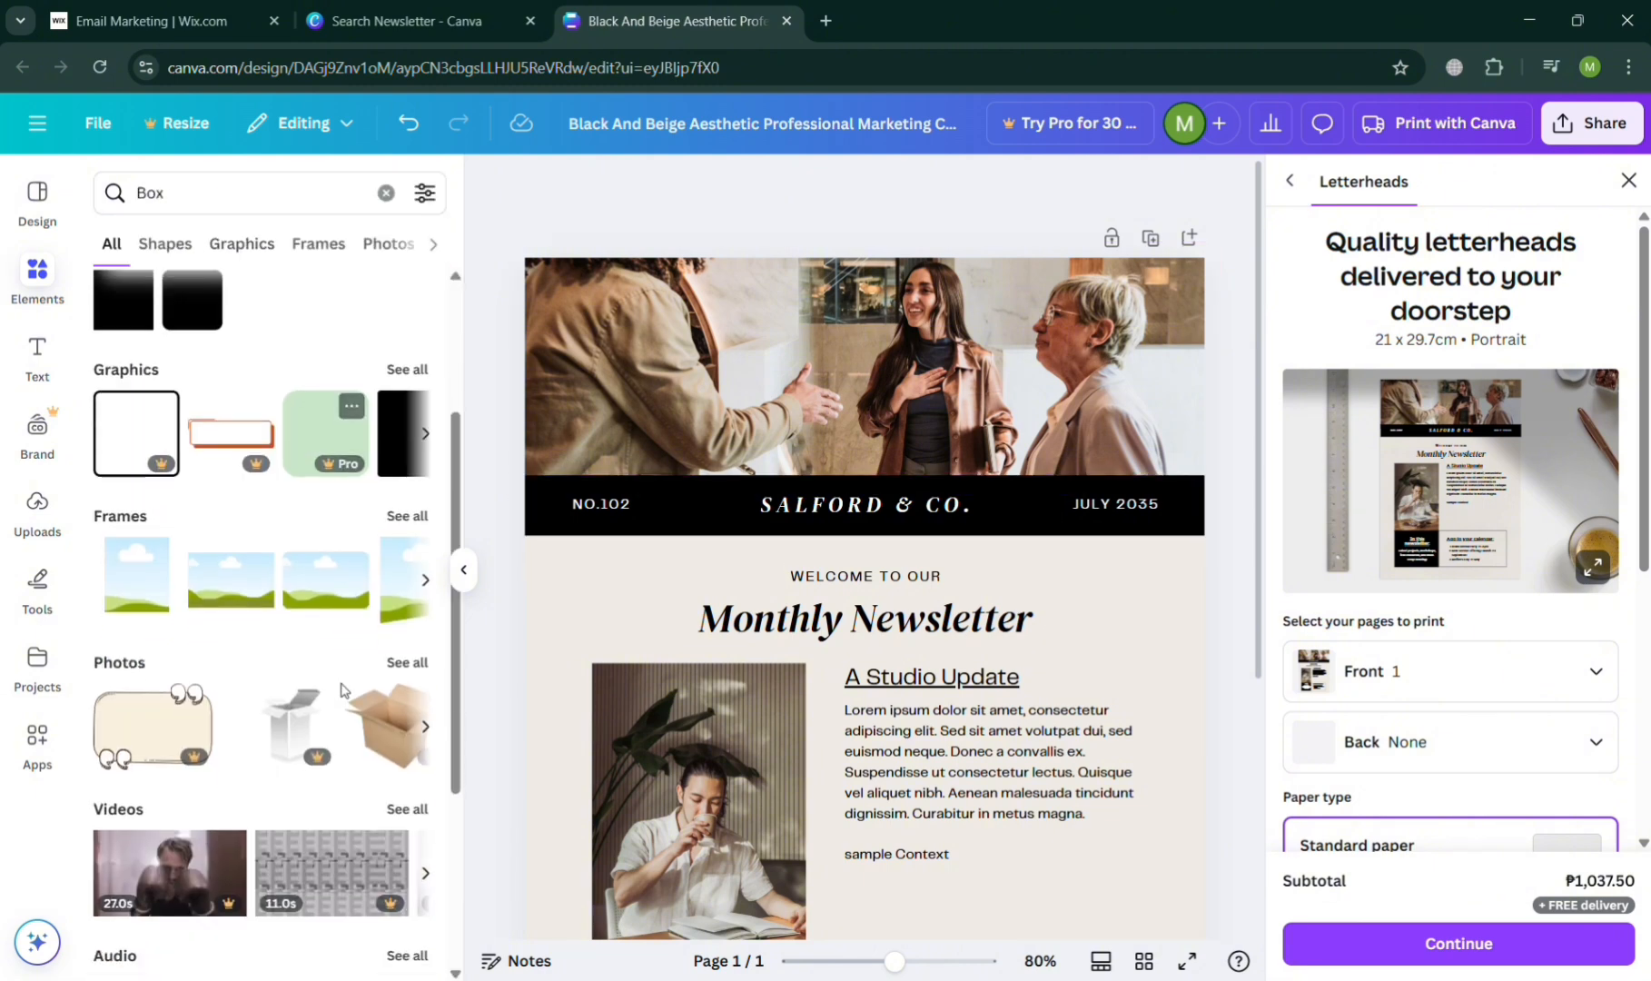
left_click(233, 252)
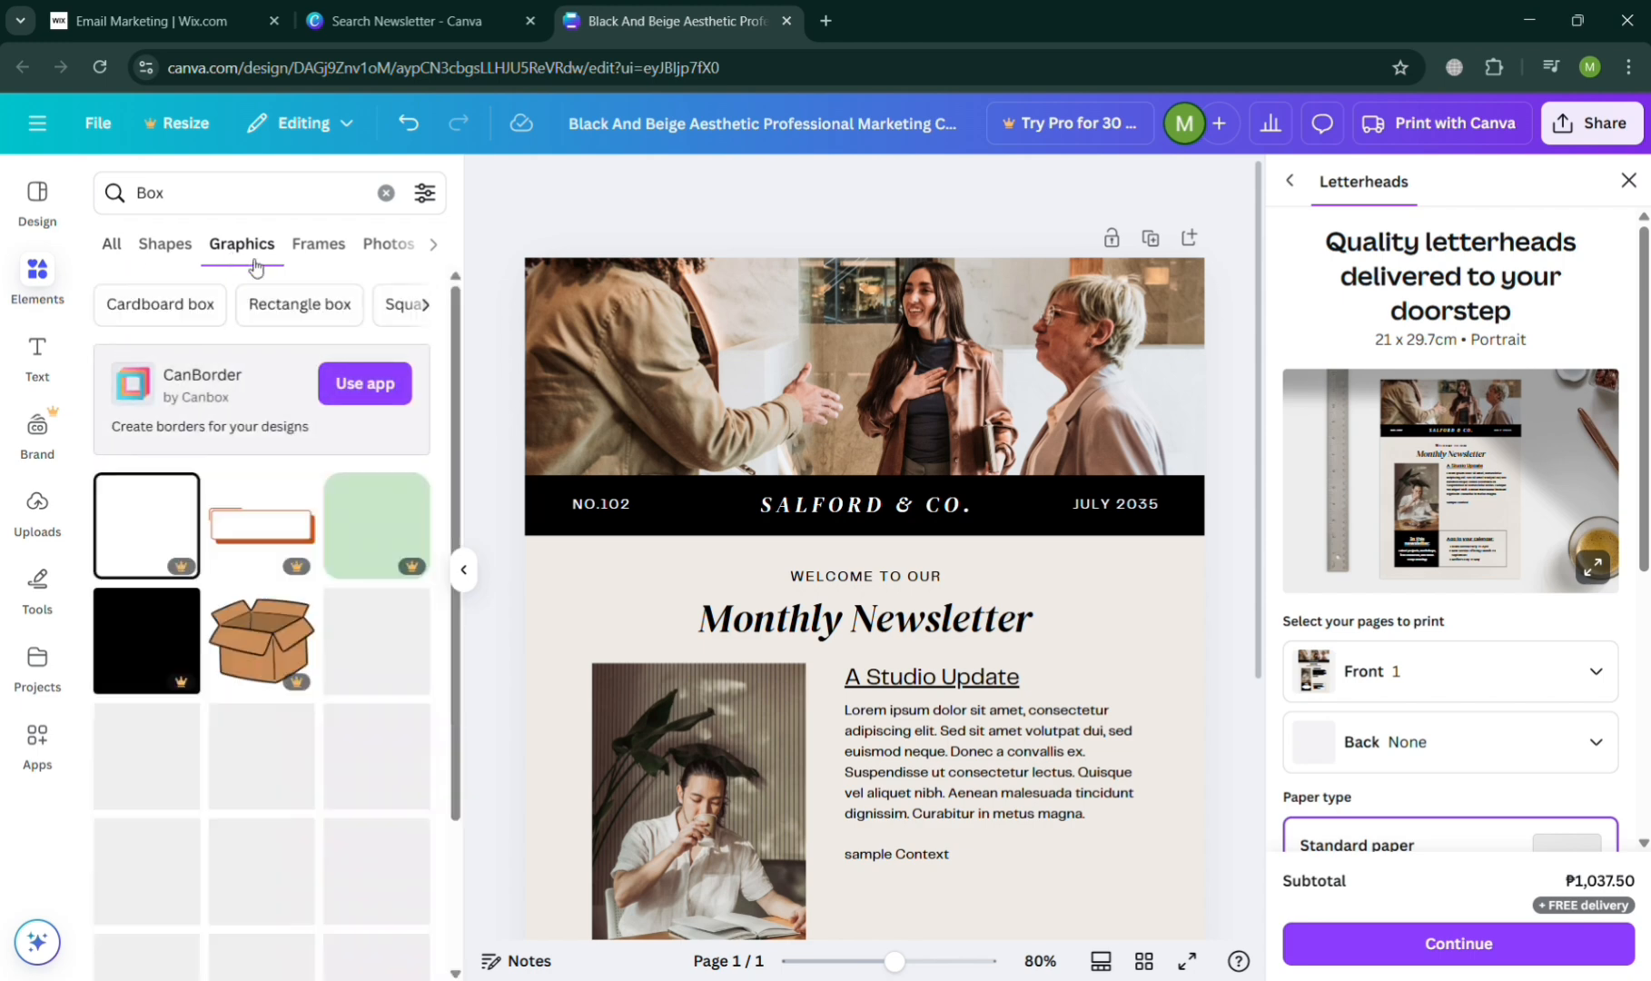
scroll(397, 726, "down", 3)
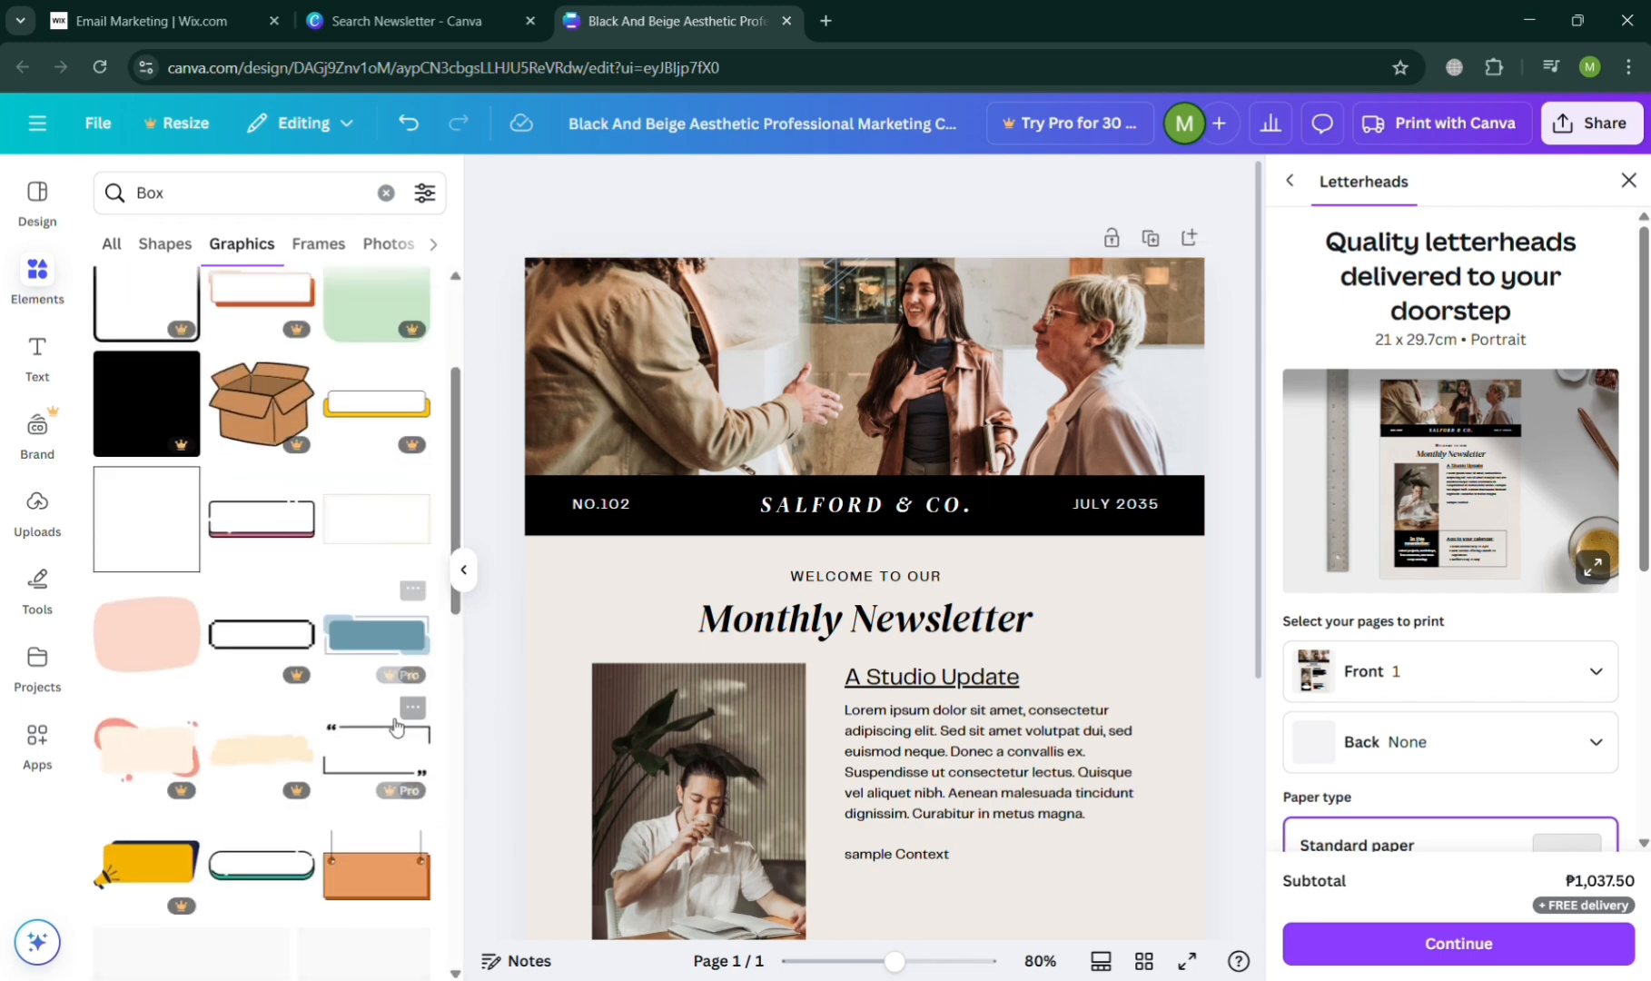
left_click(464, 572)
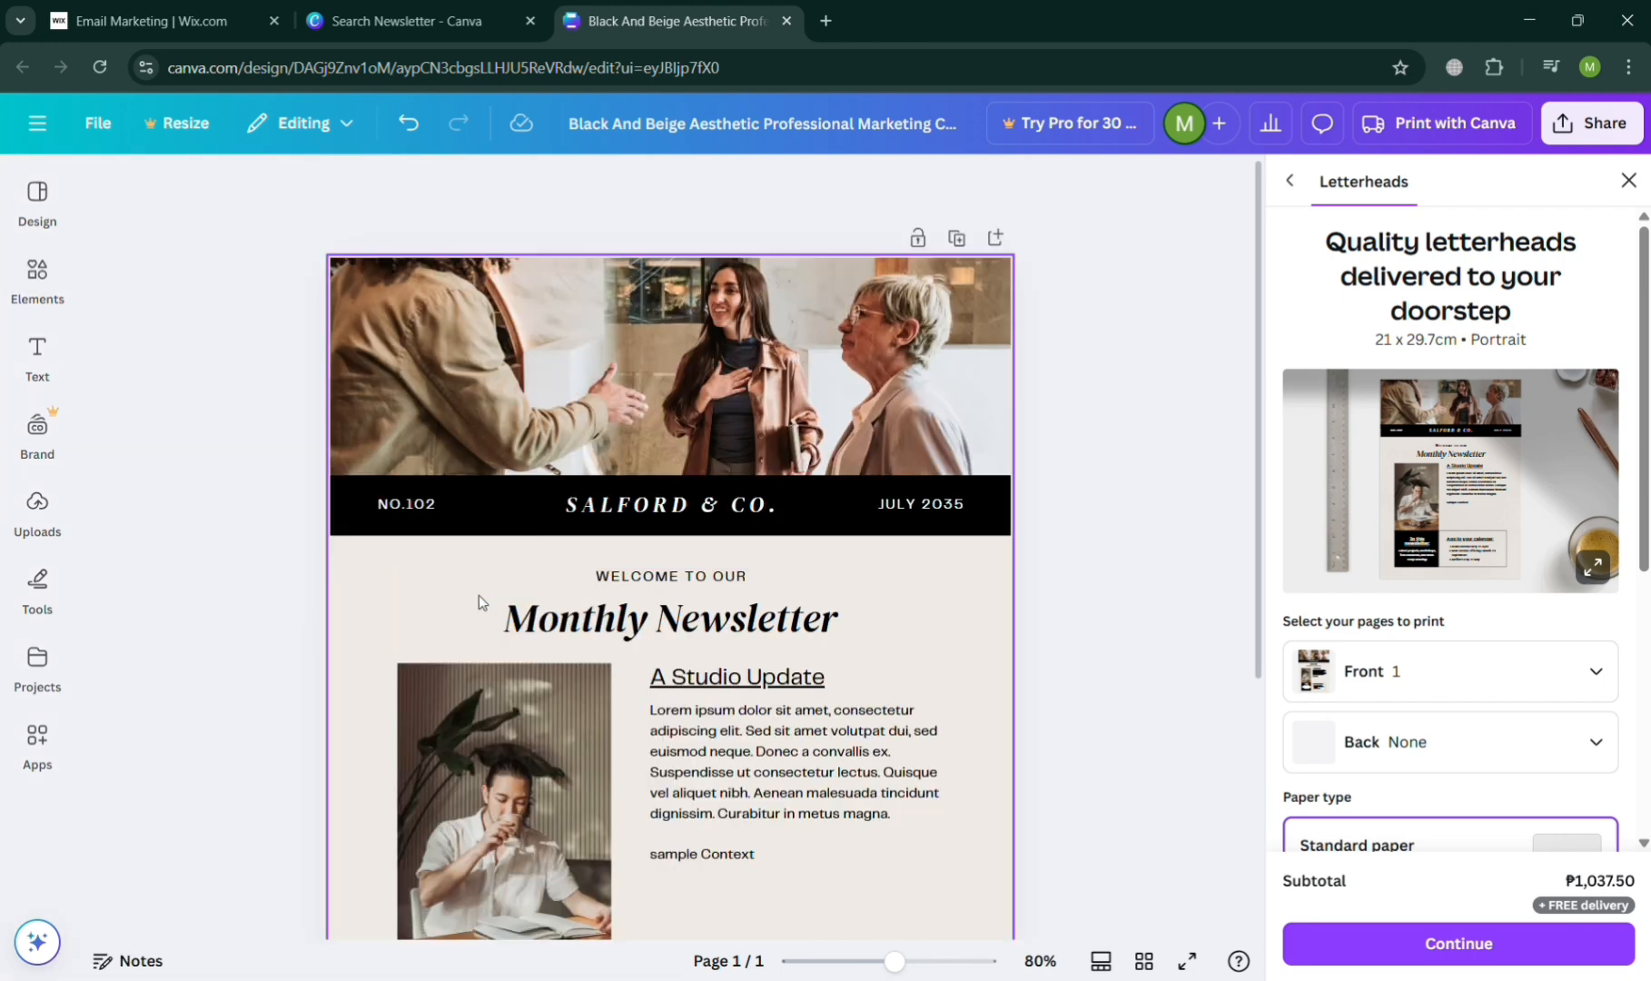
- Change the newsletter page's background to the tan photo color #c4ad98, closing the letterhead print options along the way
left_click(359, 634)
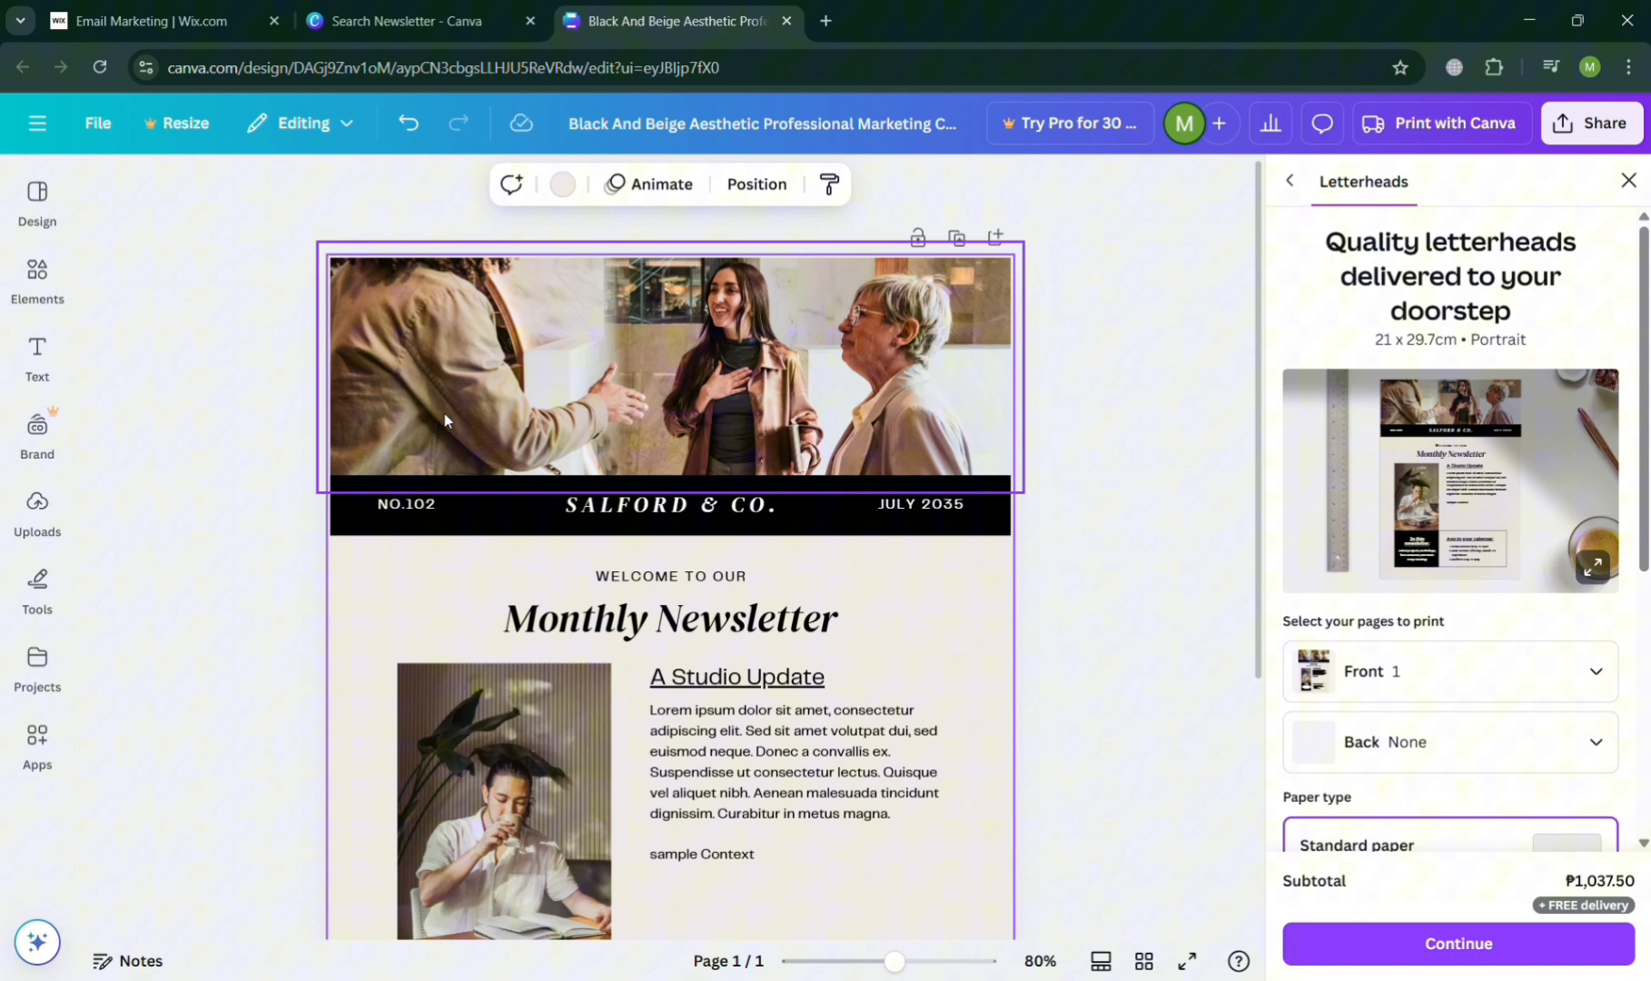
left_click(571, 183)
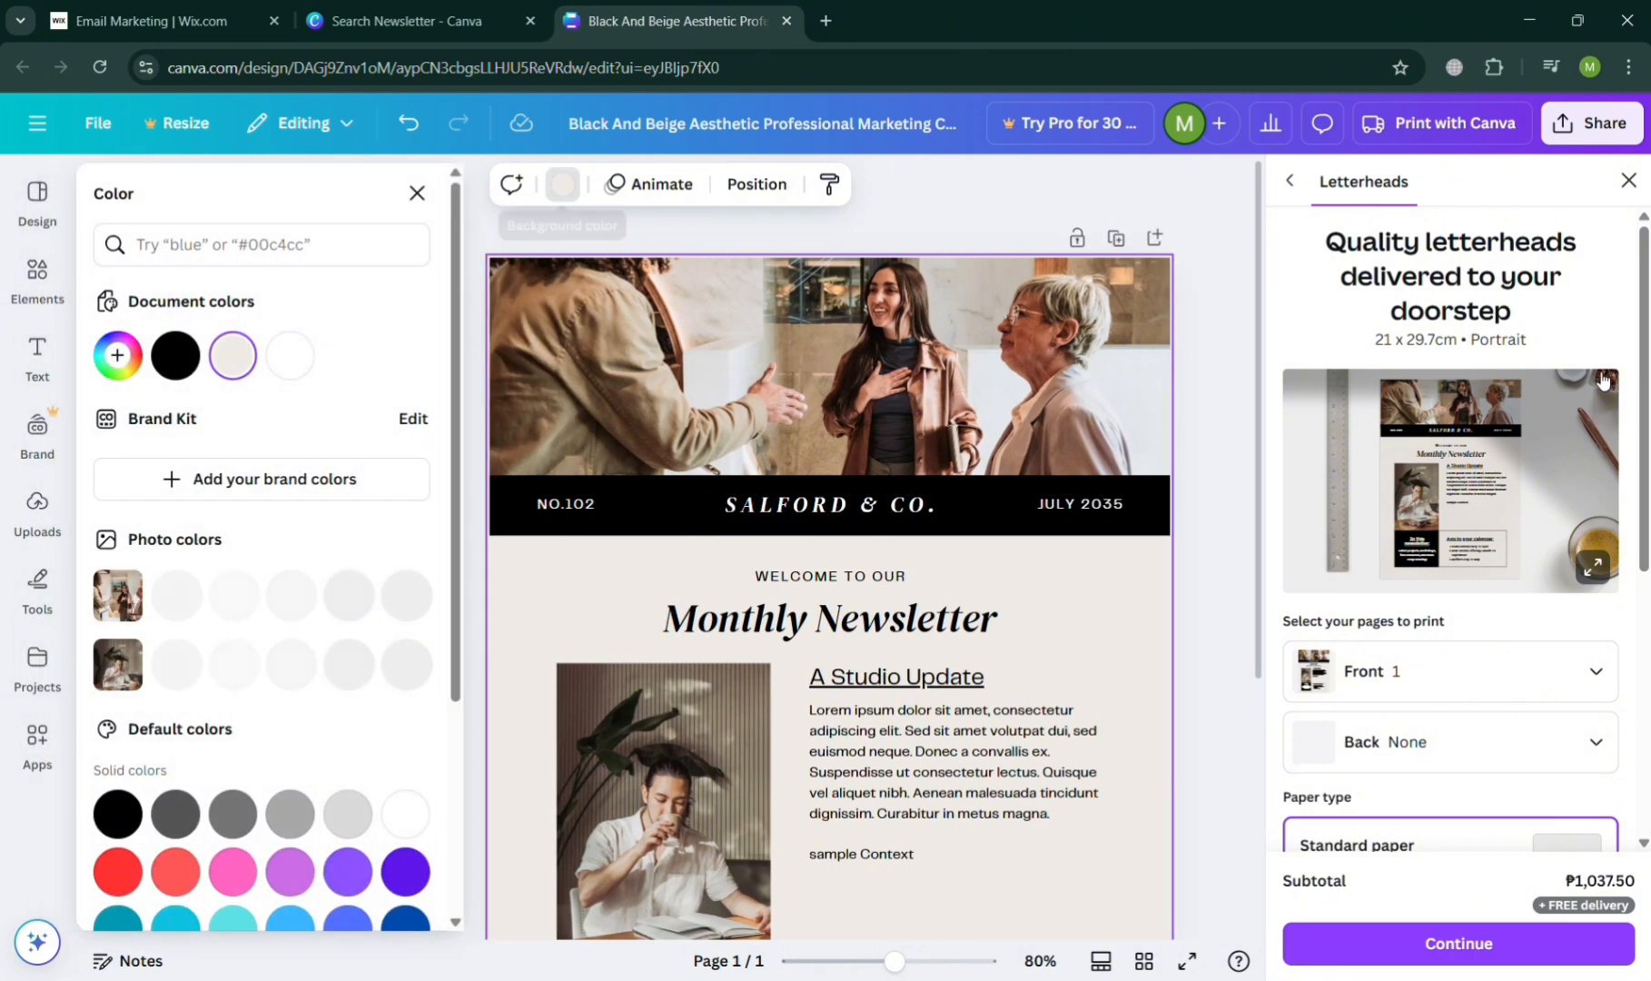
left_click(1630, 186)
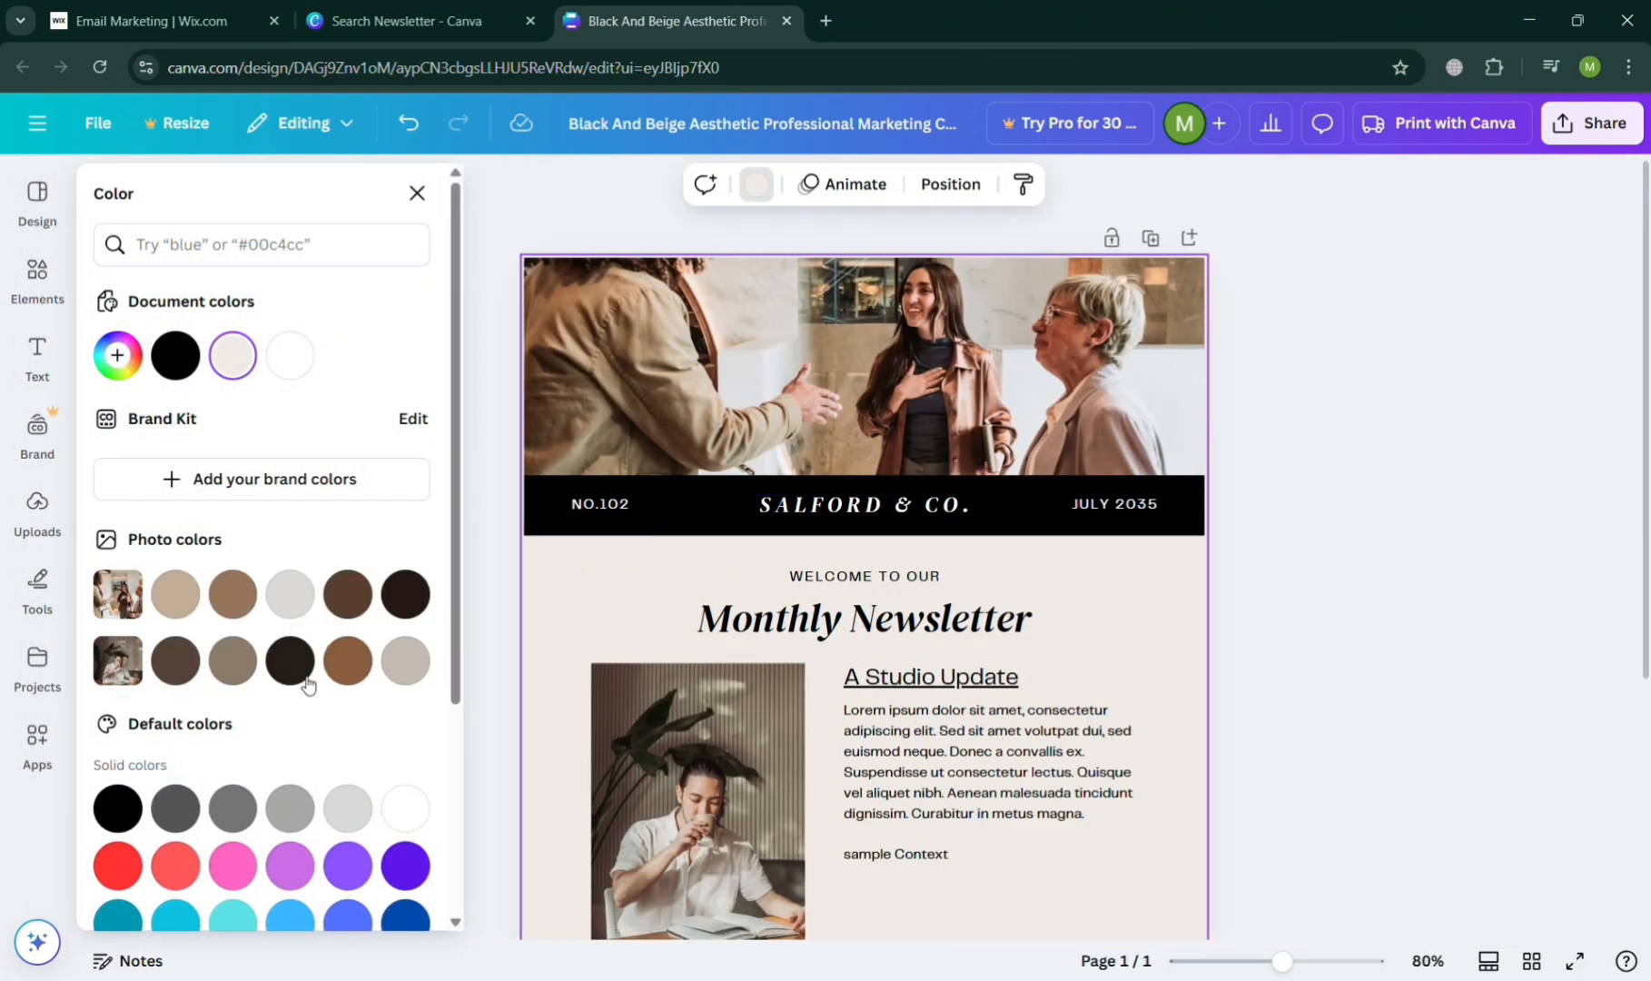
left_click(240, 595)
left_click(296, 598)
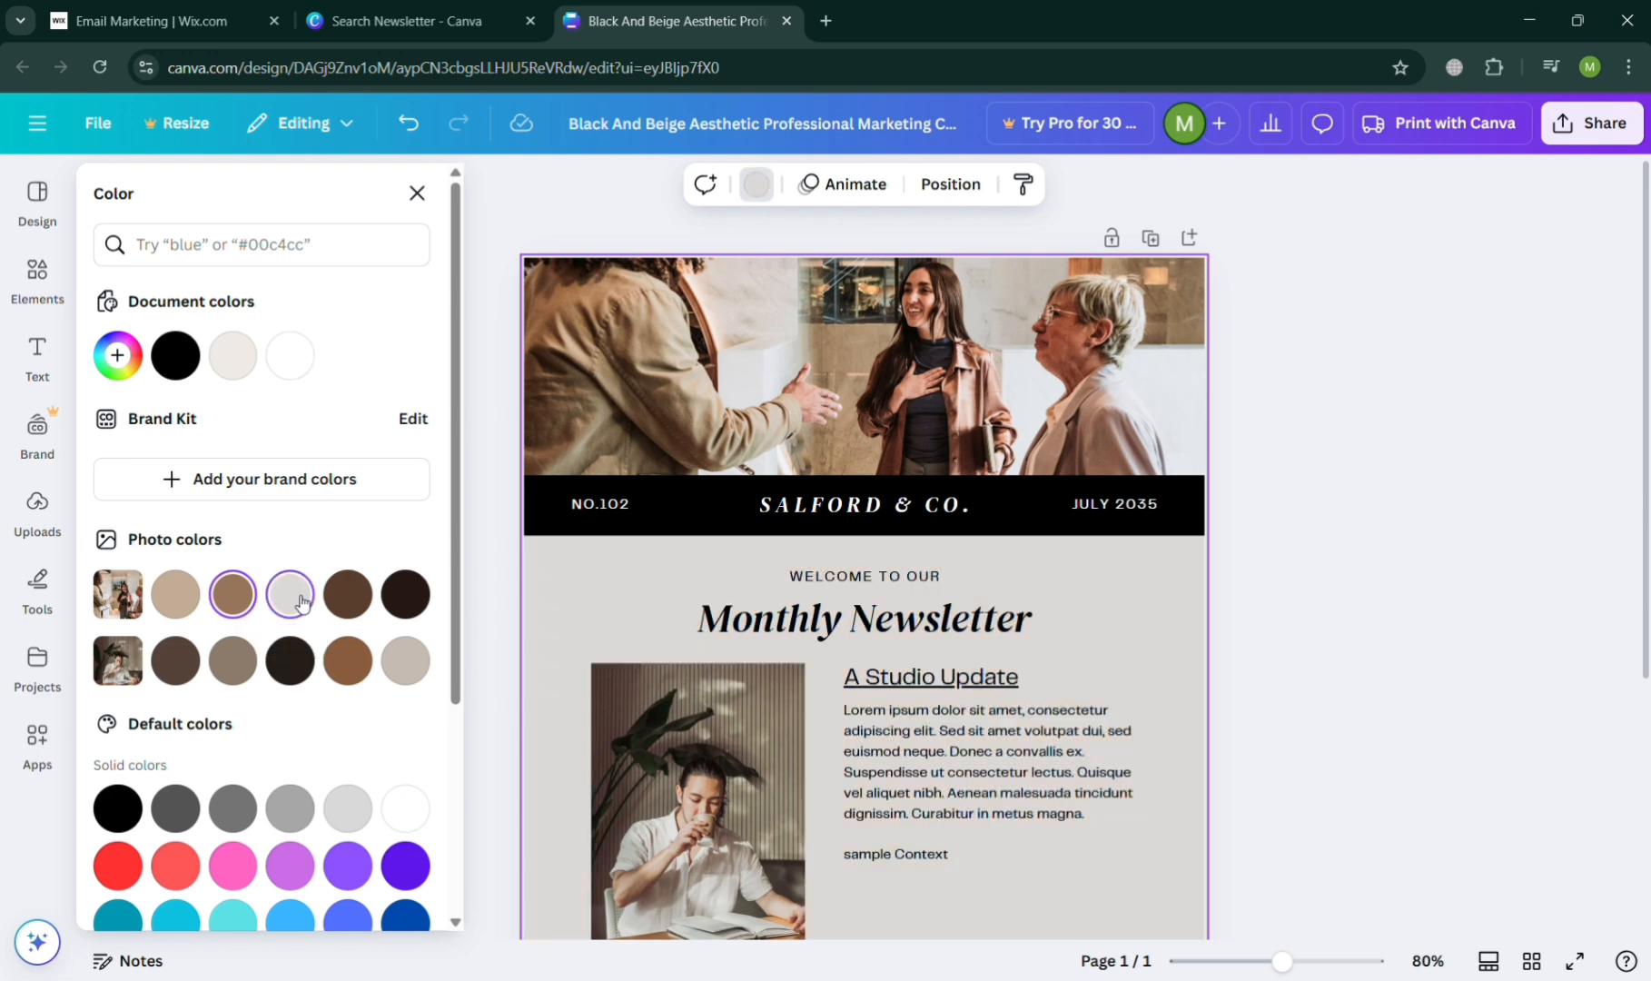
left_click(175, 595)
scroll(1290, 700, "down", 4)
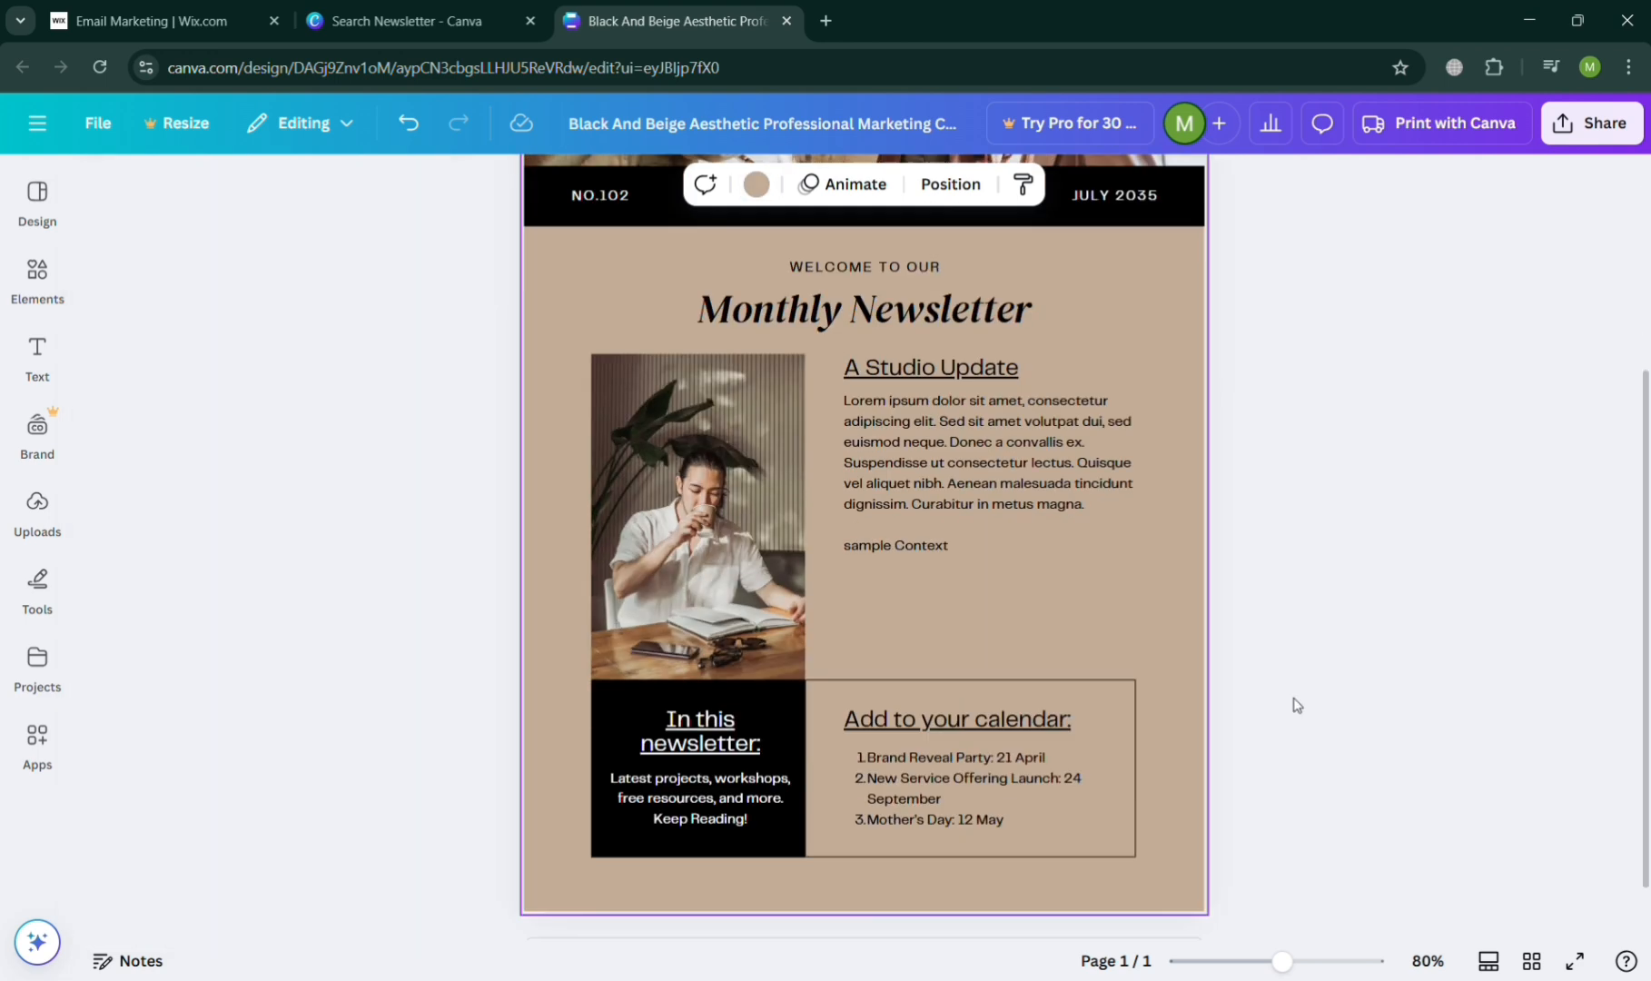
scroll(1296, 706, "up", 4)
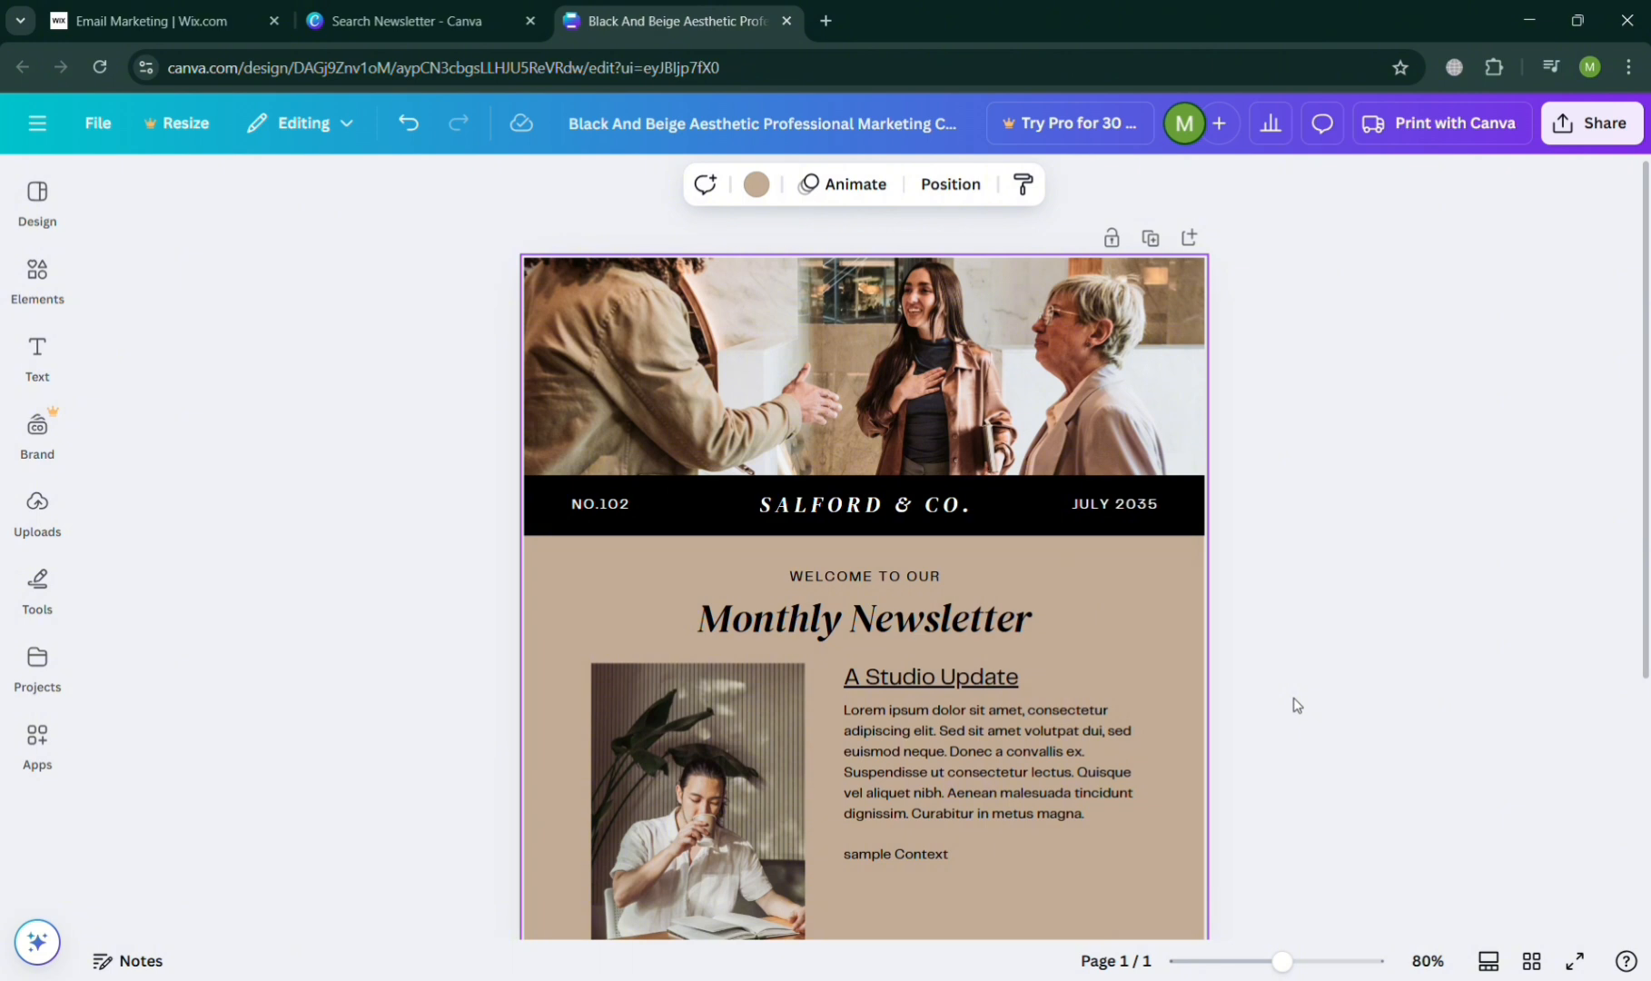
- Rename the design as "newsletter"
left_click(1631, 139)
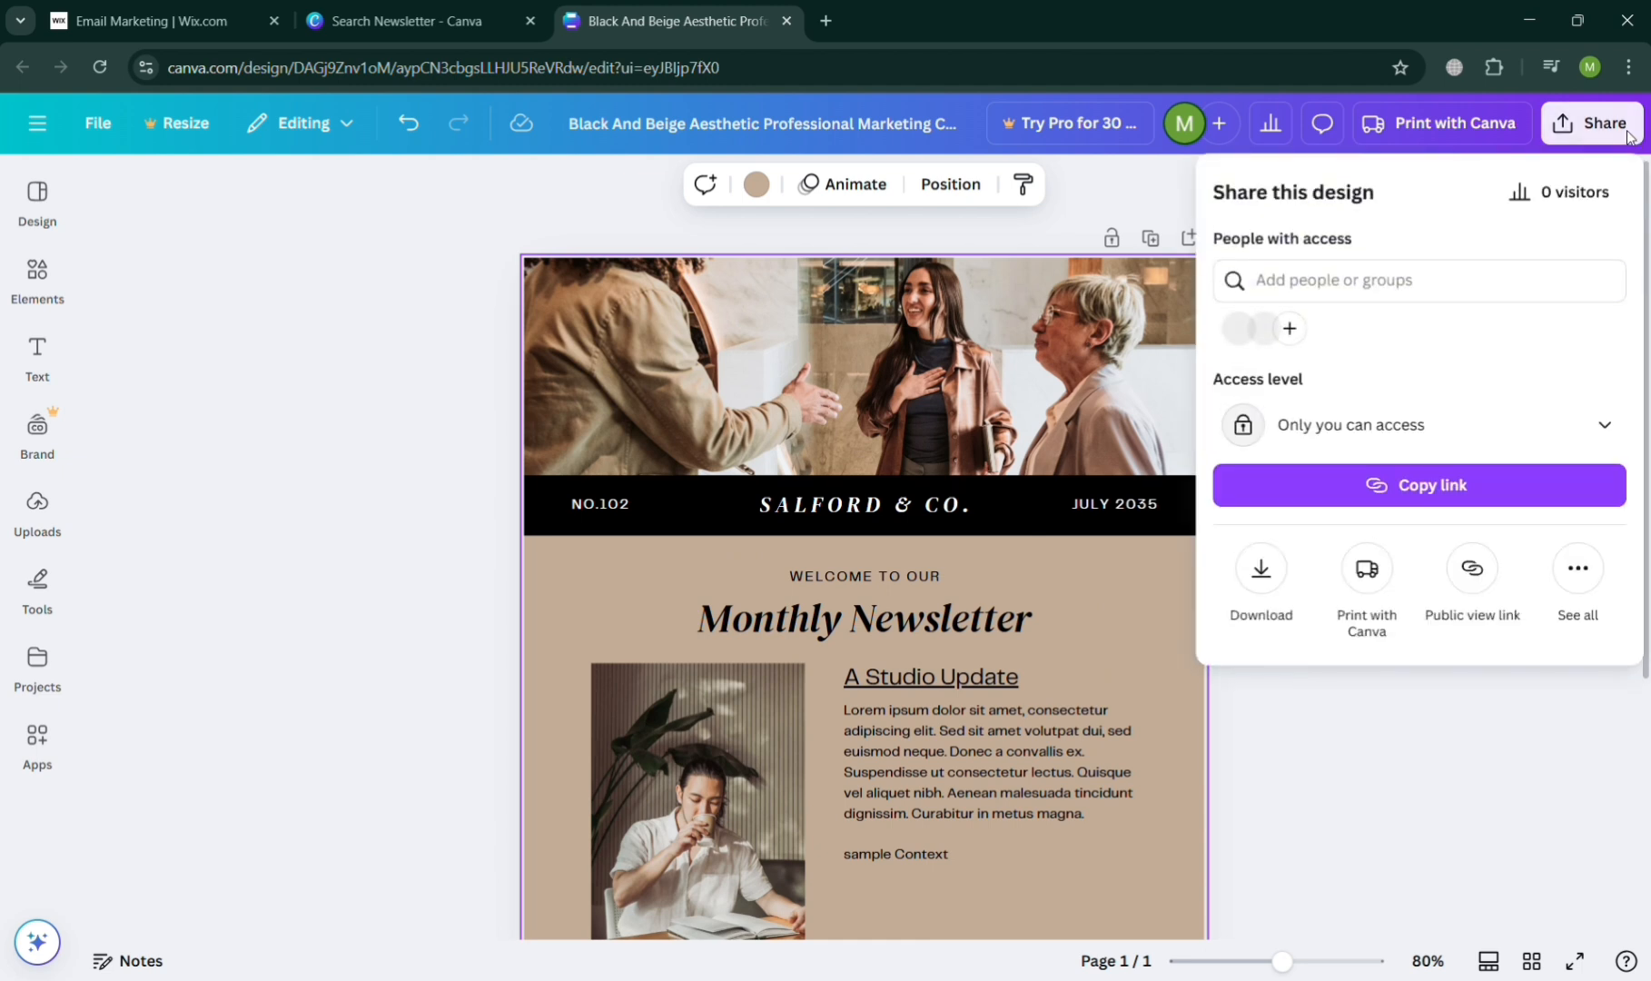
left_click(1261, 569)
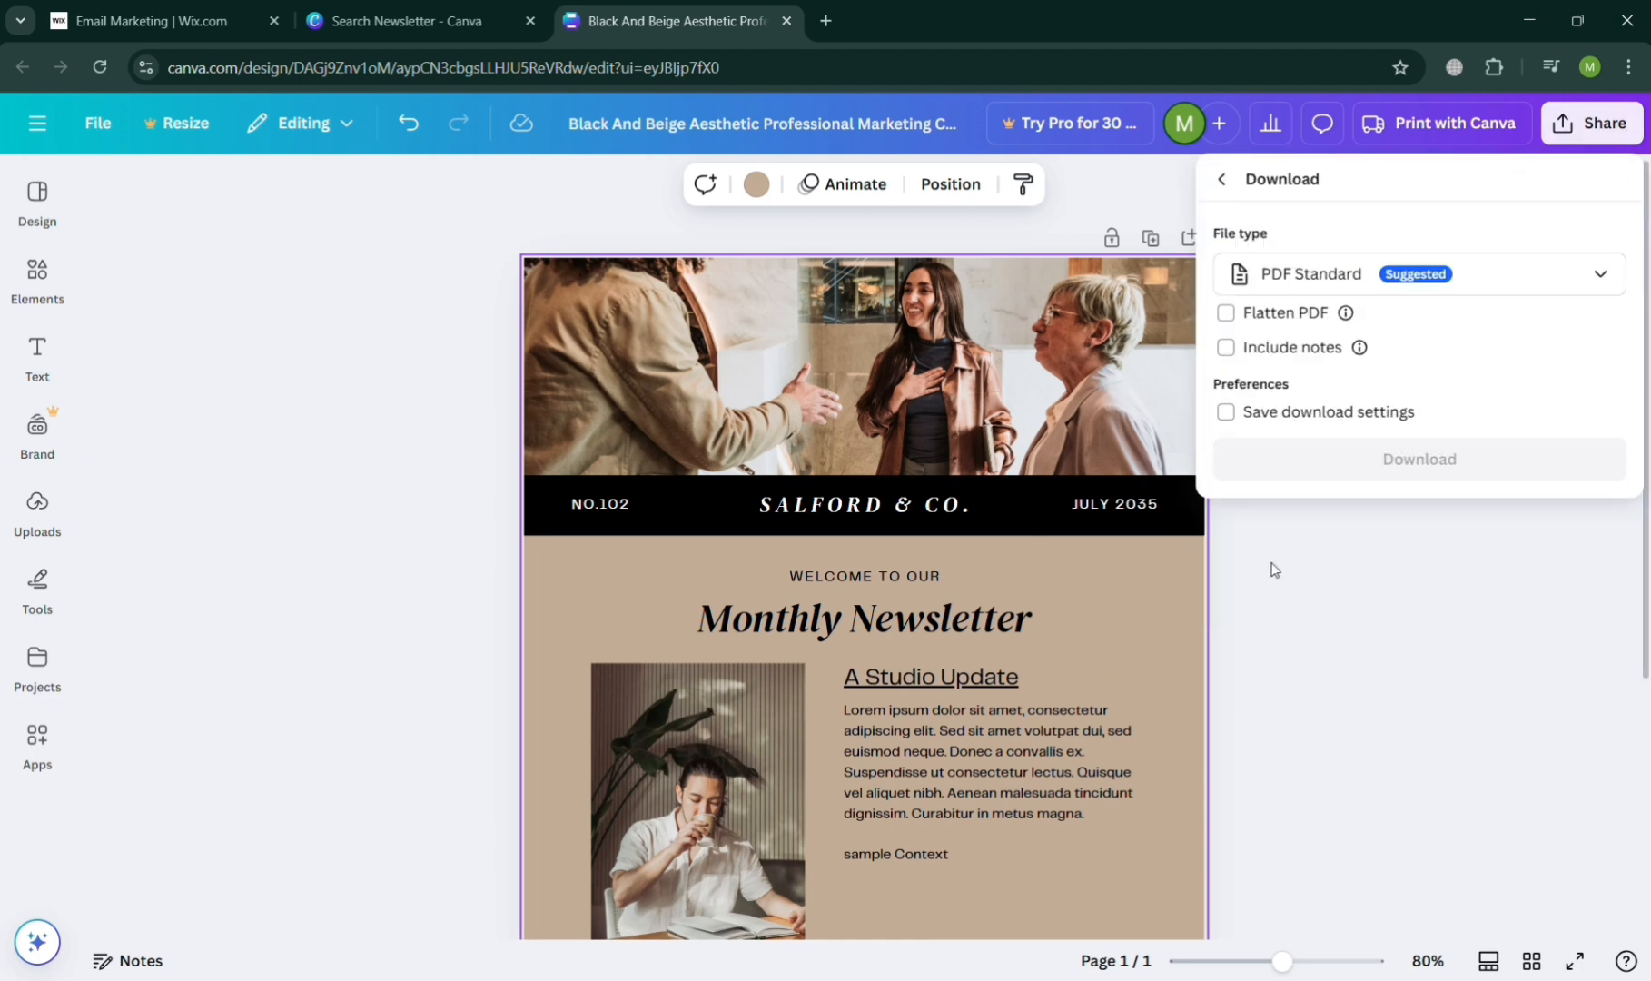
left_click(823, 132)
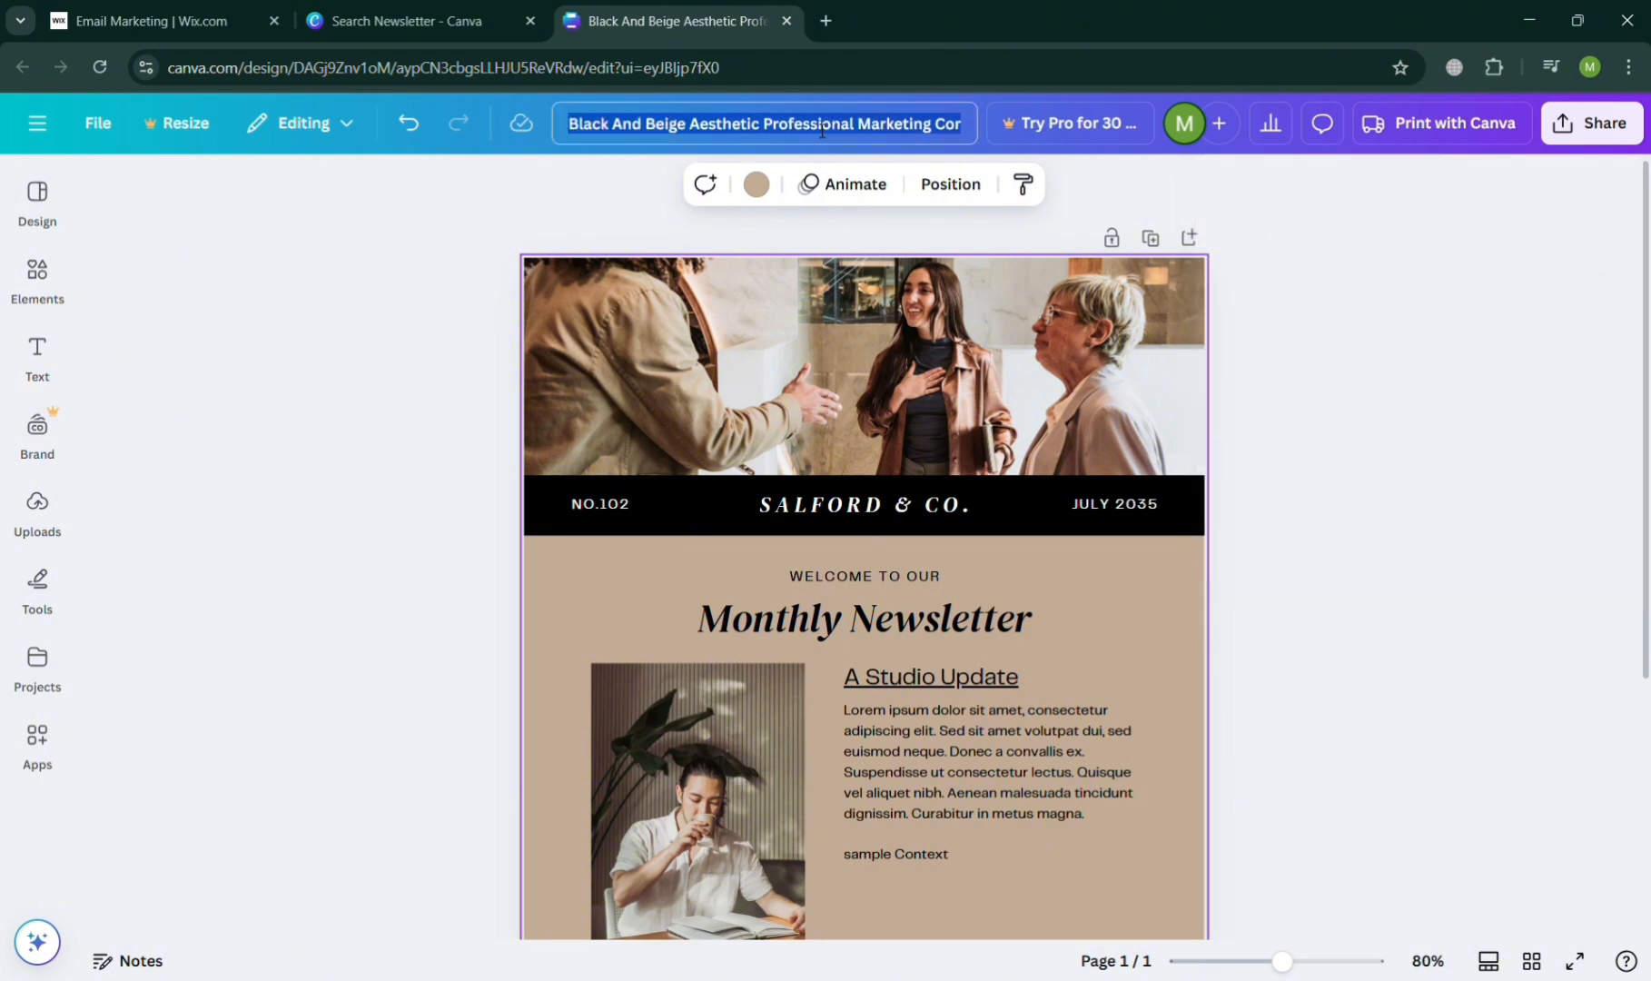
type("newsletter")
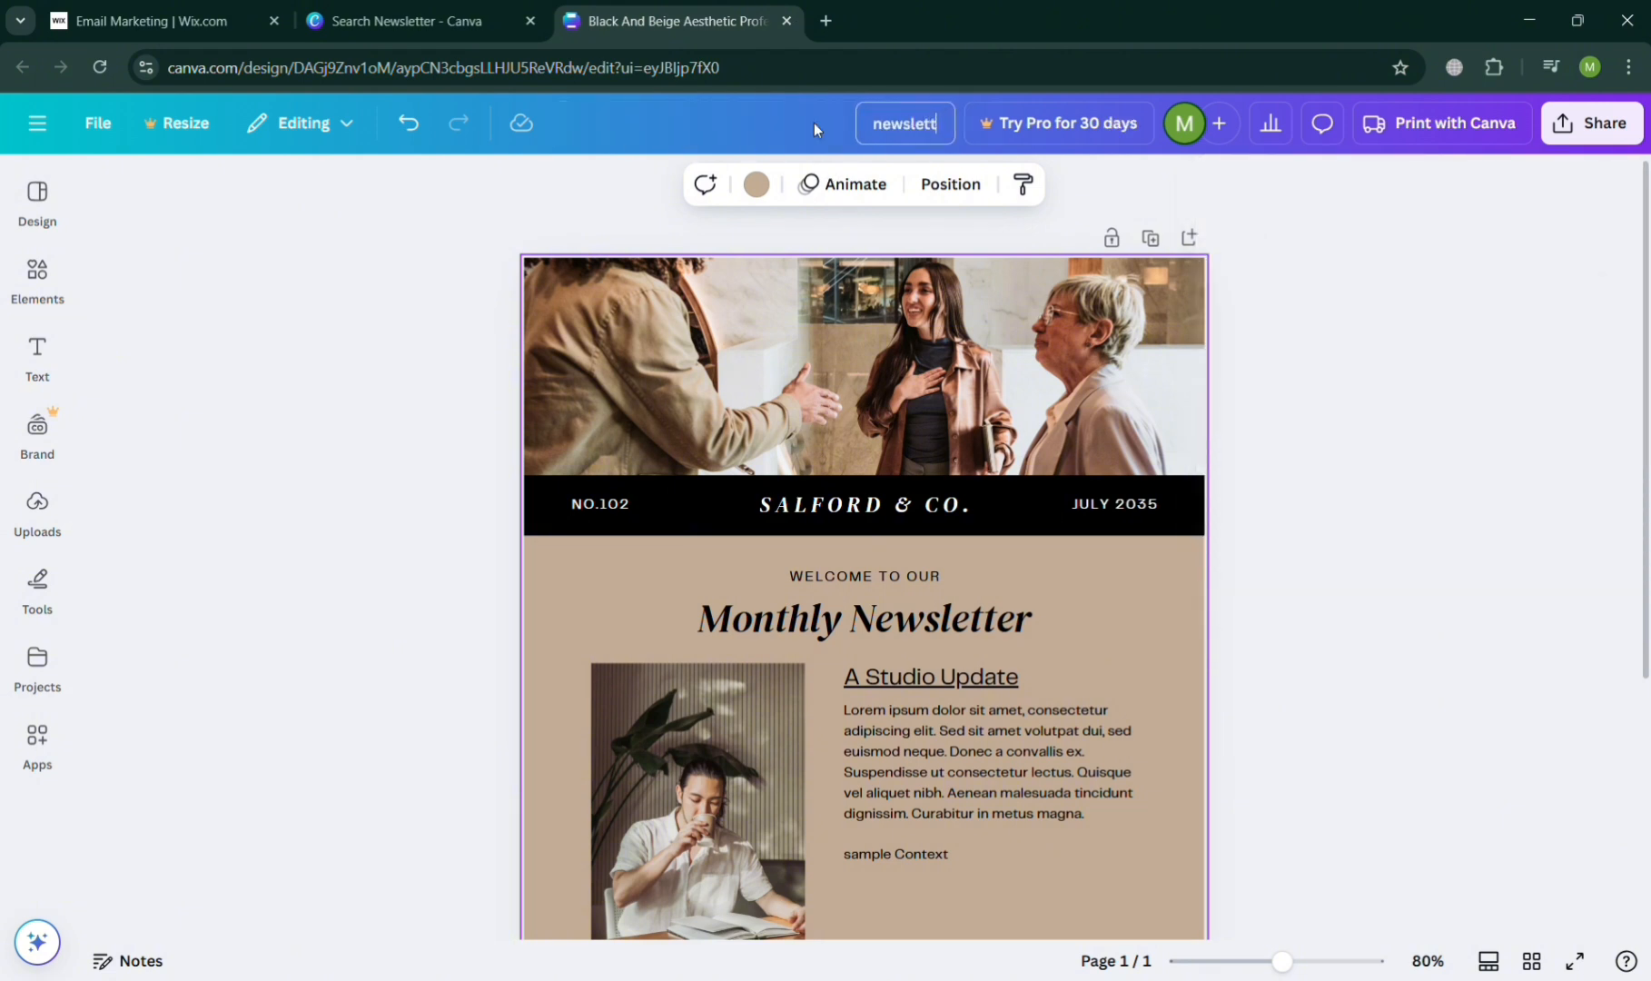
- Download the newsletter design as a PNG file
left_click(1632, 129)
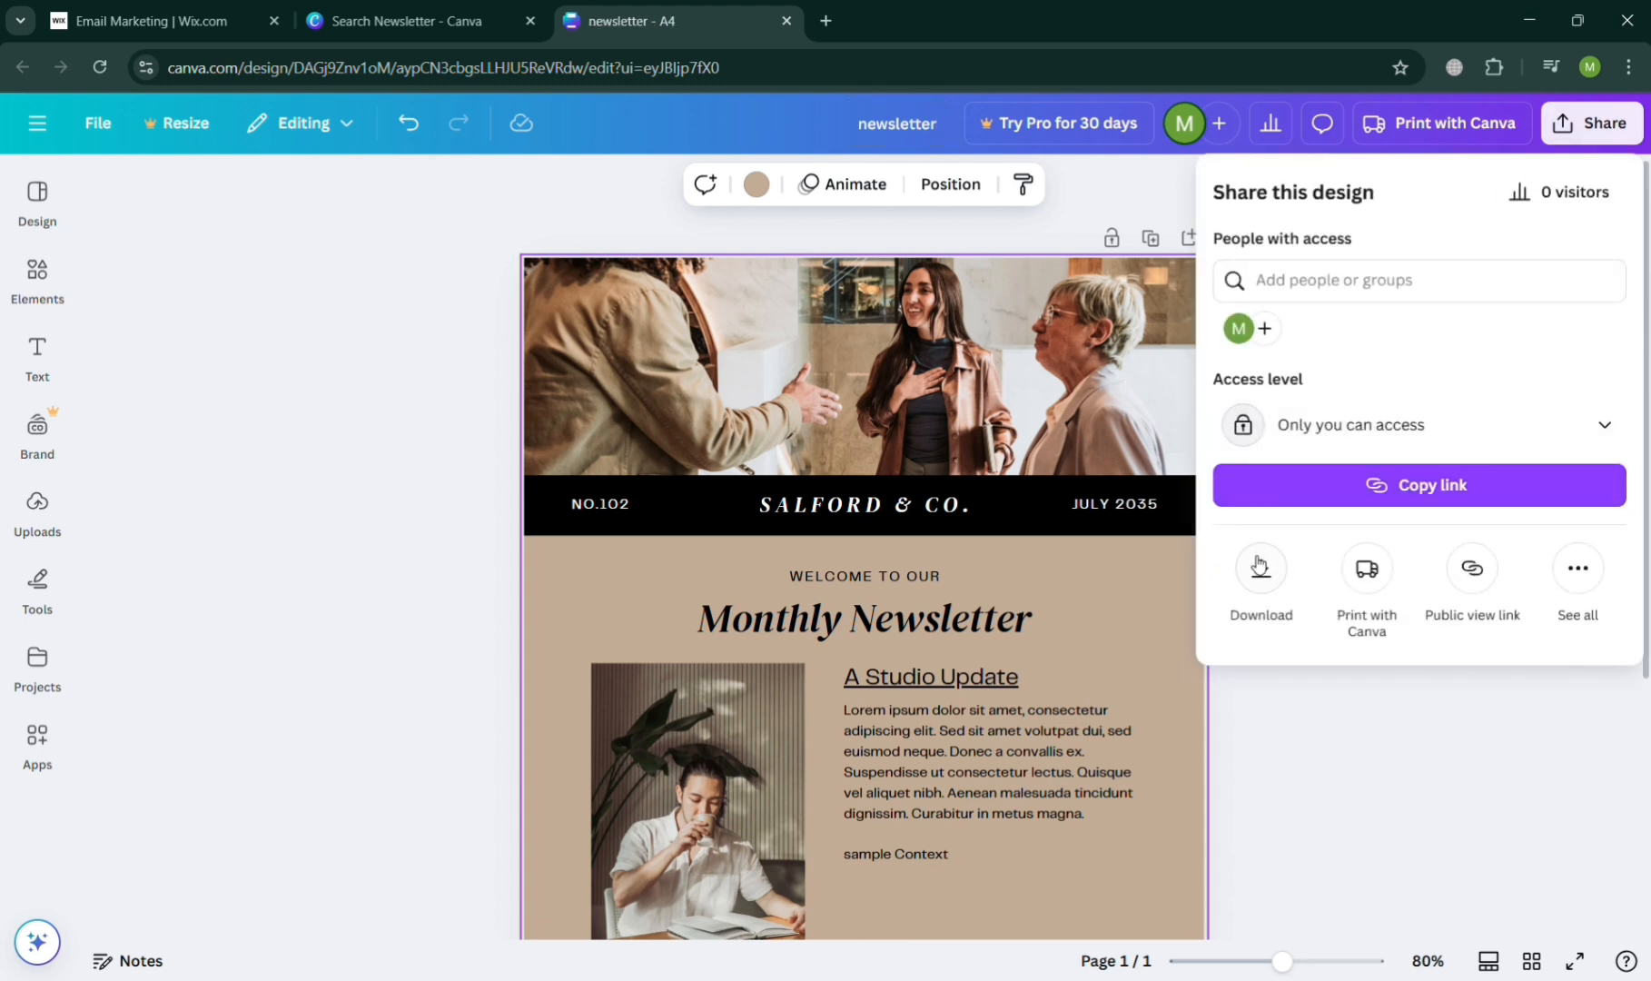
left_click(1261, 581)
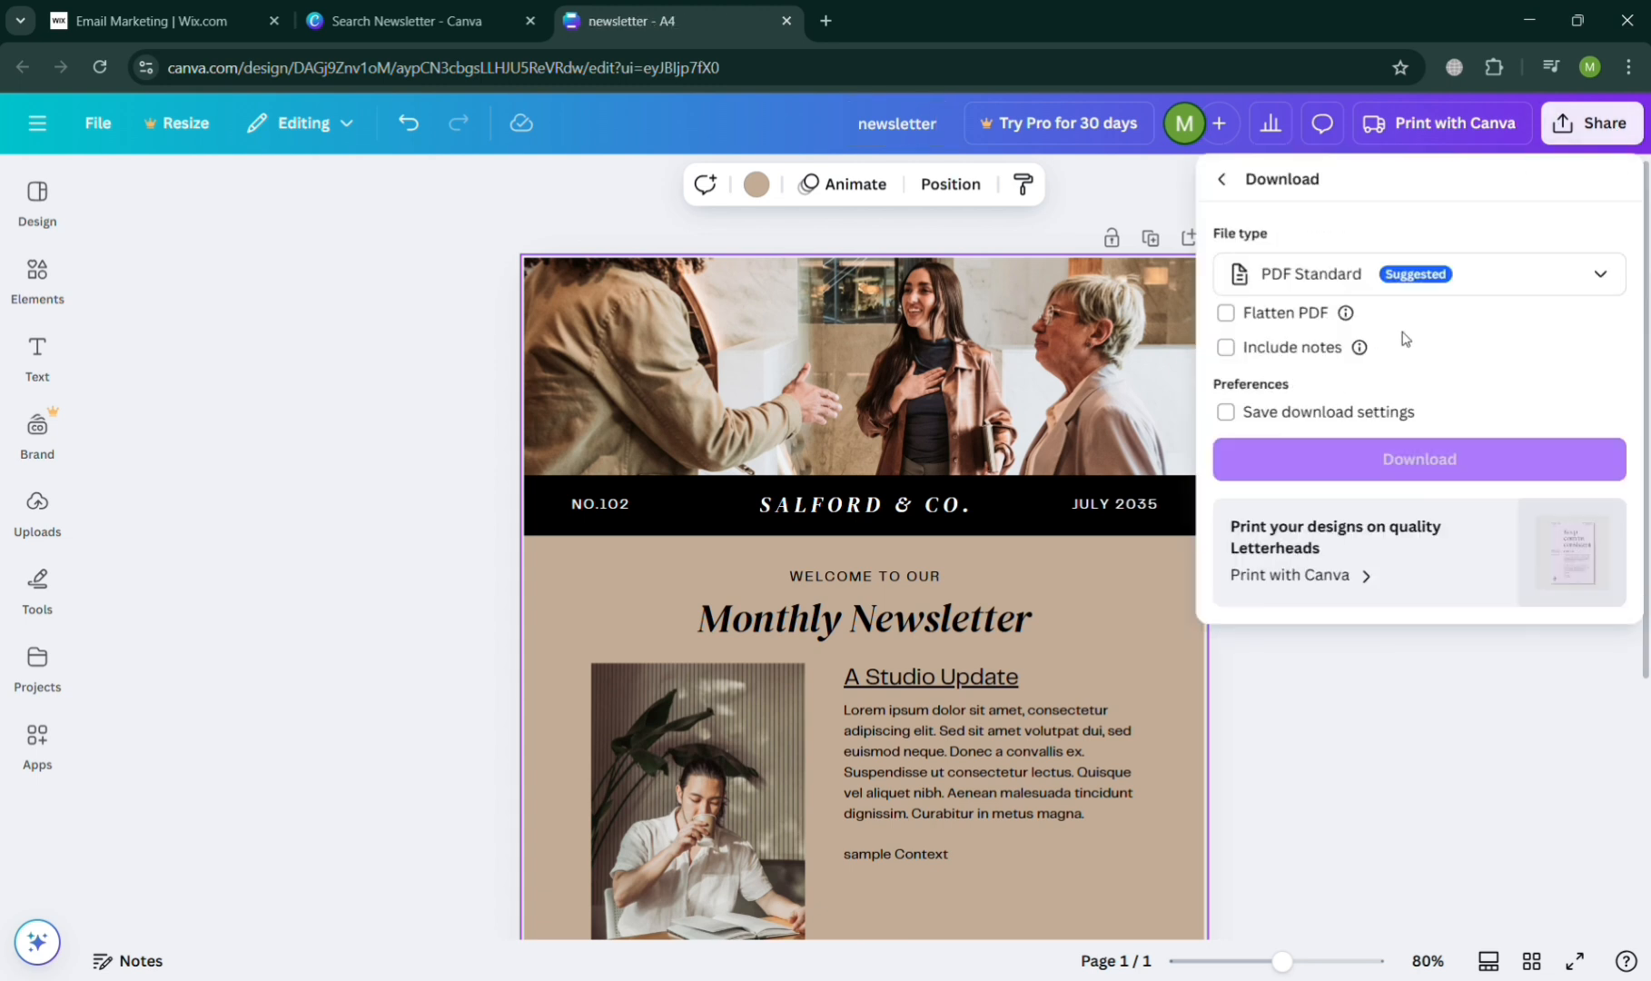
left_click(1533, 285)
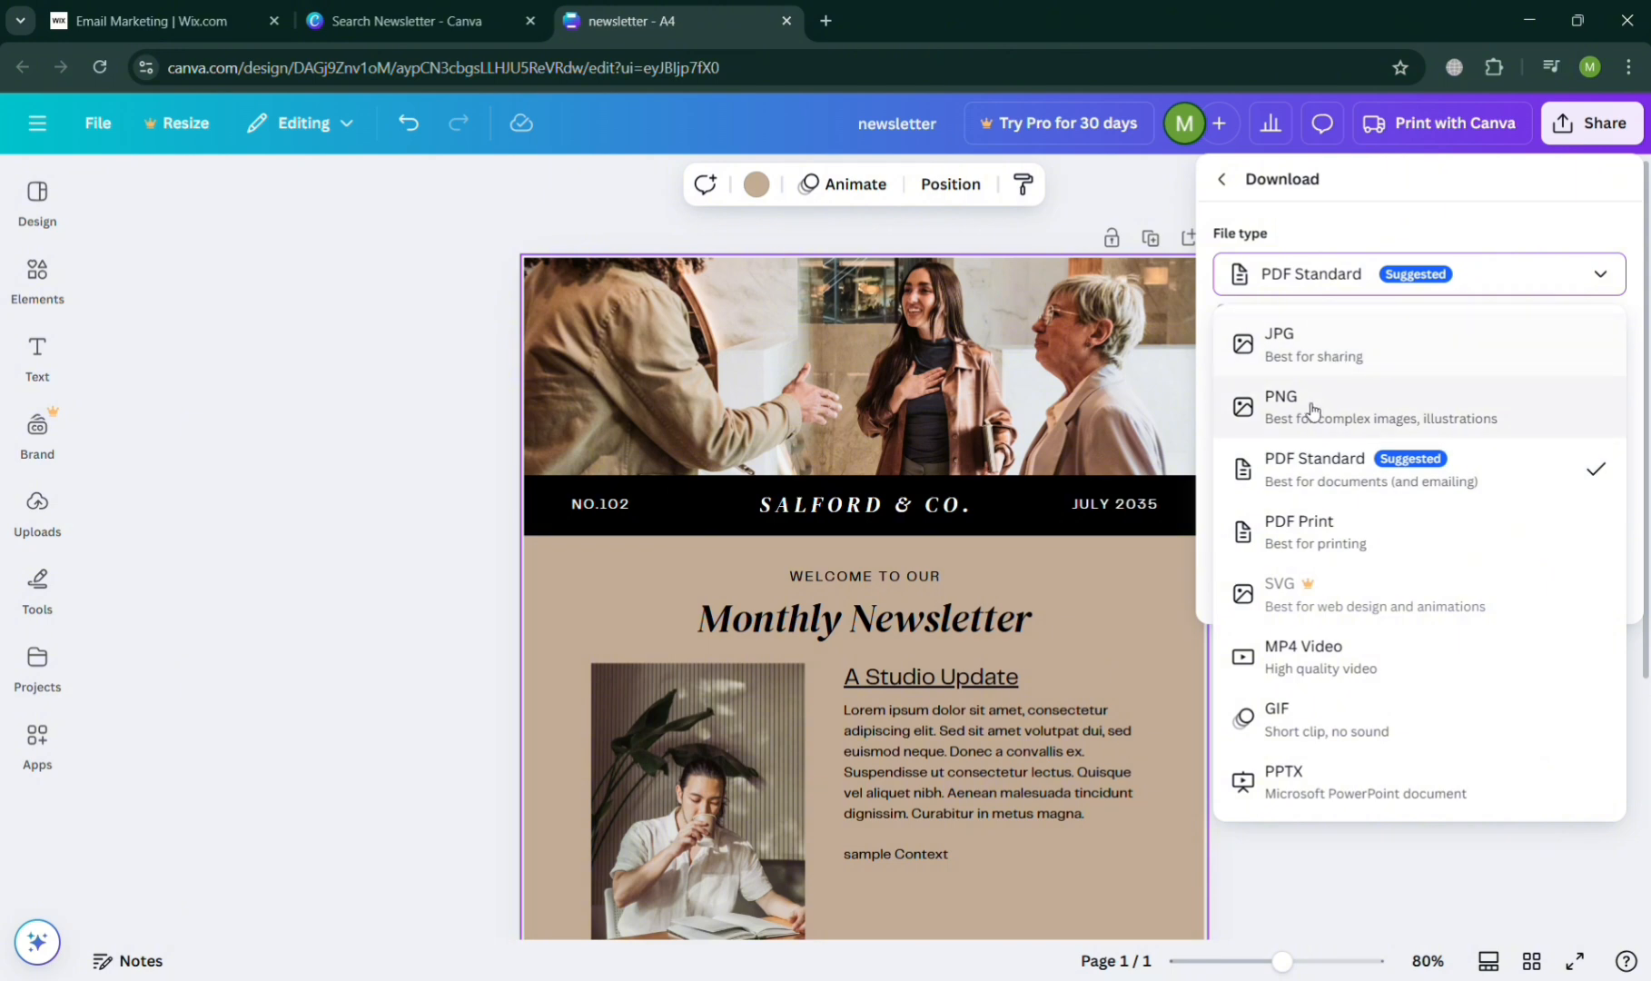
left_click(1365, 419)
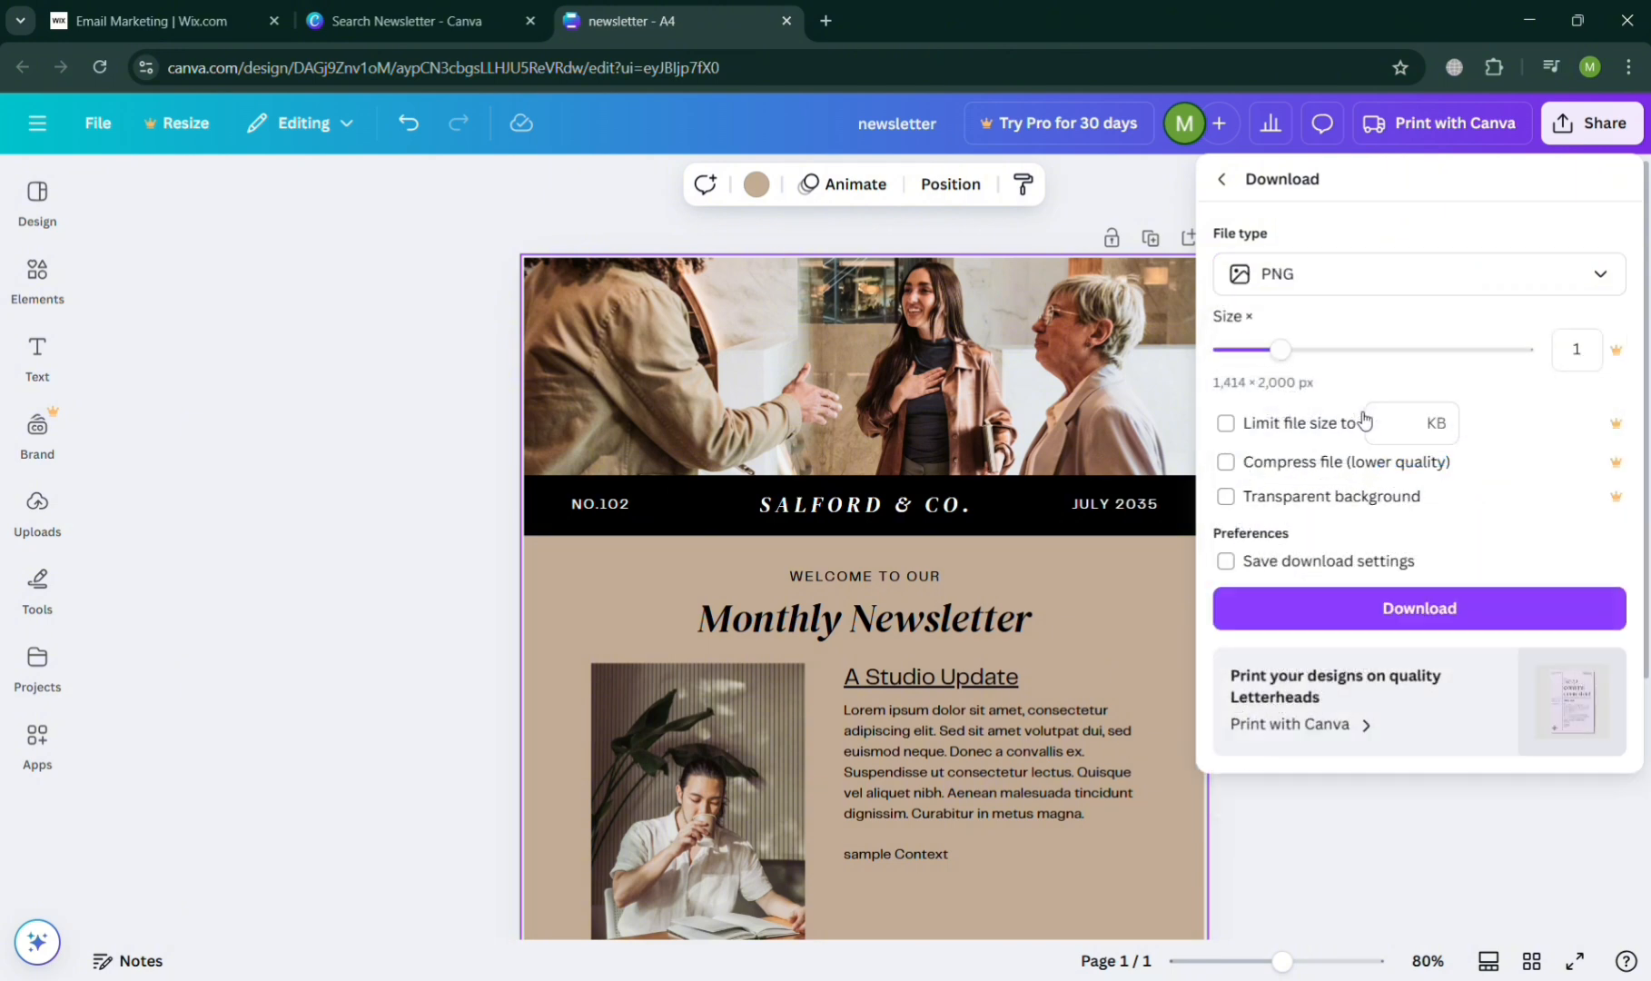
left_click(1338, 616)
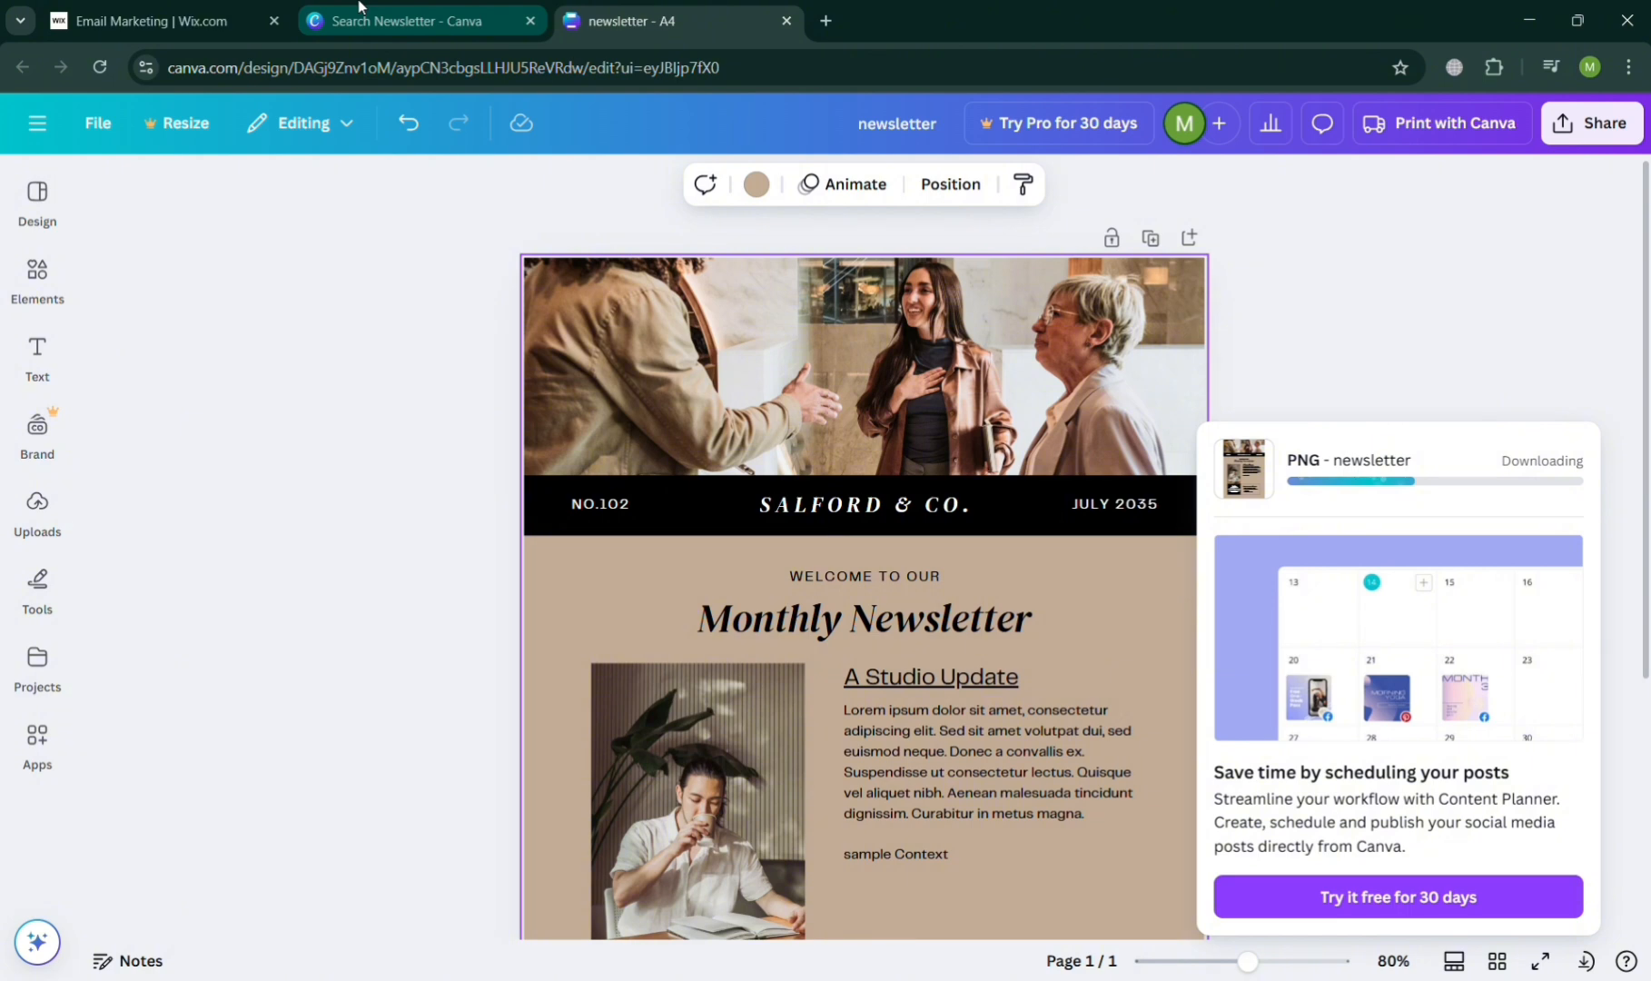
- Switch to the Wix email campaign and replace the "Add a Catchy Header" title with "Latest News you need to know..."
left_click(204, 34)
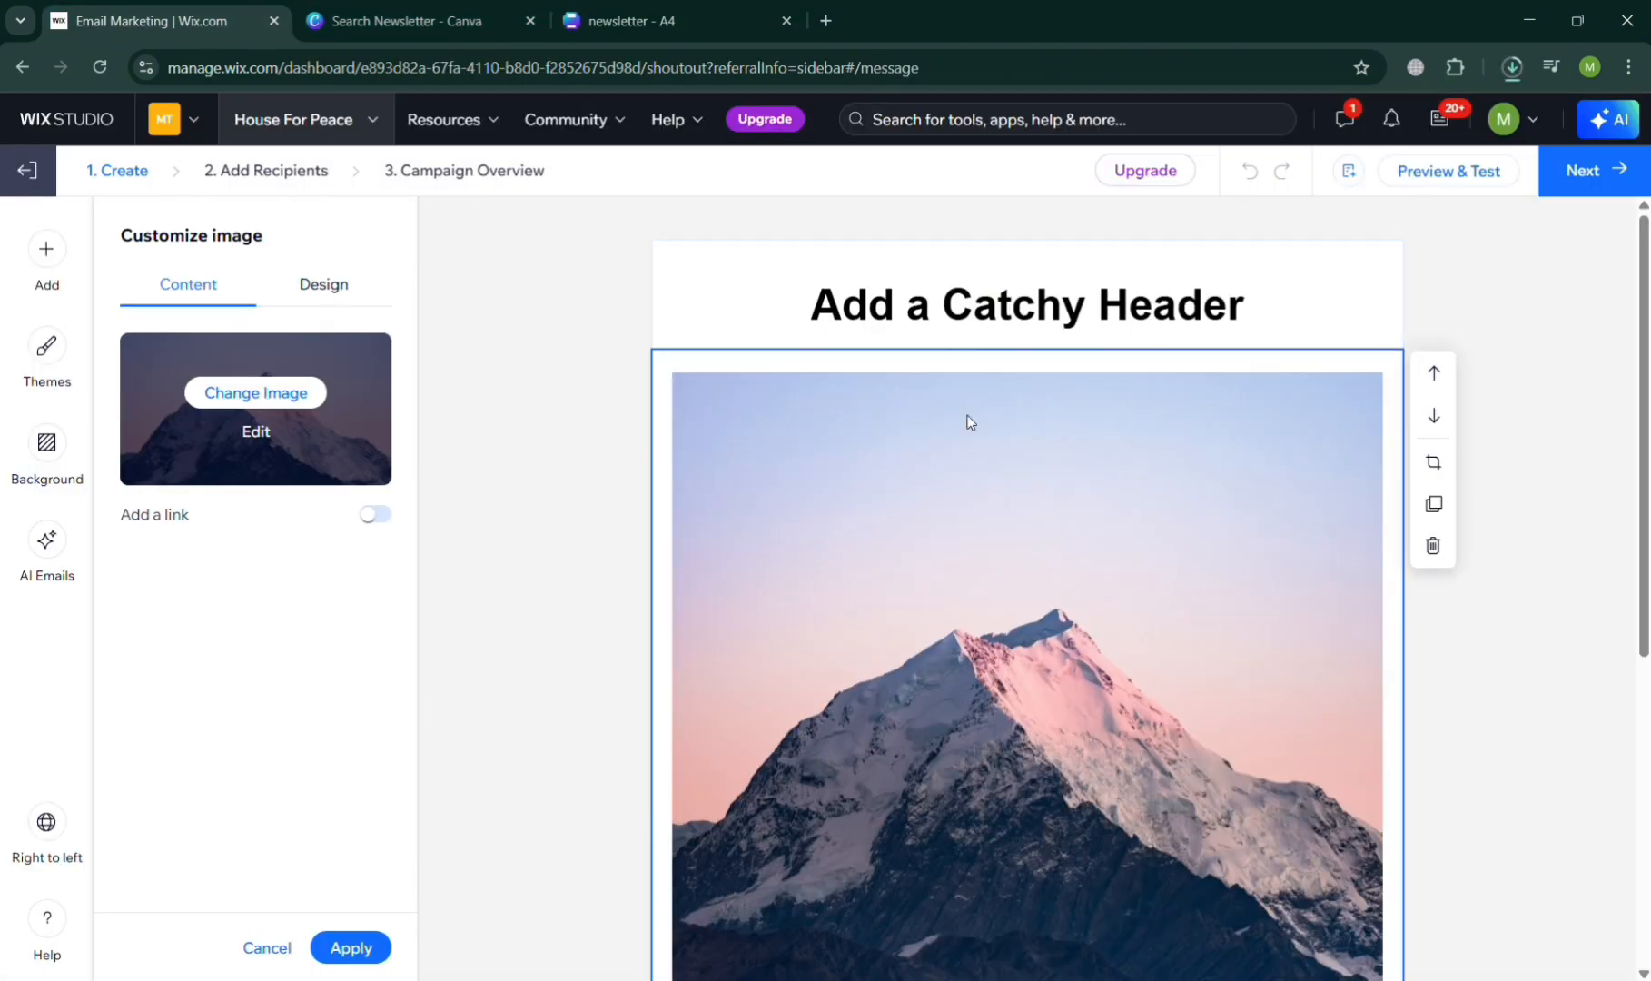
scroll(911, 518, "down", 1)
scroll(911, 518, "up", 1)
left_click(1029, 325)
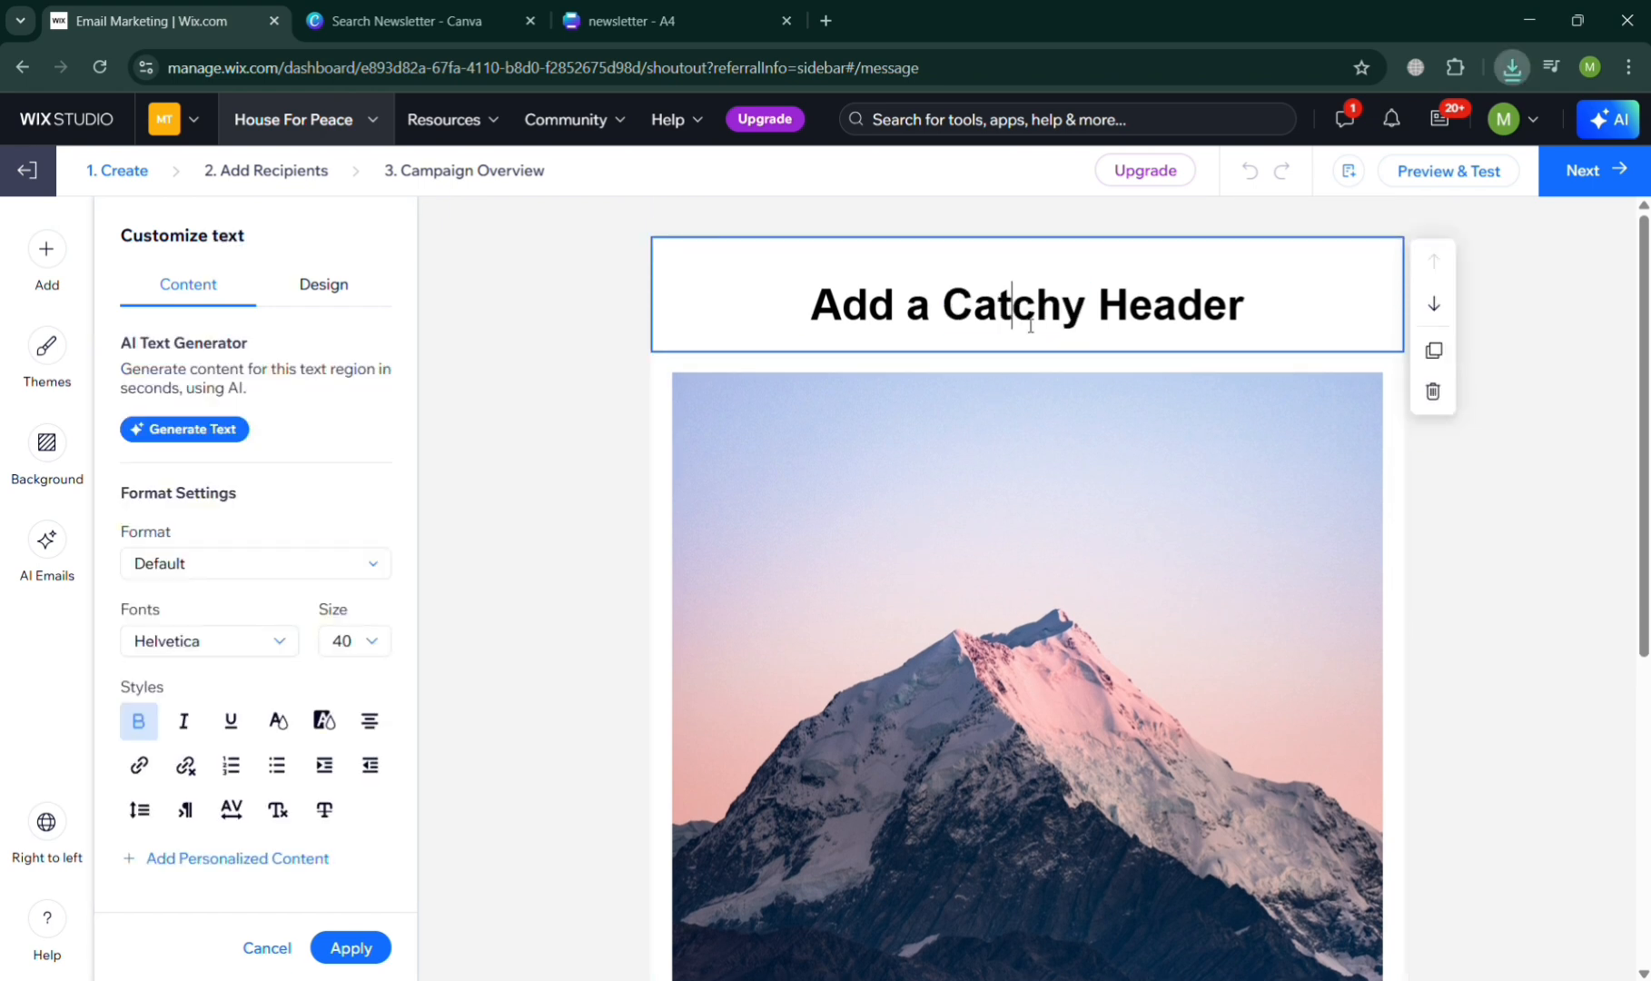
triple_click(1030, 326)
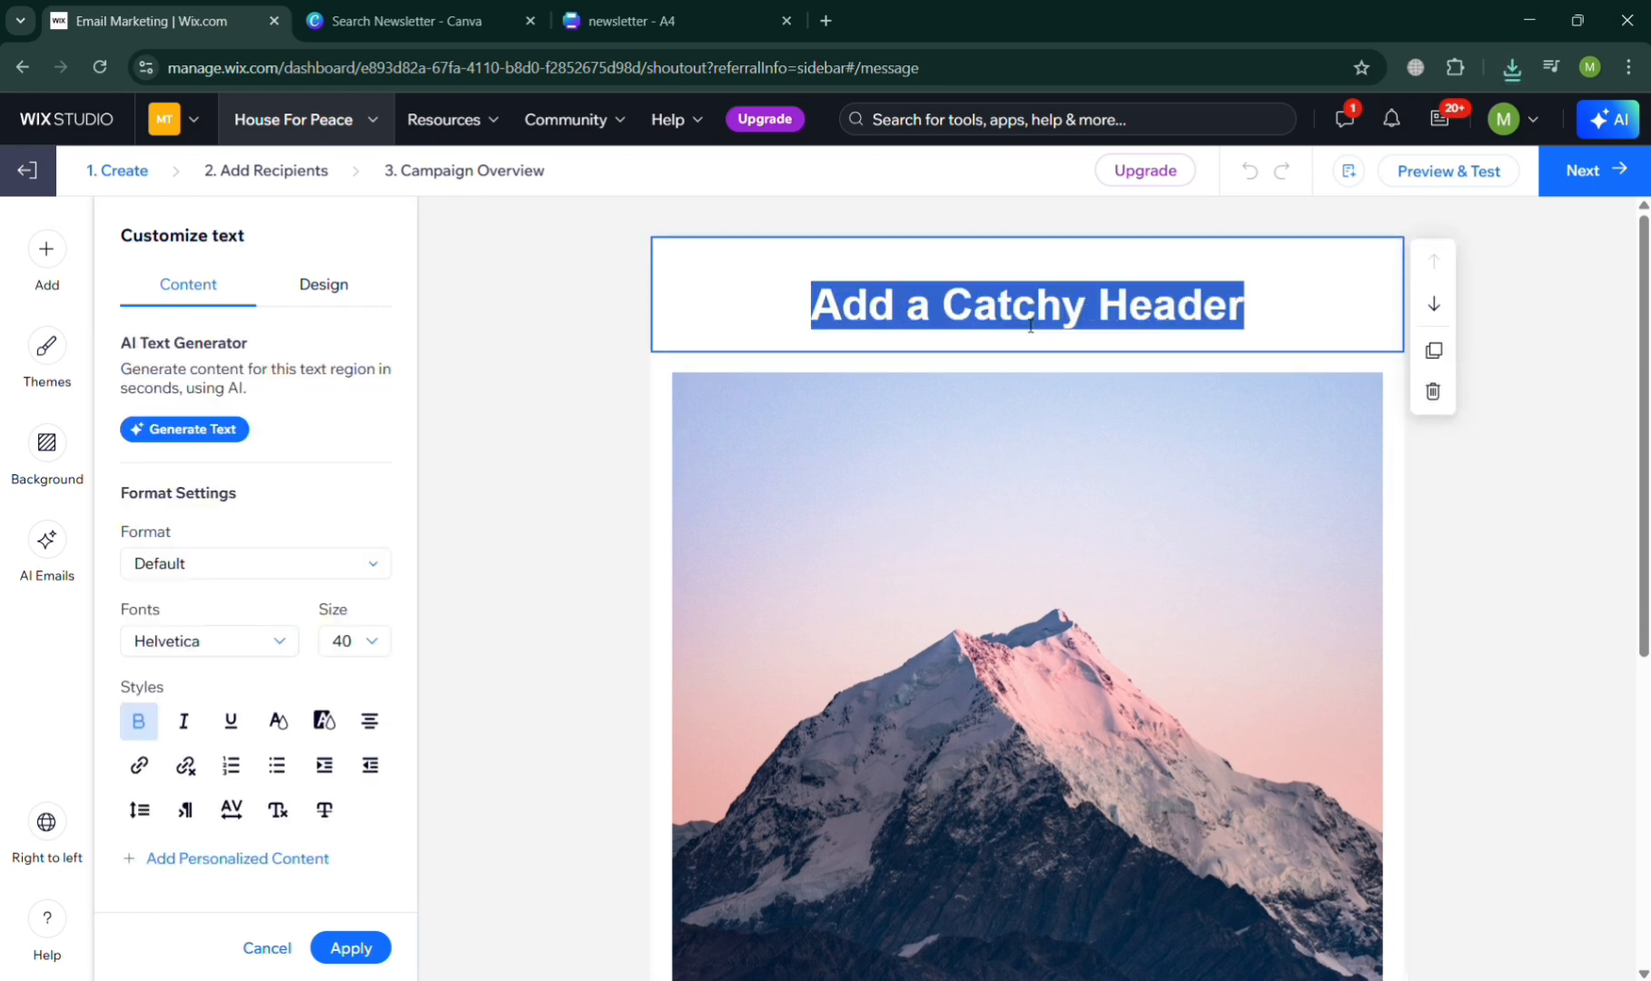
type("t")
key("BackSpace")
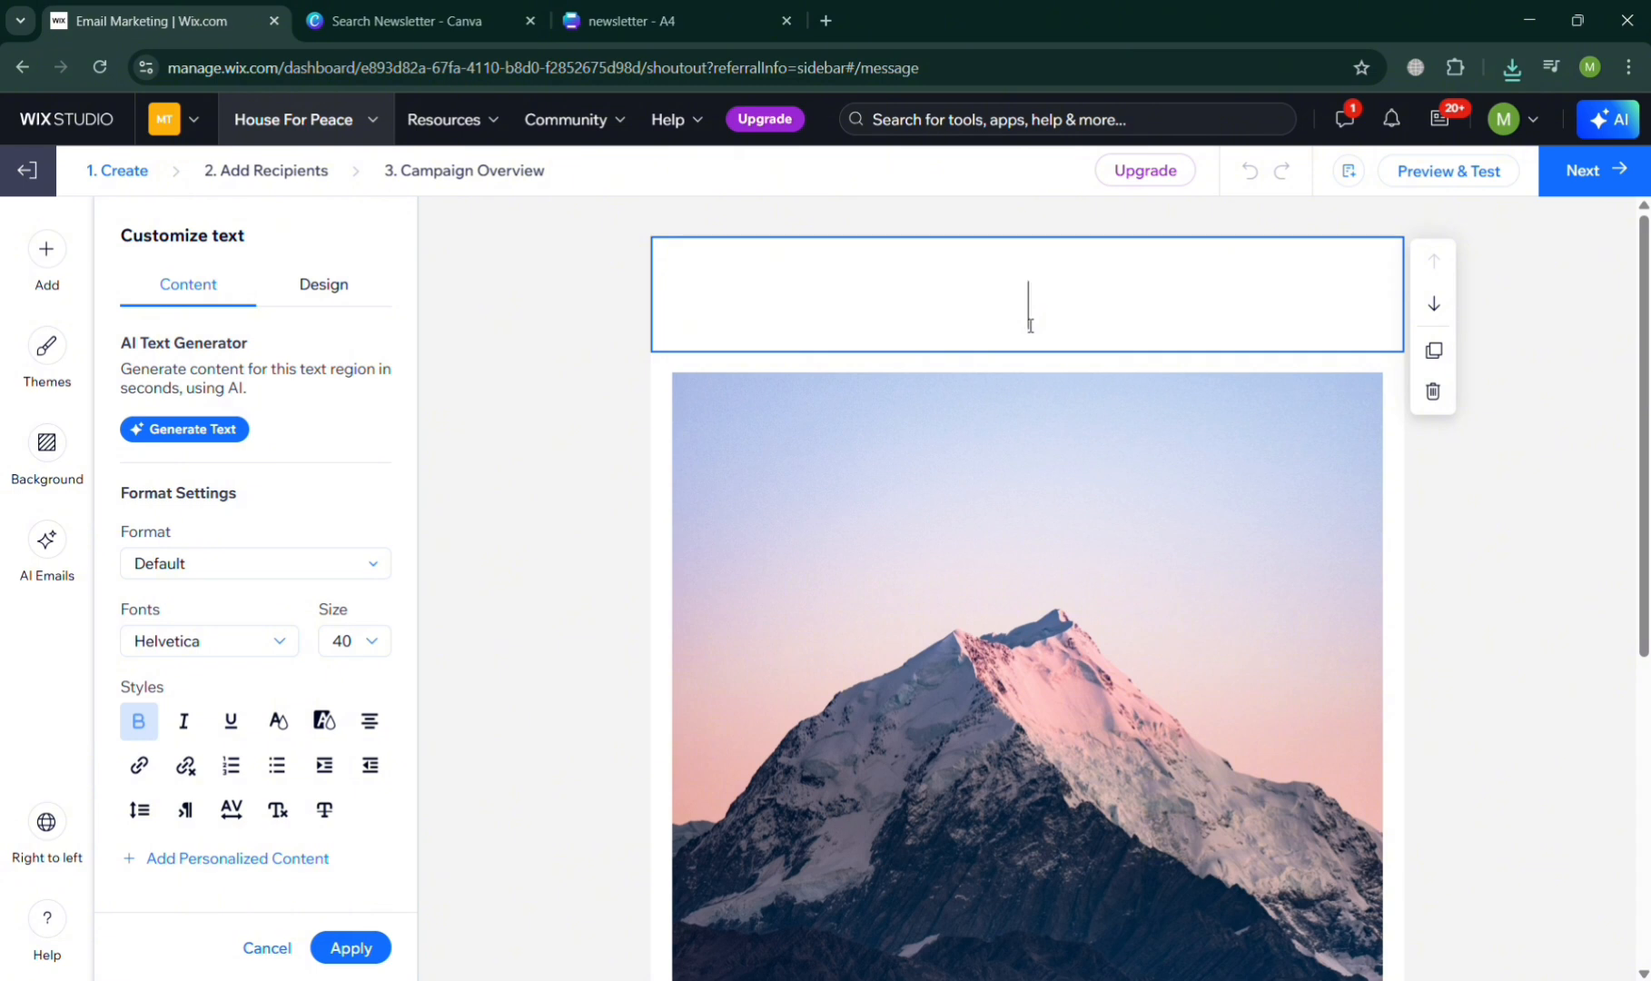
type("Latest")
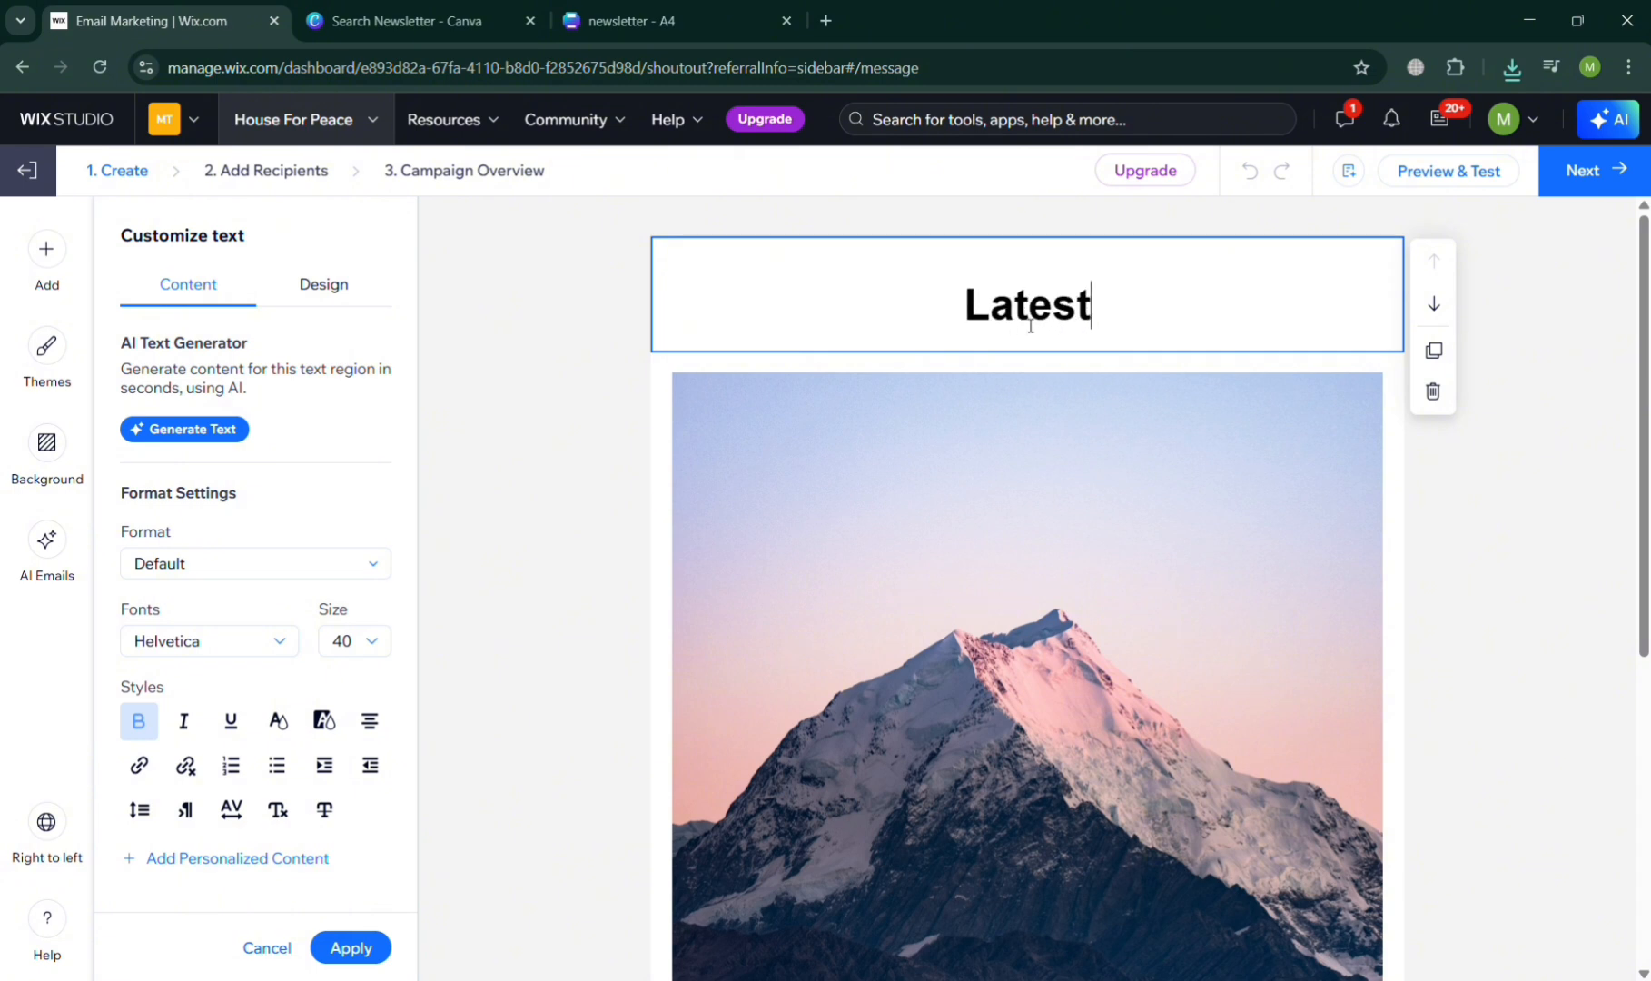
type(" News ")
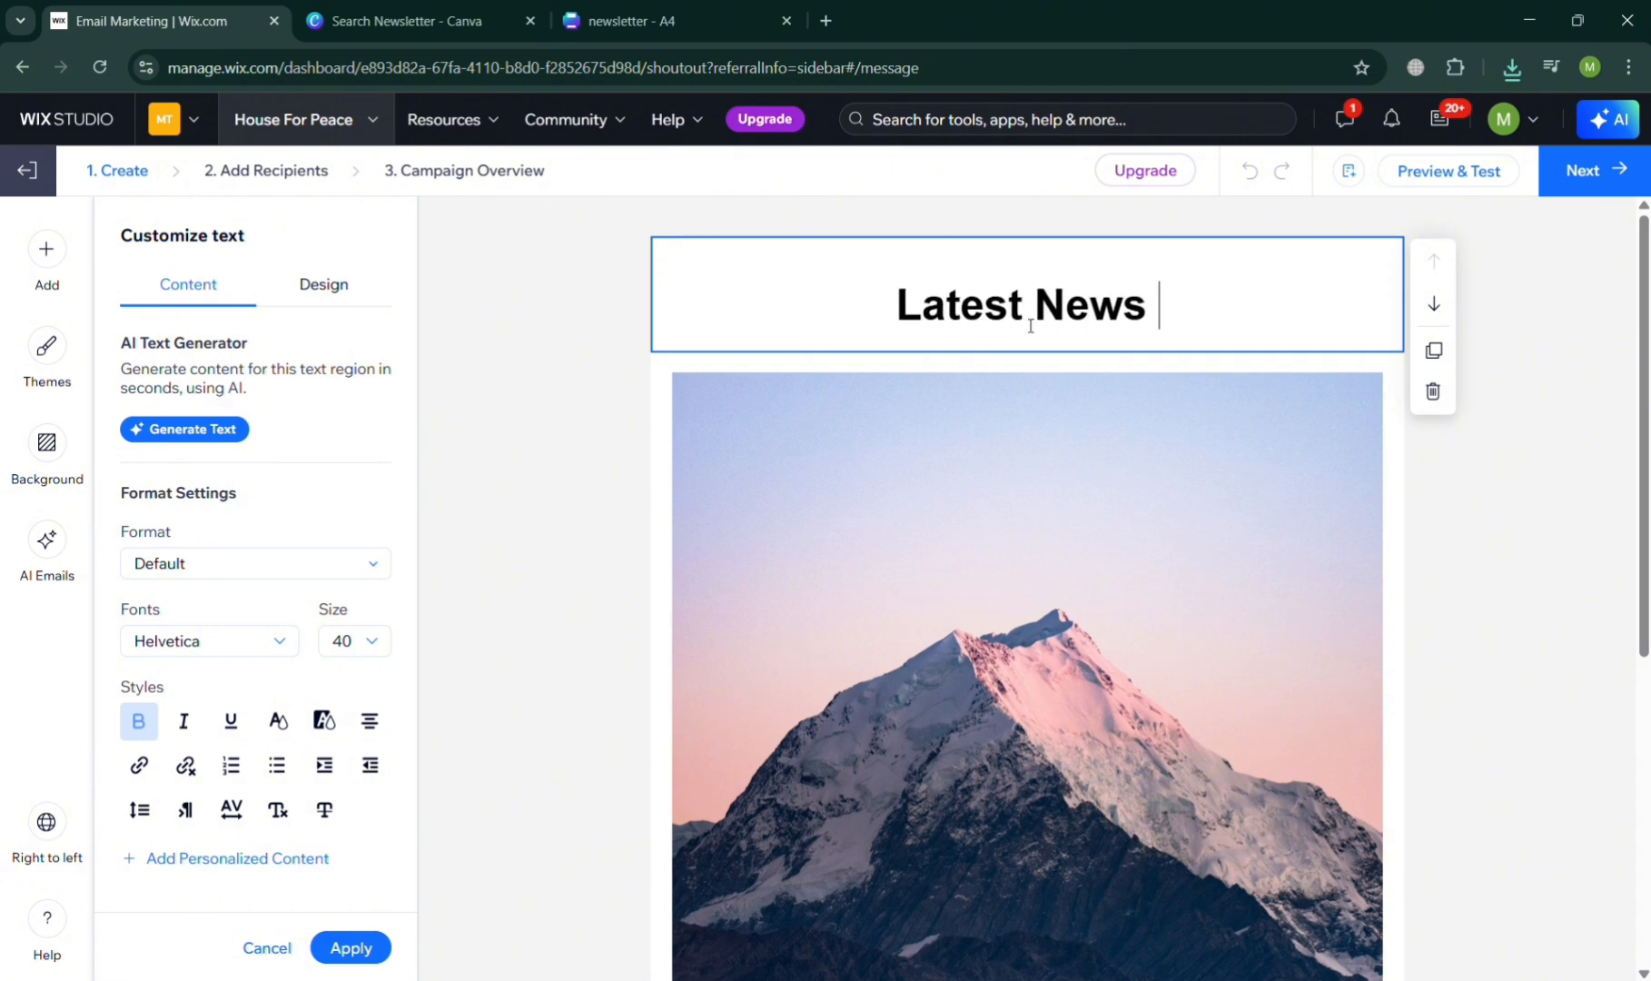
type("you need ")
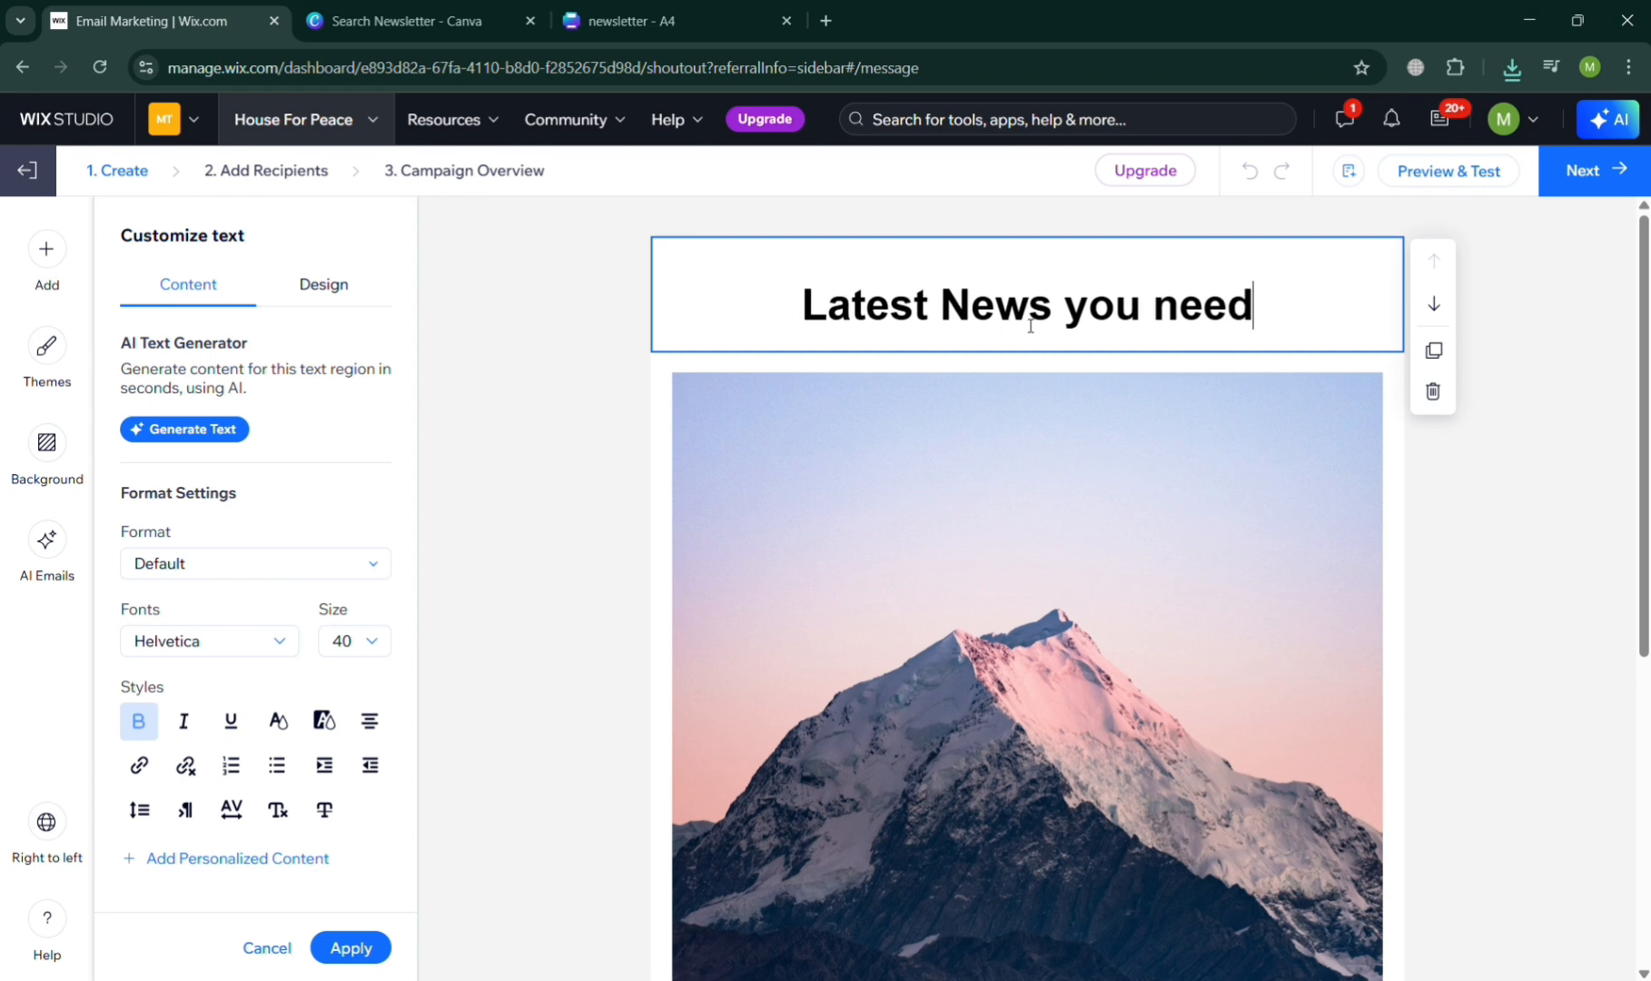
type("to know")
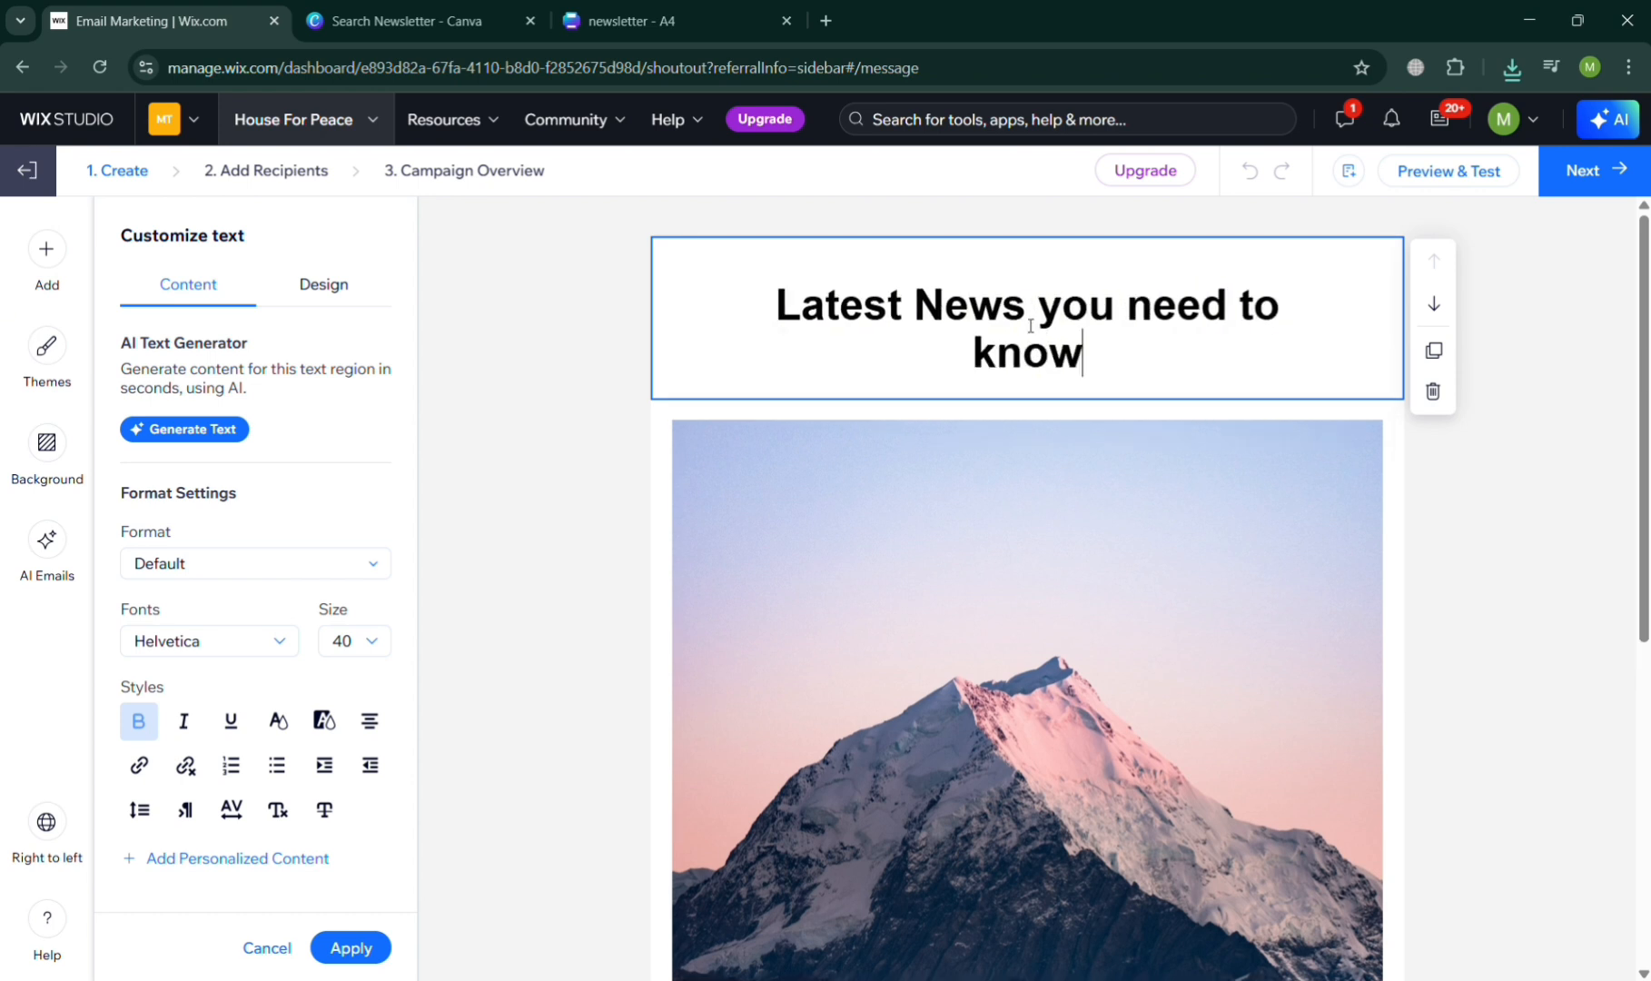
type("...")
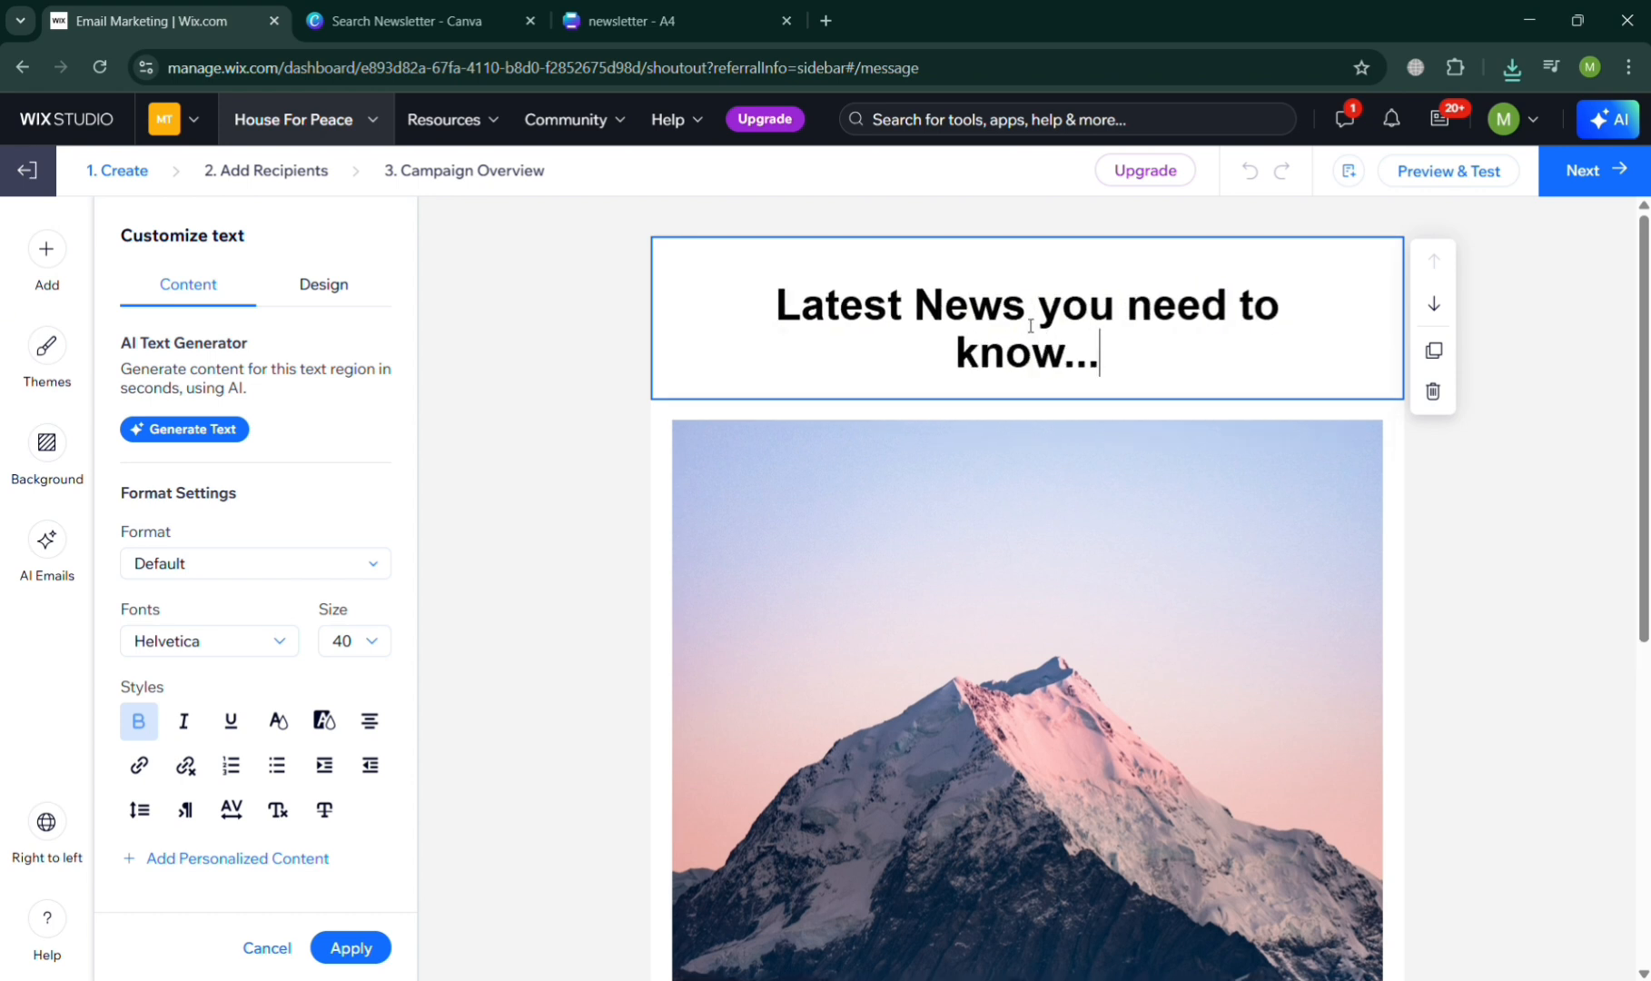
left_click(1460, 582)
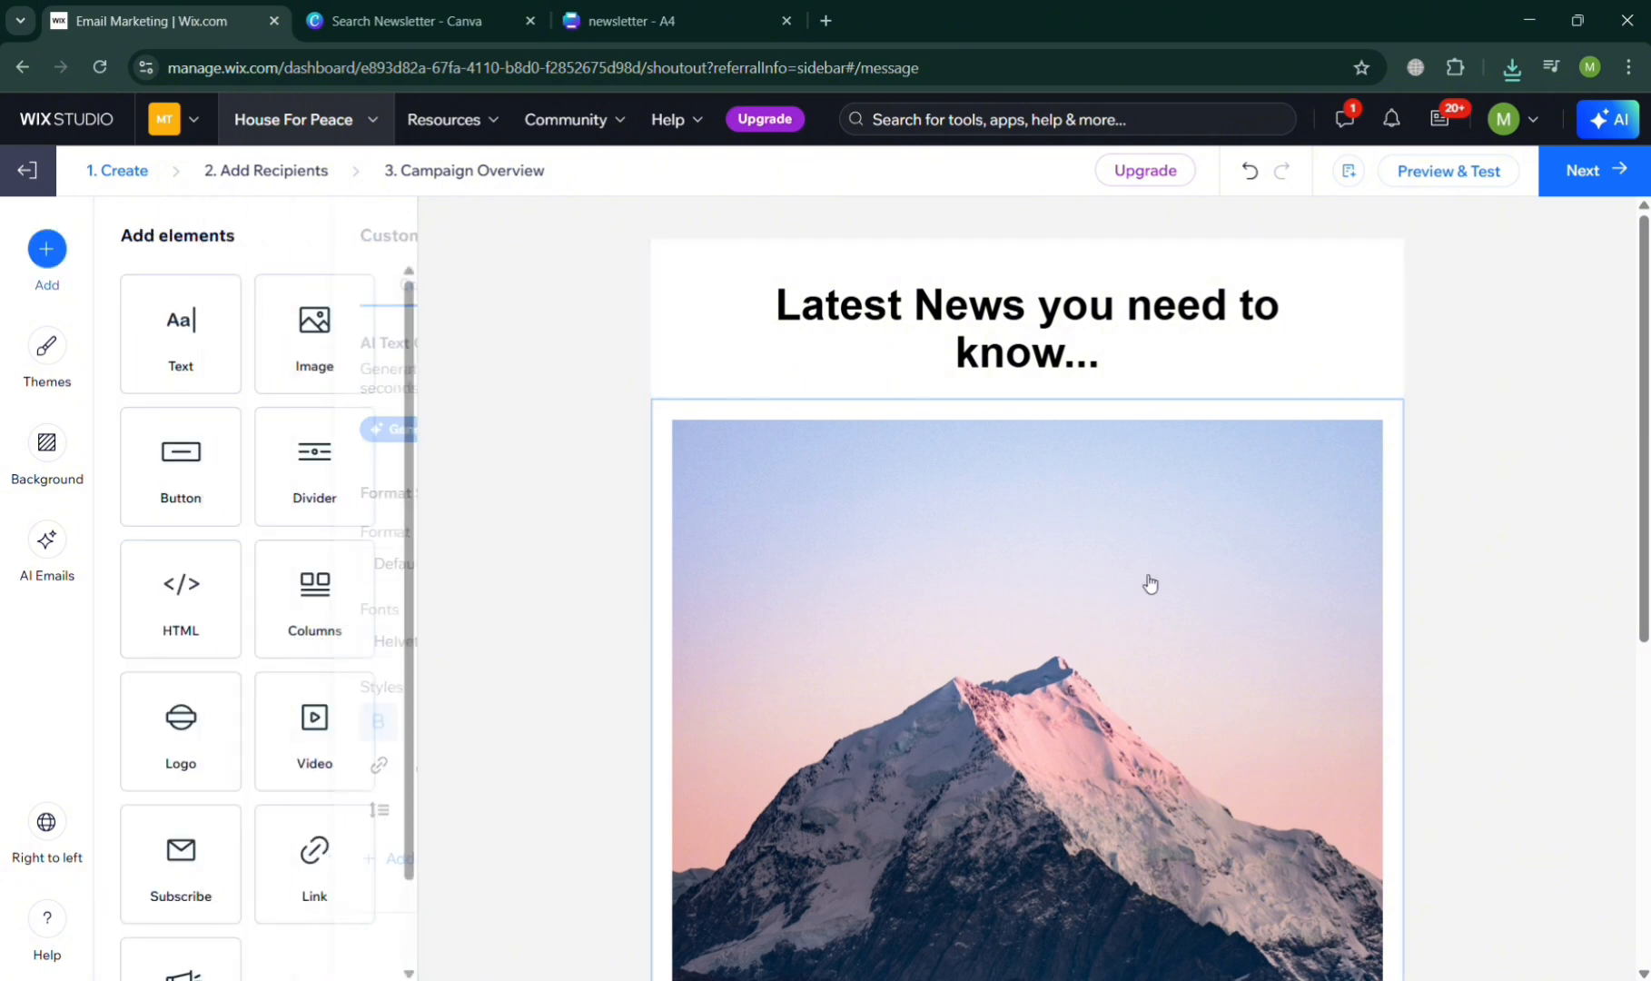
- Delete the mountain image from the email and insert newsletter.png, uploaded from the computer, between the divider and the message text
left_click(1127, 559)
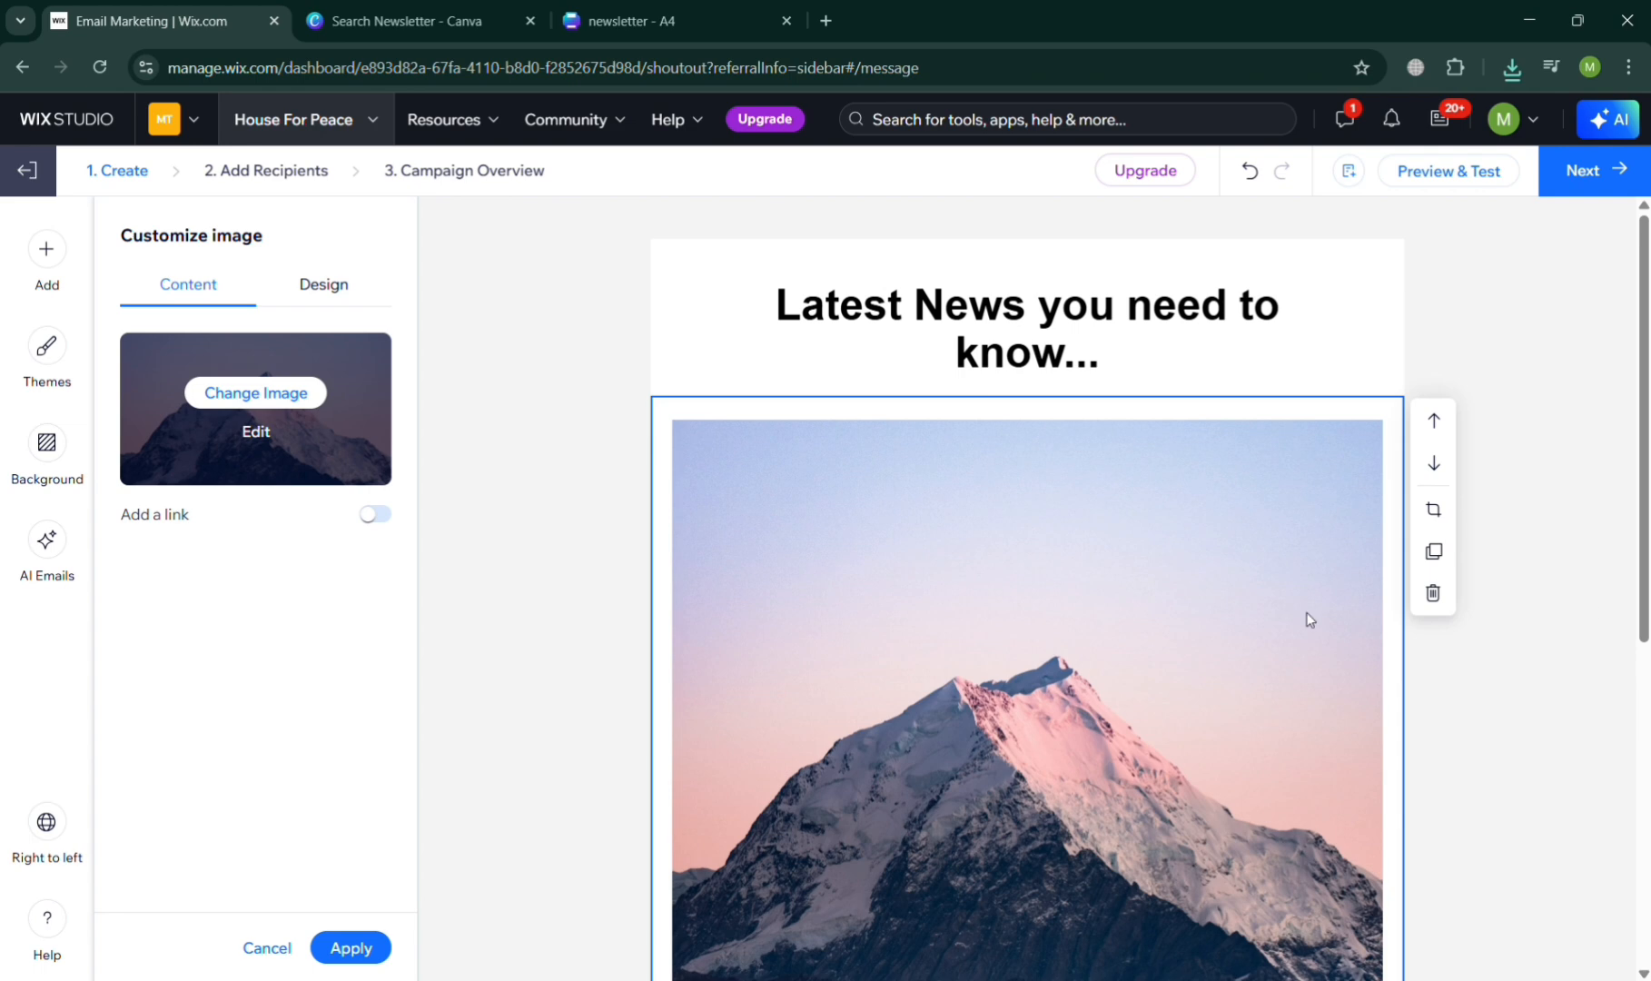
left_click(1433, 592)
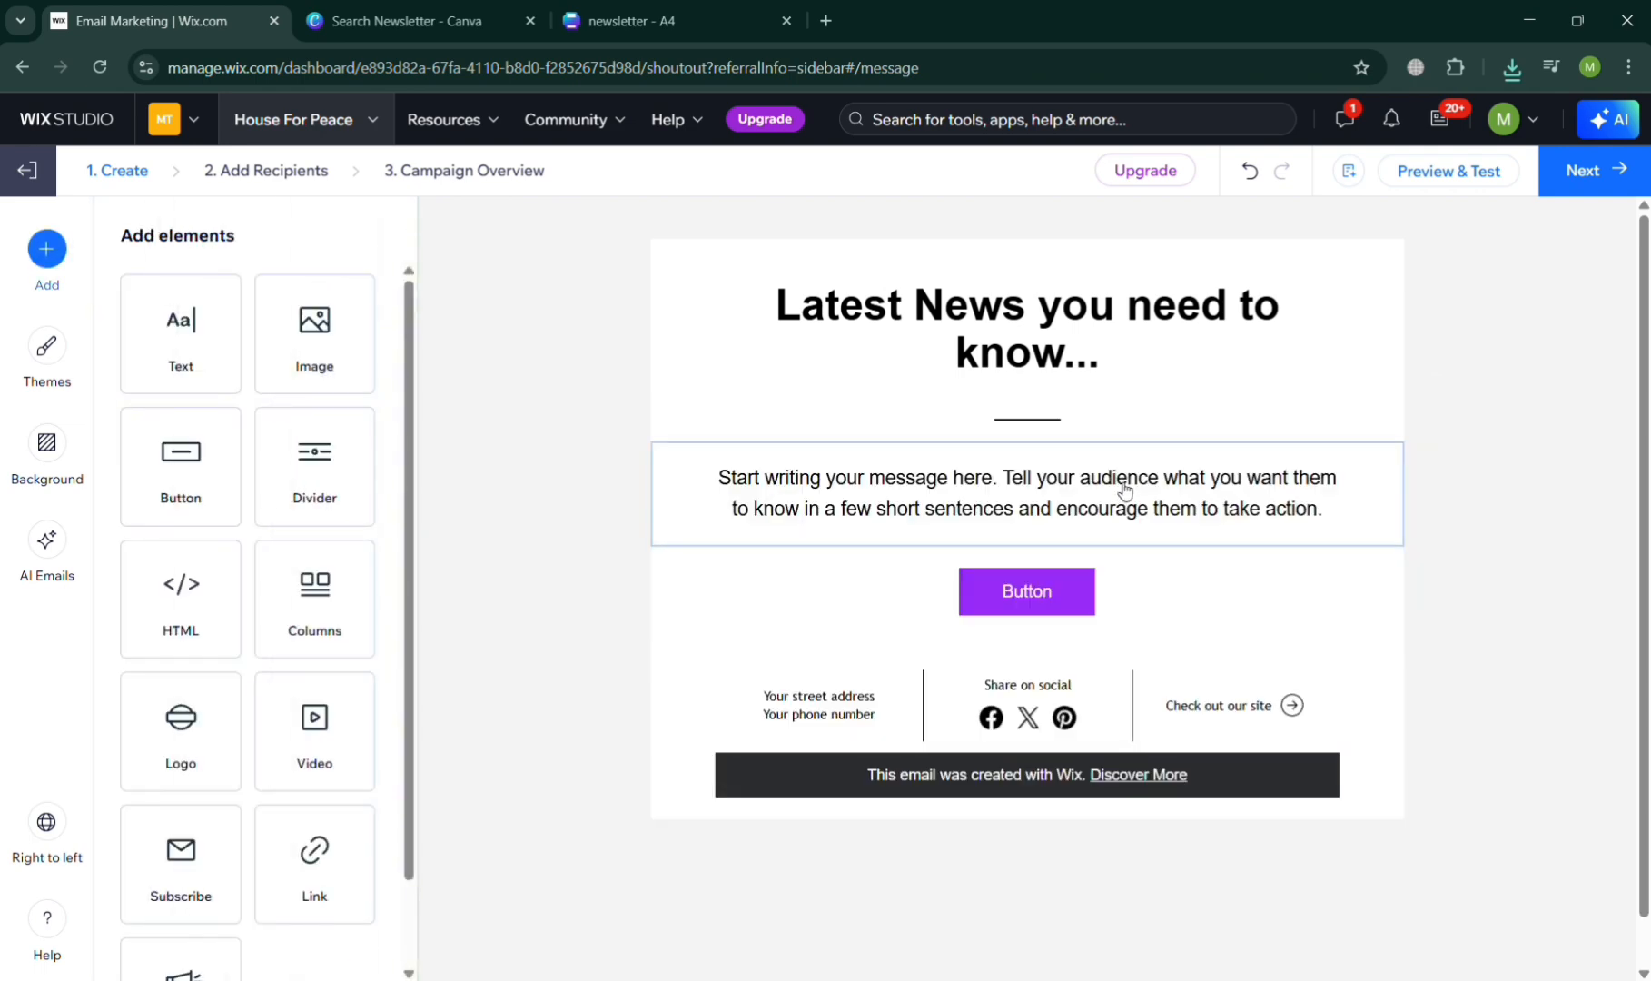
left_click_drag(302, 368, 861, 495)
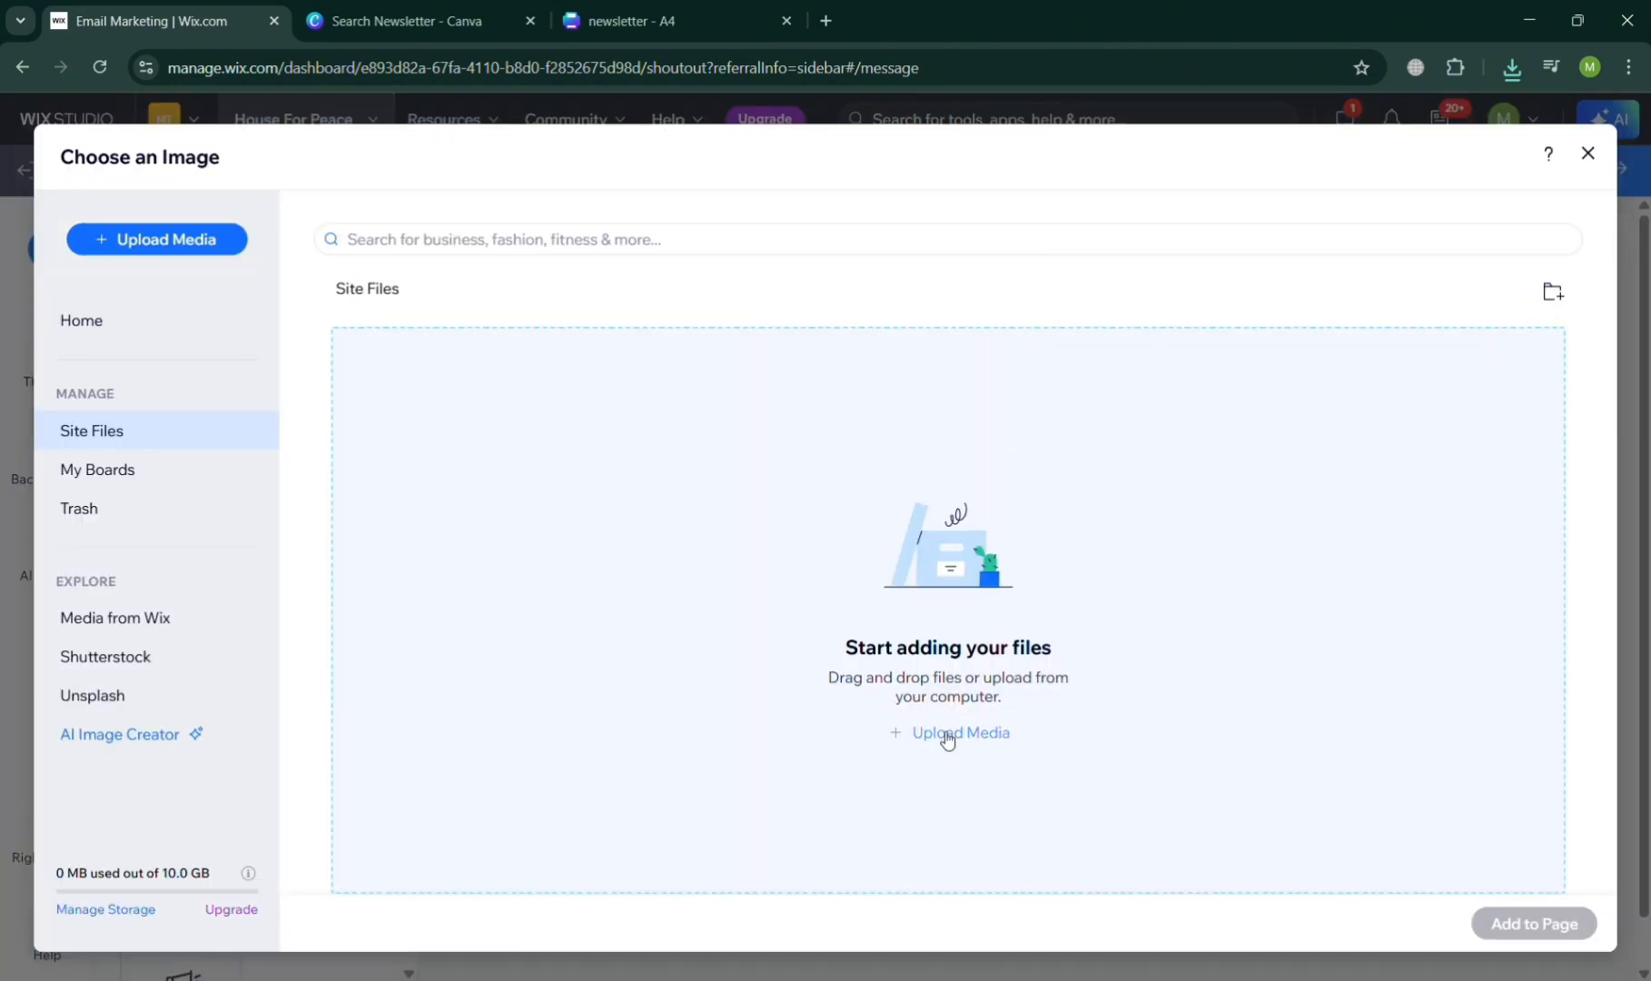
left_click(947, 740)
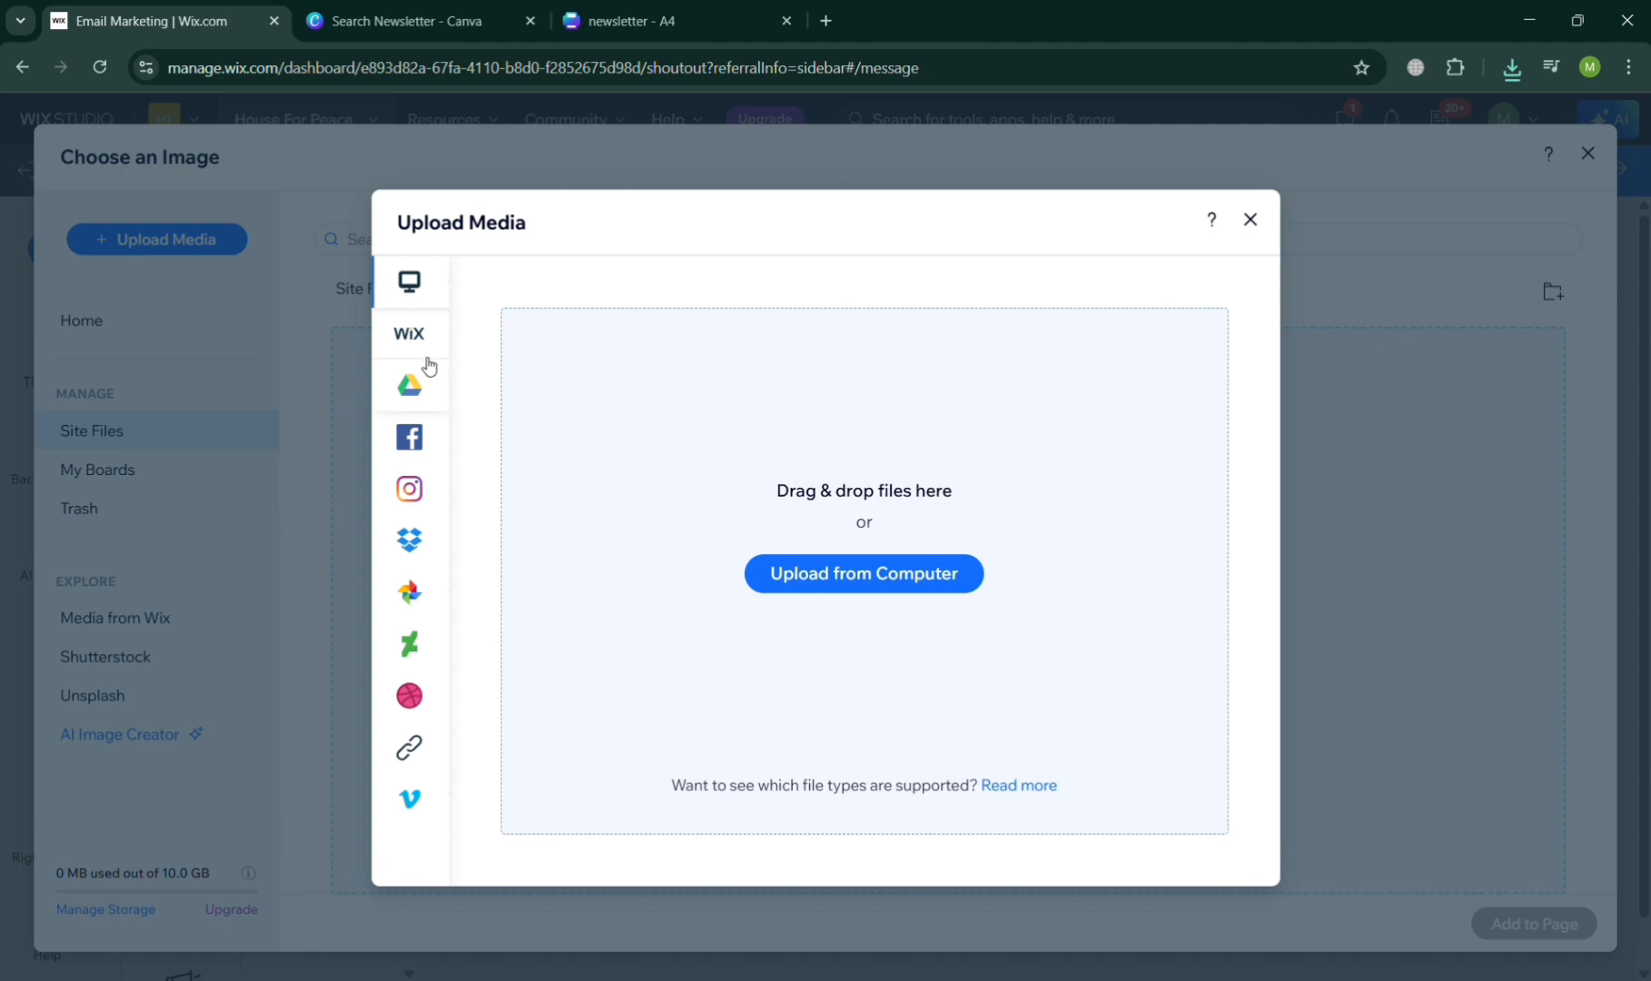
left_click(864, 571)
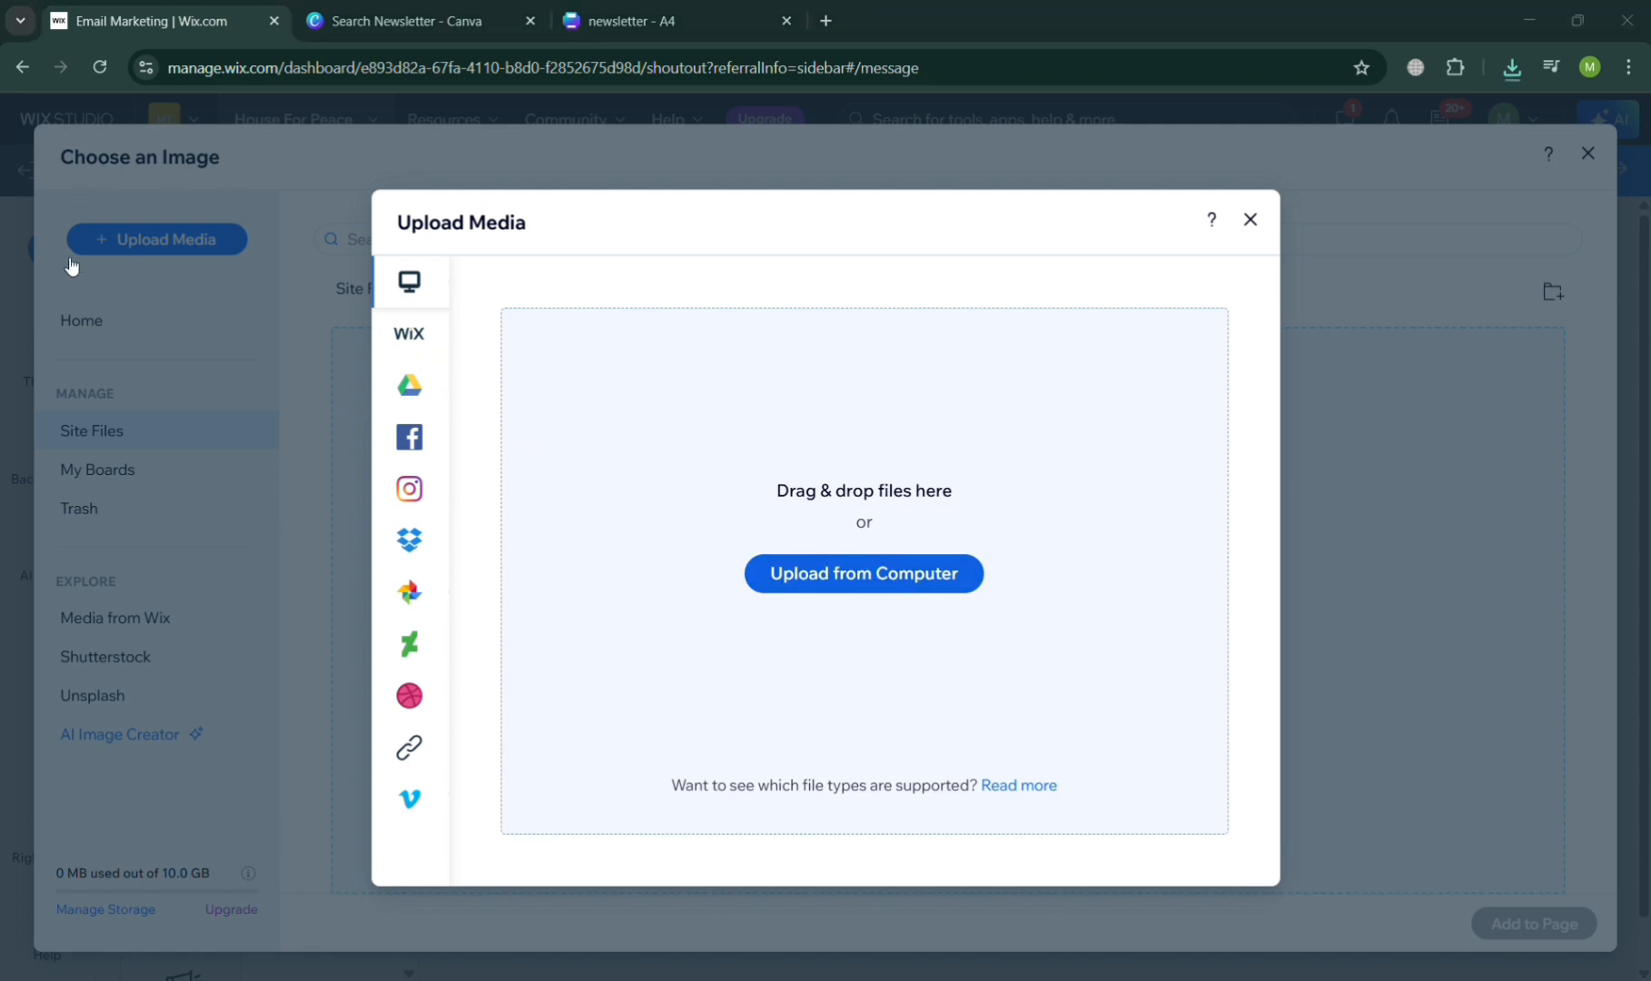
double_click(234, 176)
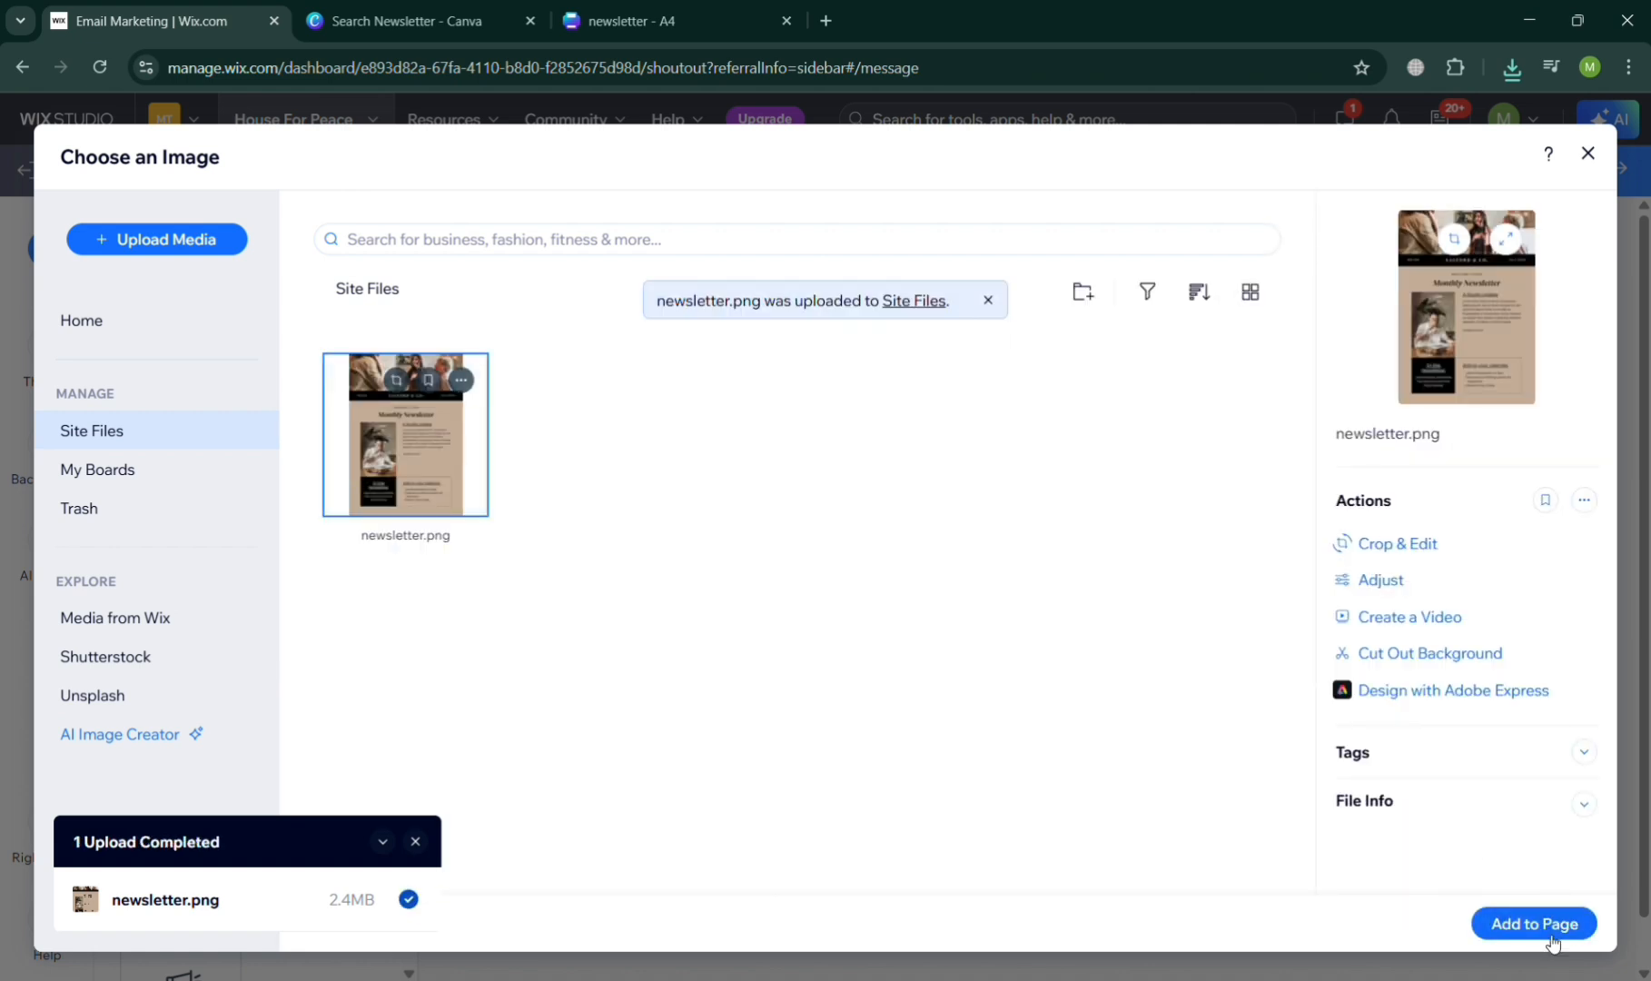
left_click(1546, 933)
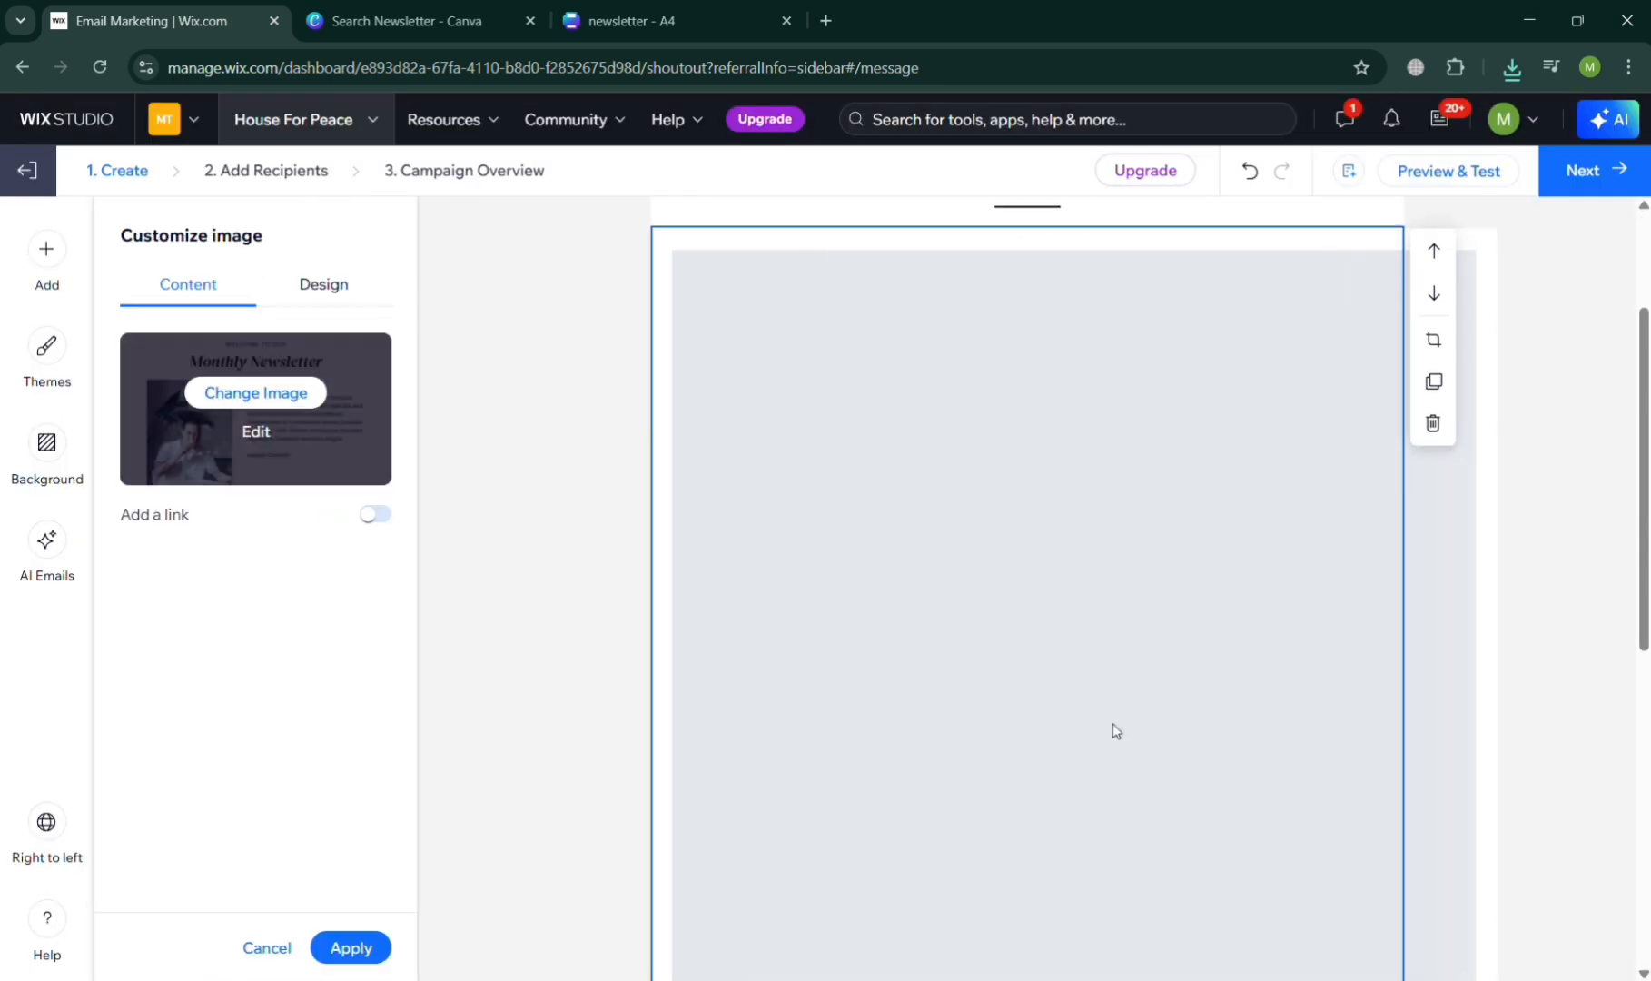
scroll(1115, 730, "up", 2)
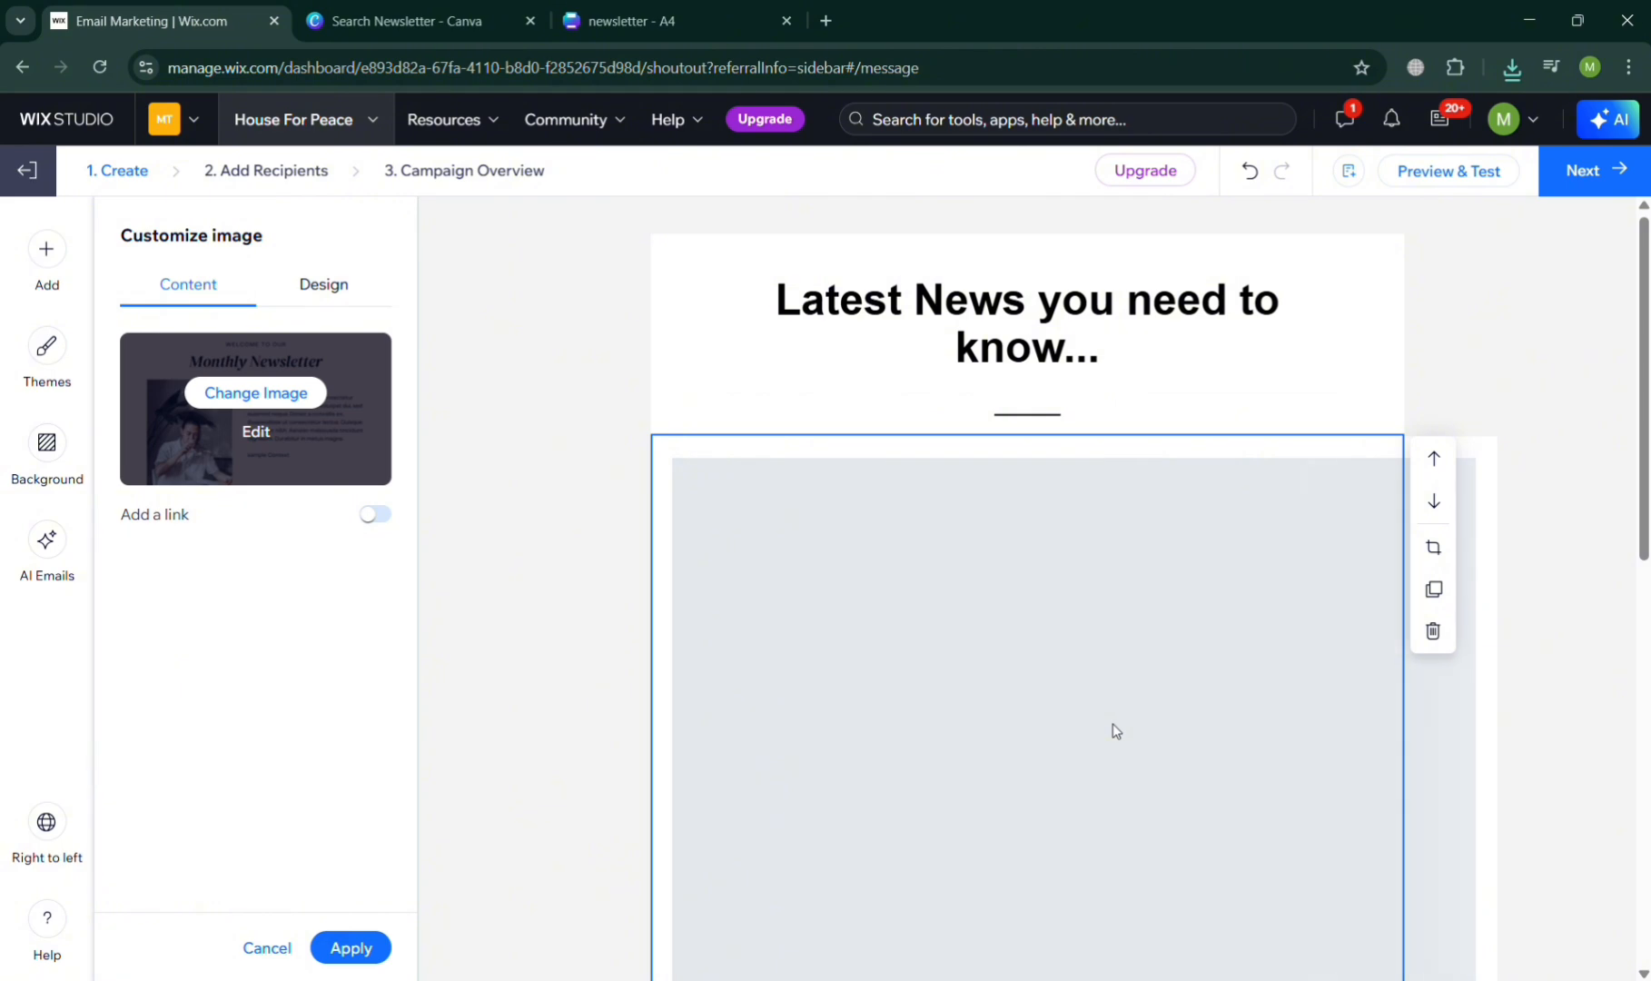
scroll(976, 680, "down", 10)
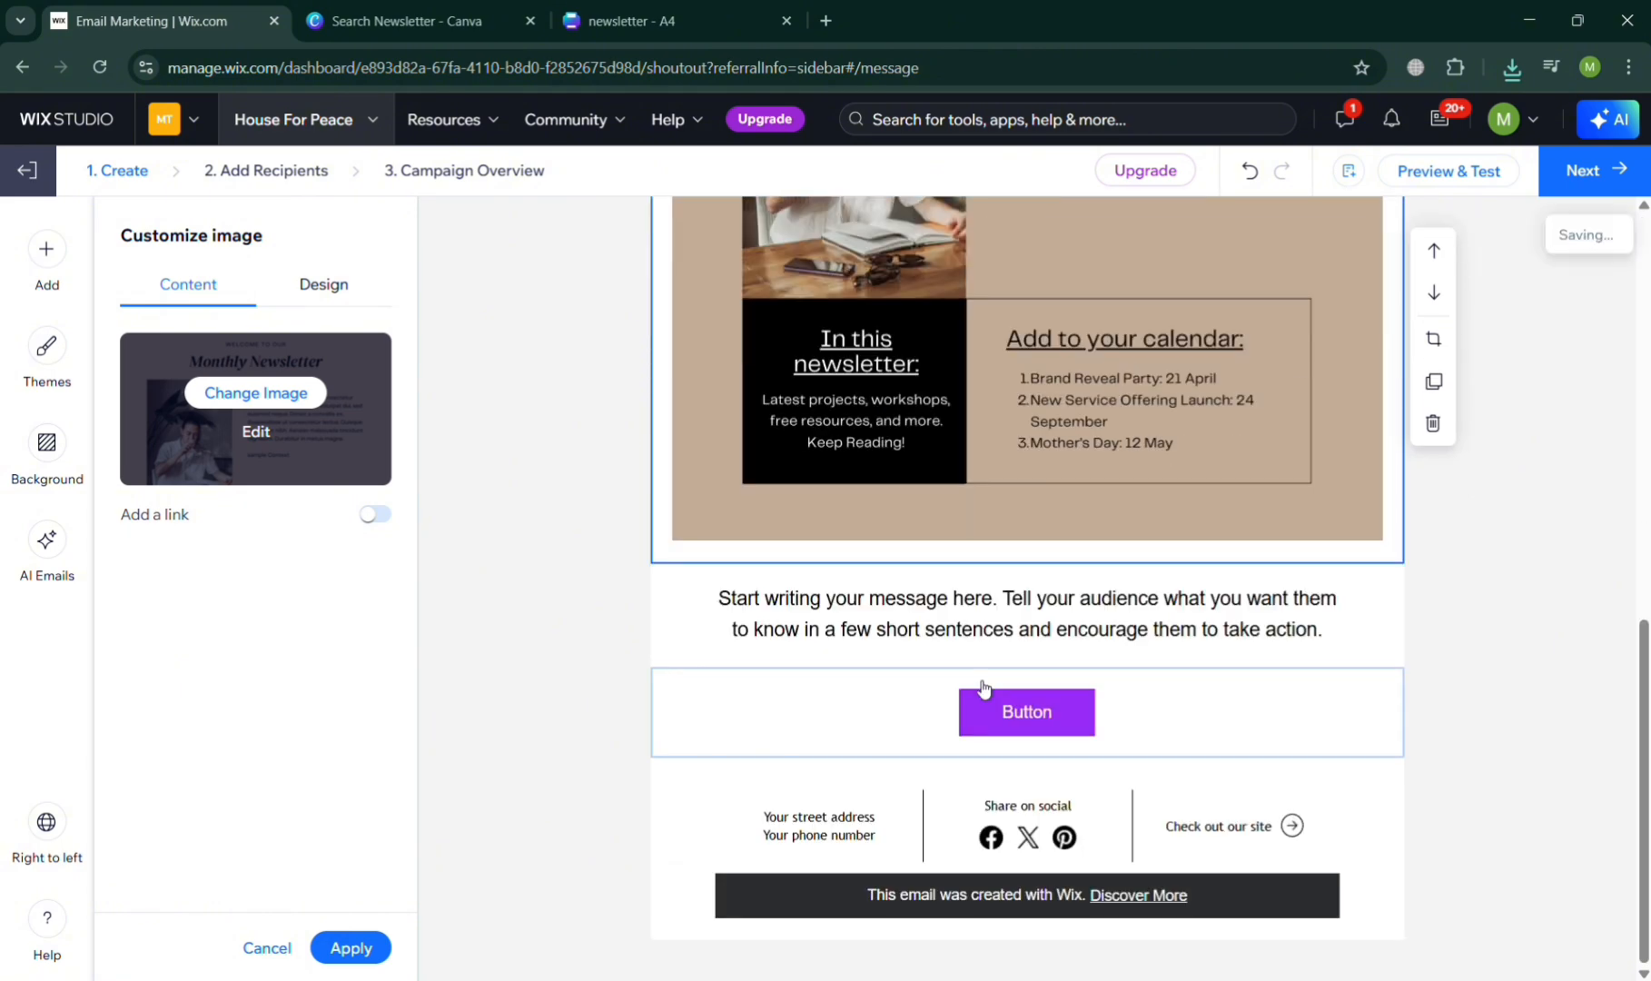
scroll(981, 687, "up", 6)
scroll(976, 681, "up", 4)
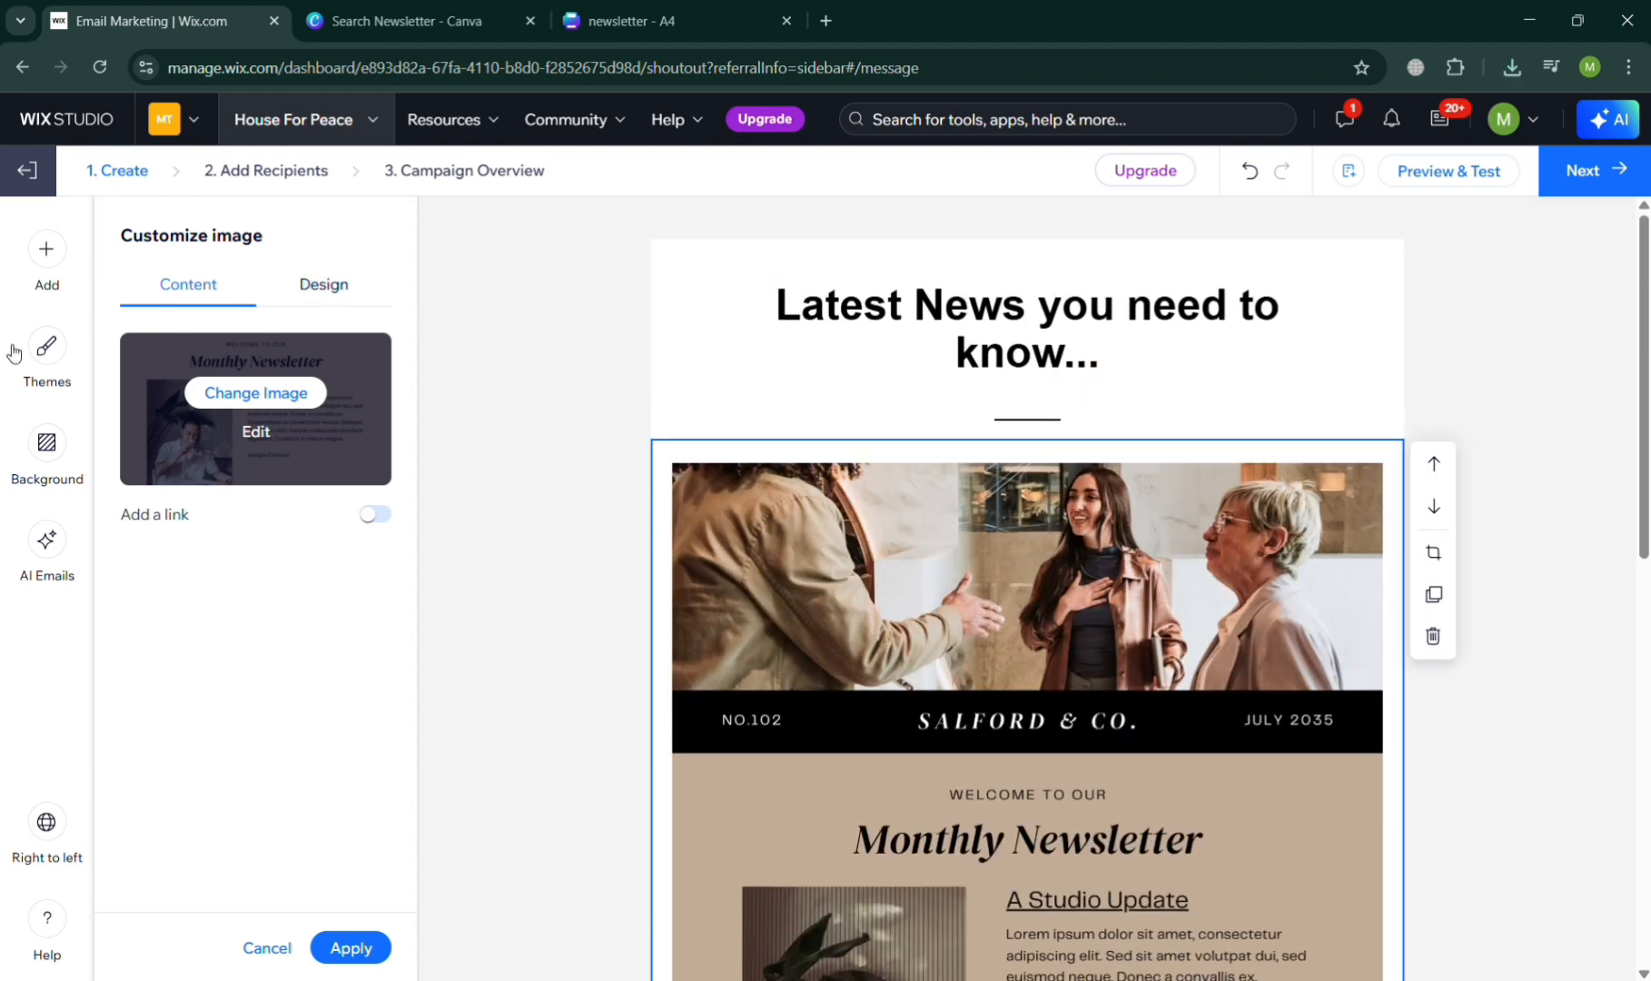
- Insert a button below the header title and set its text to "Latest News Today"
left_click(45, 247)
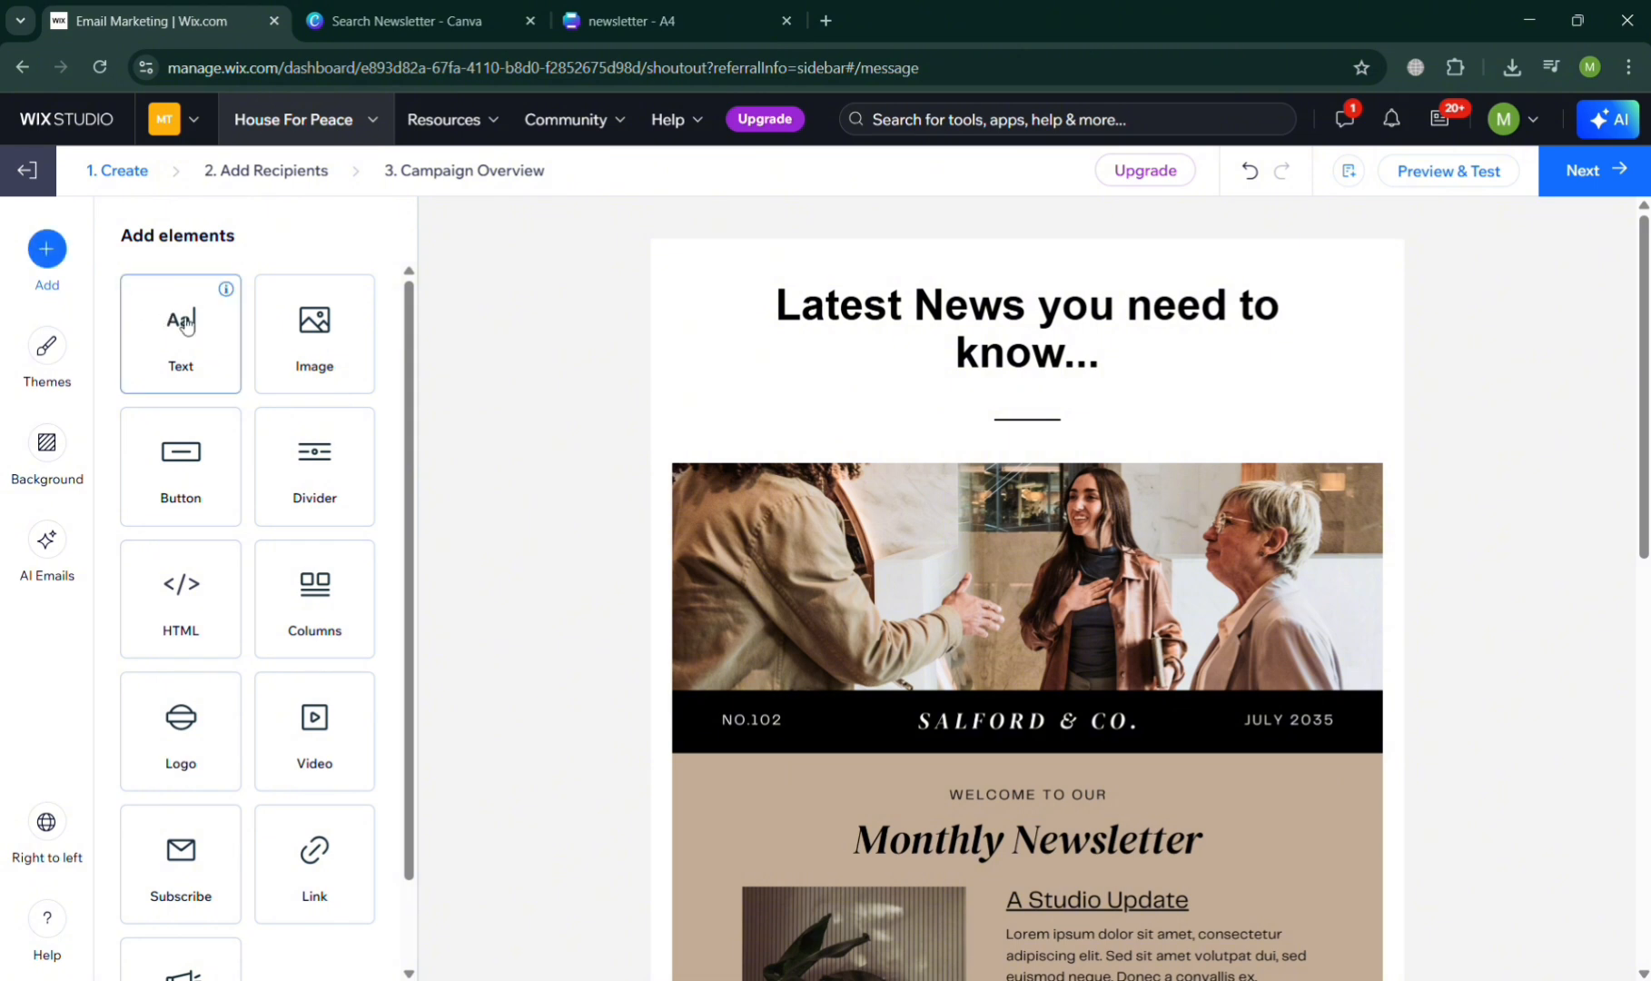
left_click(229, 479)
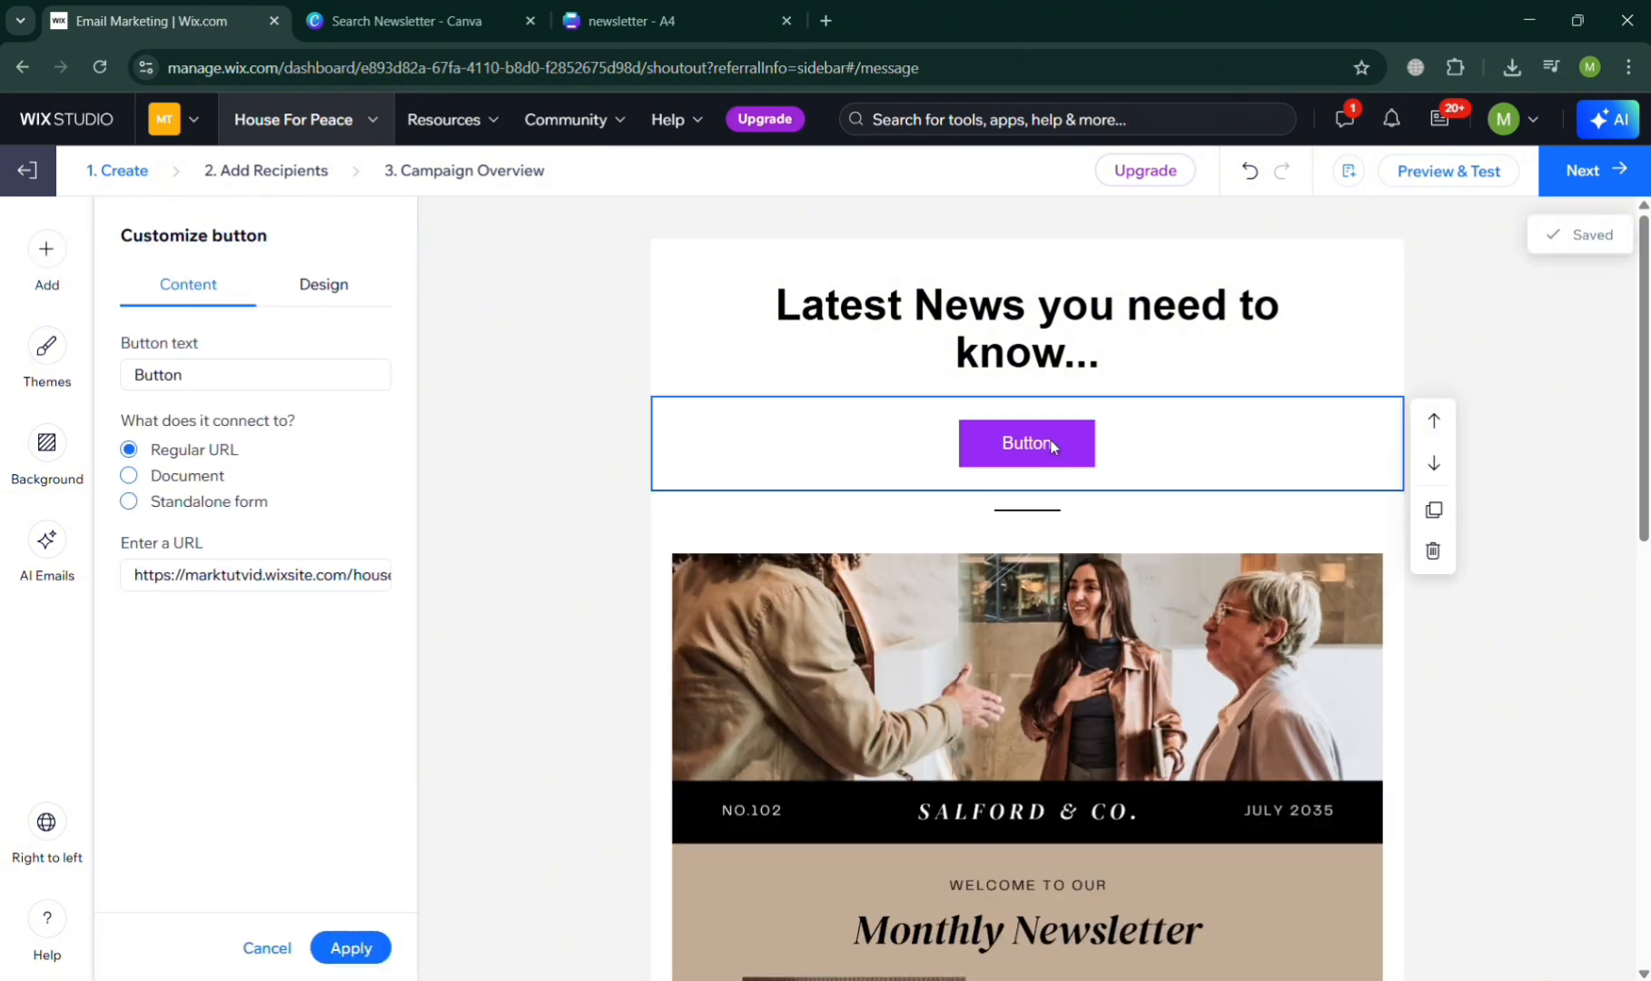
double_click(285, 378)
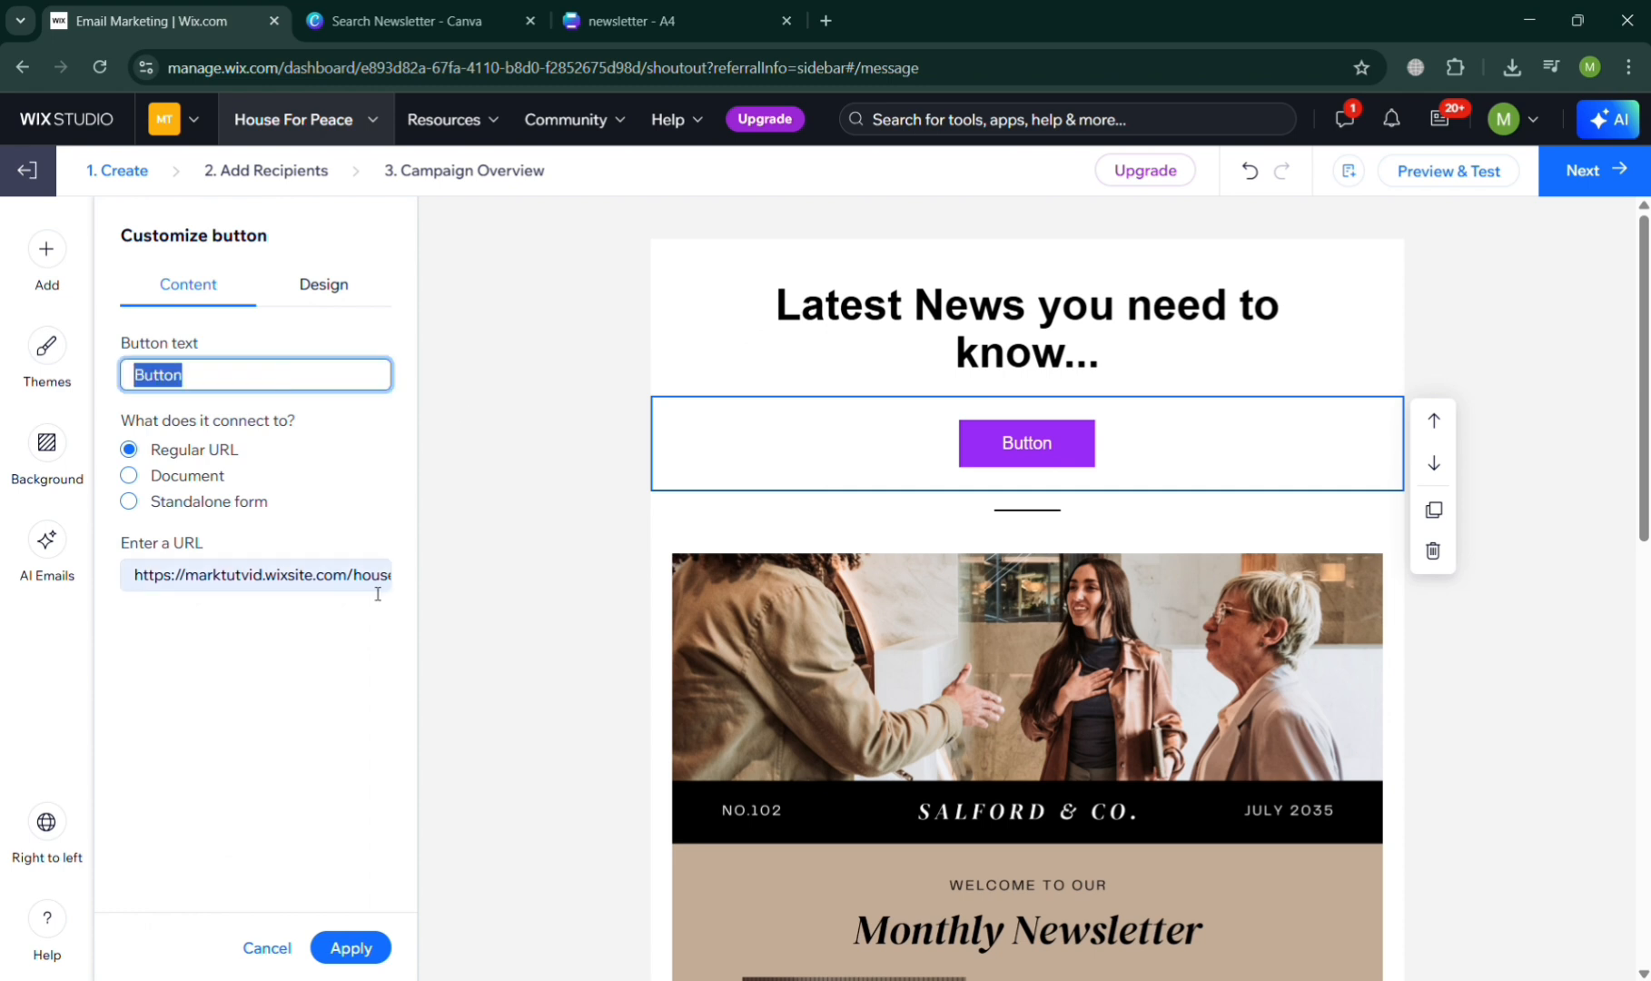
type("T")
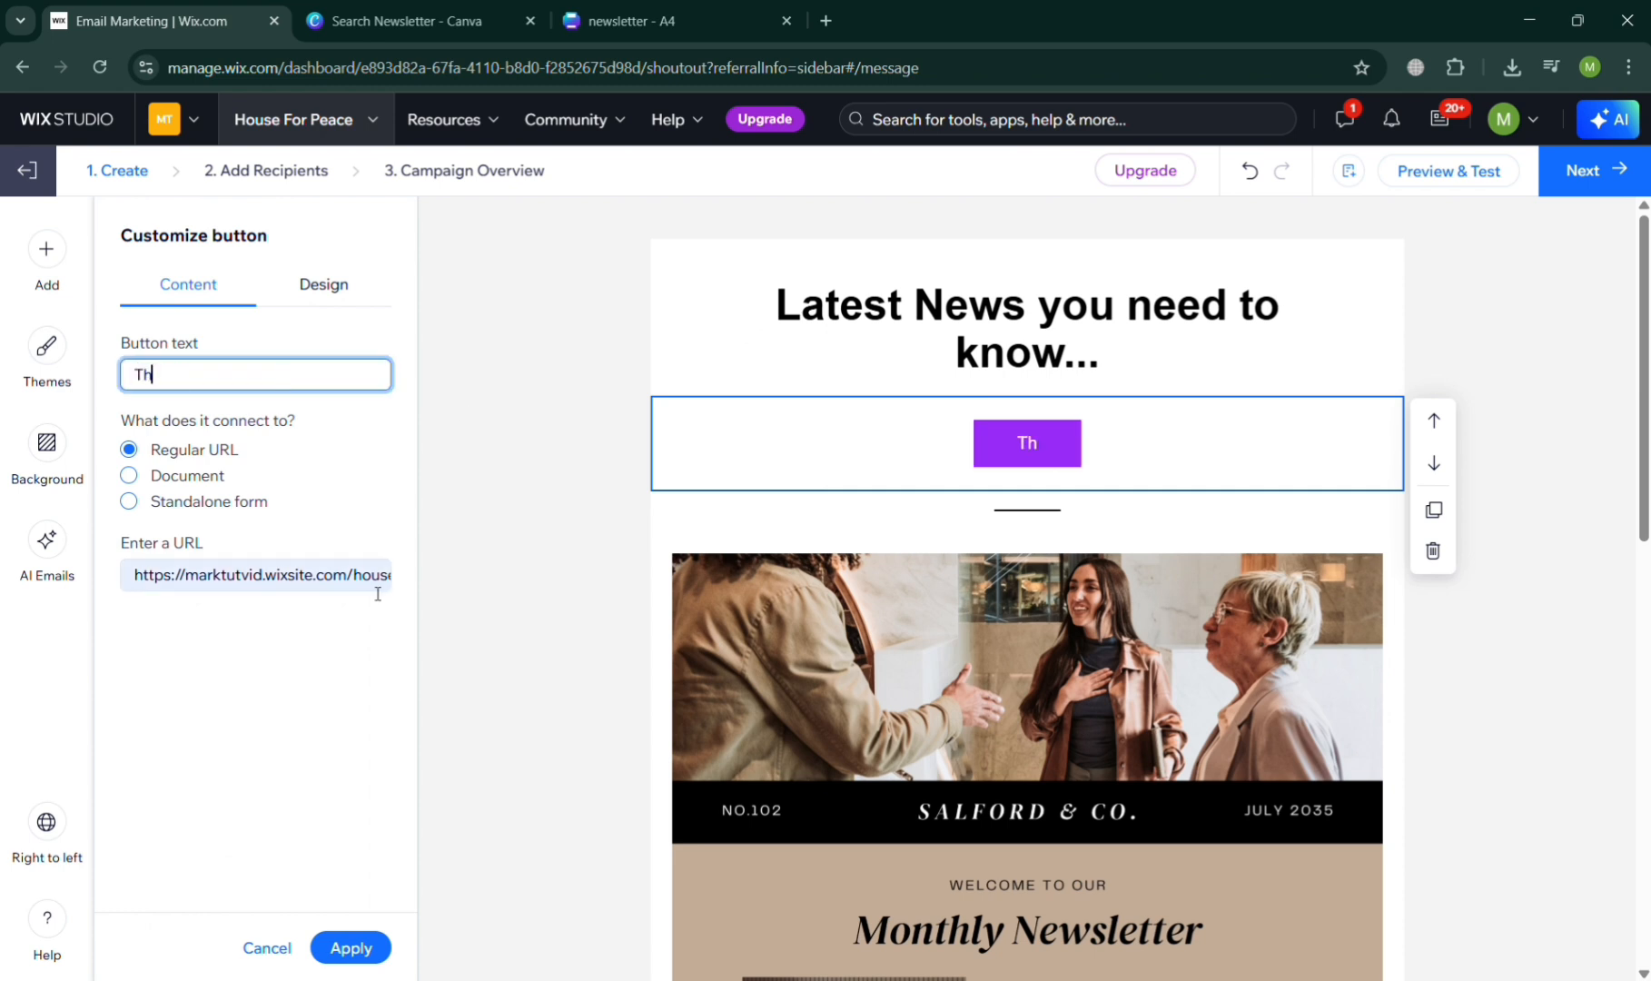
key("BackSpace")
type("N")
key("BackSpace")
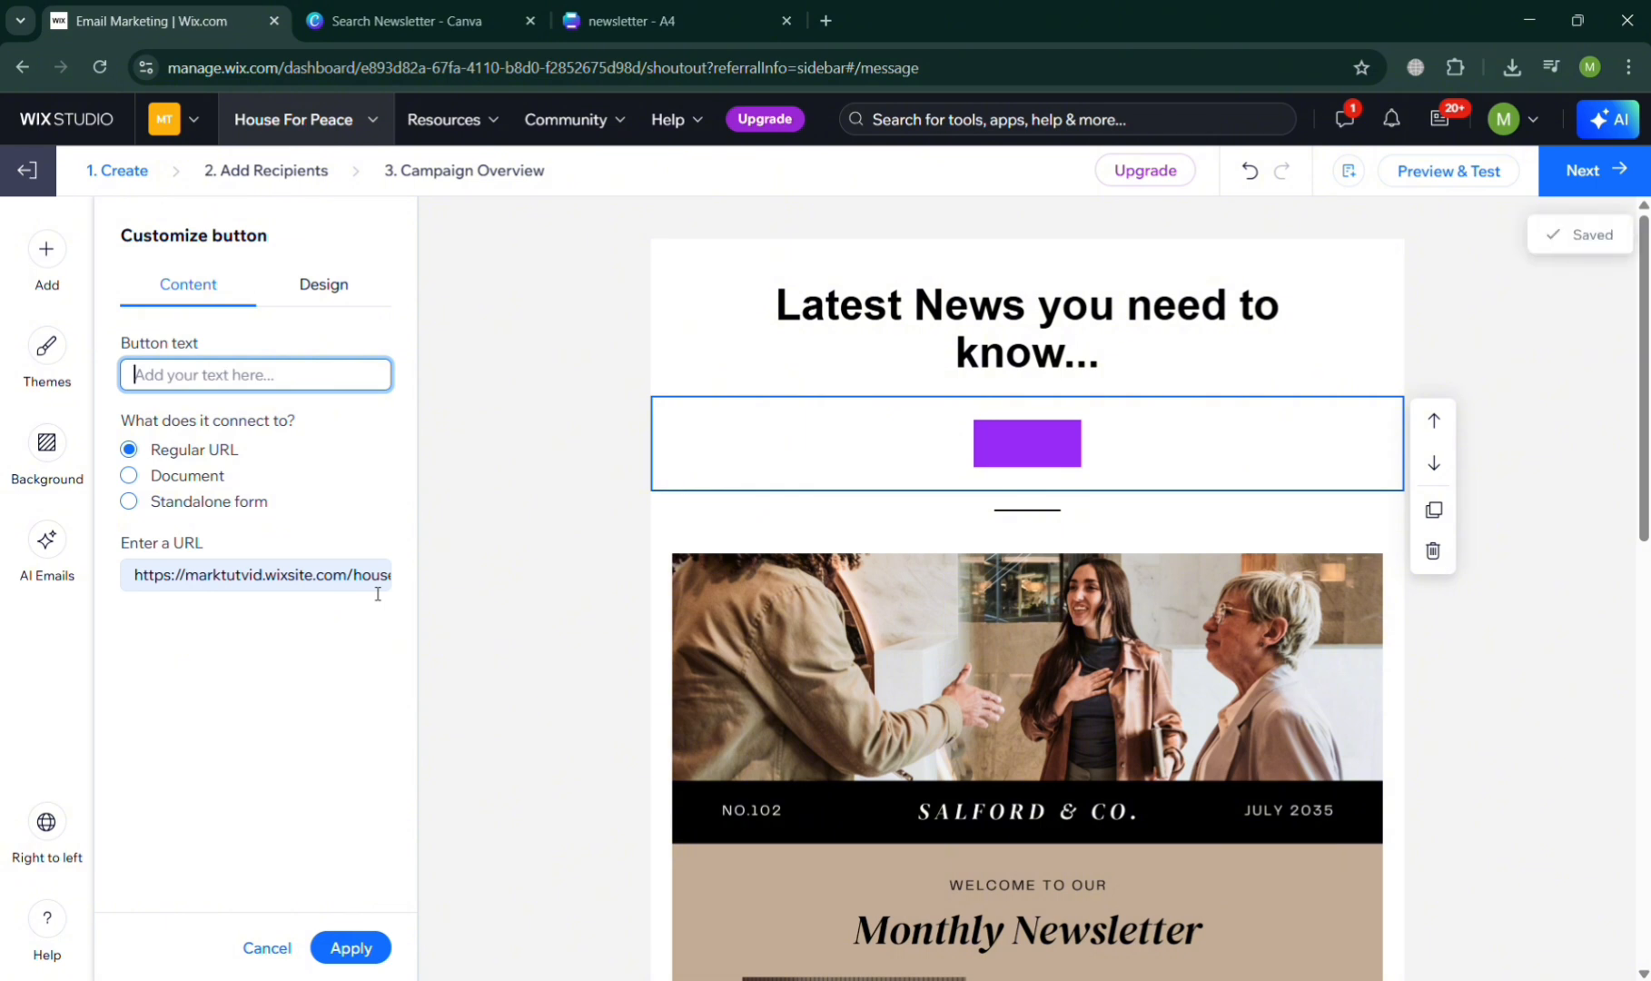
type("News Today")
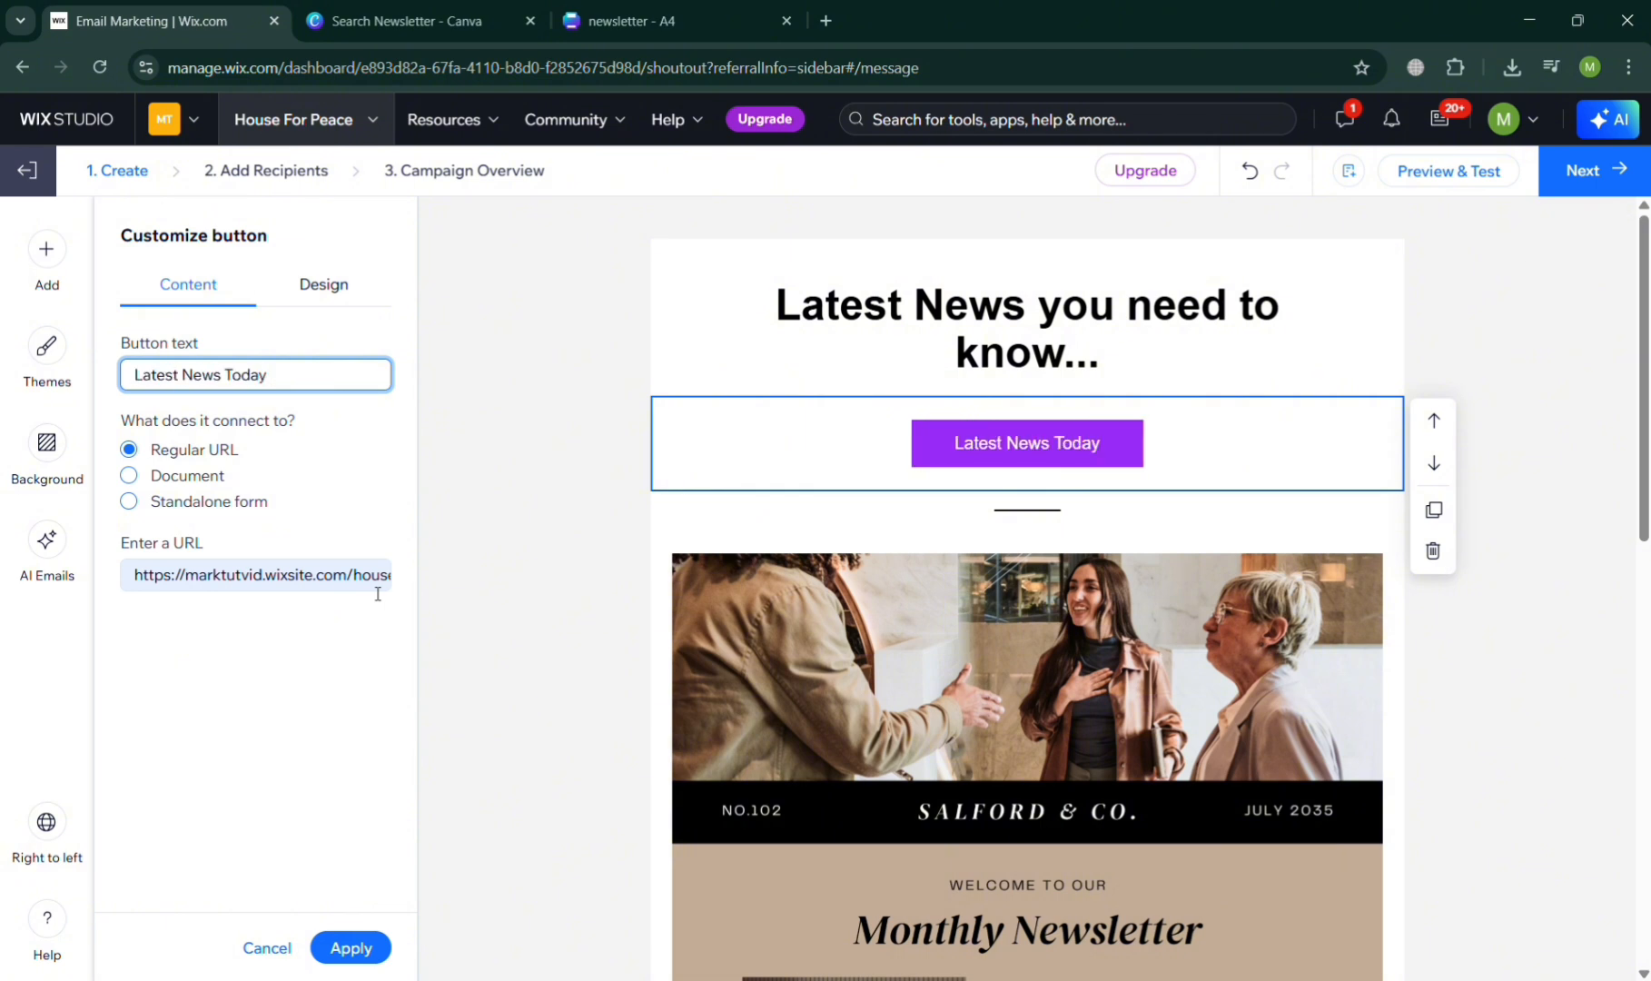
- Select the Latest News Today button and review the URL it links to
scroll(726, 338, "down", 1)
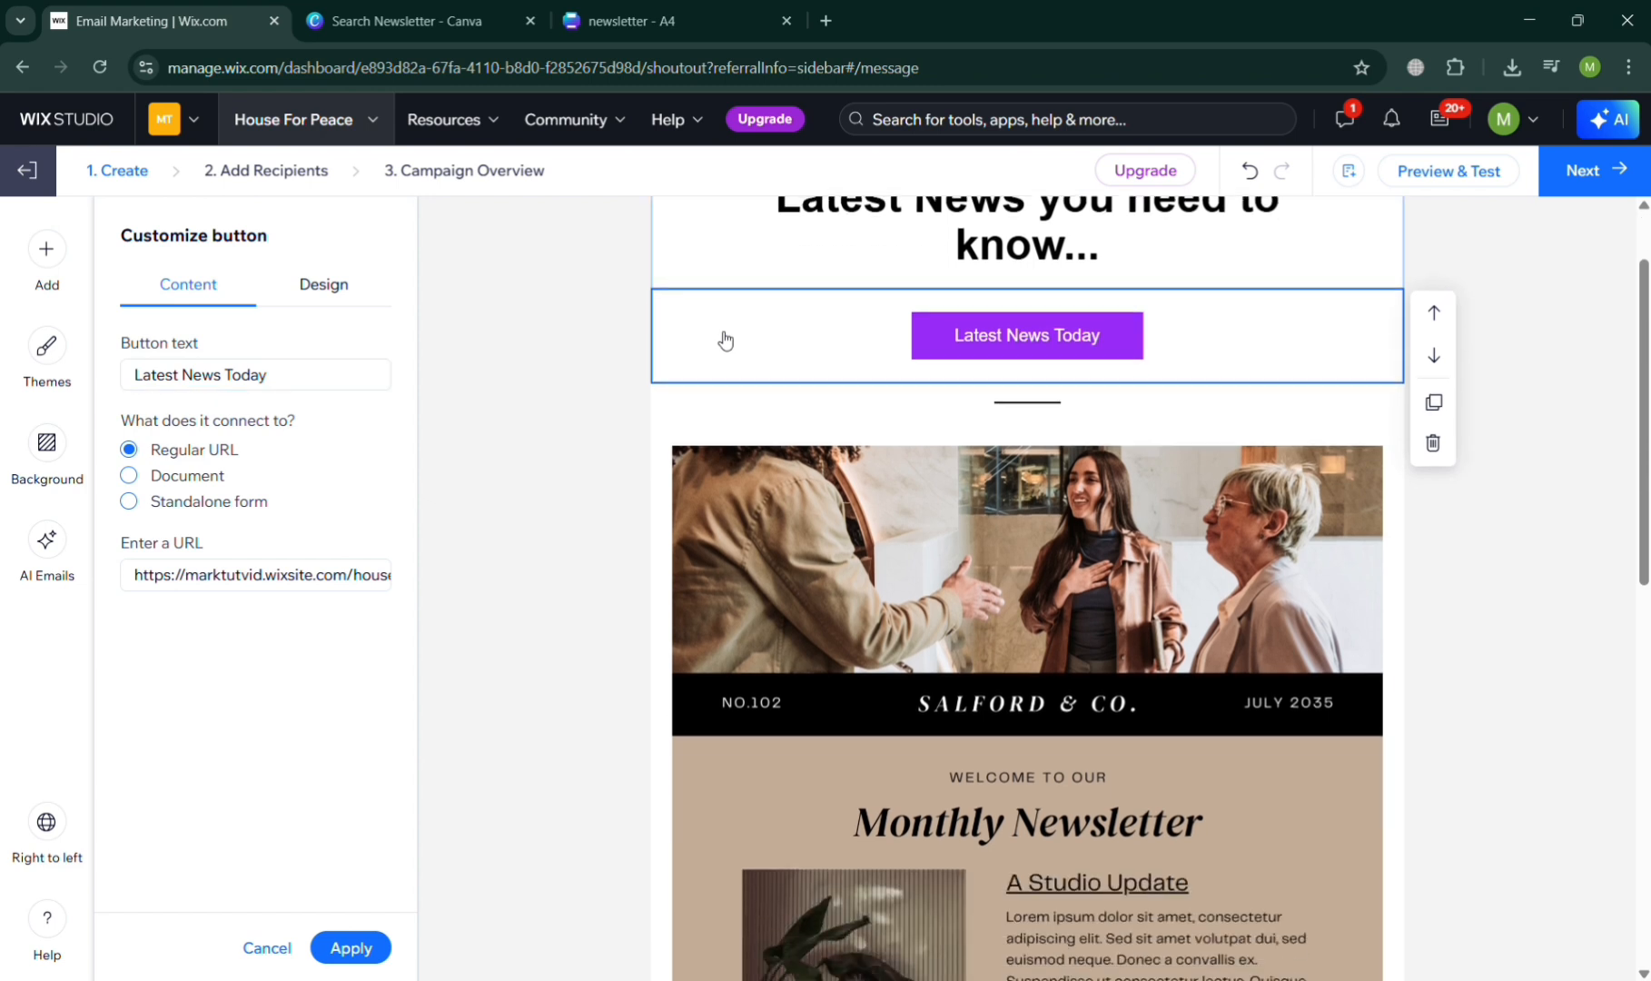
left_click(1035, 300)
scroll(1036, 379, "up", 1)
scroll(1044, 343, "down", 1)
left_click(1044, 343)
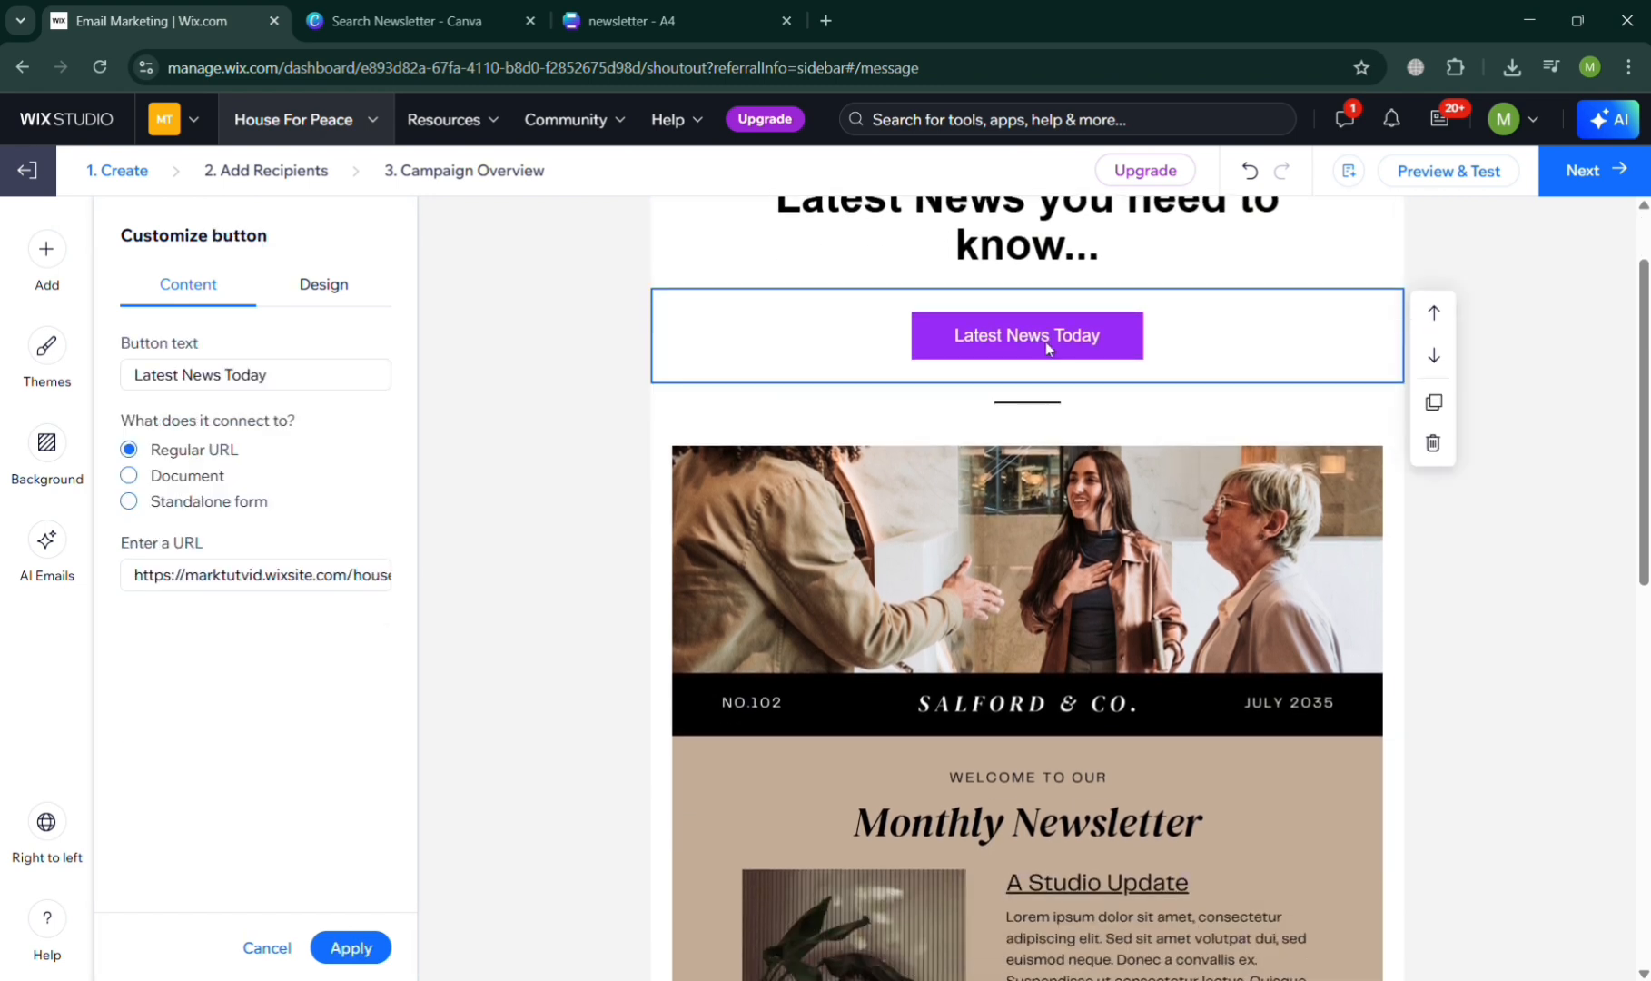
left_click(251, 575)
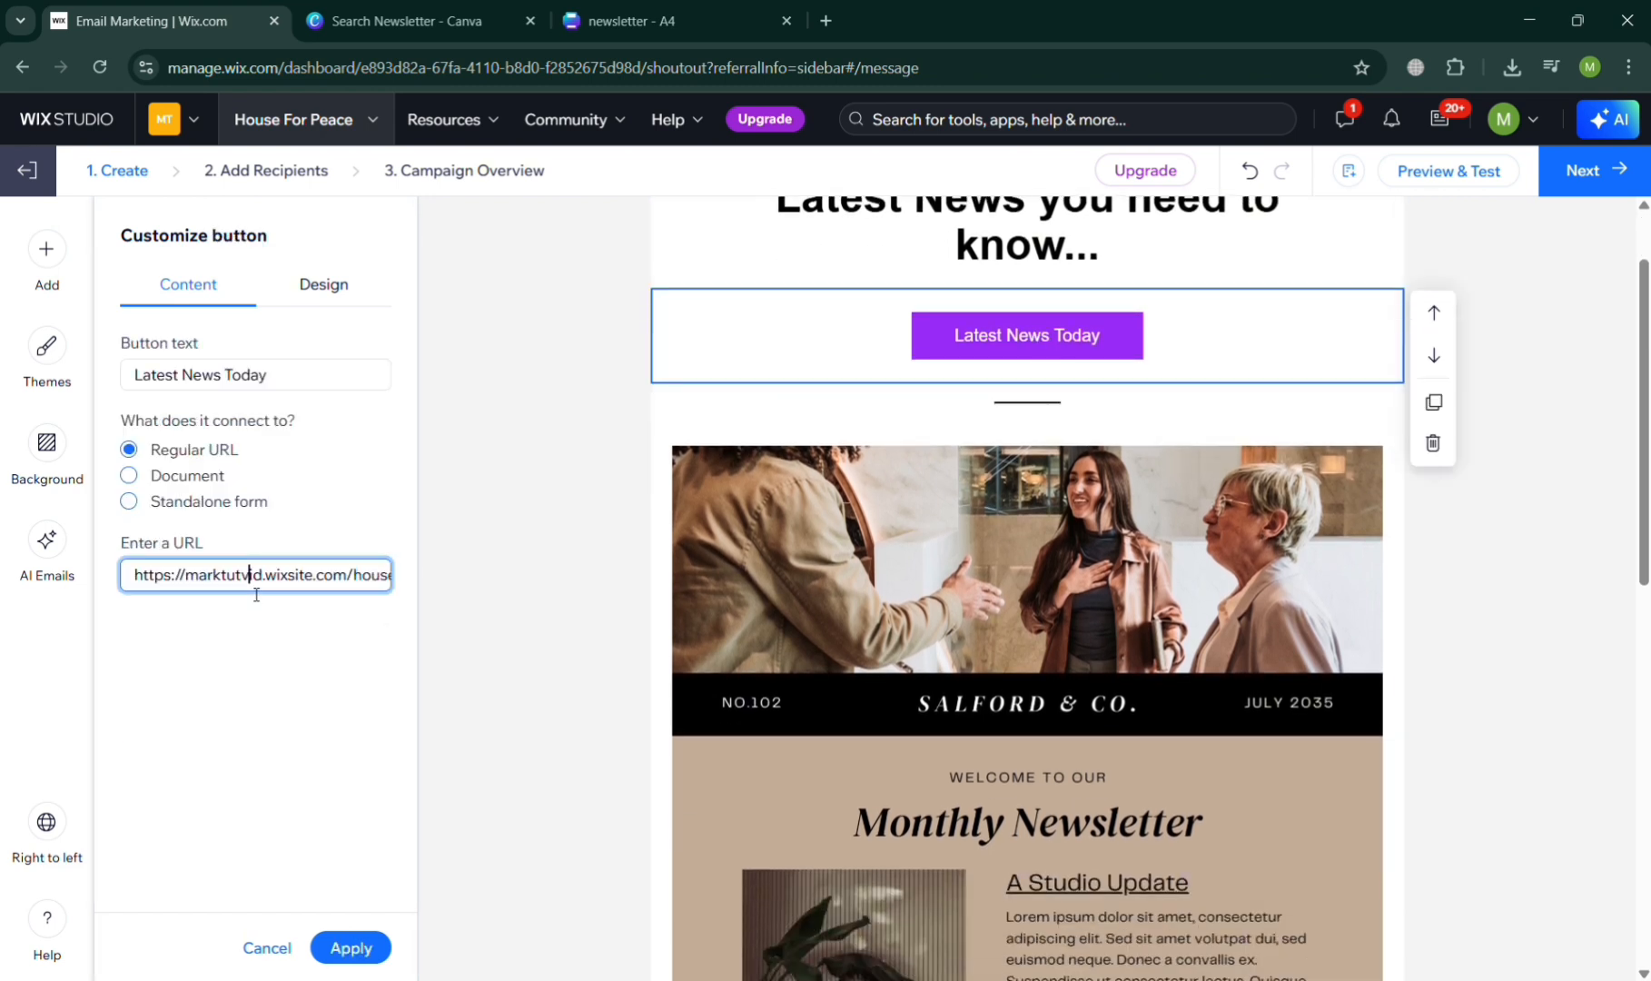
- Switch to the Canva template search, search for "button" and browse the matching templates
left_click(408, 20)
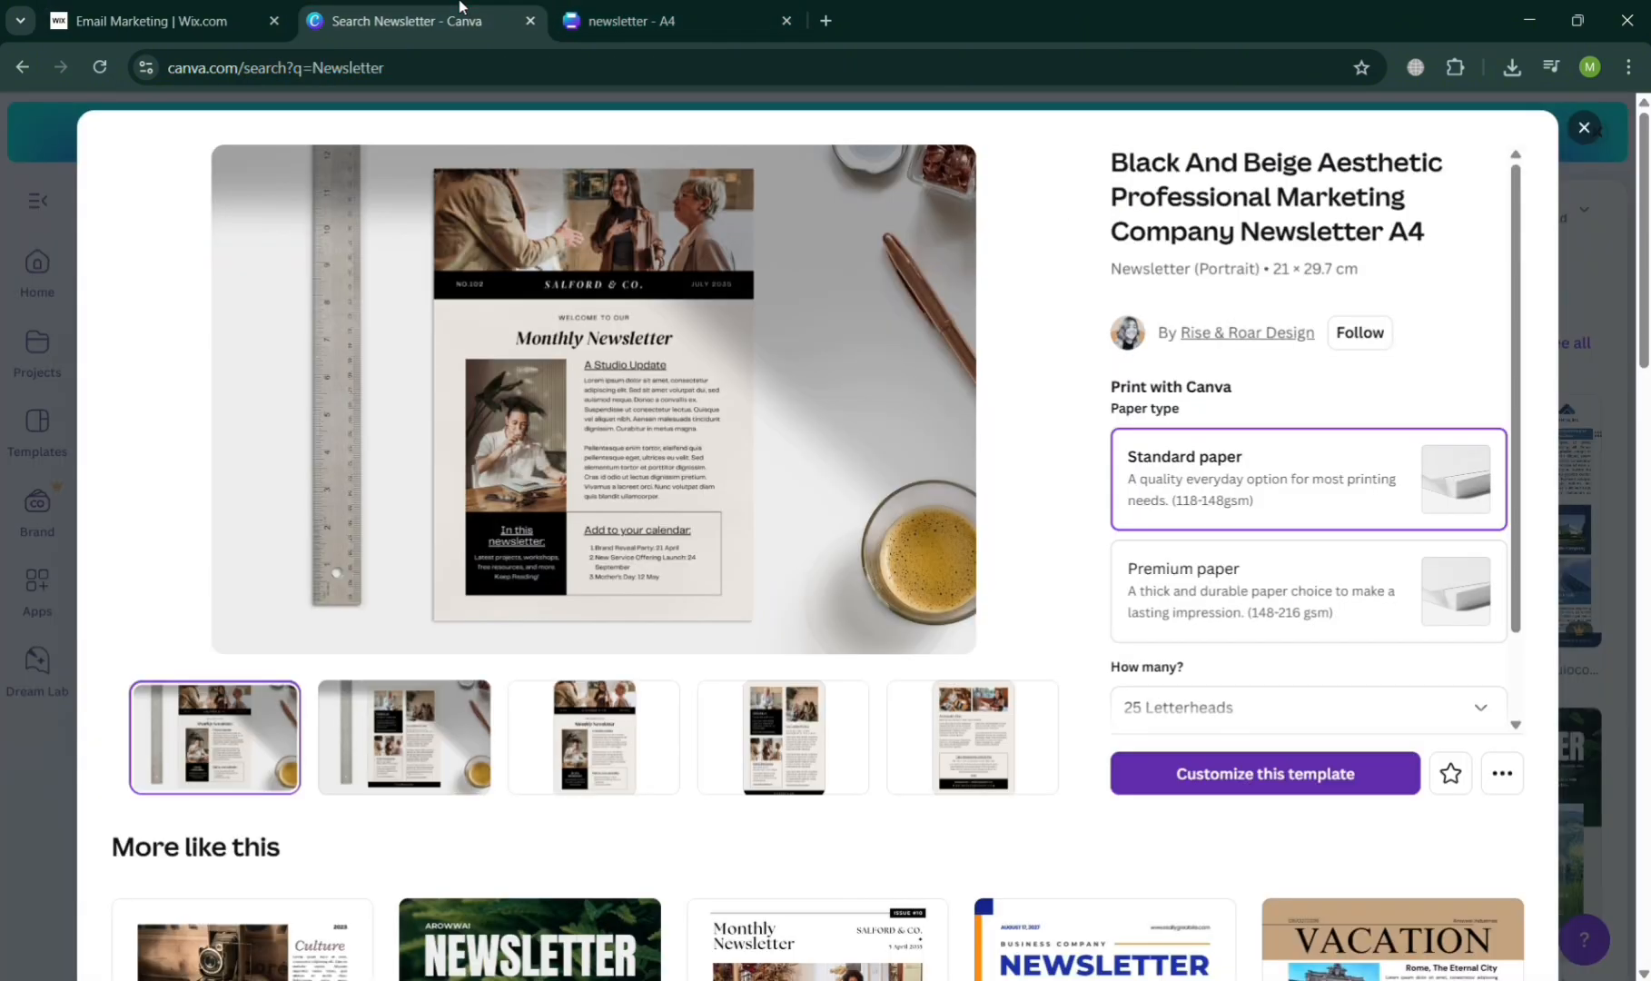
left_click(1584, 127)
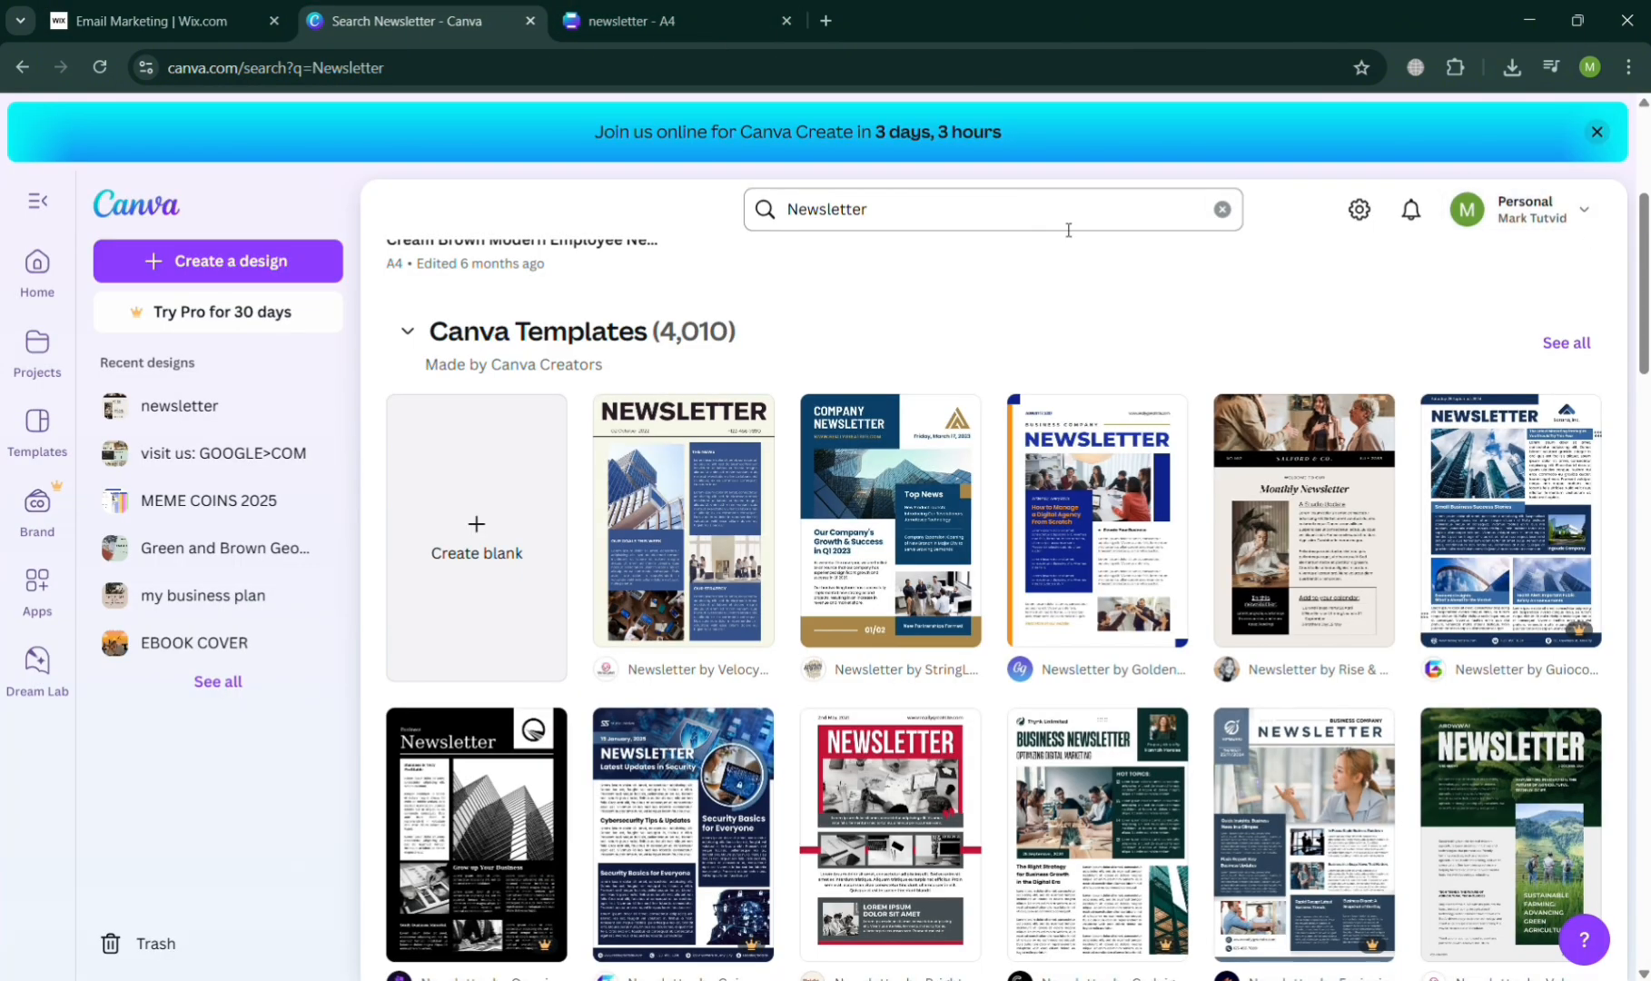
scroll(1069, 229, "down", 1)
left_click(1021, 223)
type("button")
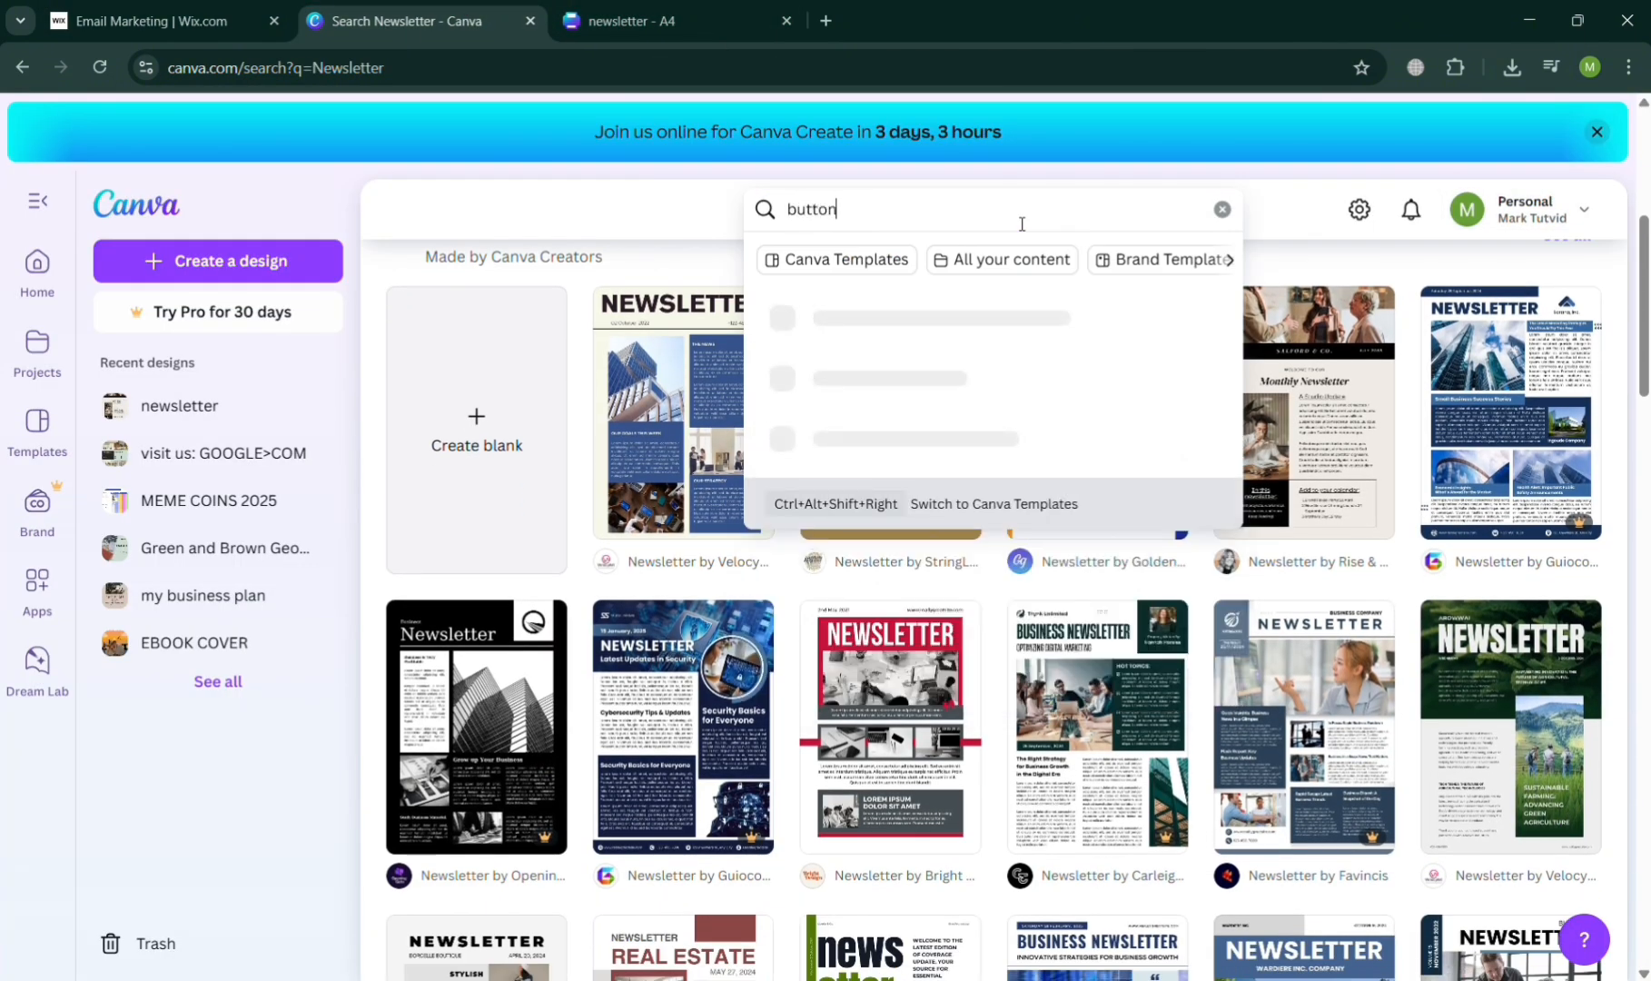
key("Return")
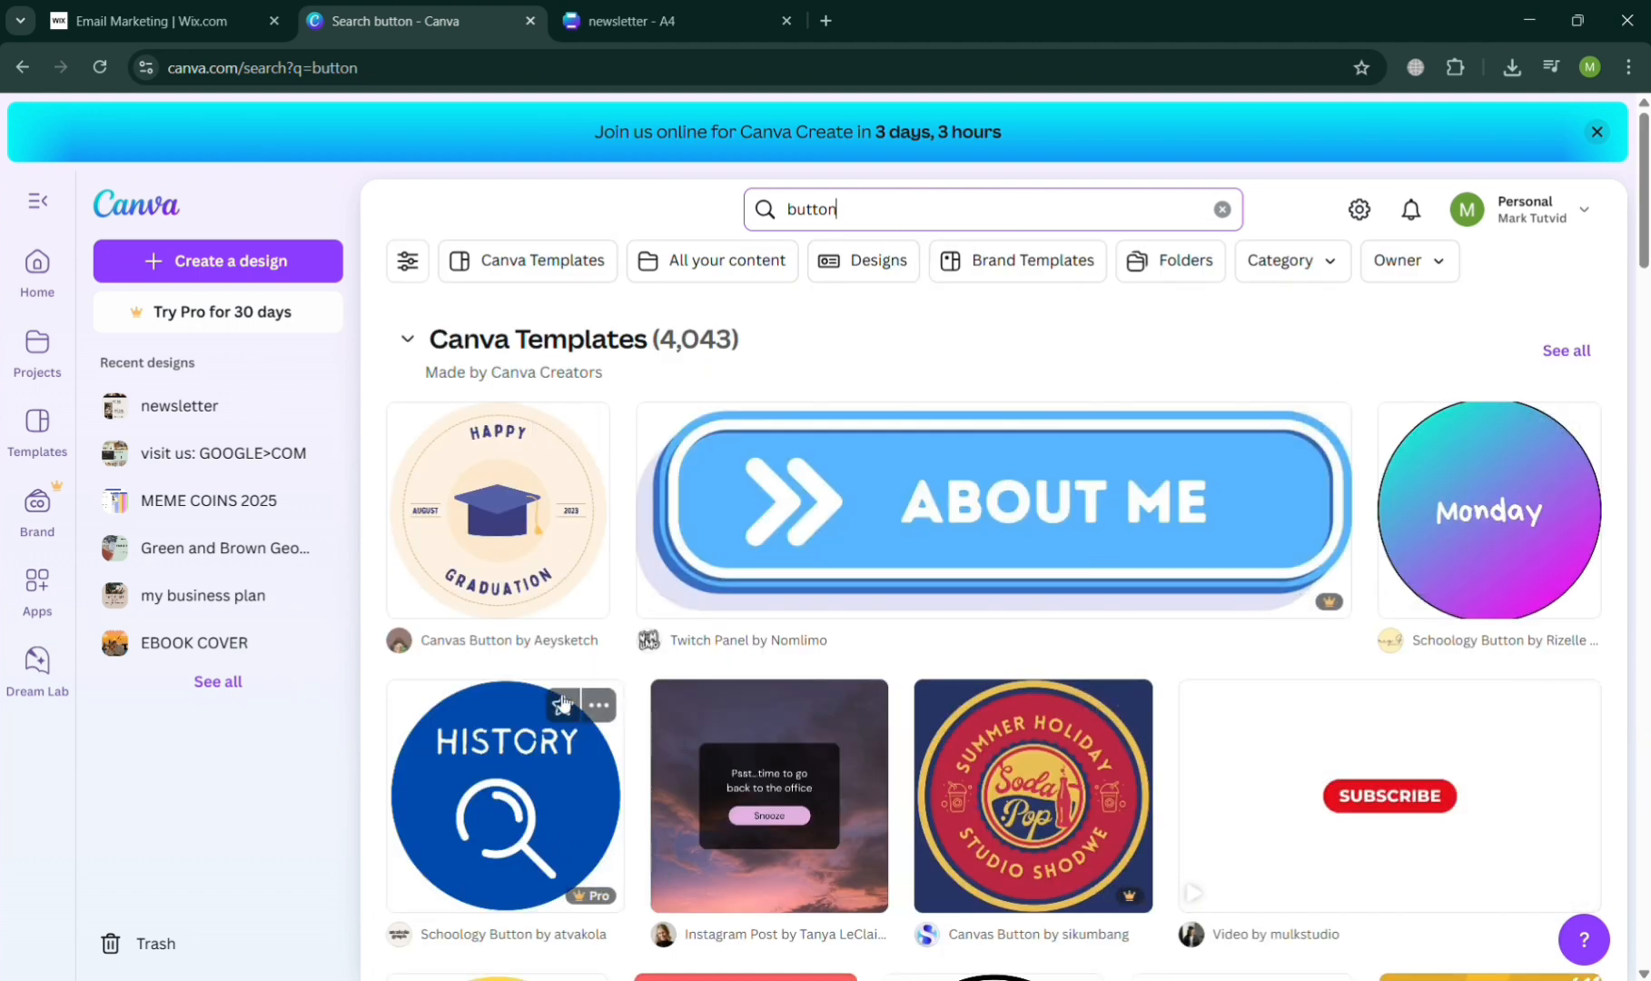
scroll(708, 552, "down", 7)
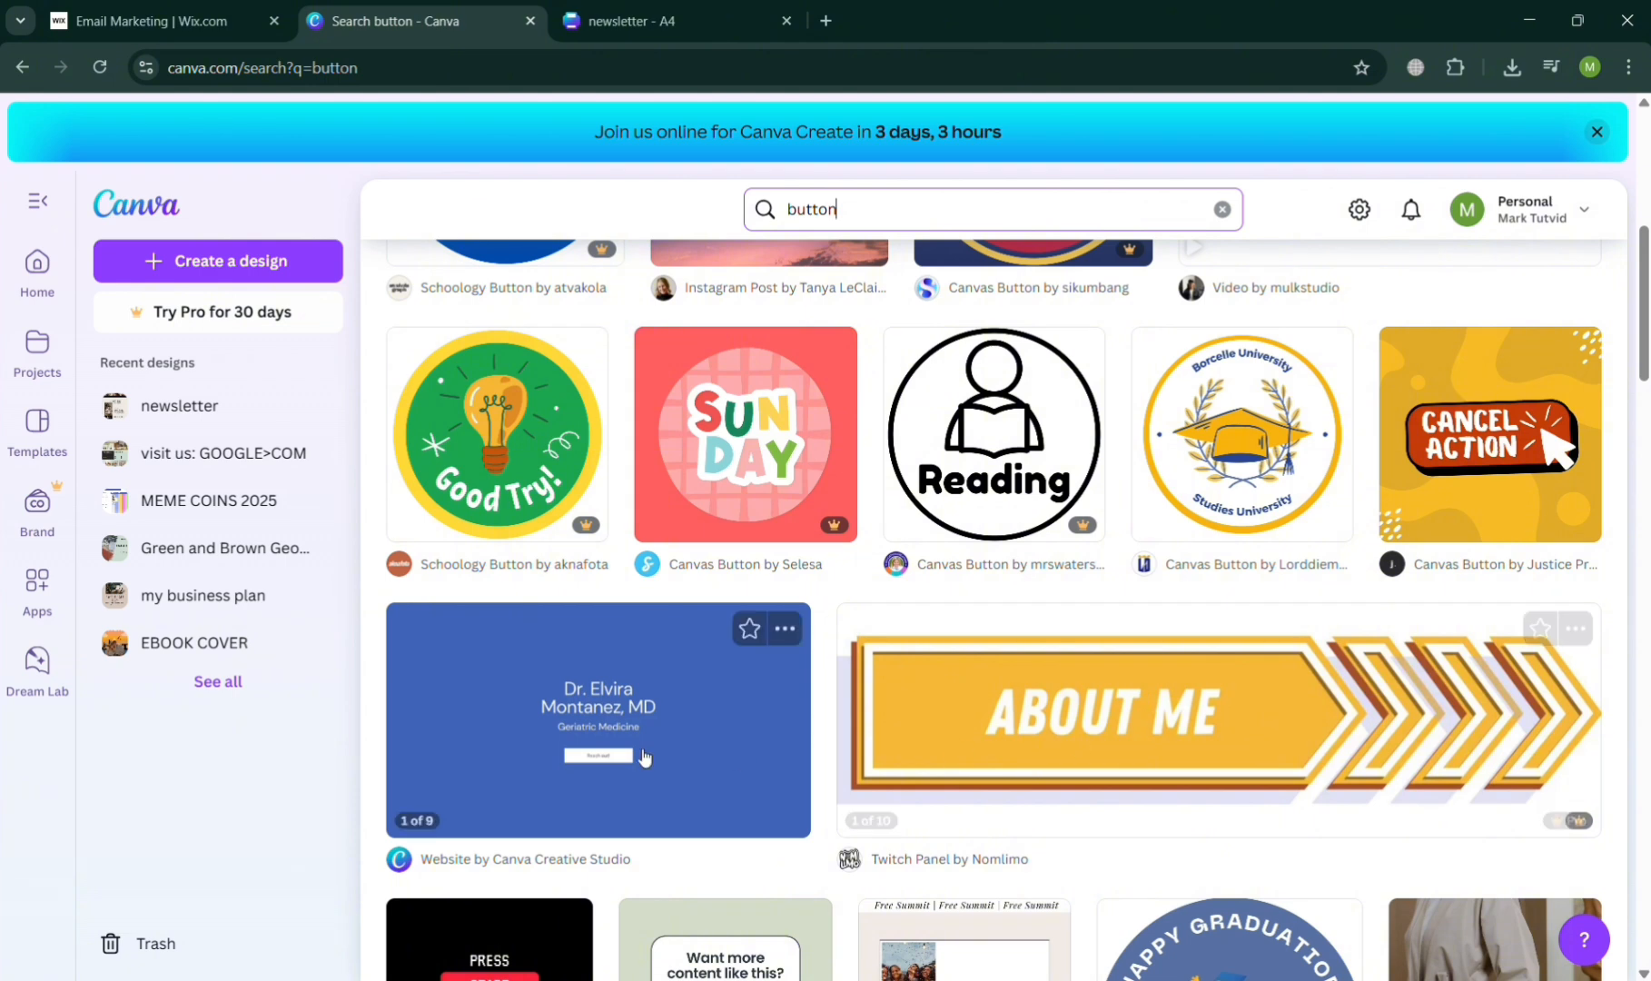
scroll(1378, 445, "up", 4)
scroll(1264, 589, "up", 2)
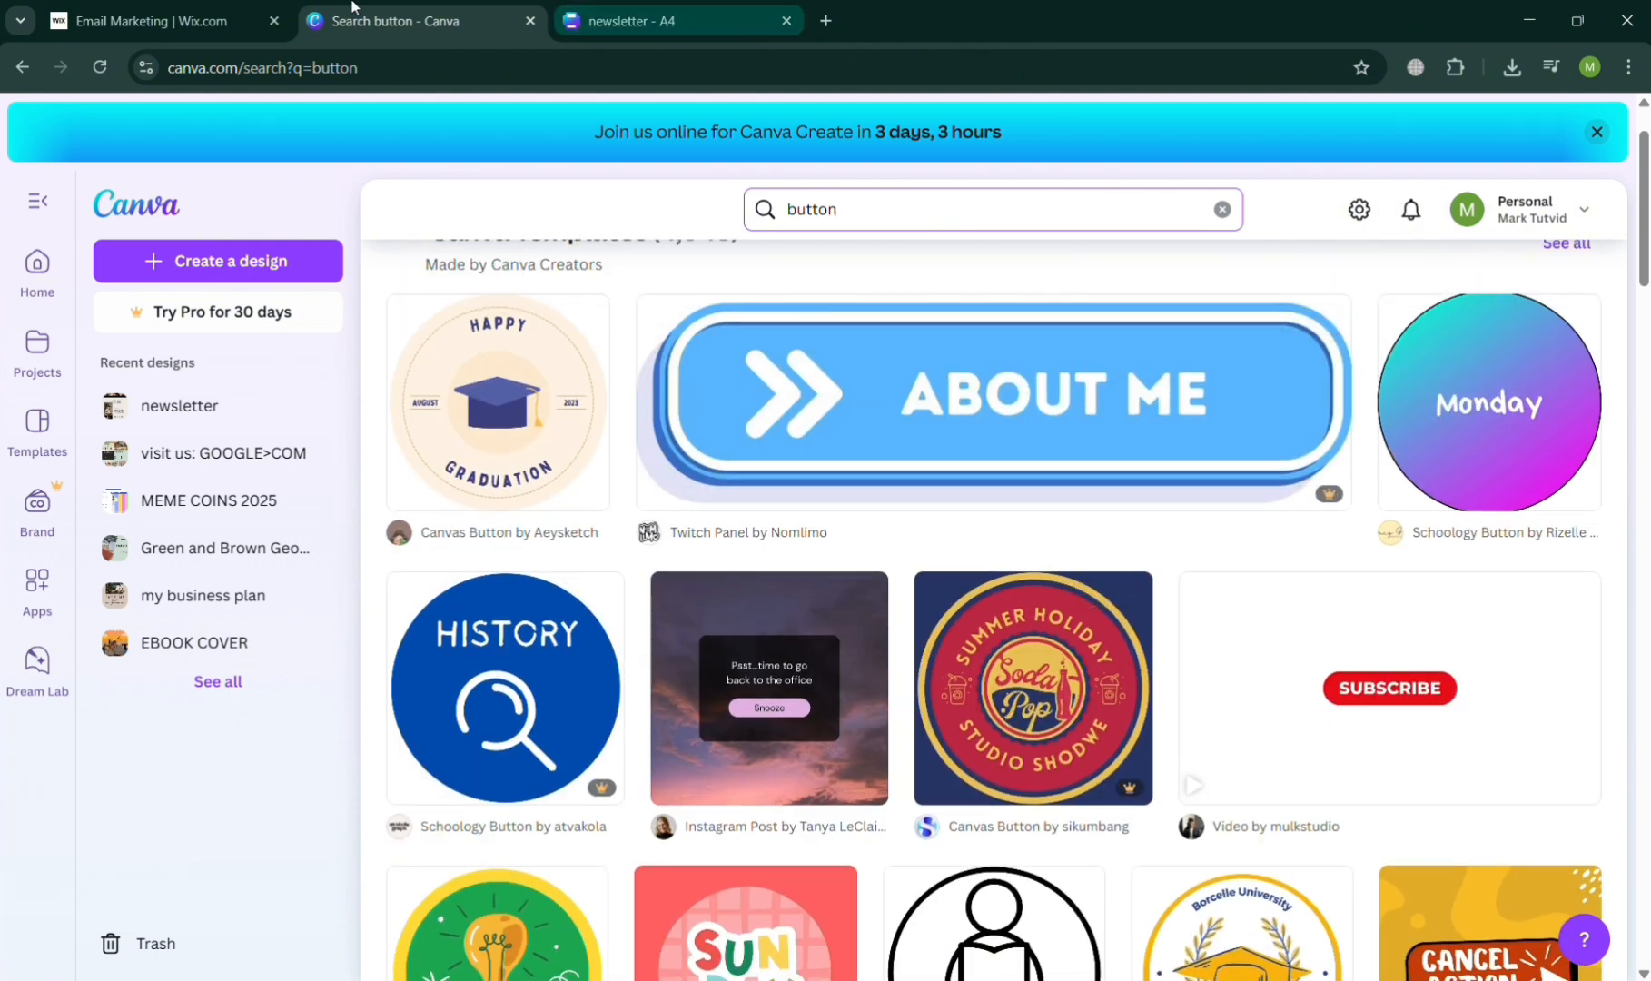
- Switch back to the Wix email campaign and move the header title below the Latest News Today button
left_click(214, 7)
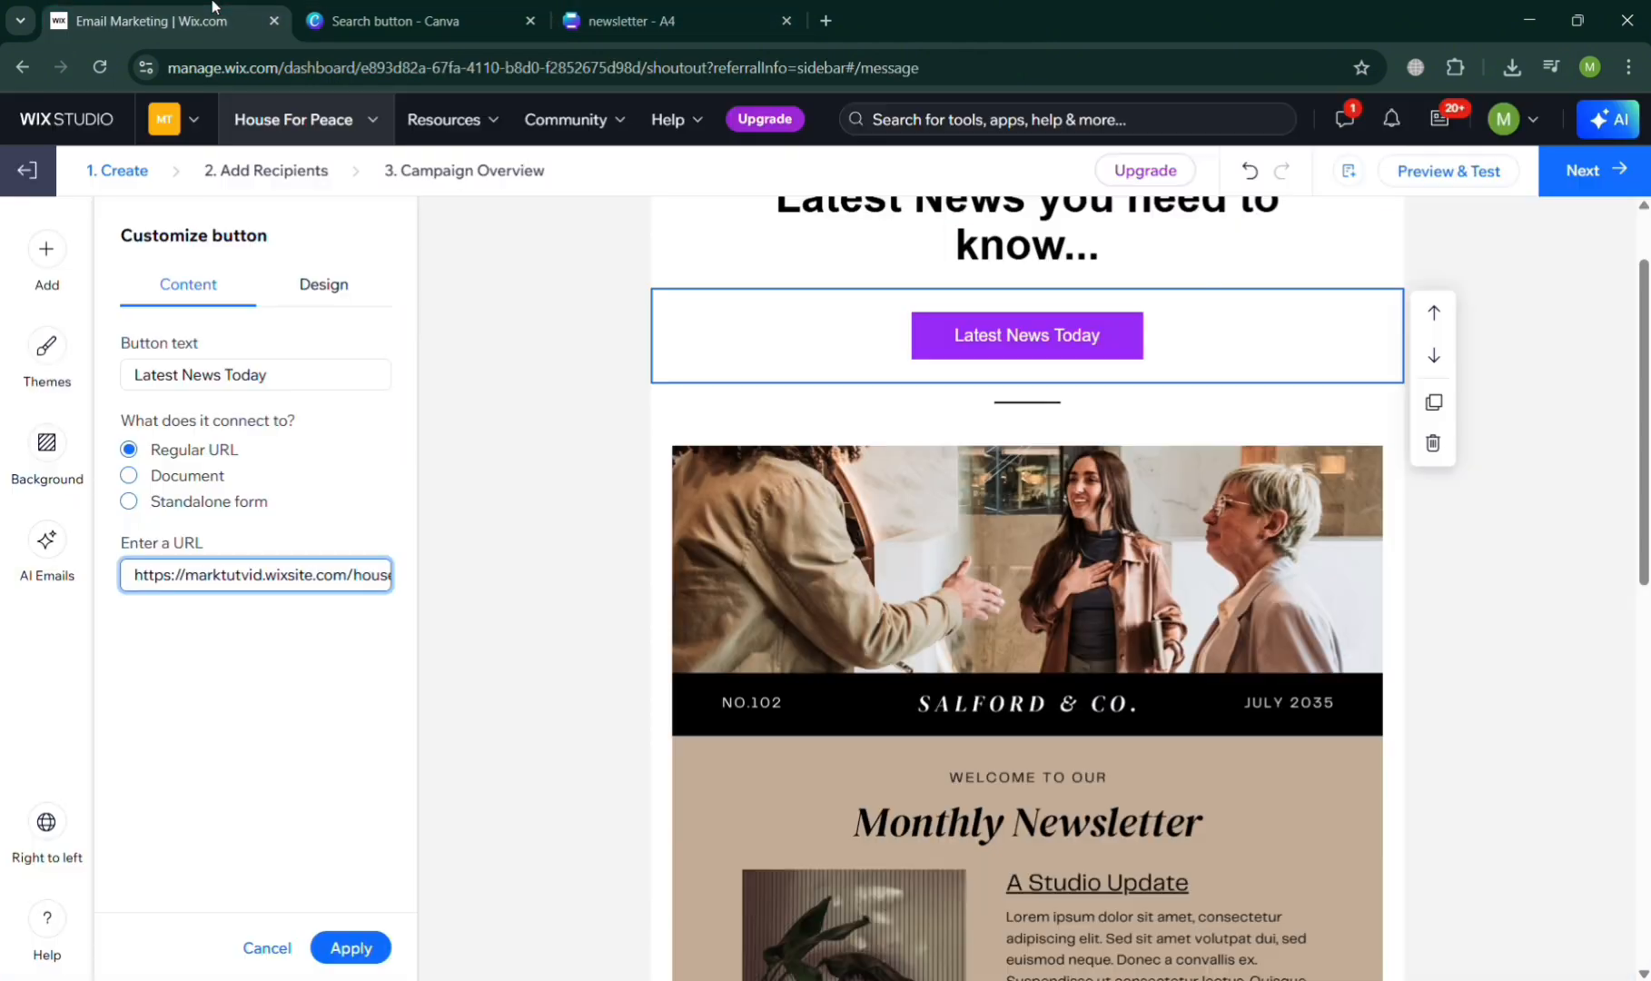
triple_click(303, 582)
left_click(571, 575)
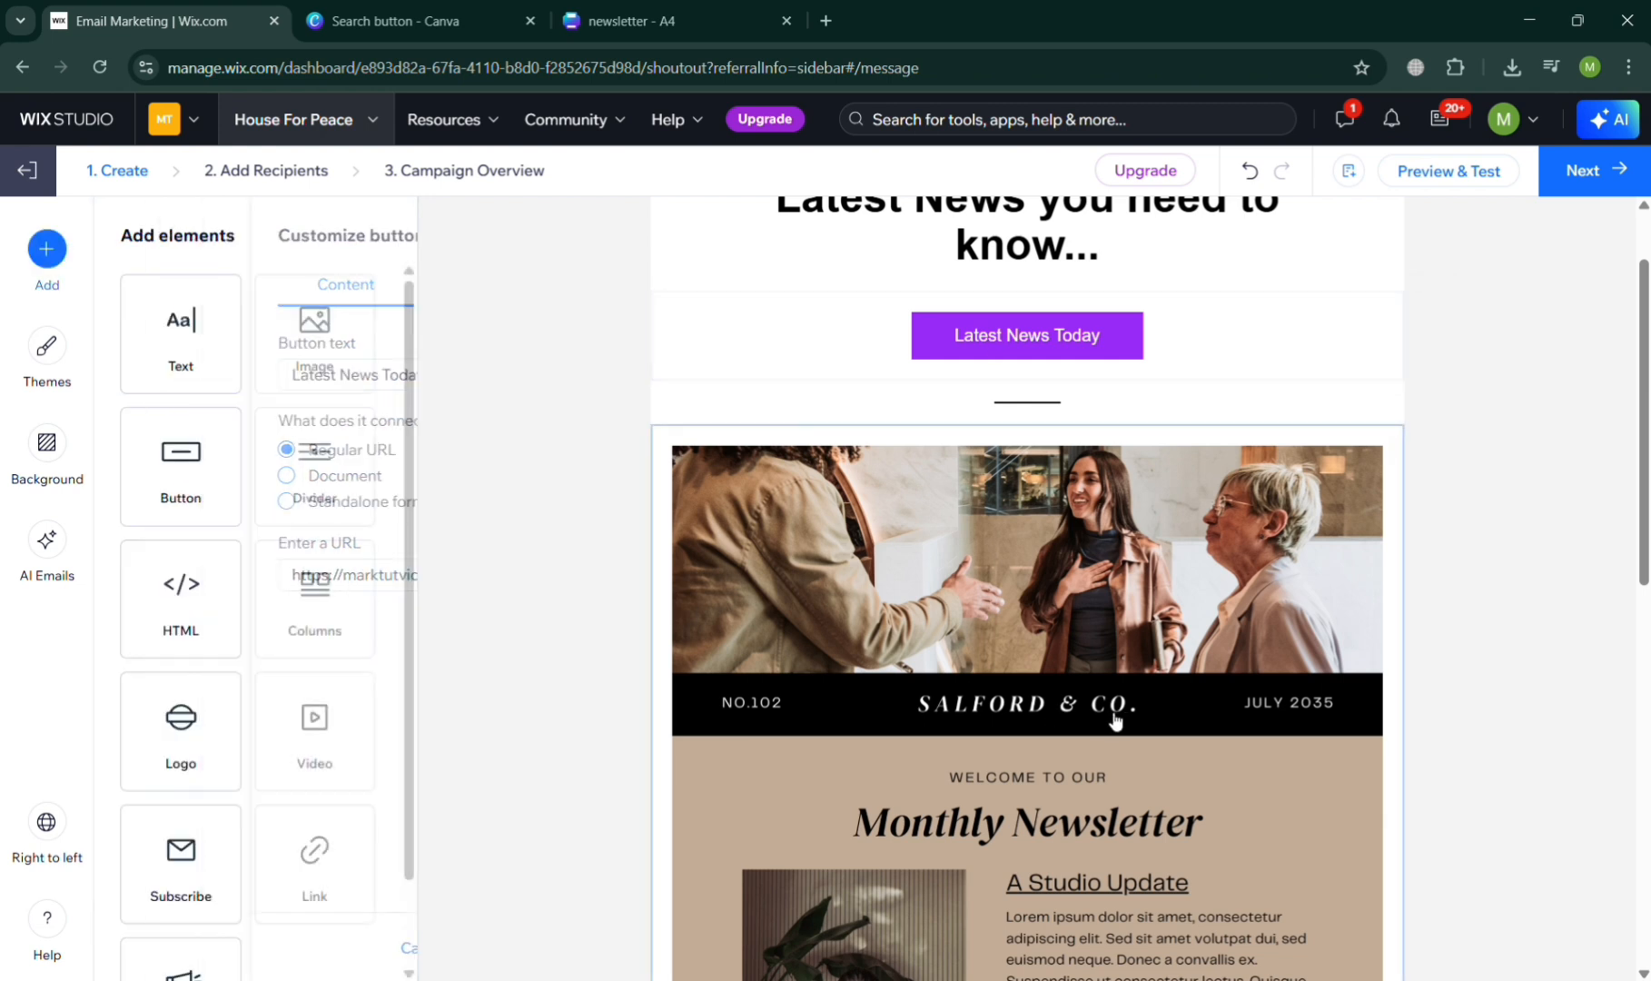
scroll(1116, 722, "down", 1)
scroll(1116, 722, "up", 1)
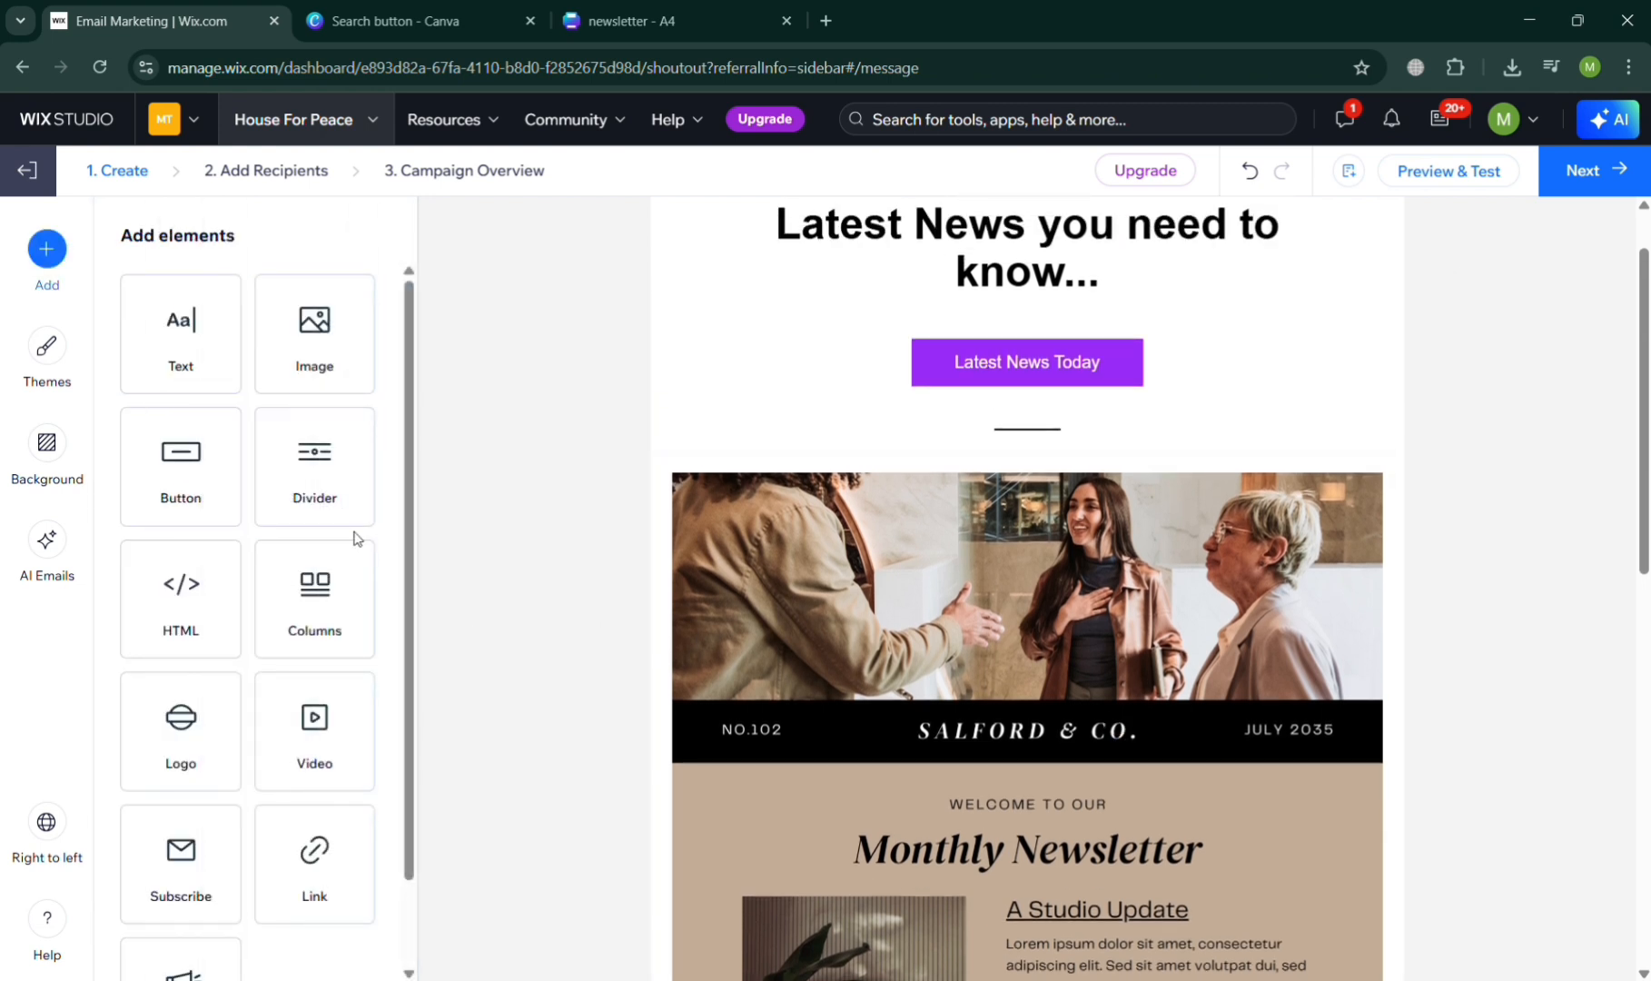
scroll(834, 394, "up", 1)
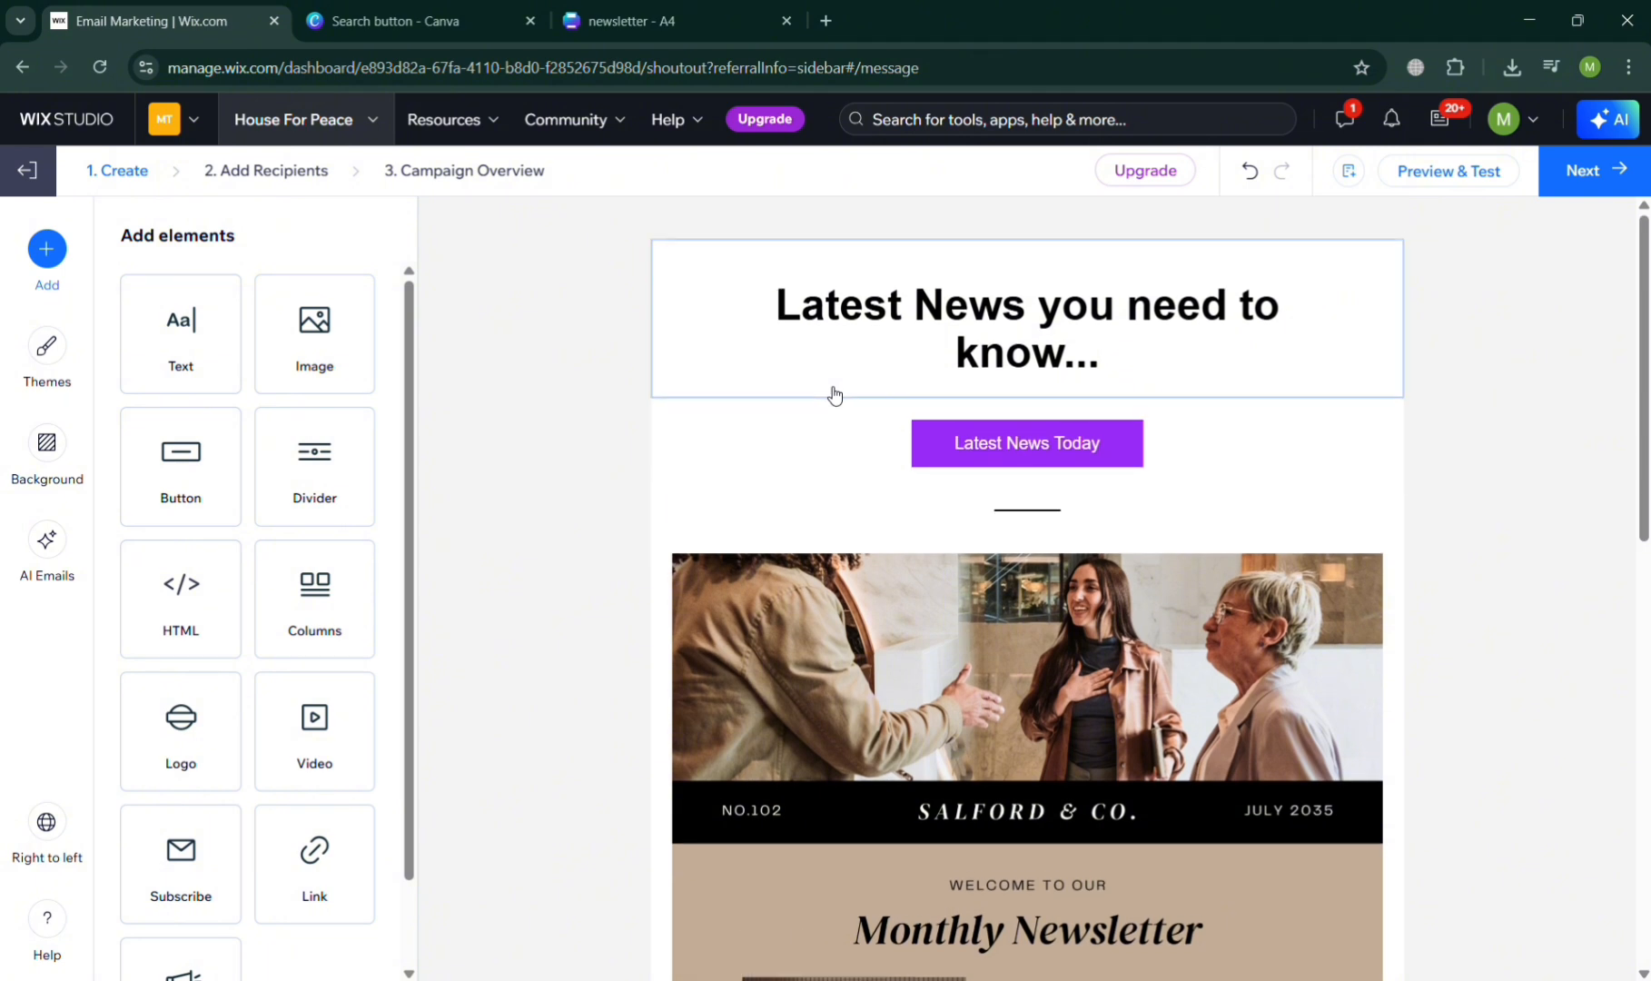
left_click(783, 306)
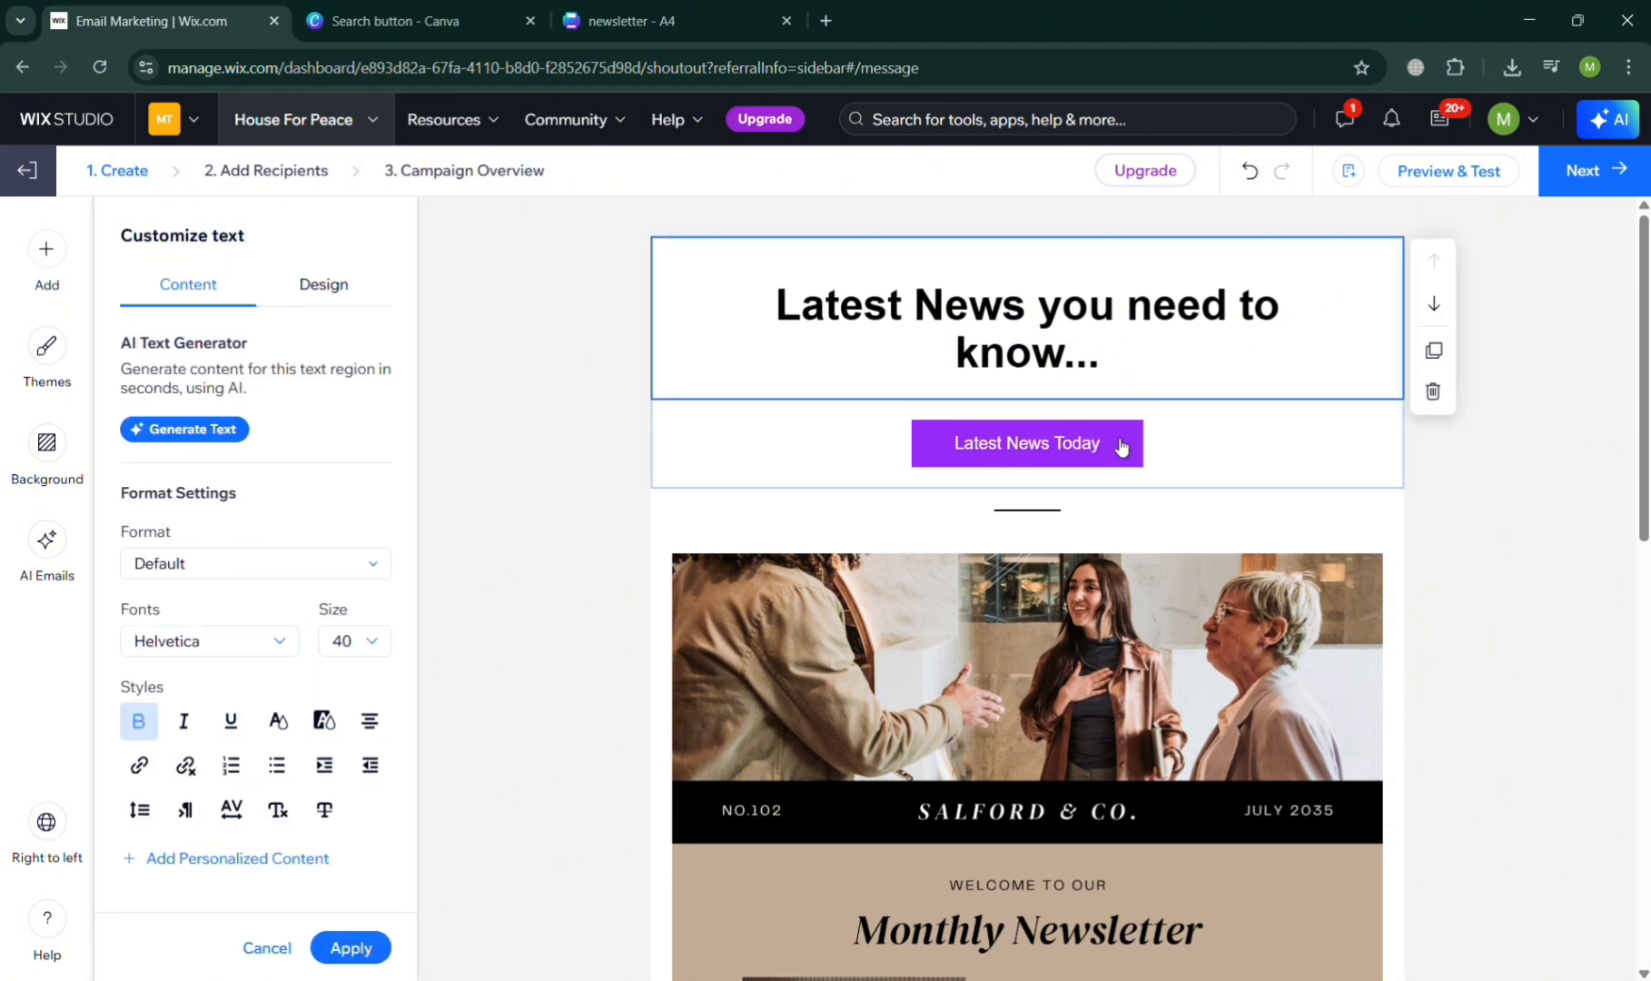
left_click(1434, 303)
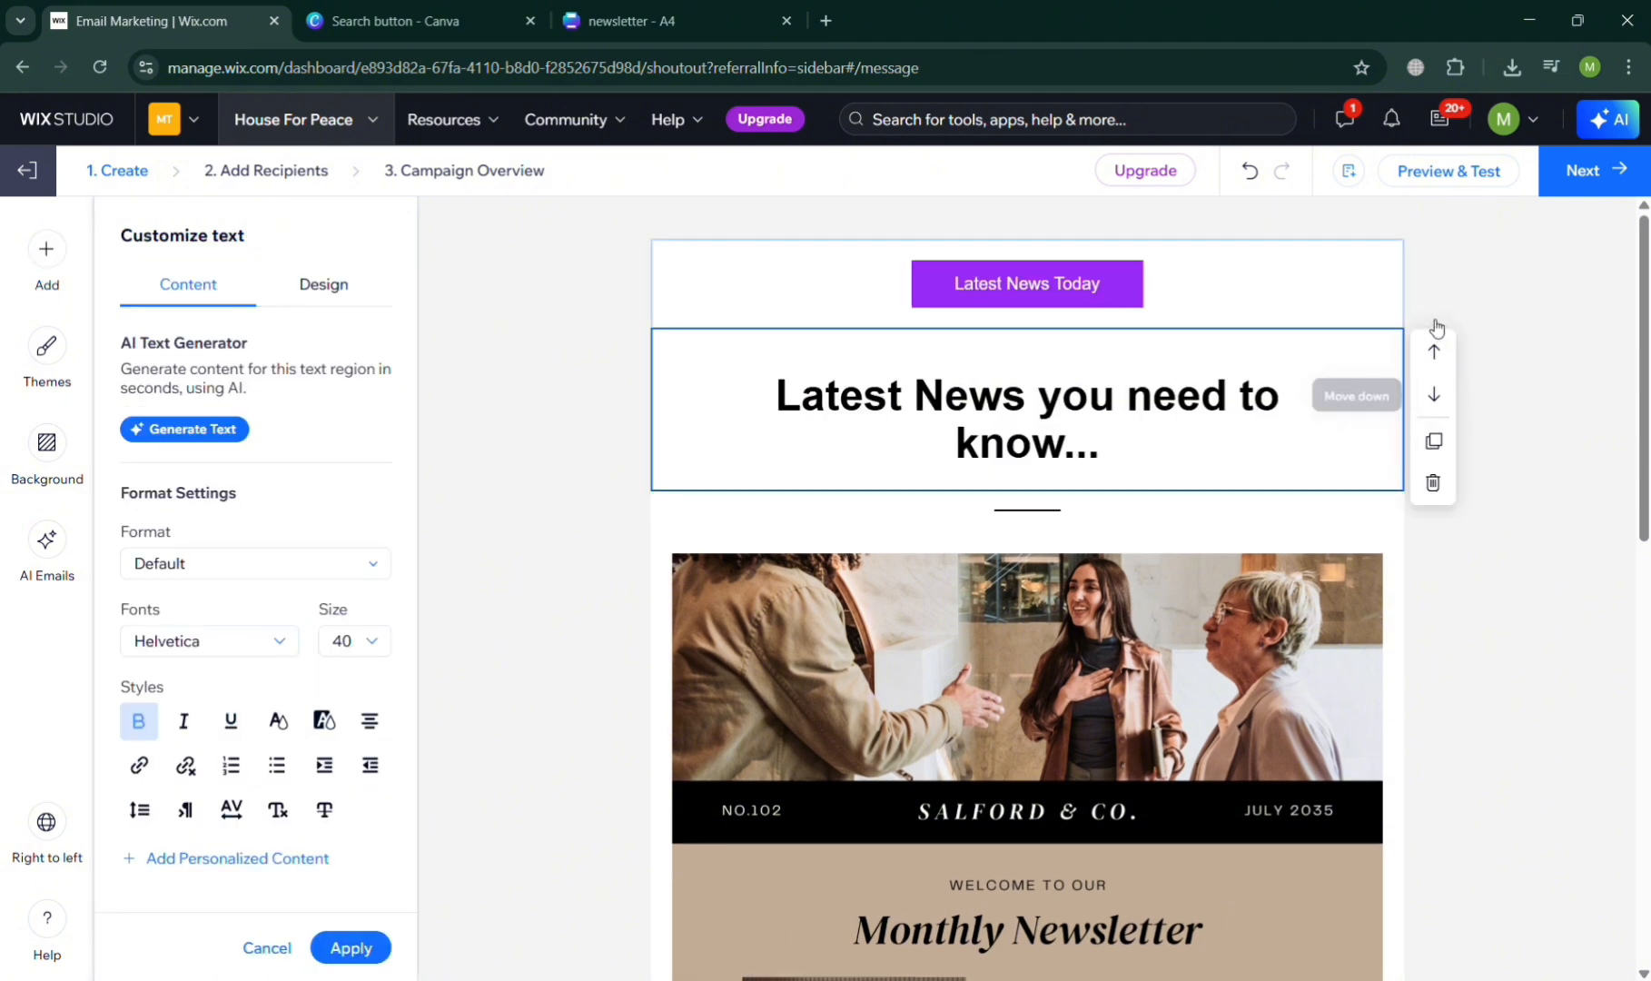
left_click(728, 285)
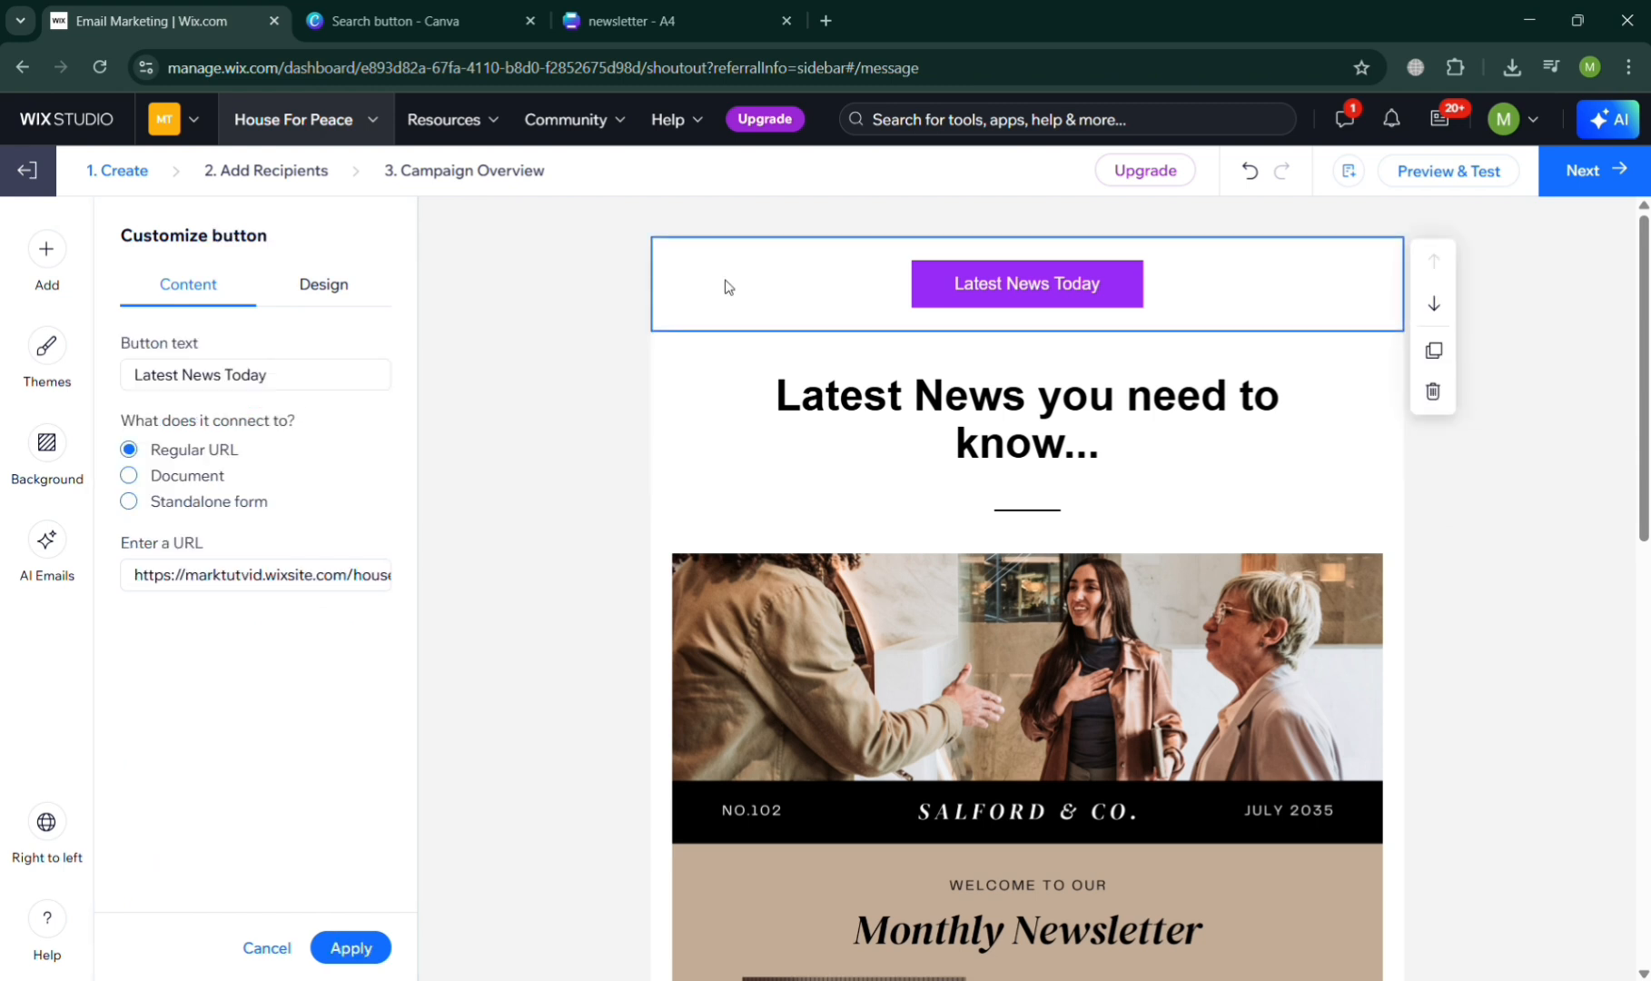
- Search Media from Wix for "logo" and insert the Digital X Logo image below the Latest News Today button
left_click(58, 267)
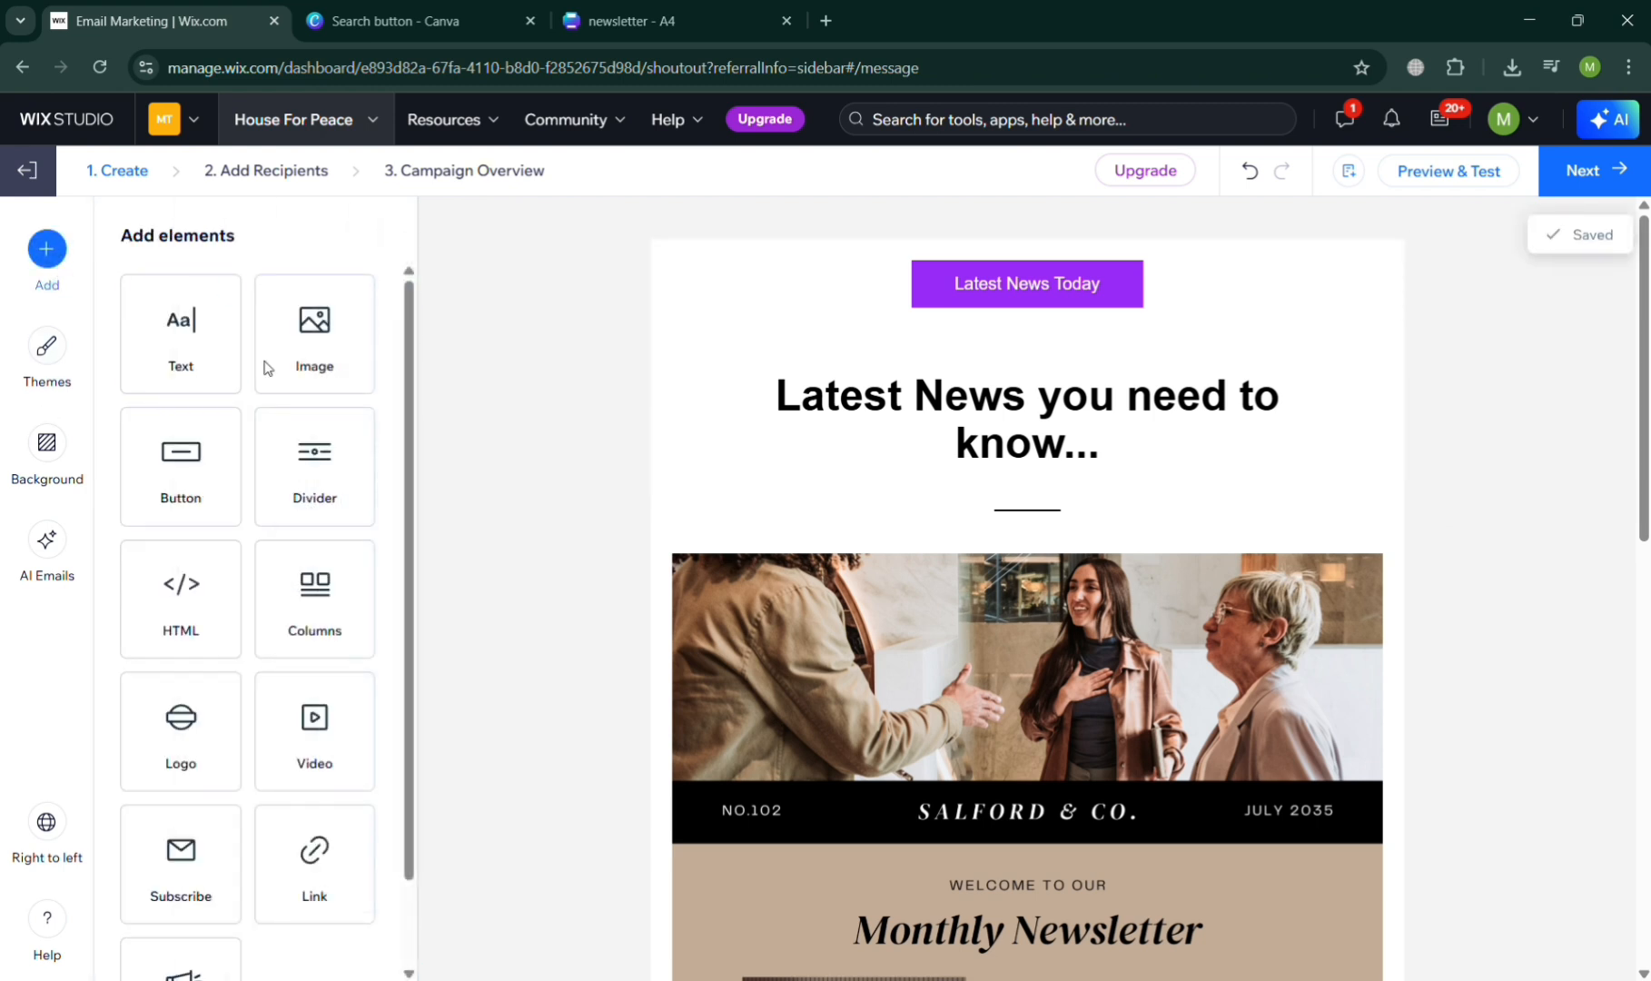
left_click(305, 366)
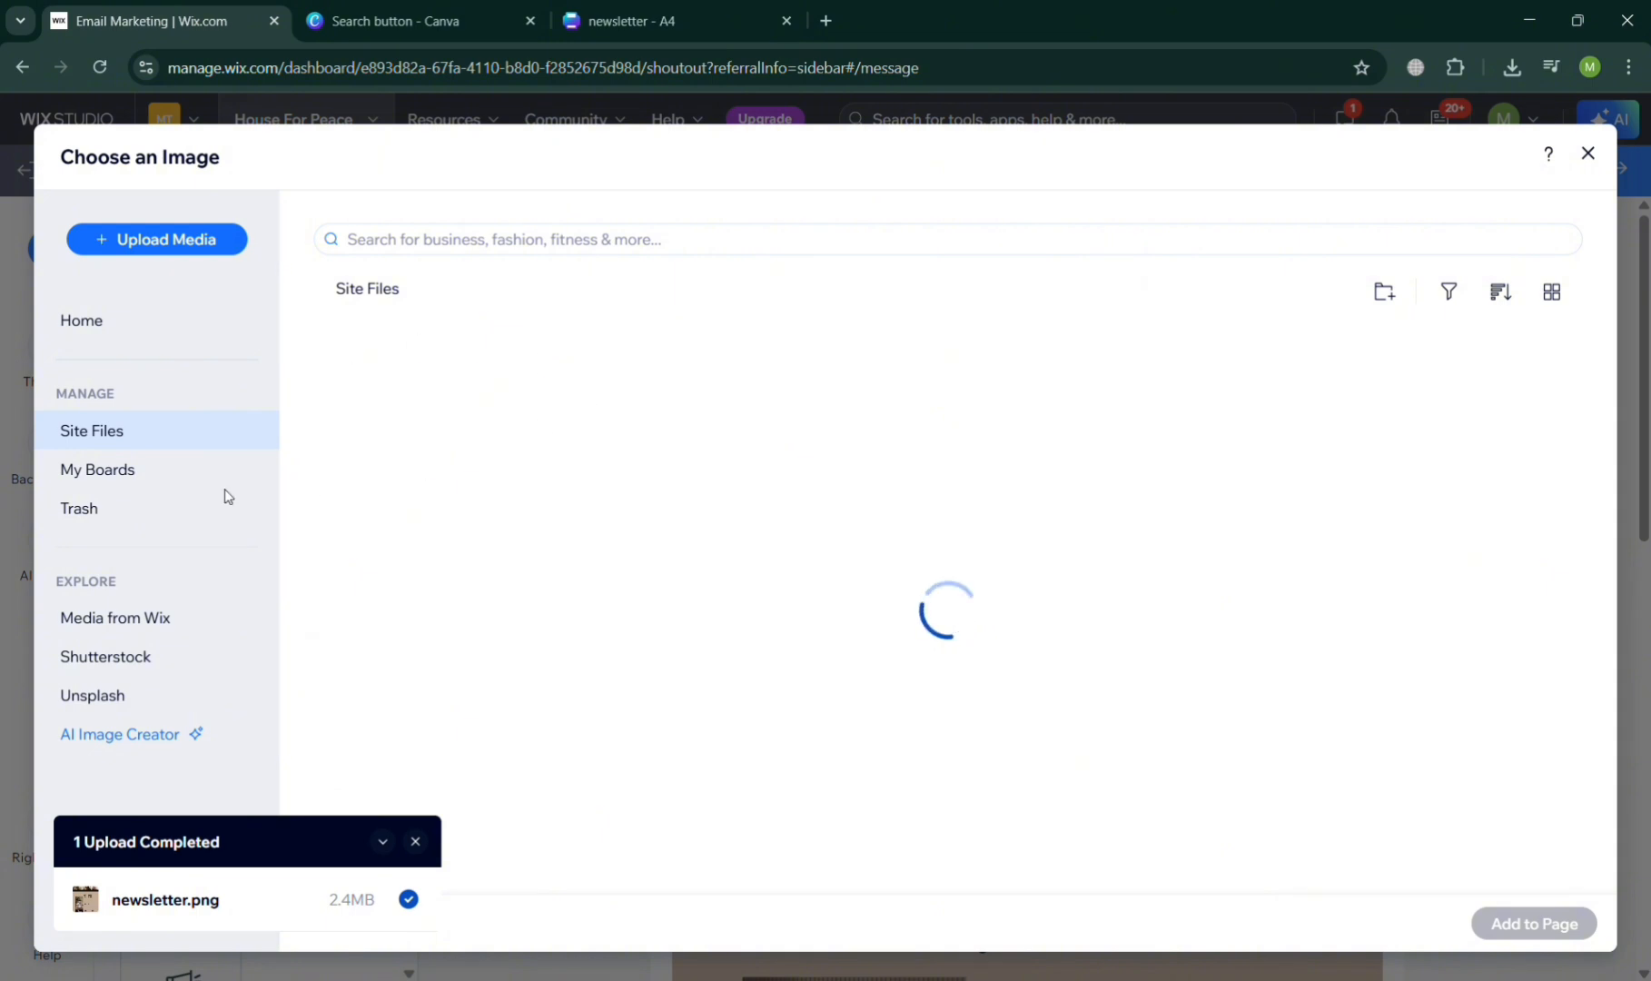
left_click(163, 625)
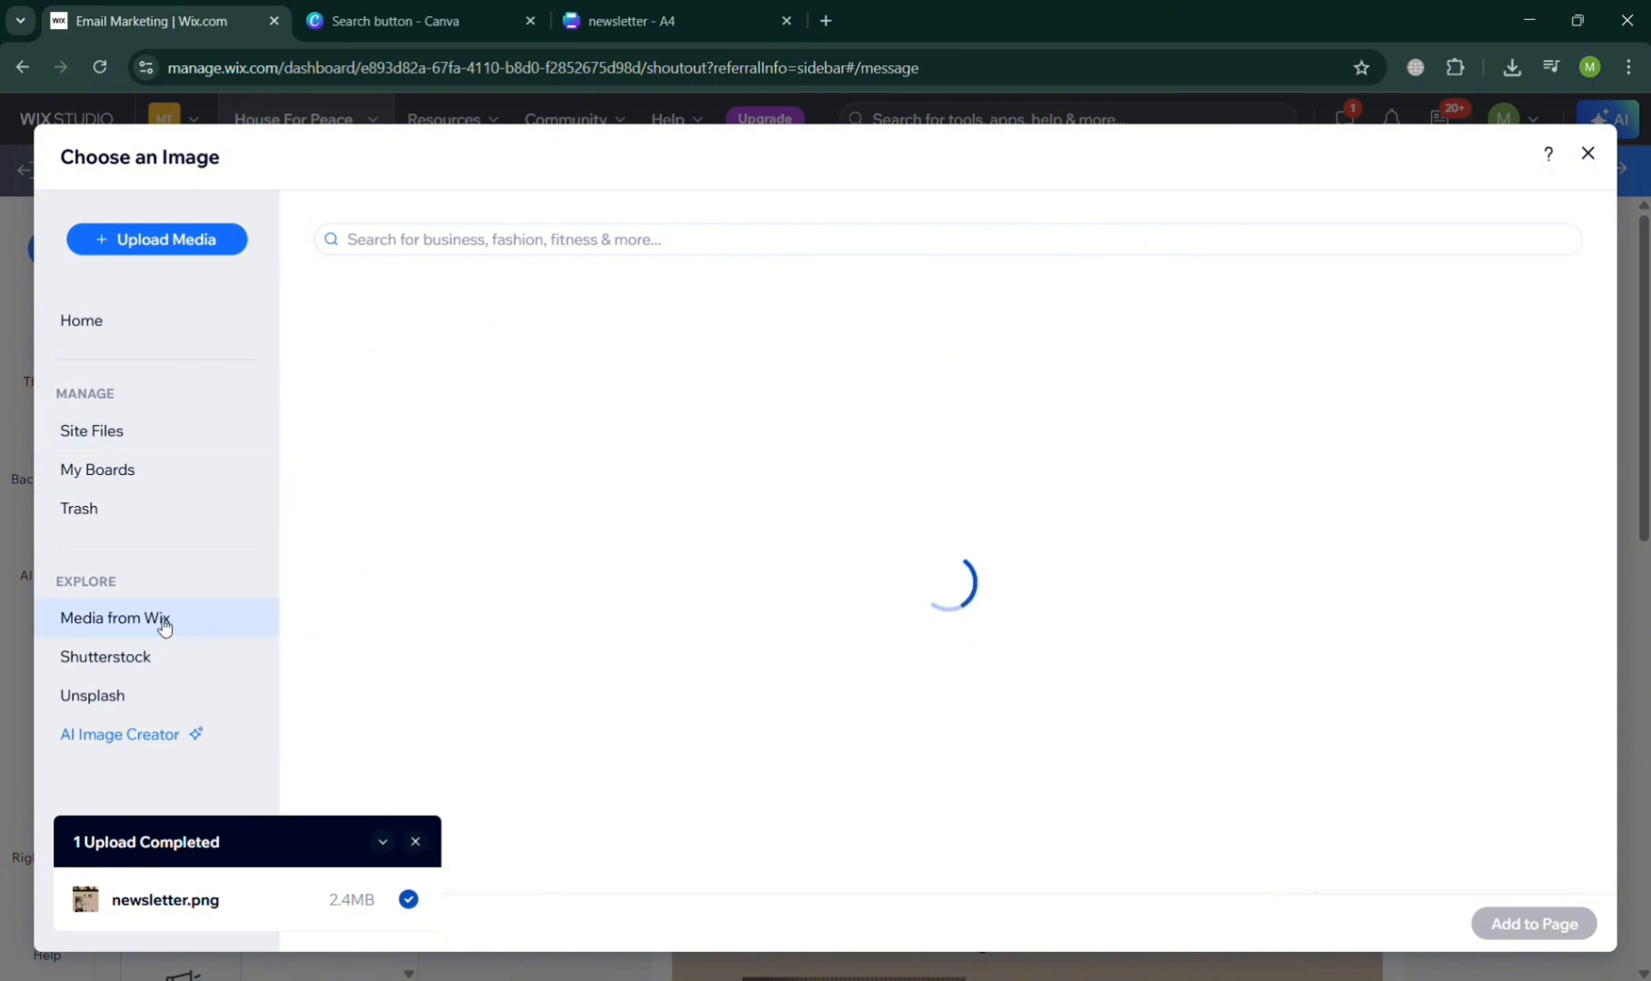
left_click(804, 247)
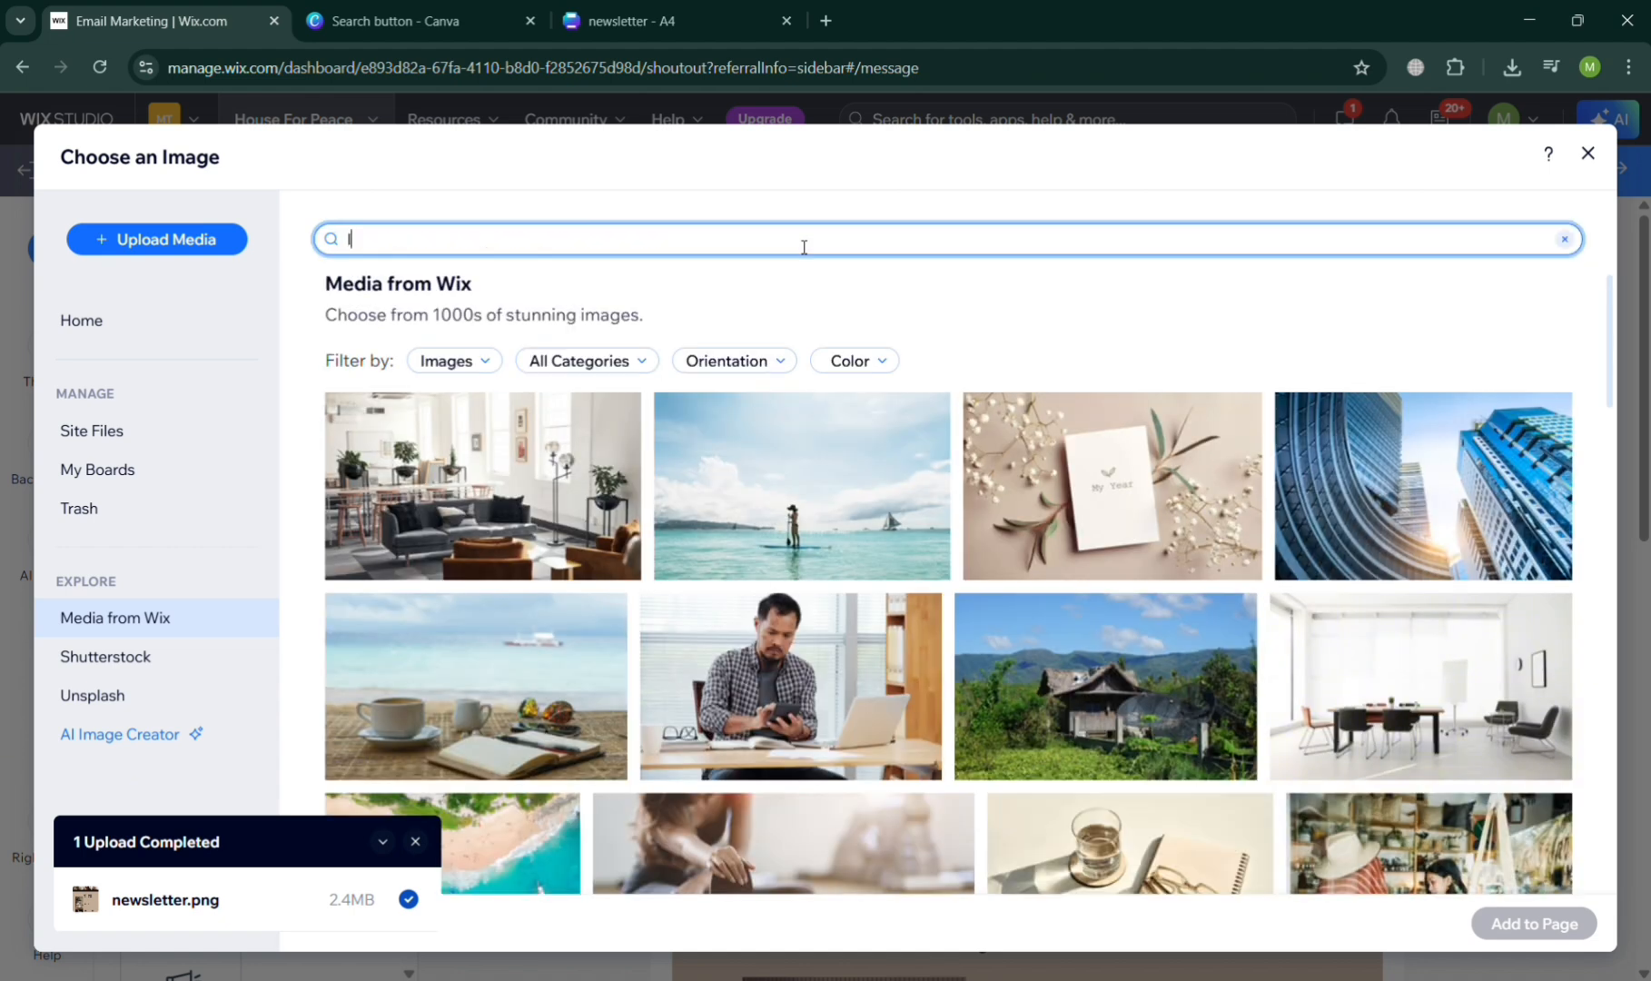
key("Return")
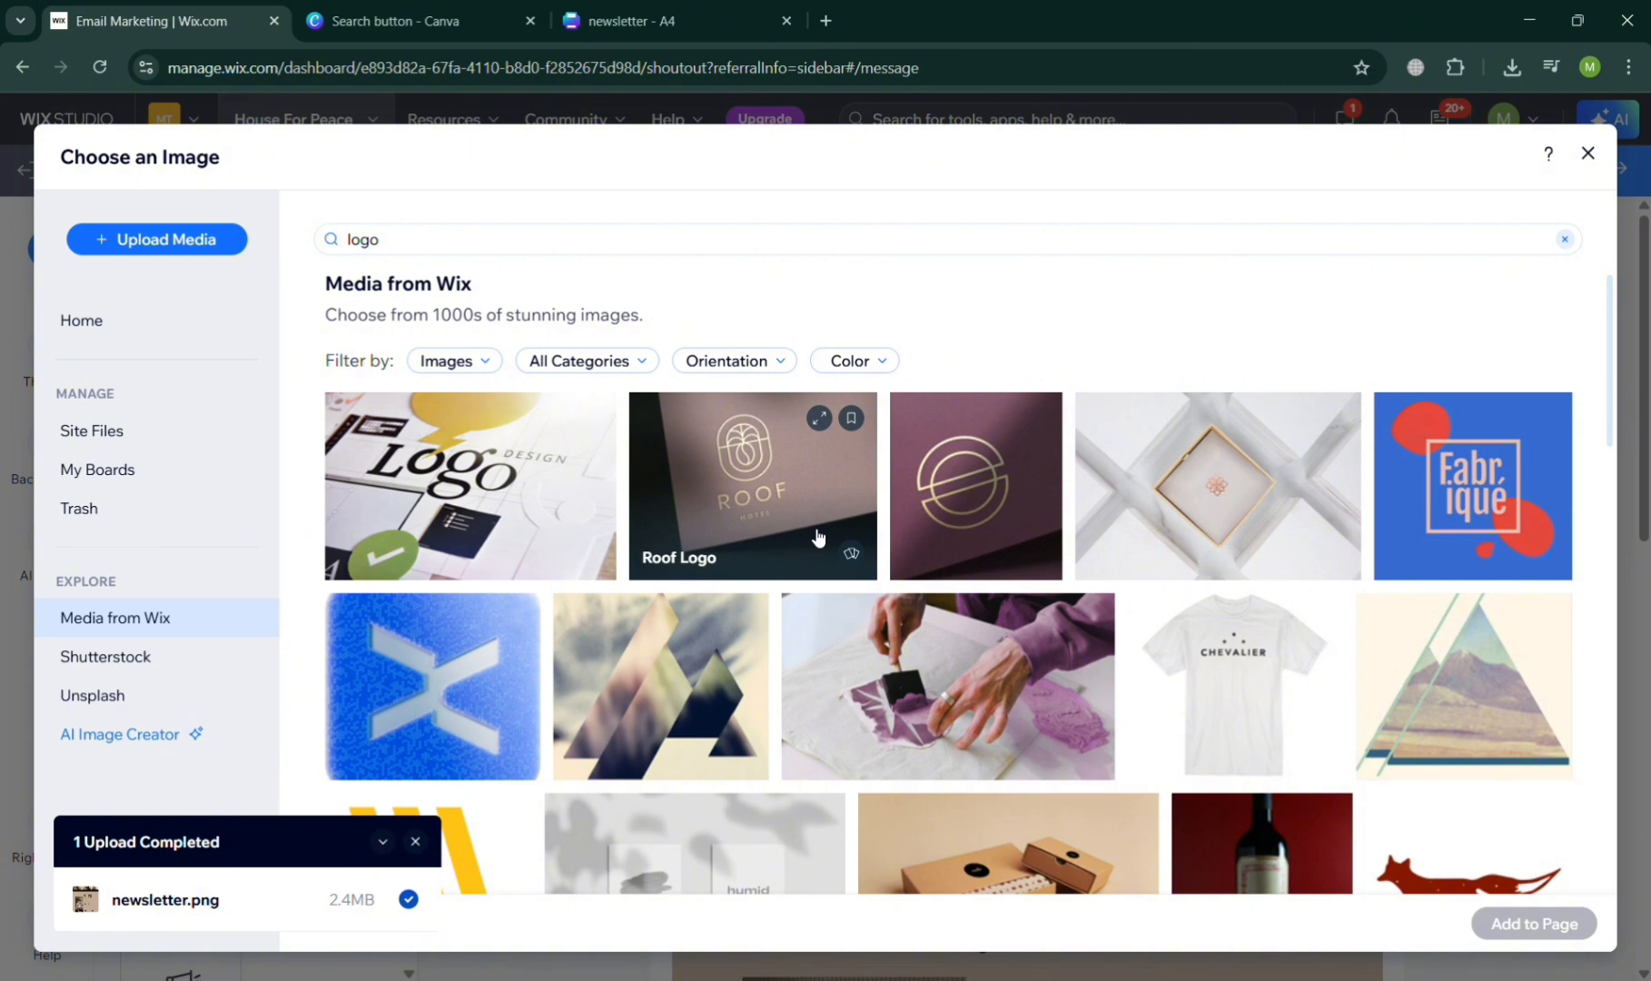
scroll(817, 537, "down", 3)
left_click(429, 420)
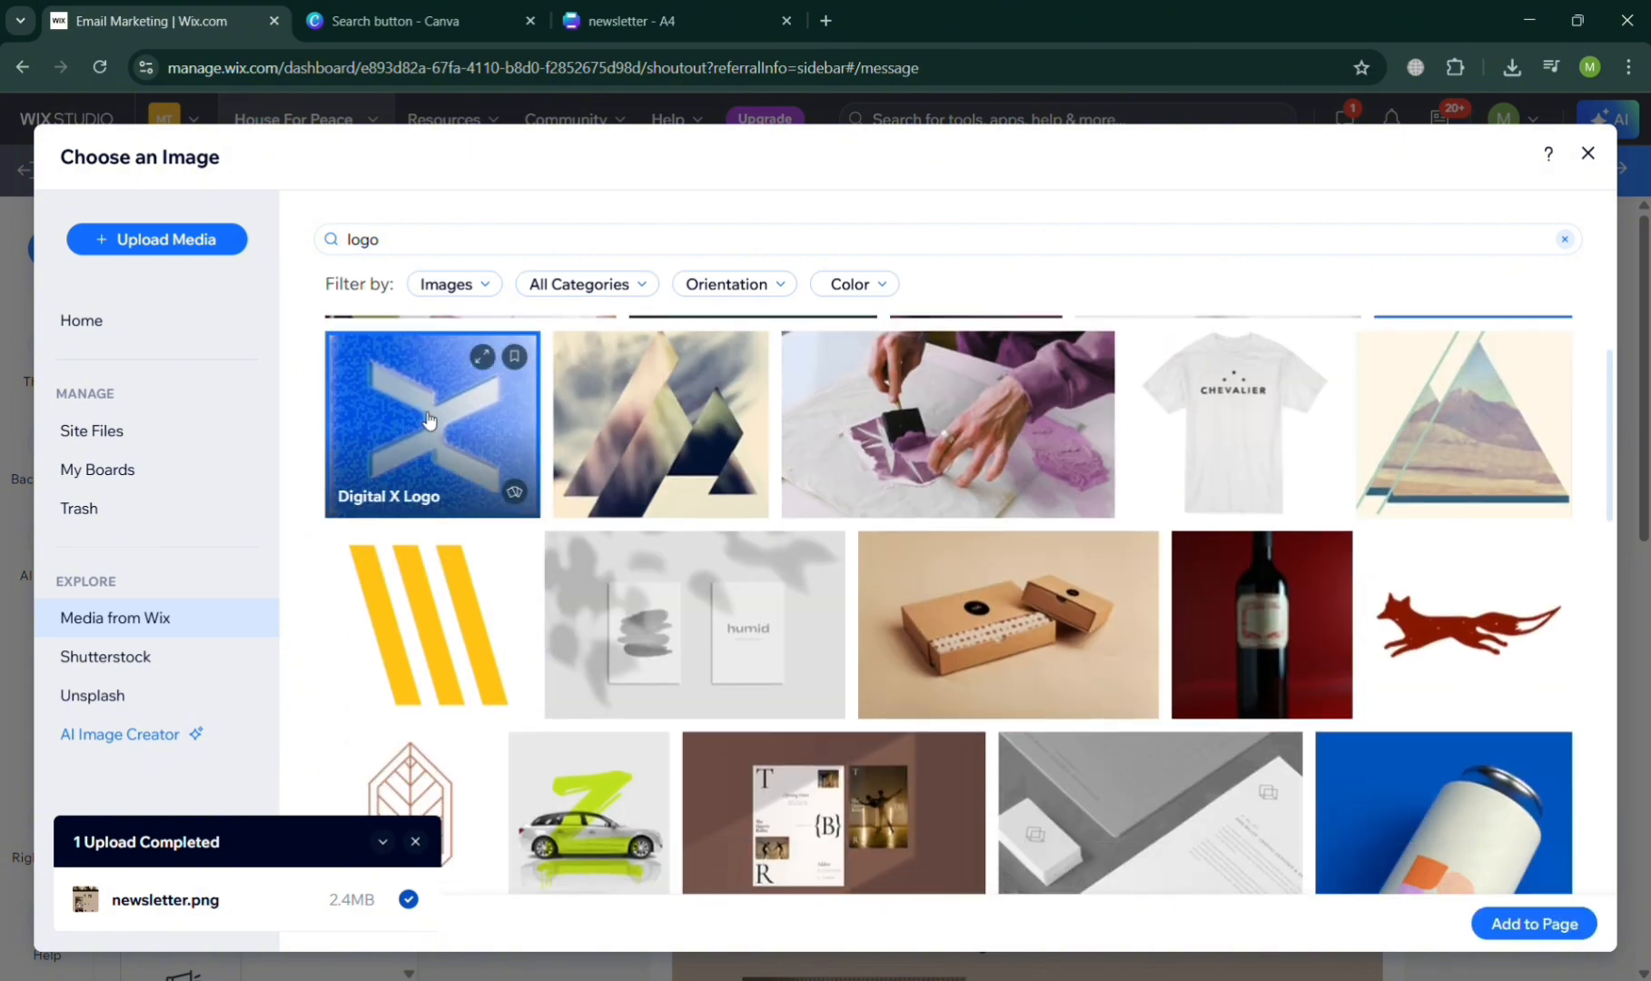
left_click(1526, 923)
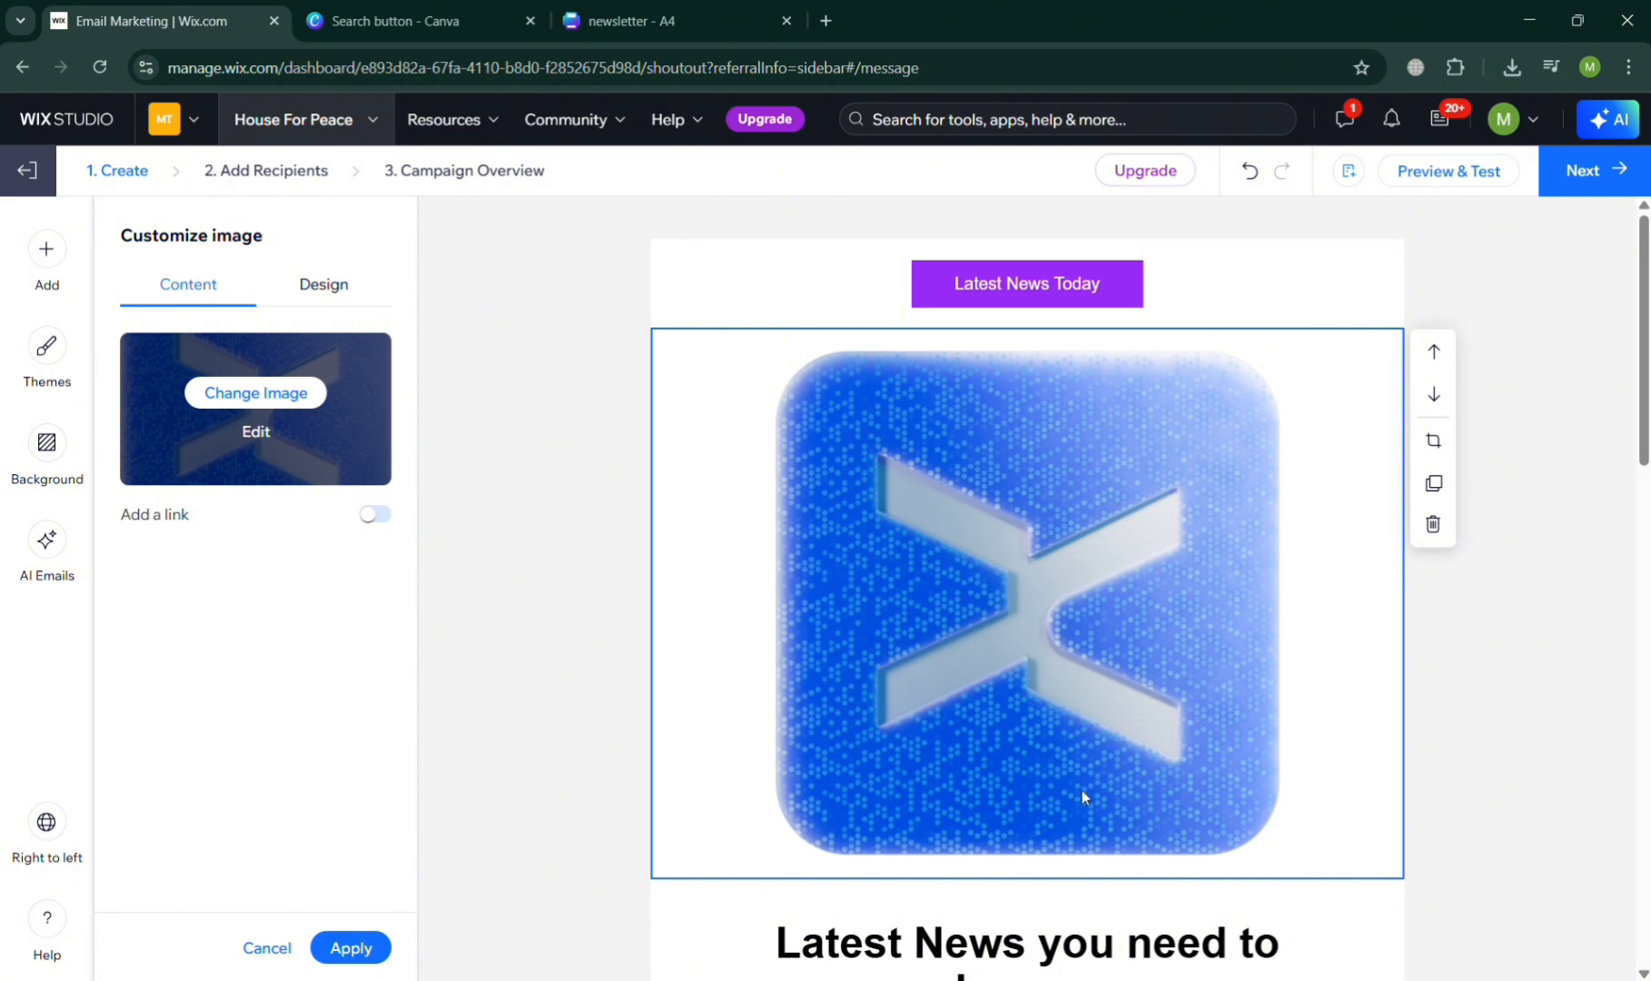
- Check the Digital X Logo image in Photo Studio and remove the image from the email
left_click(256, 432)
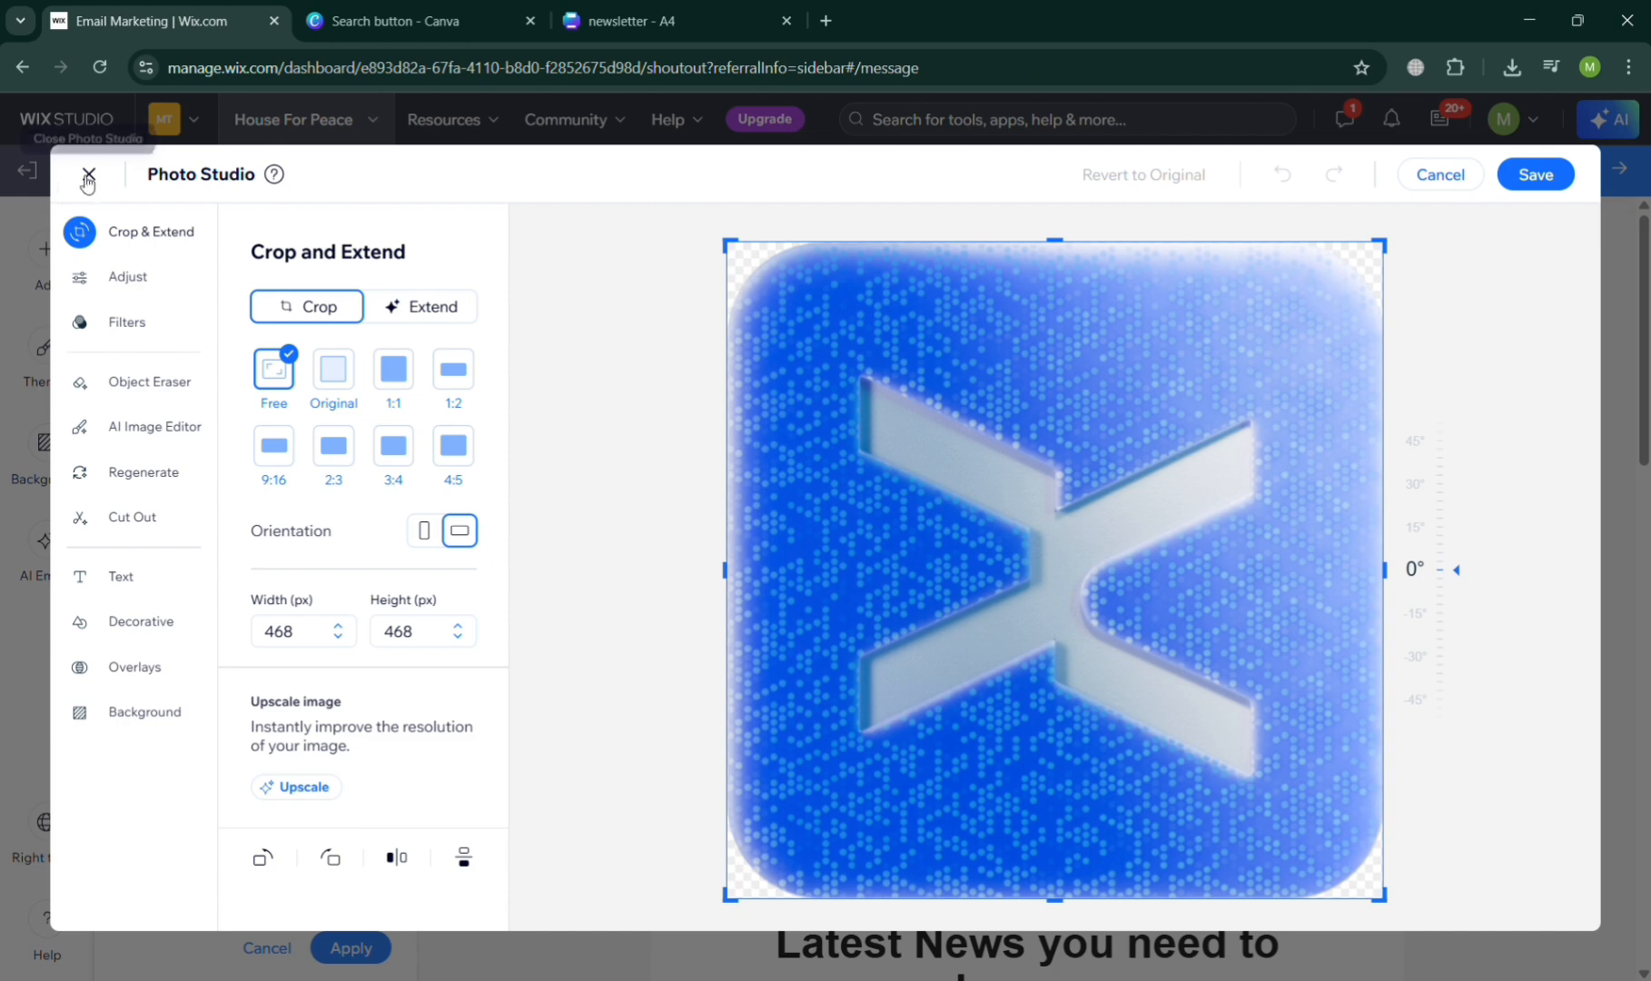
left_click(88, 174)
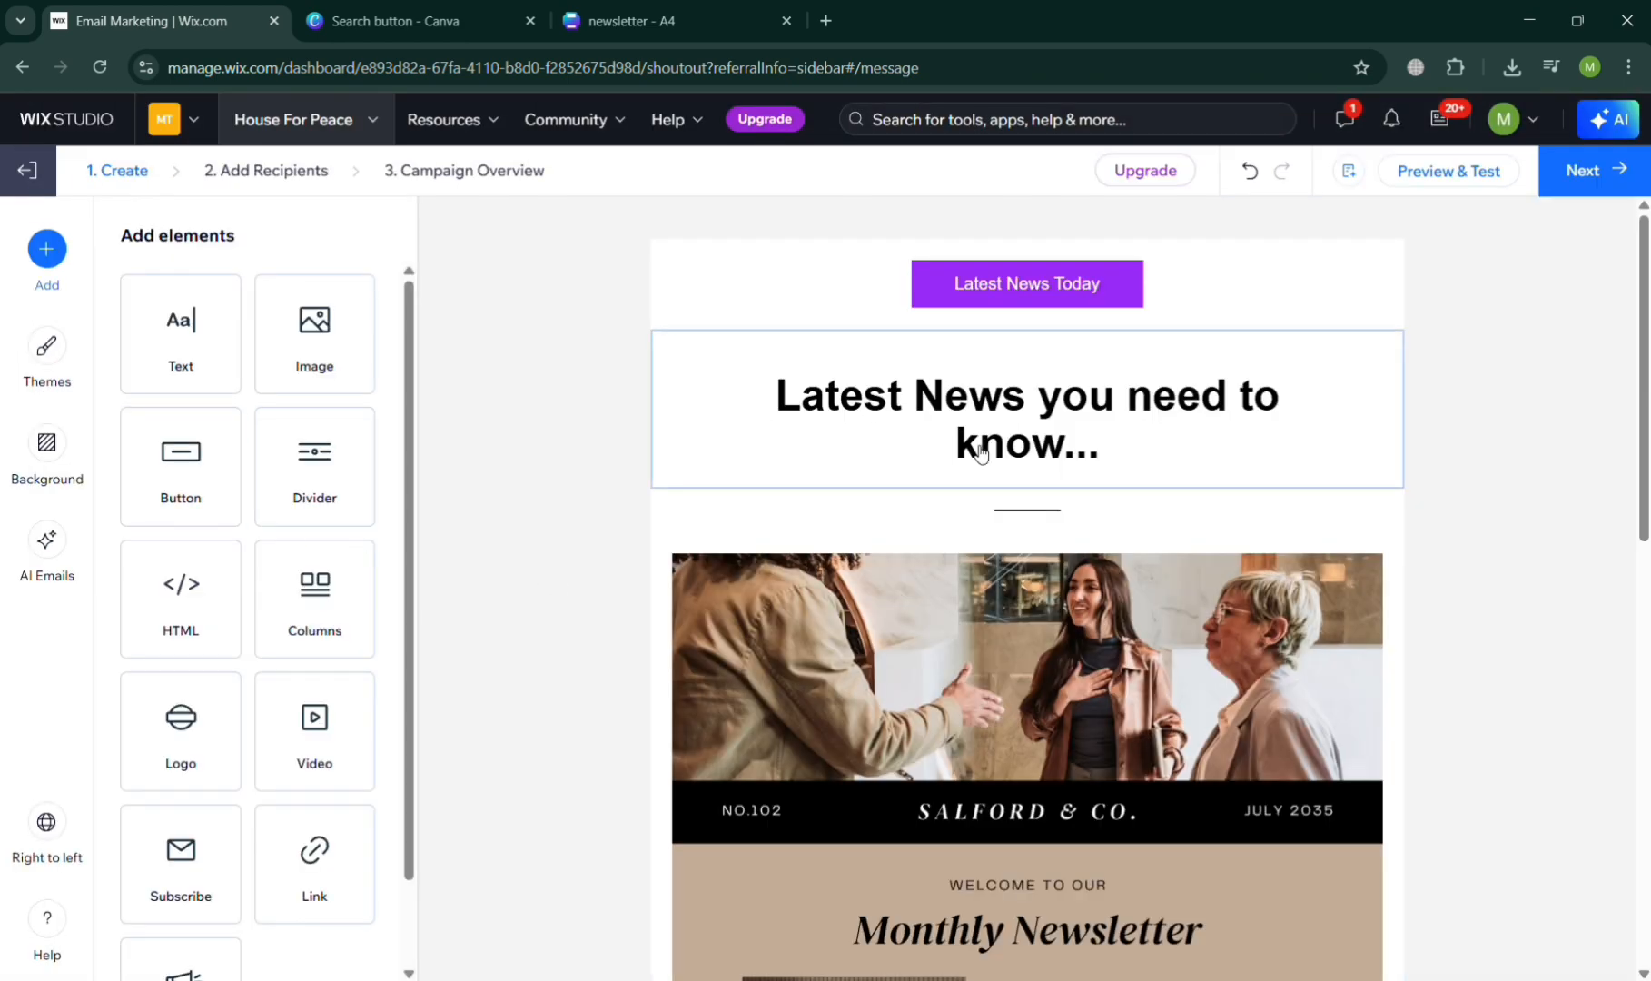
scroll(974, 693, "down", 10)
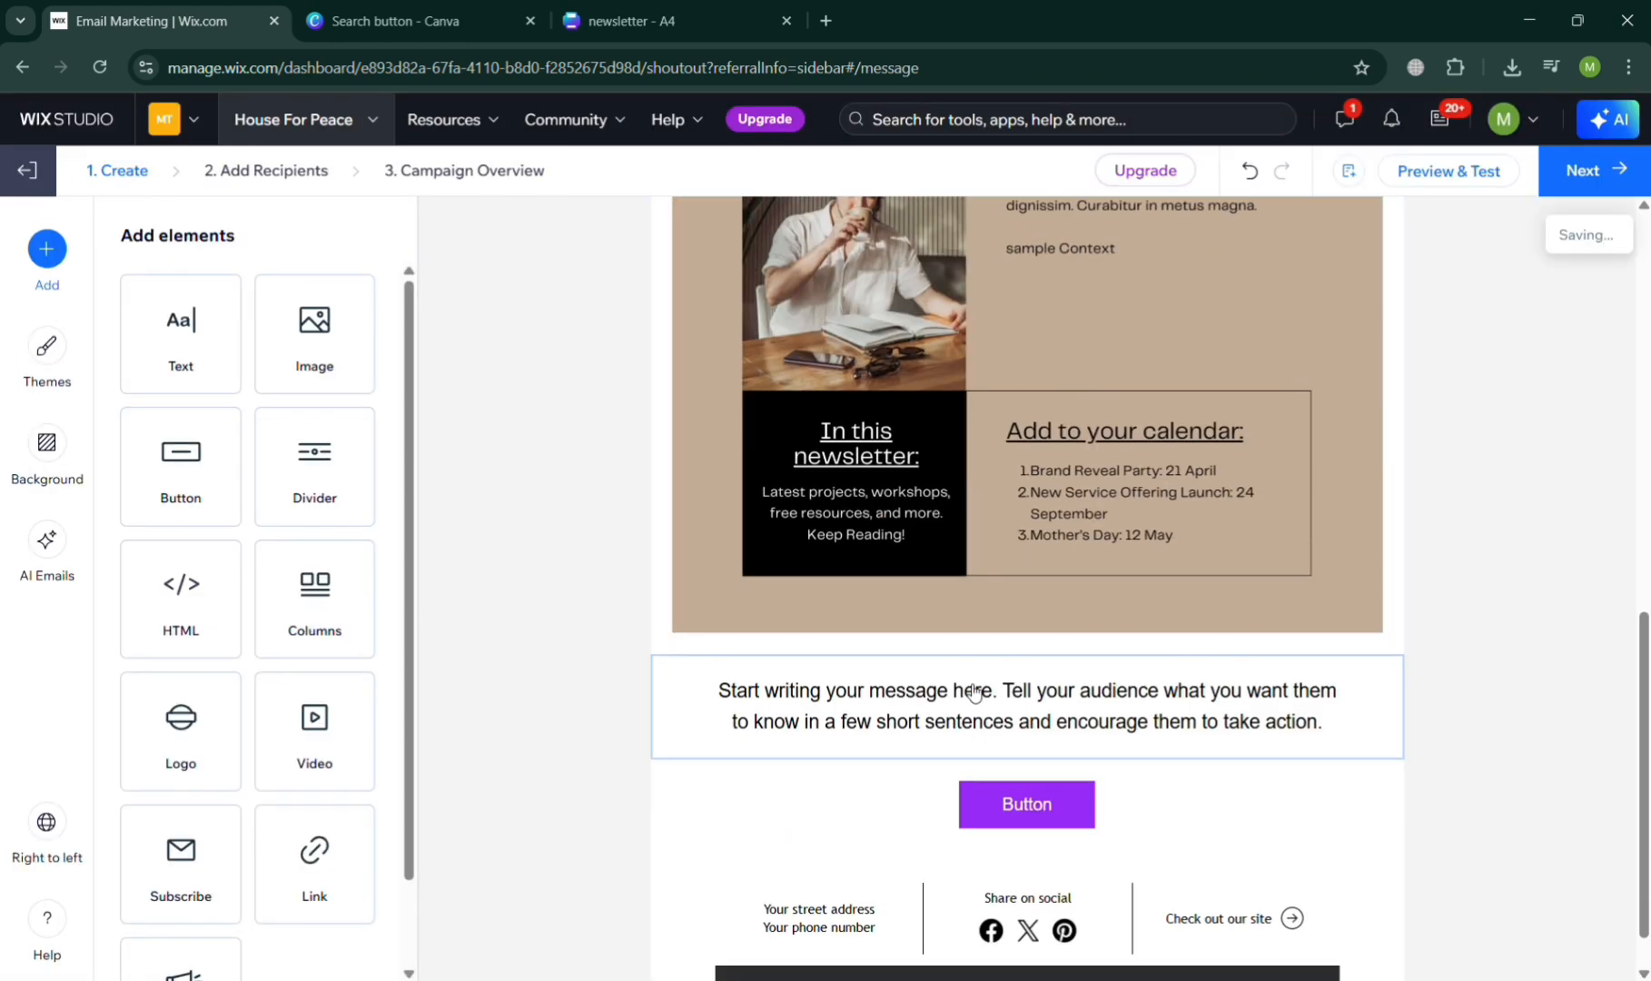
scroll(975, 690, "up", 1)
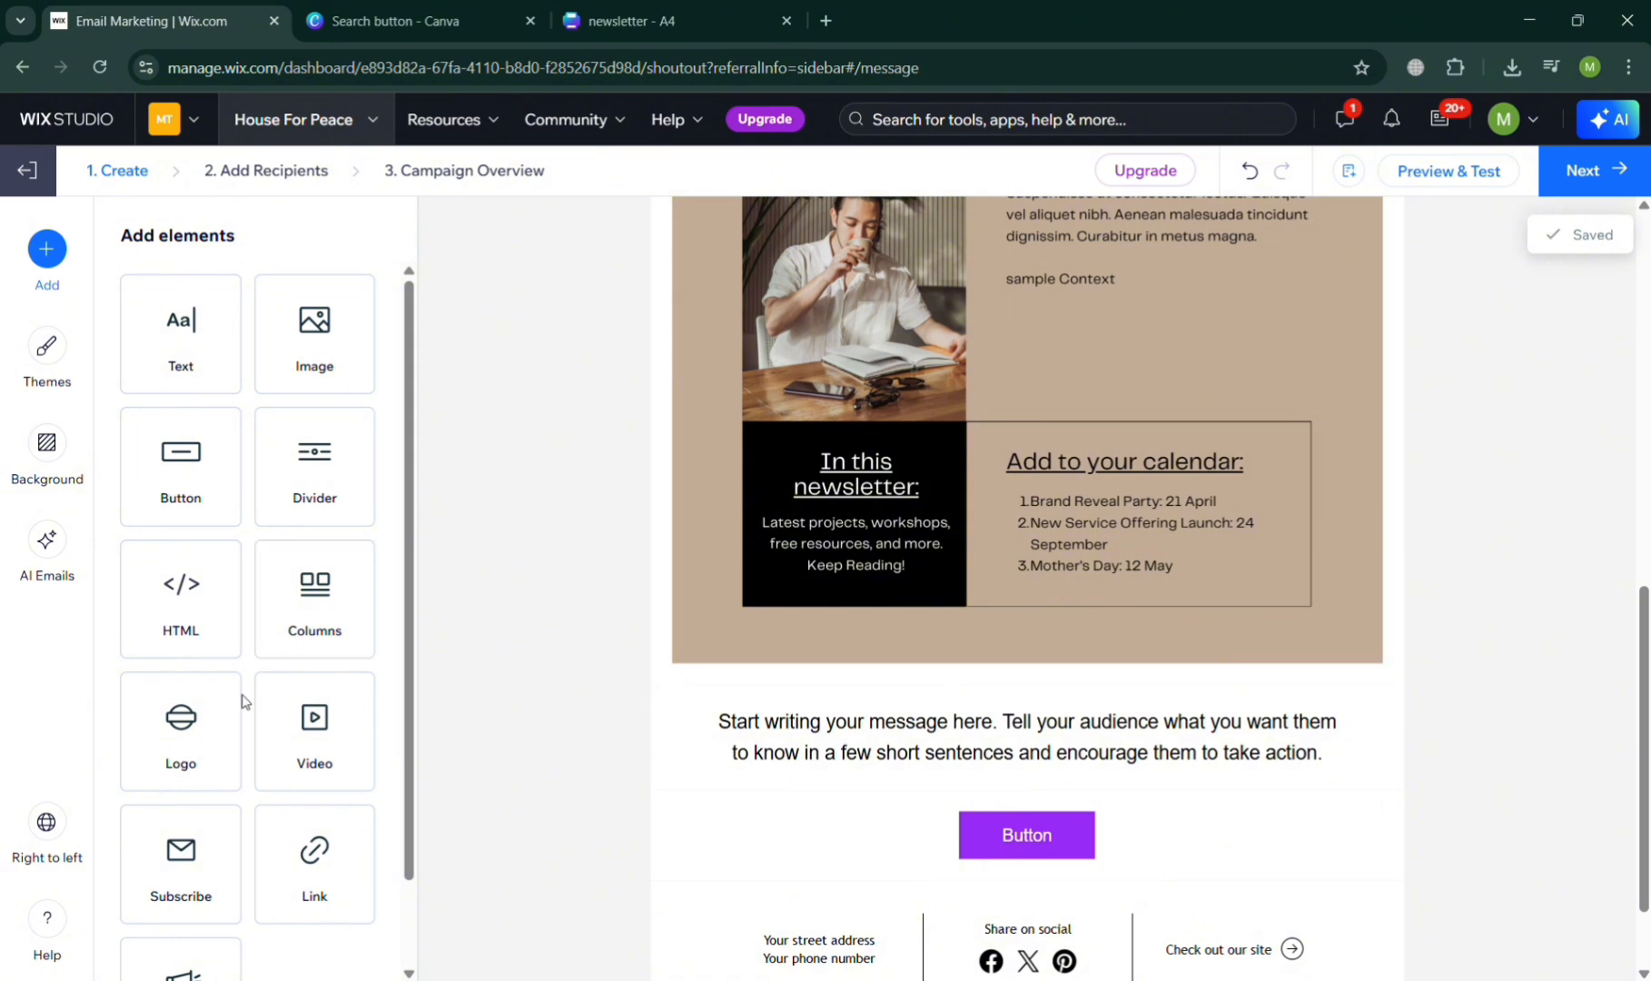
scroll(818, 622, "up", 7)
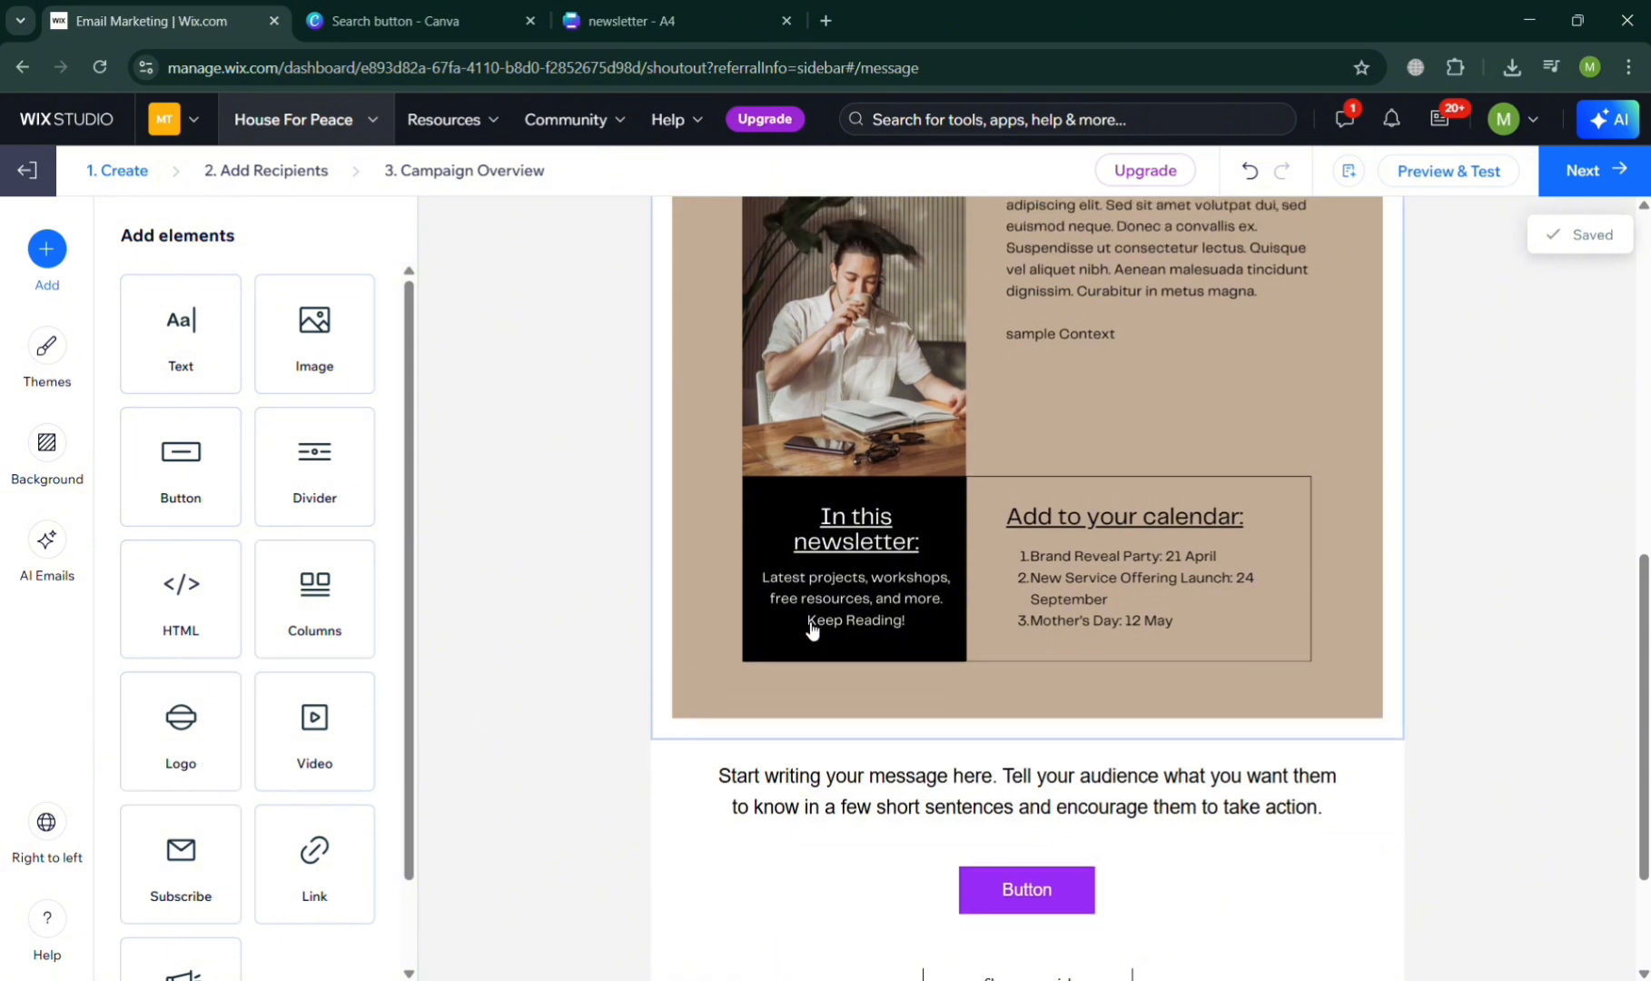
scroll(812, 631, "up", 3)
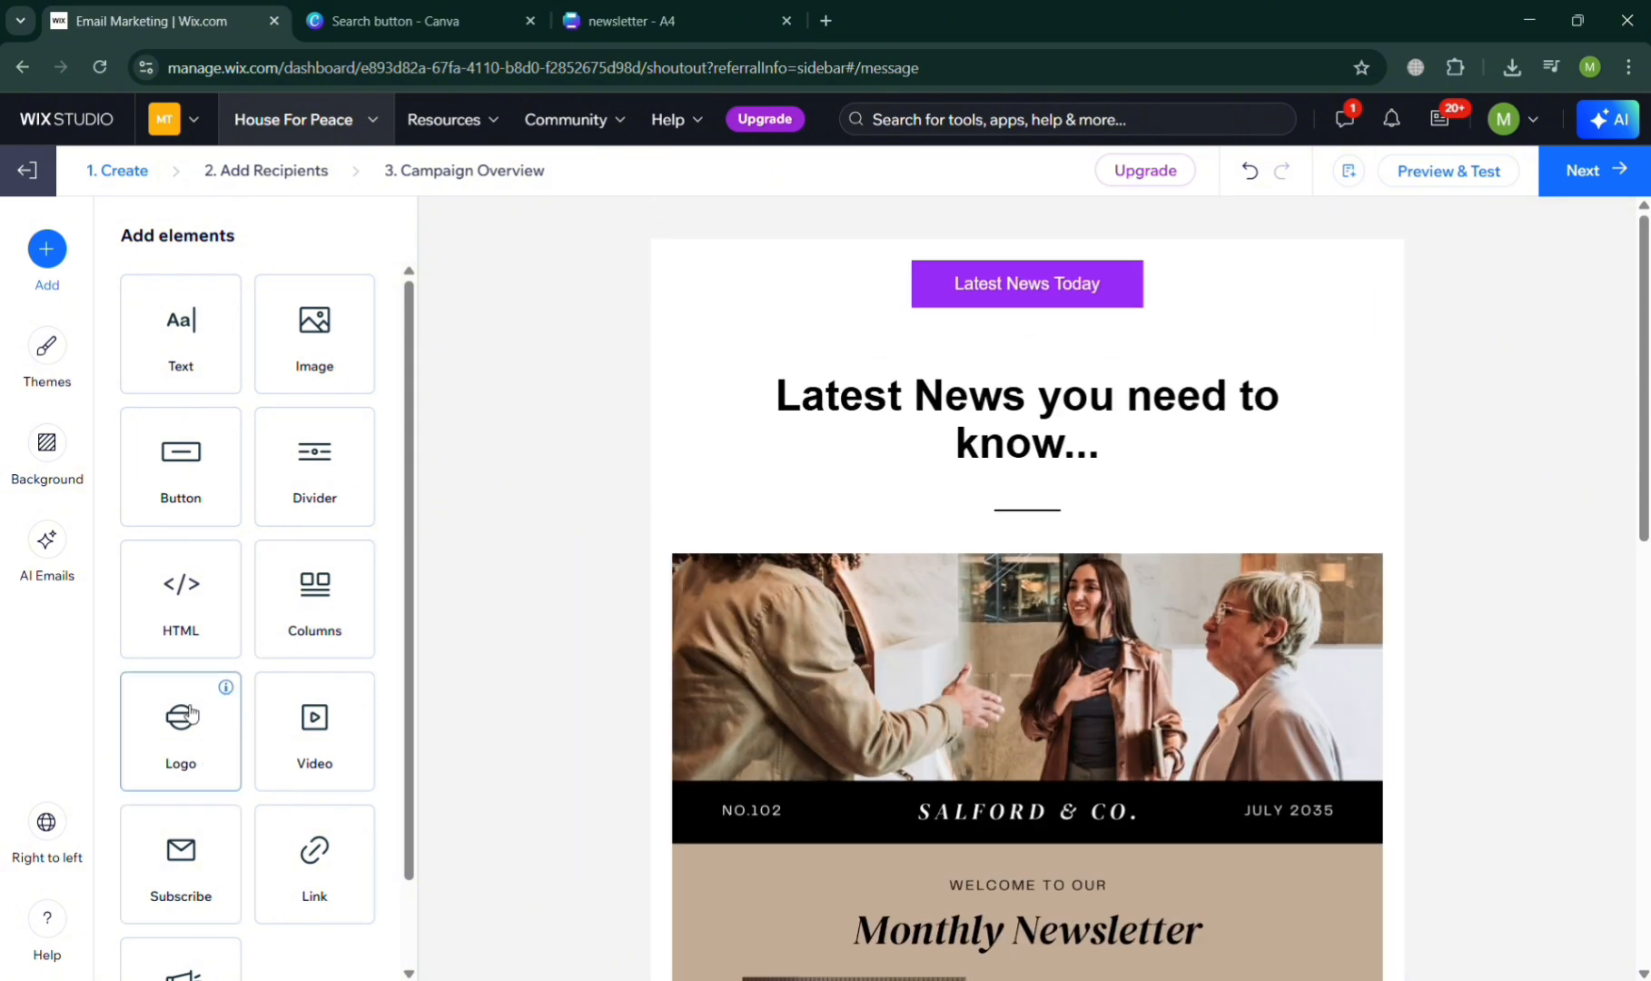
- Add a logo element above the Latest News Today button and fill it with Digital X Logo, found by searching Media from Wix for "logo"
left_click_drag(189, 713, 758, 346)
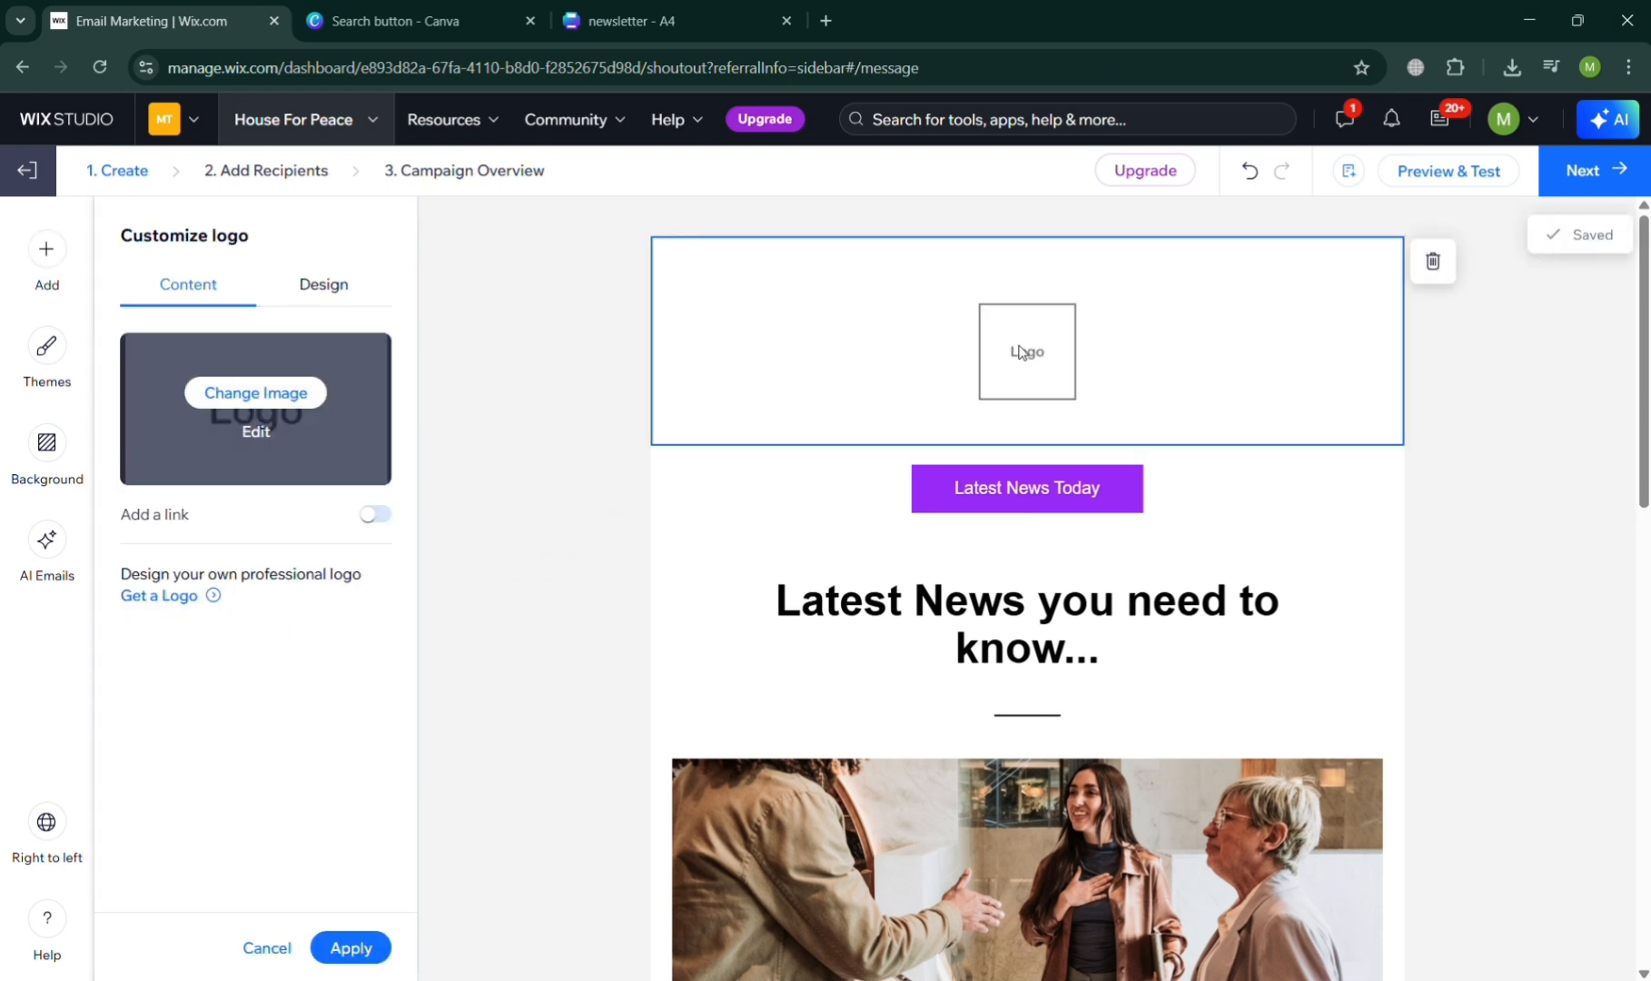
left_click(259, 392)
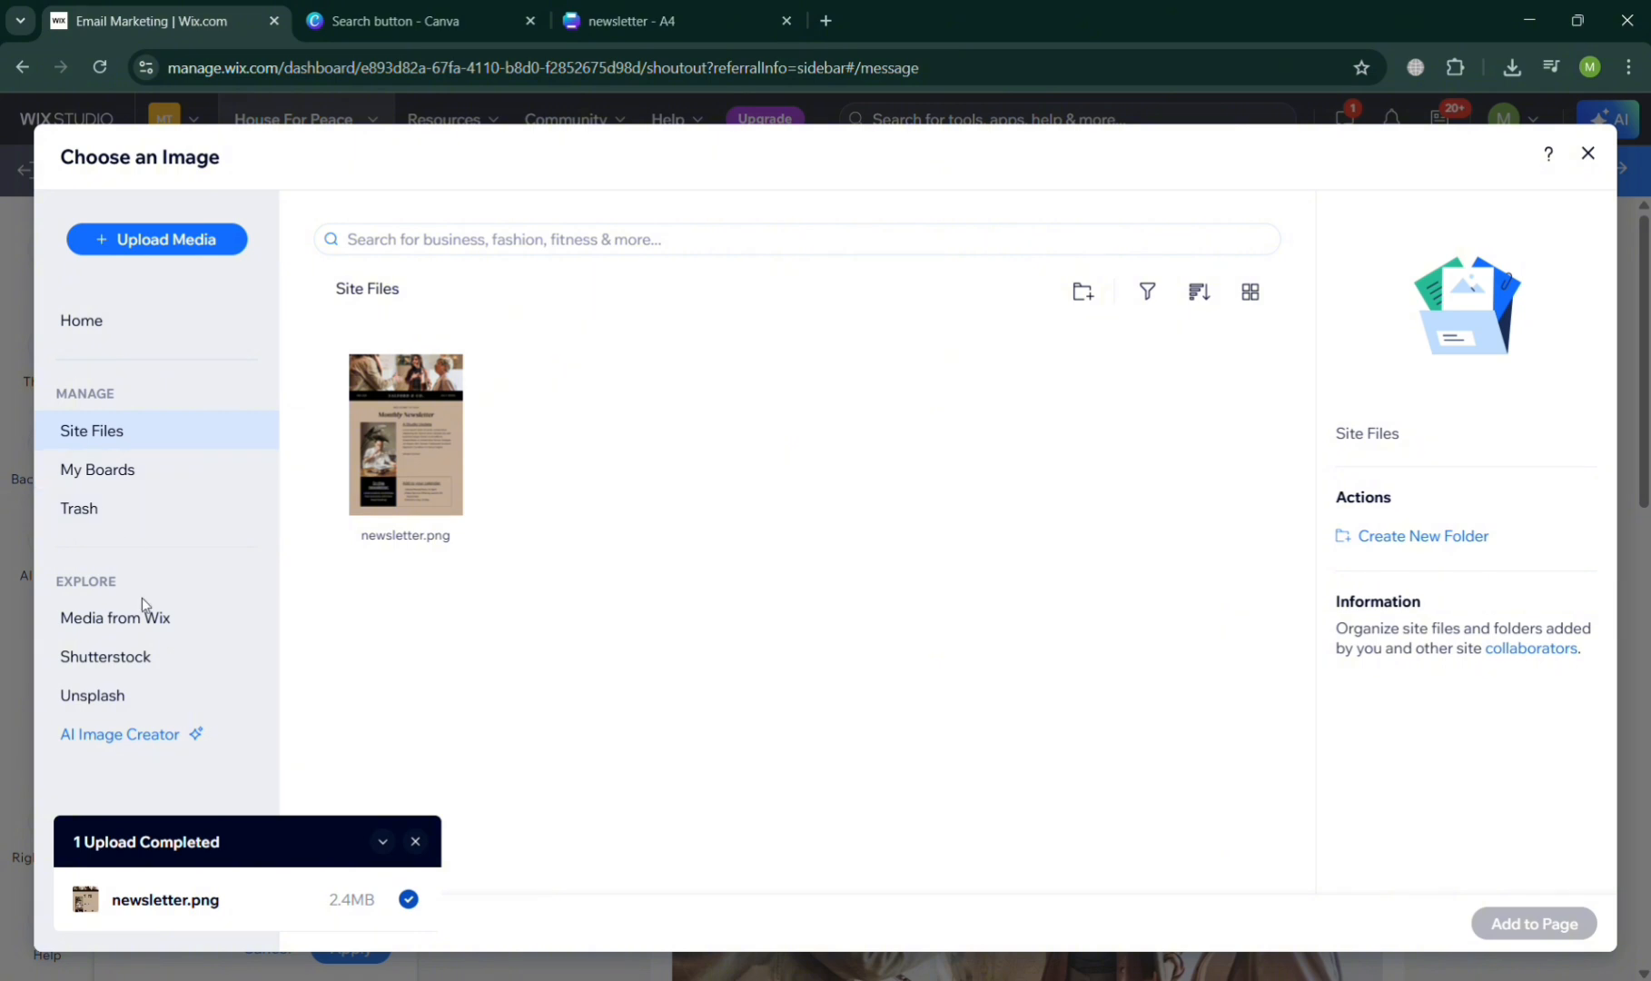
left_click(155, 627)
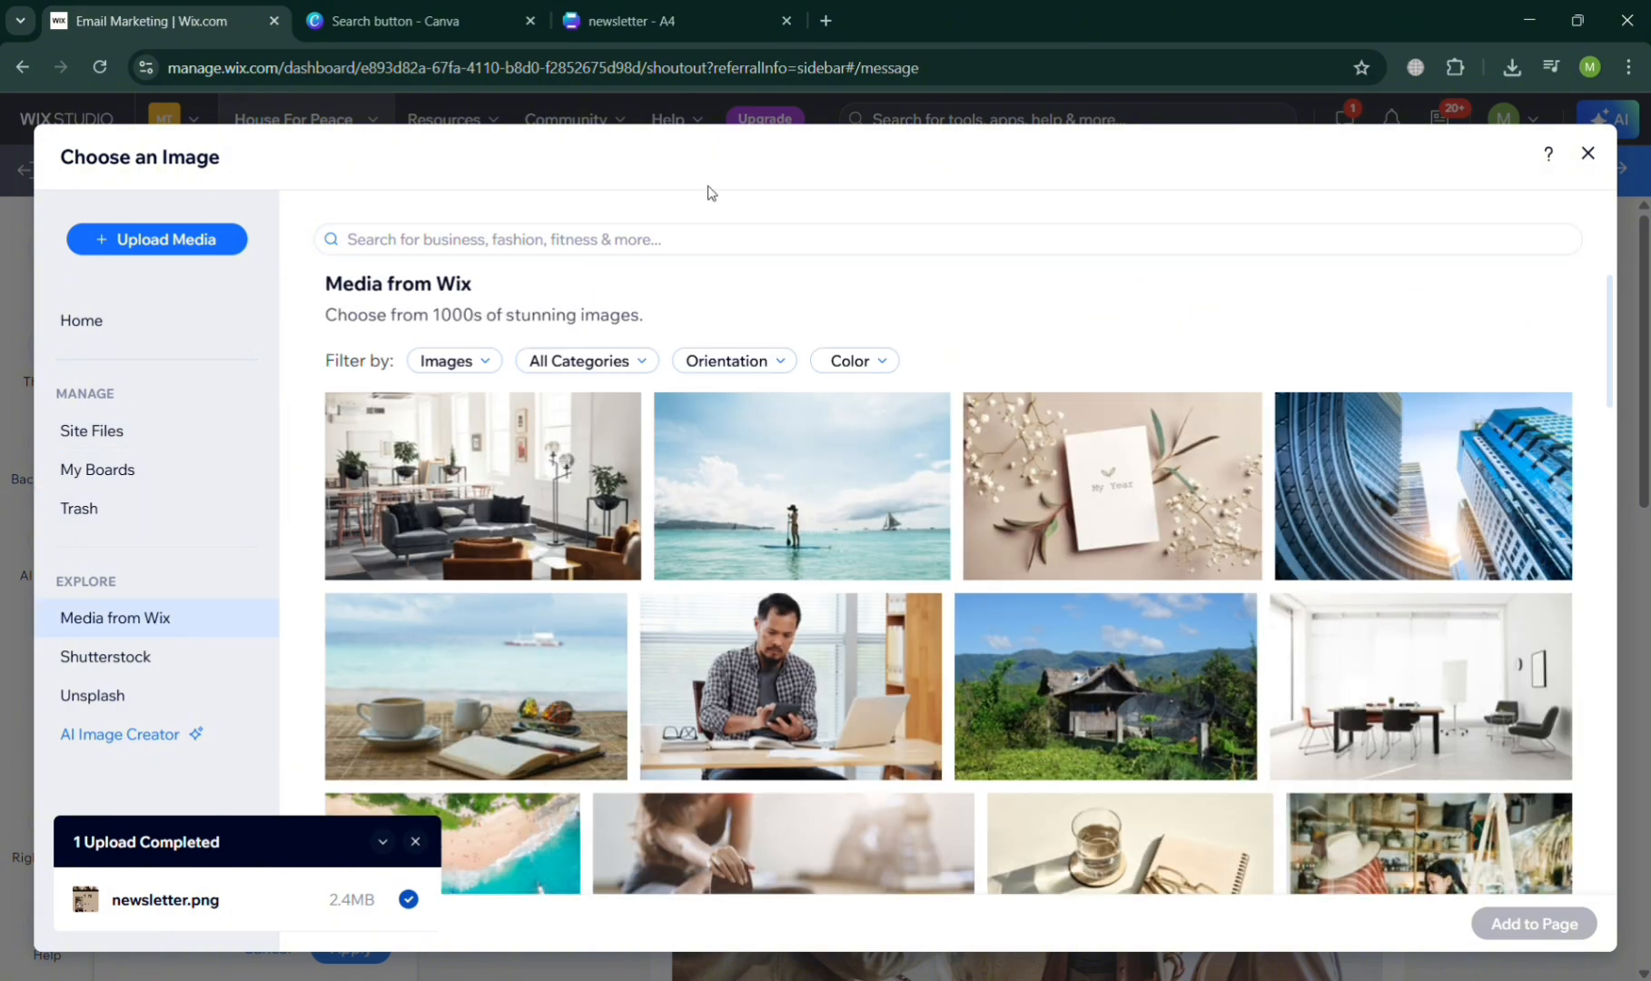
left_click(686, 252)
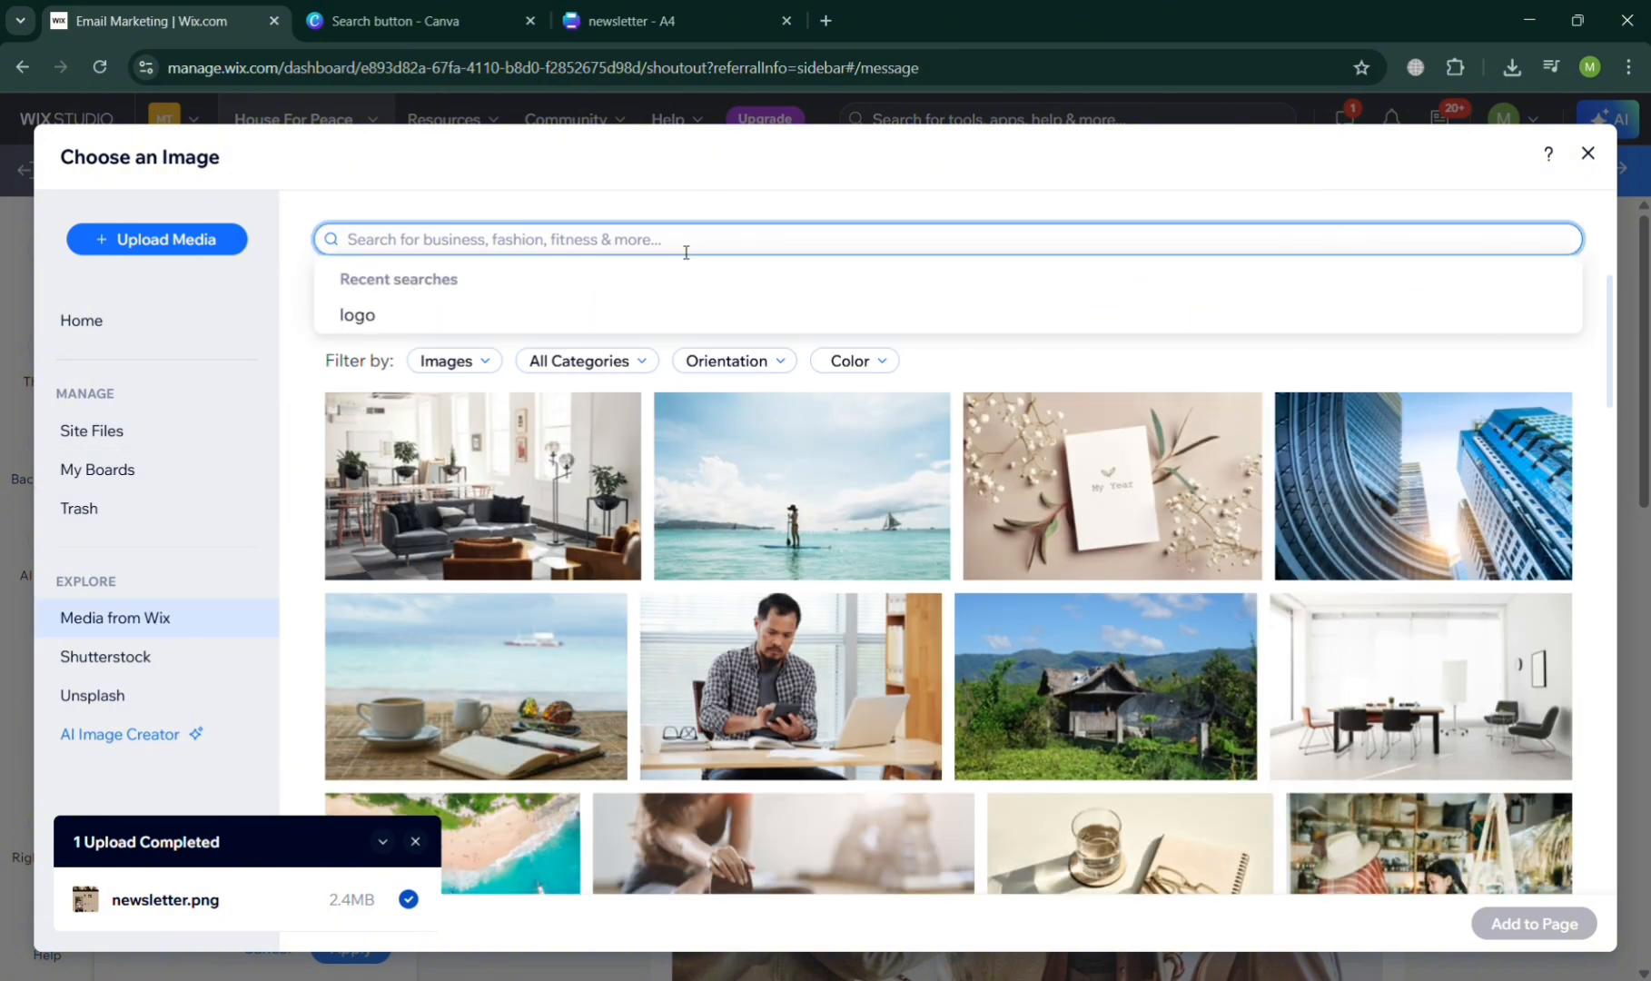
key("Return")
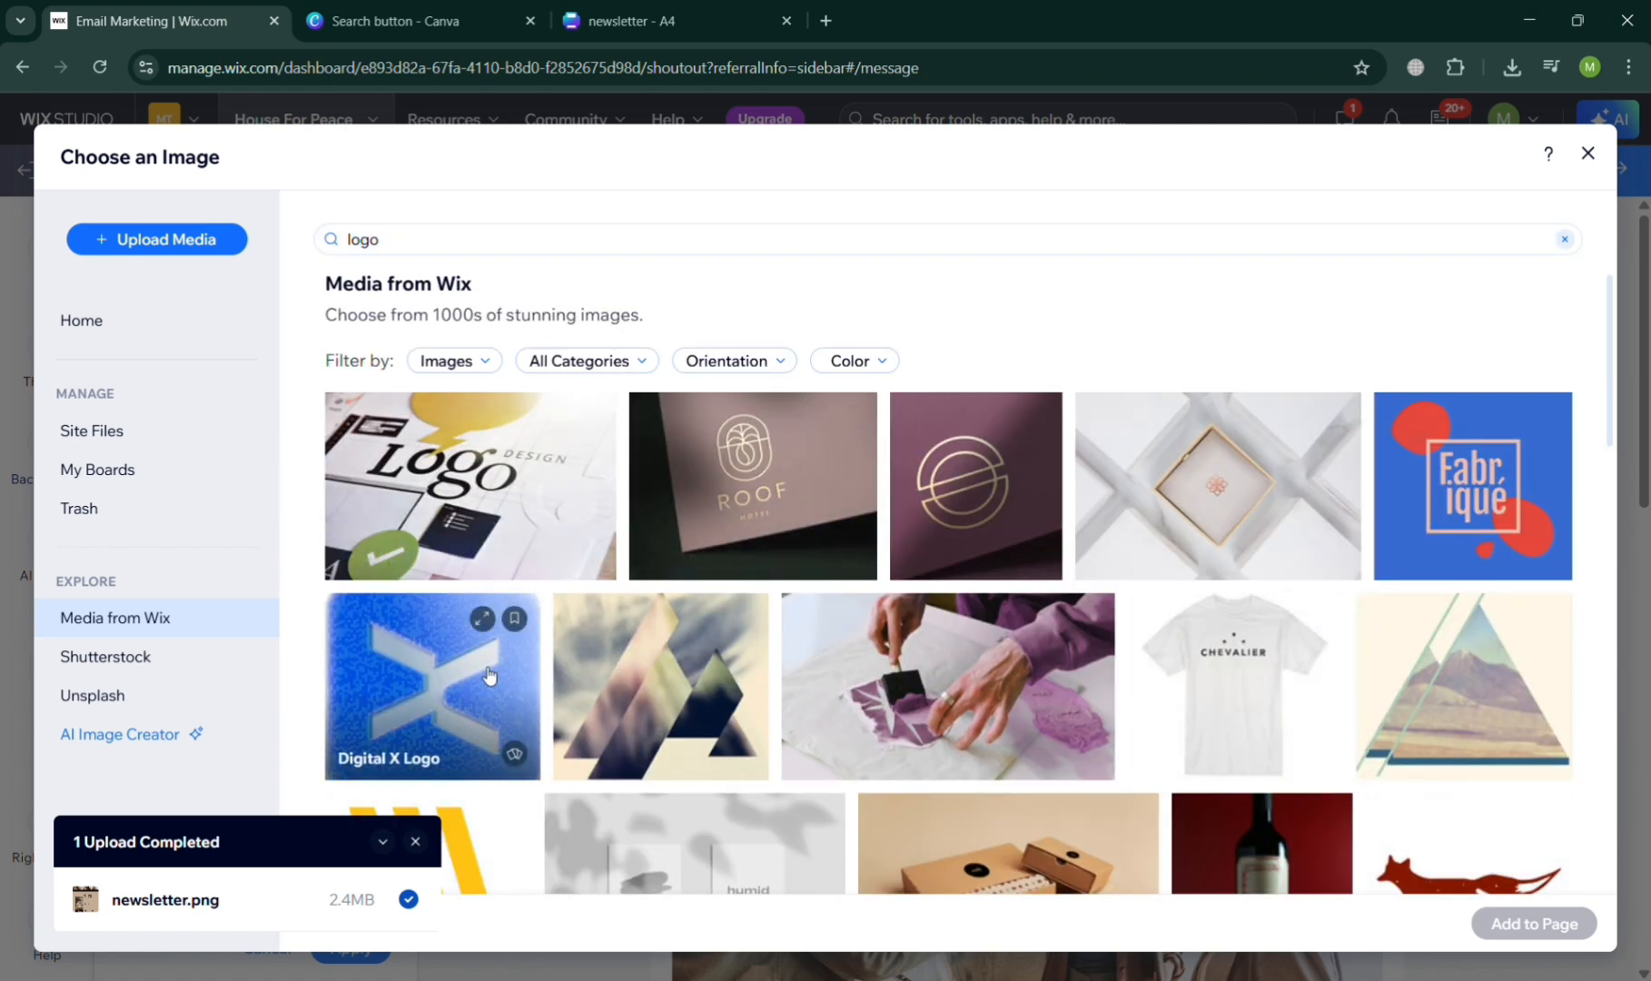
left_click(488, 674)
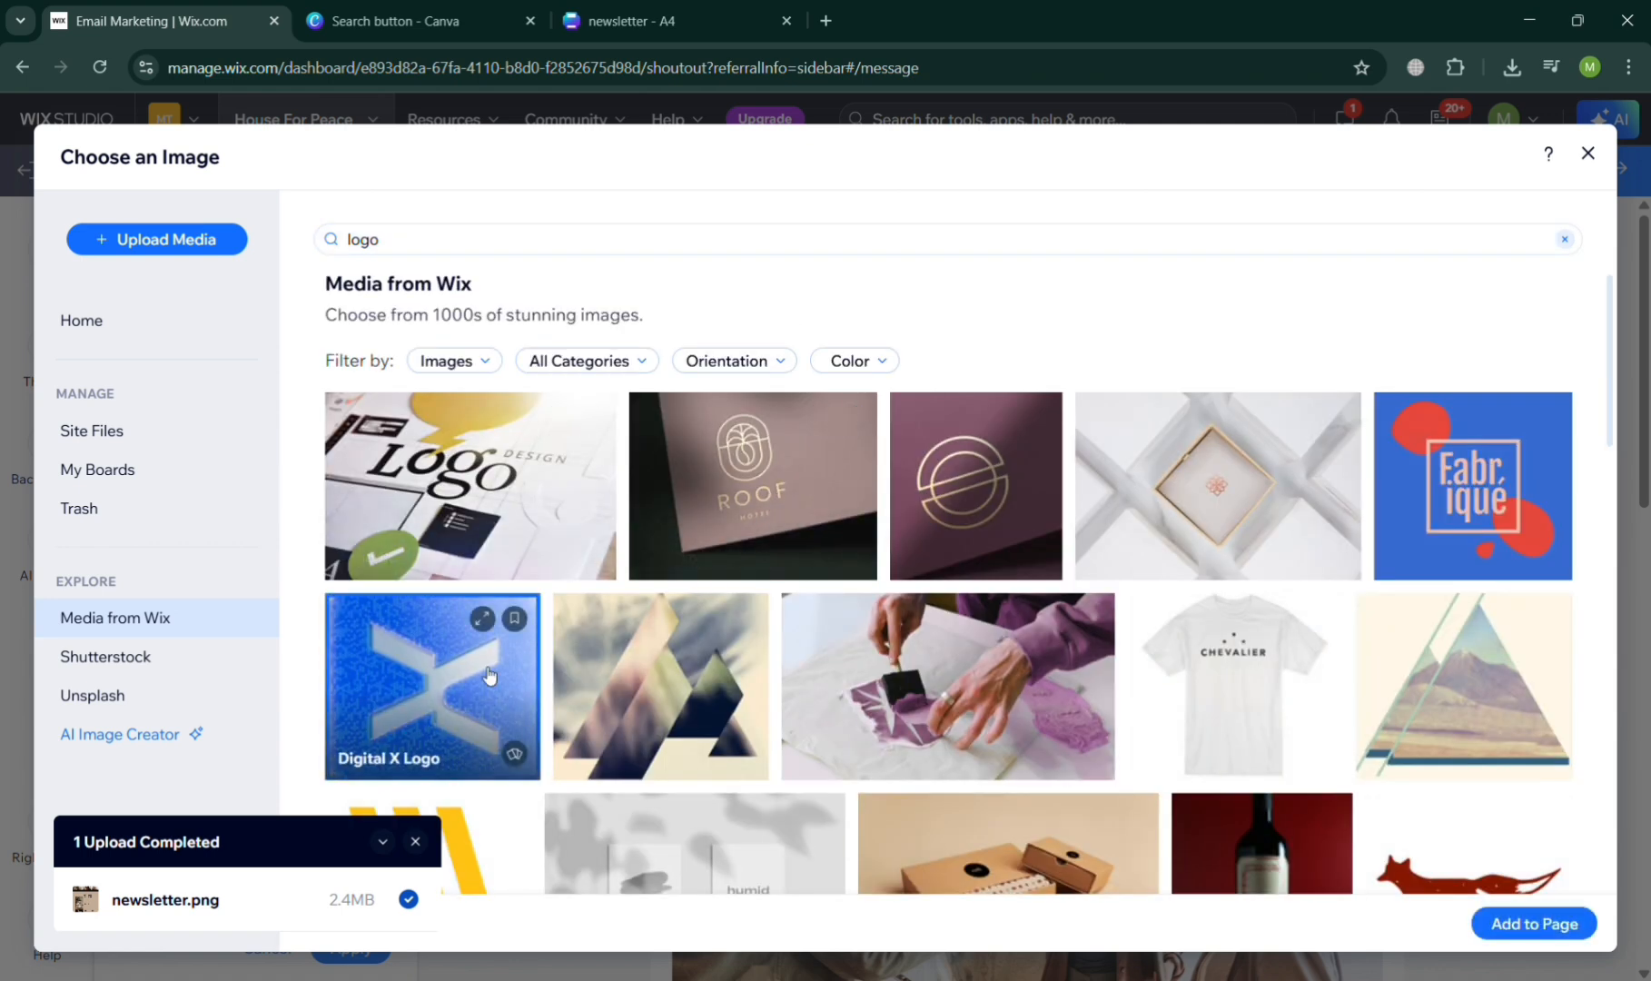
left_click(1534, 923)
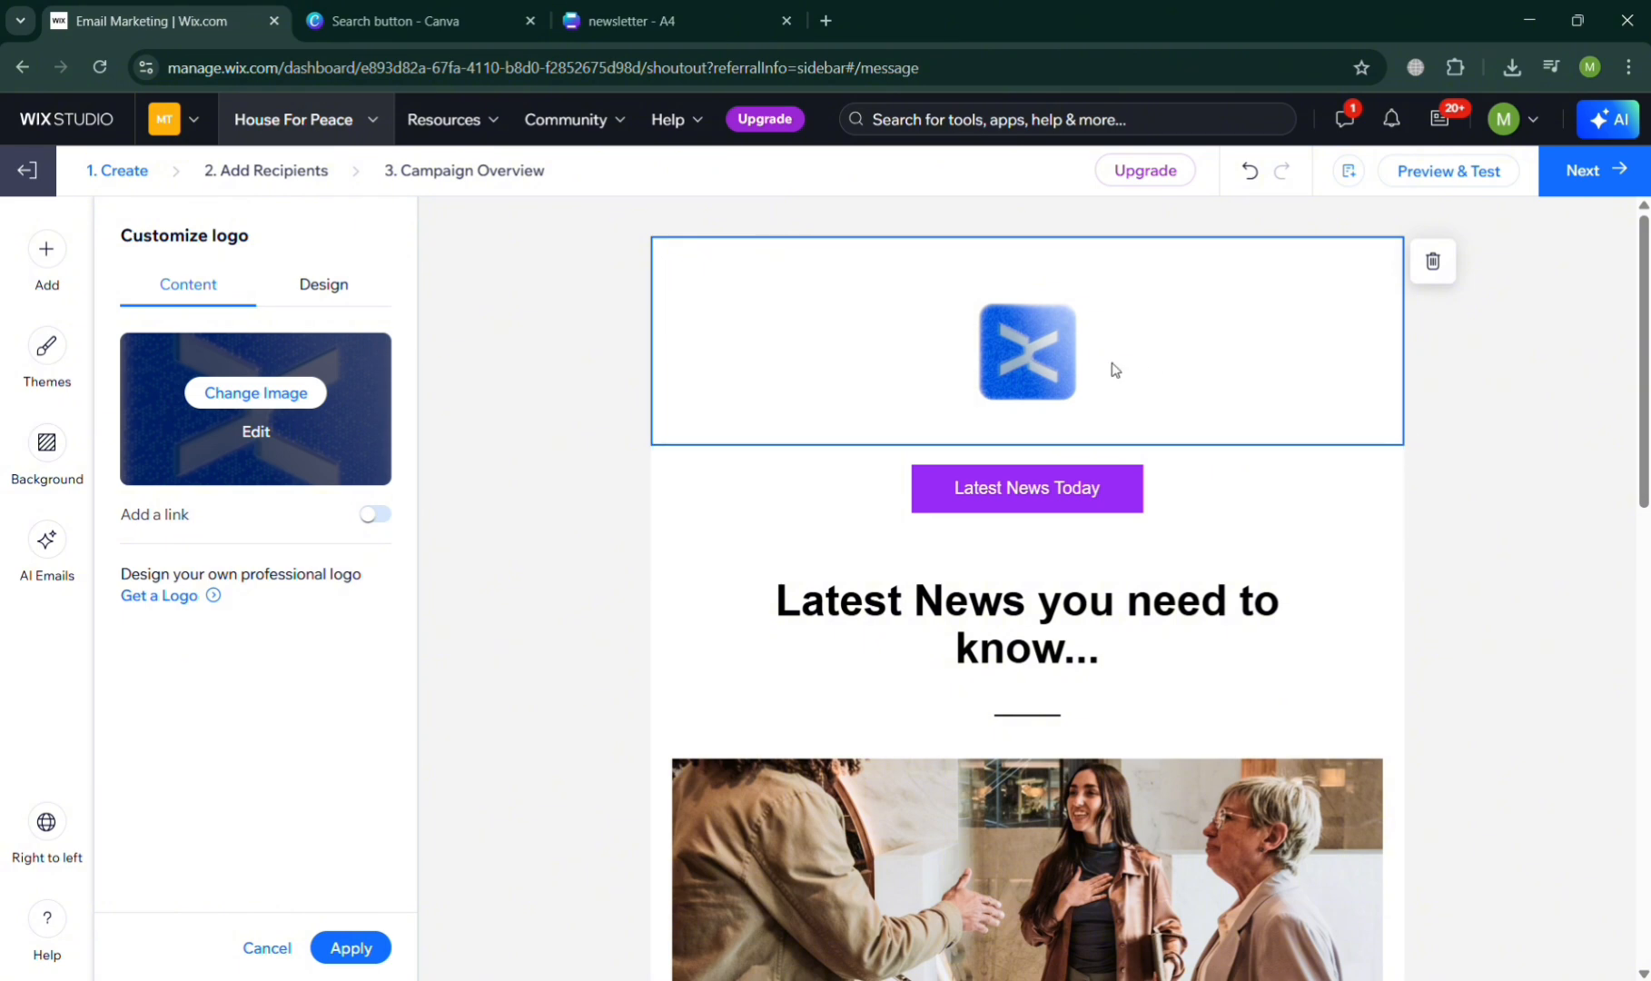
left_click(565, 578)
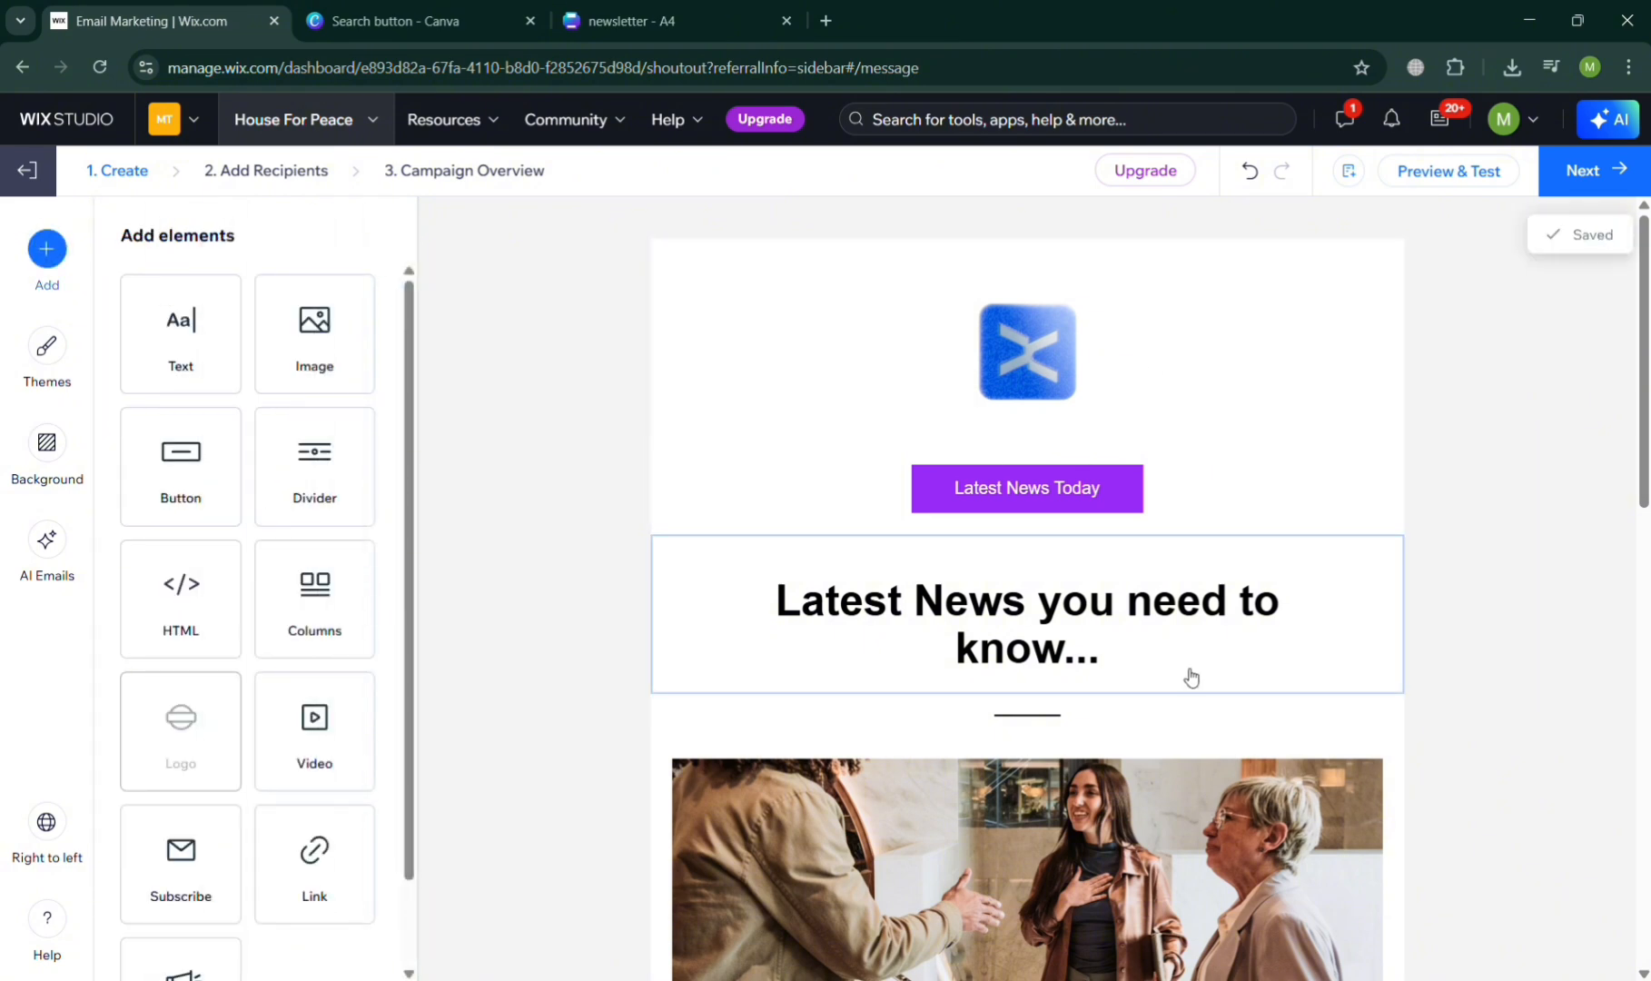
- Try several patterns for the email background and apply the green diagonal-stripe pattern
scroll(1187, 675, "down", 10)
scroll(1191, 677, "down", 2)
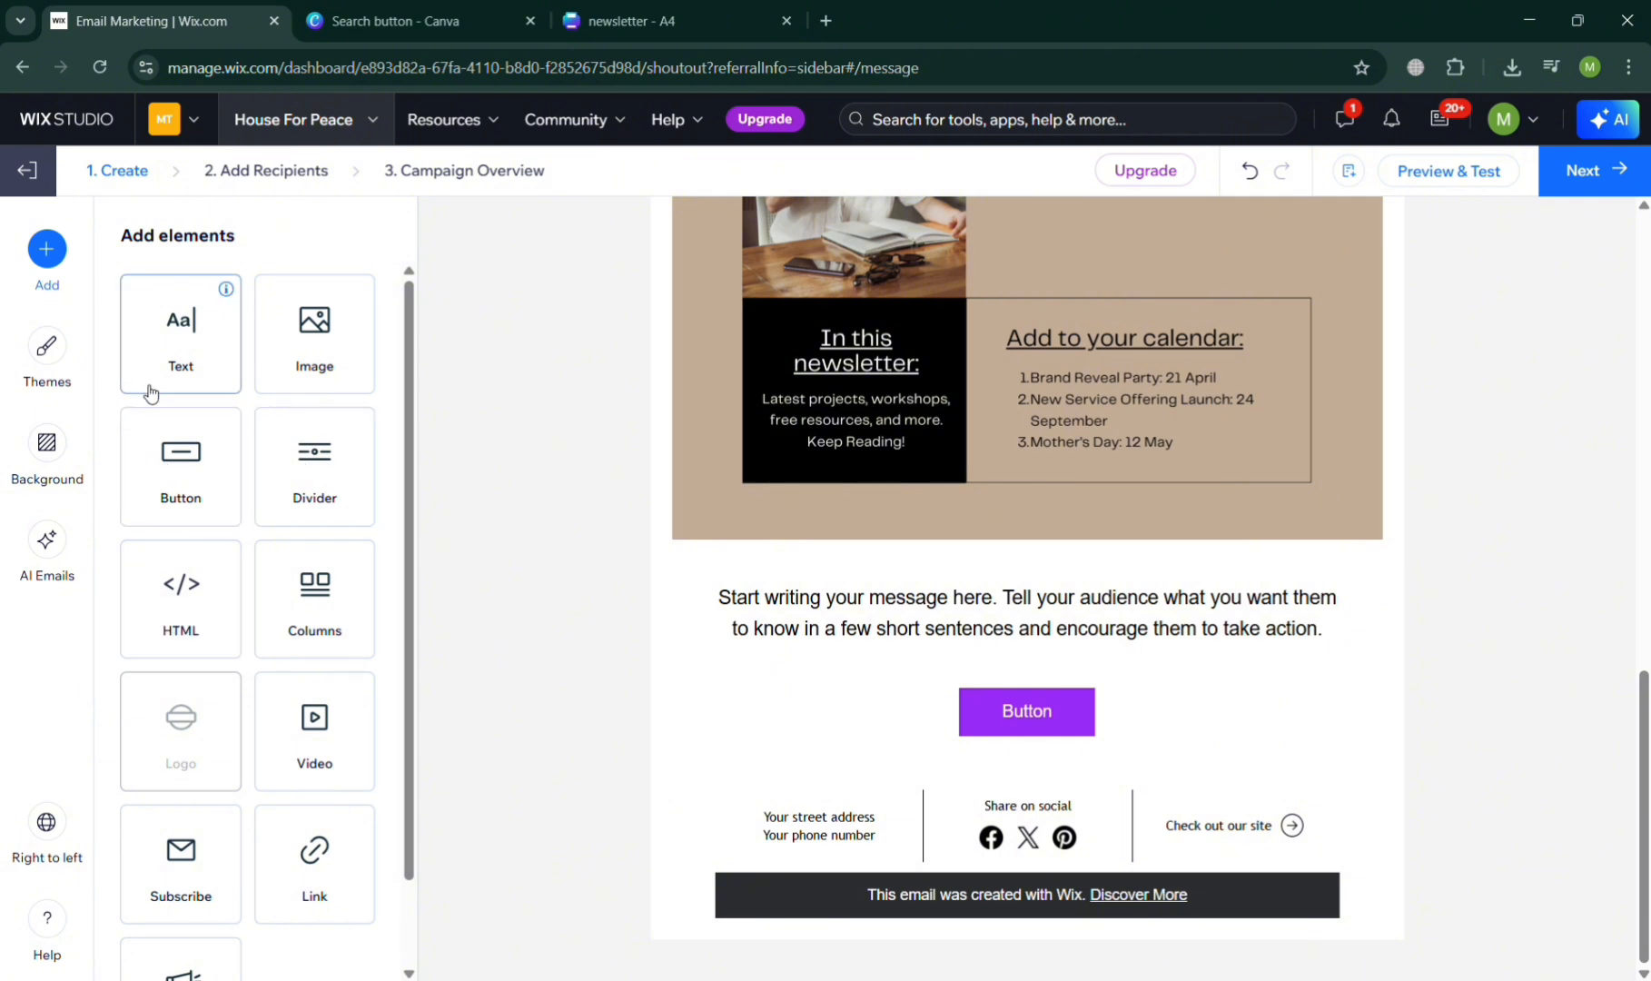
left_click(53, 443)
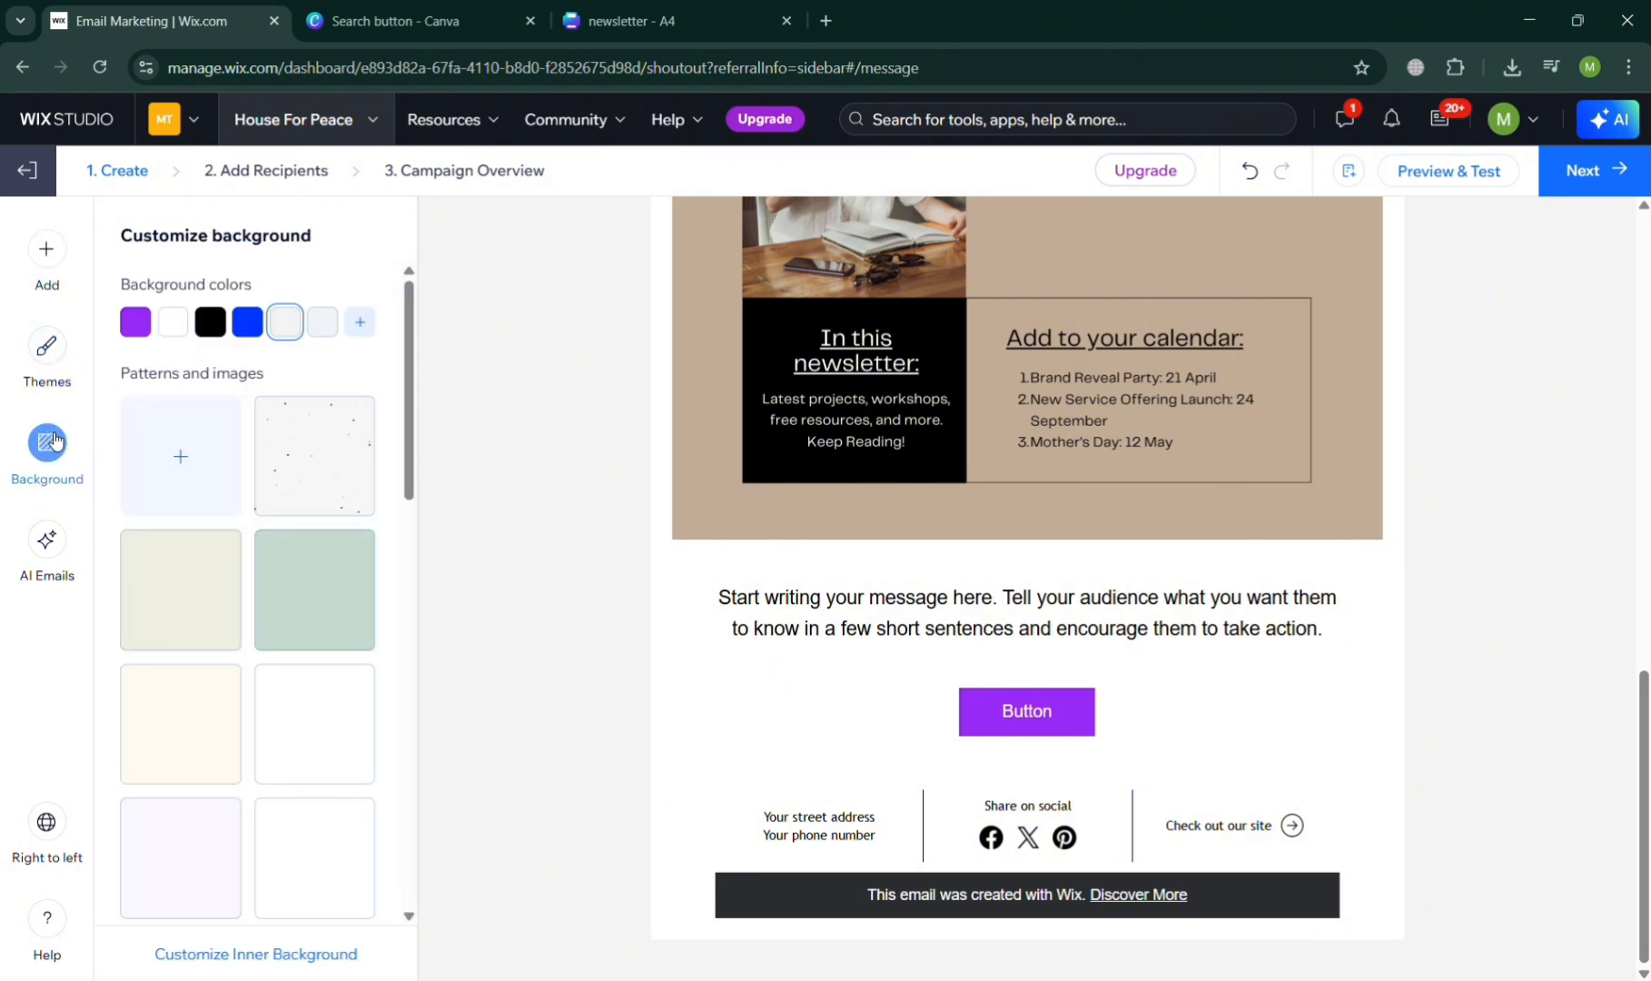
left_click(186, 769)
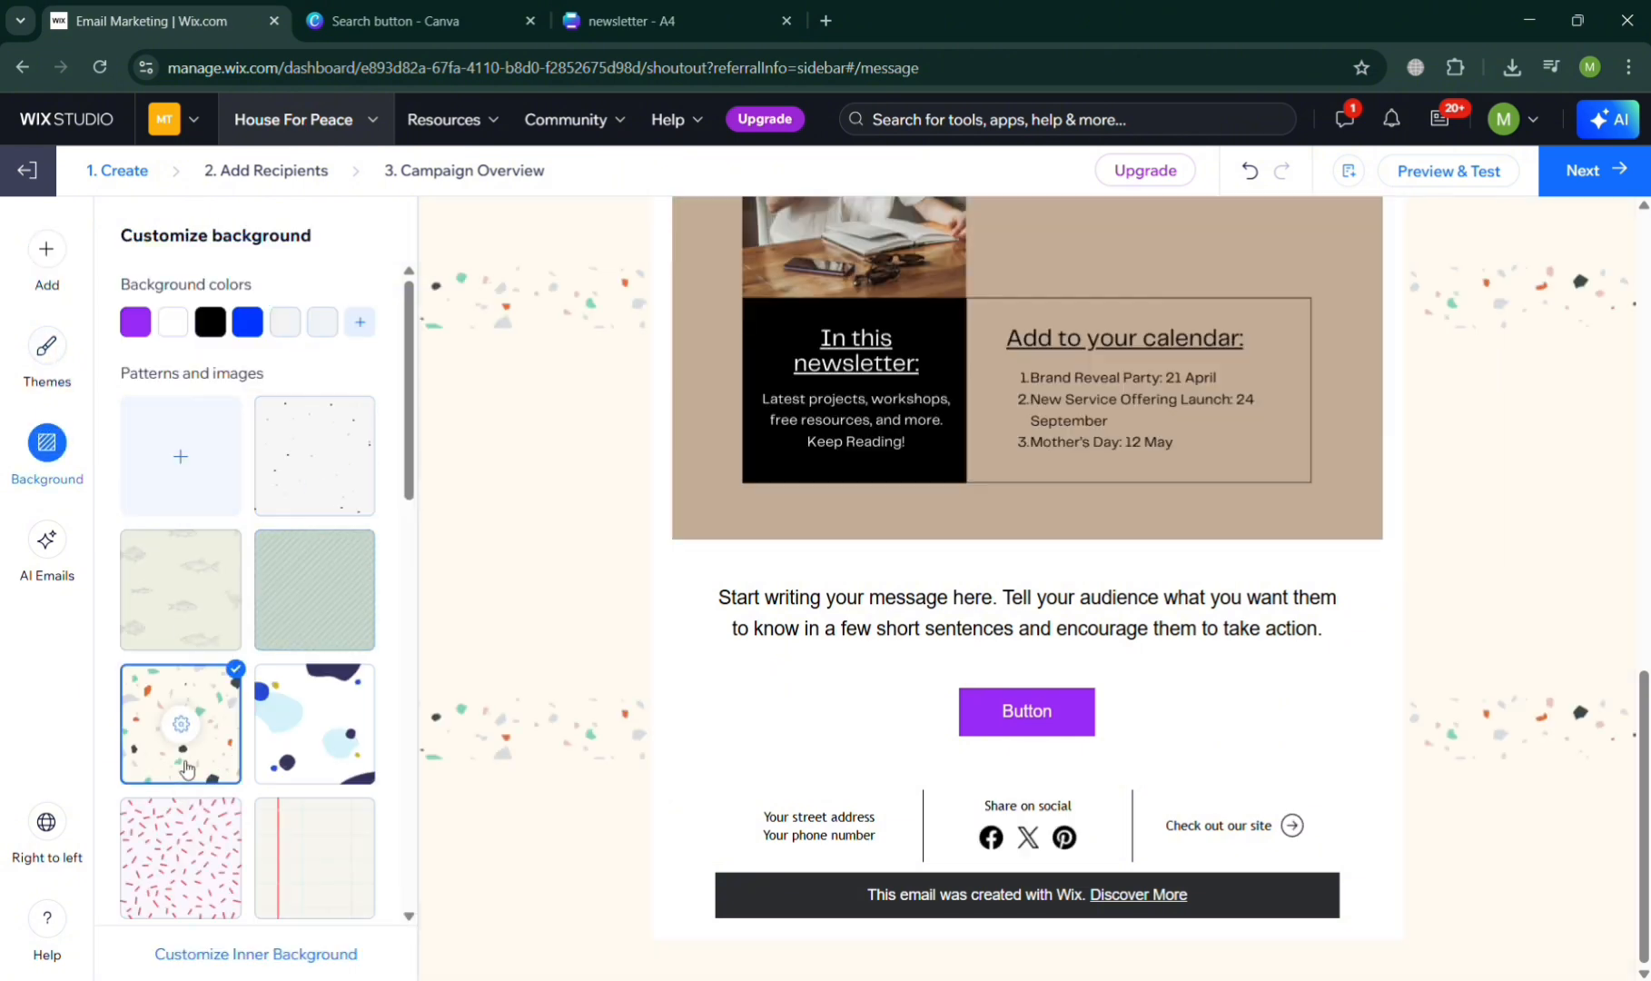
left_click(295, 845)
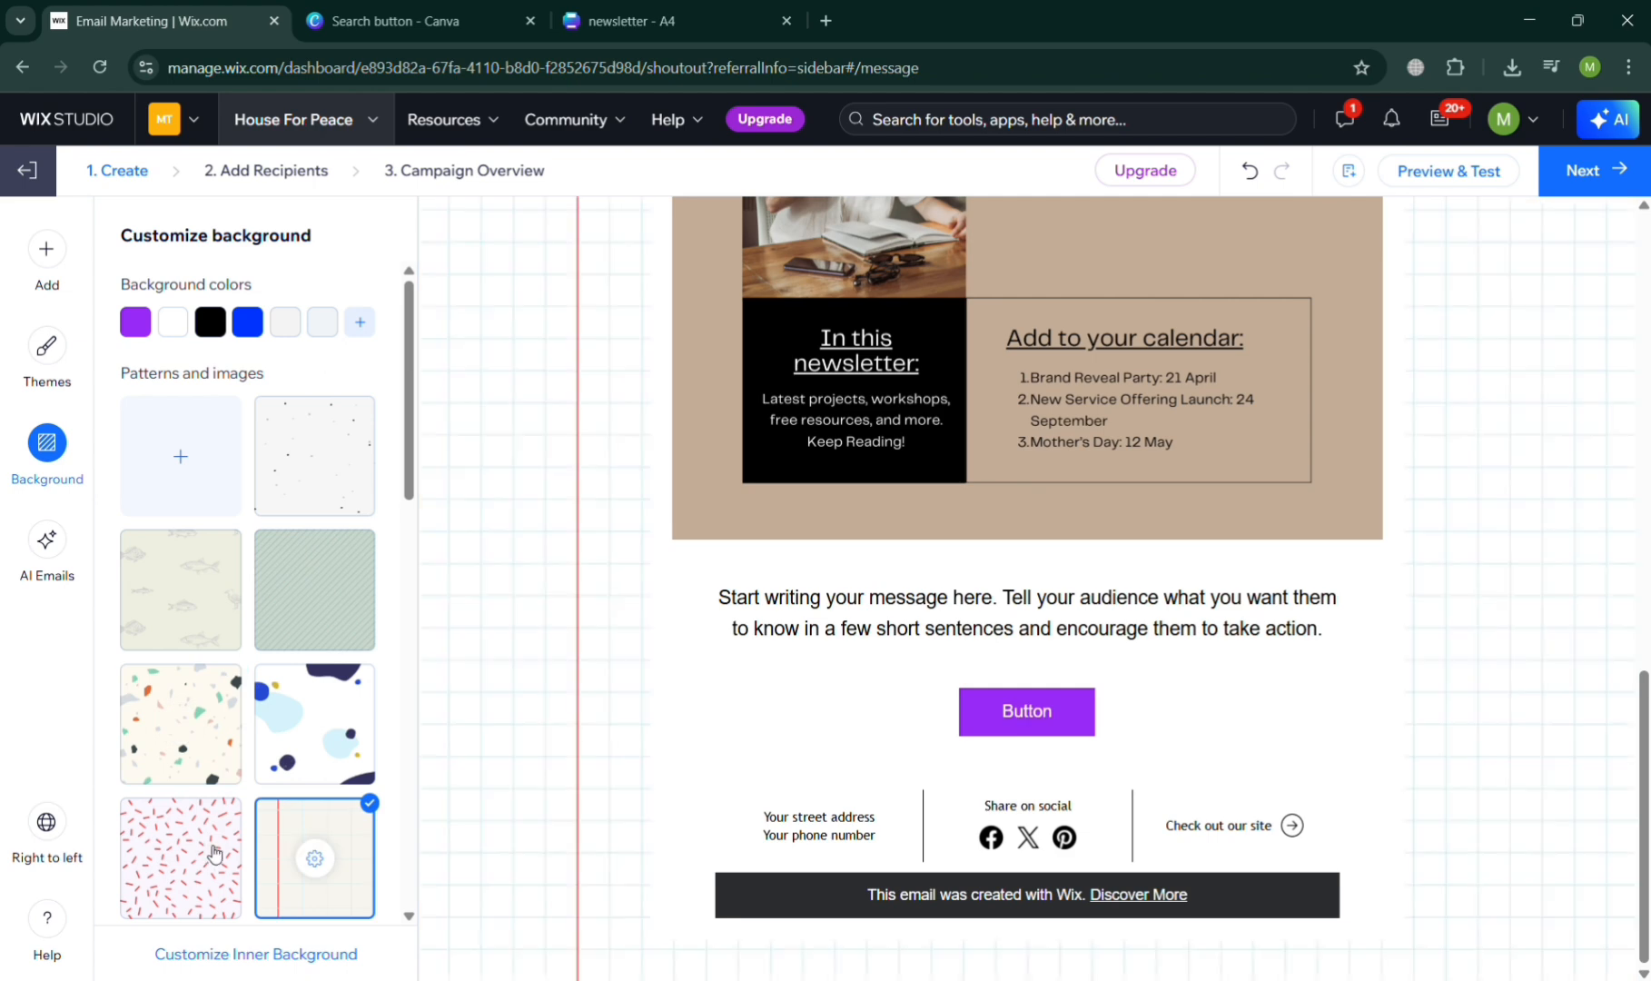
left_click(174, 854)
left_click(357, 599)
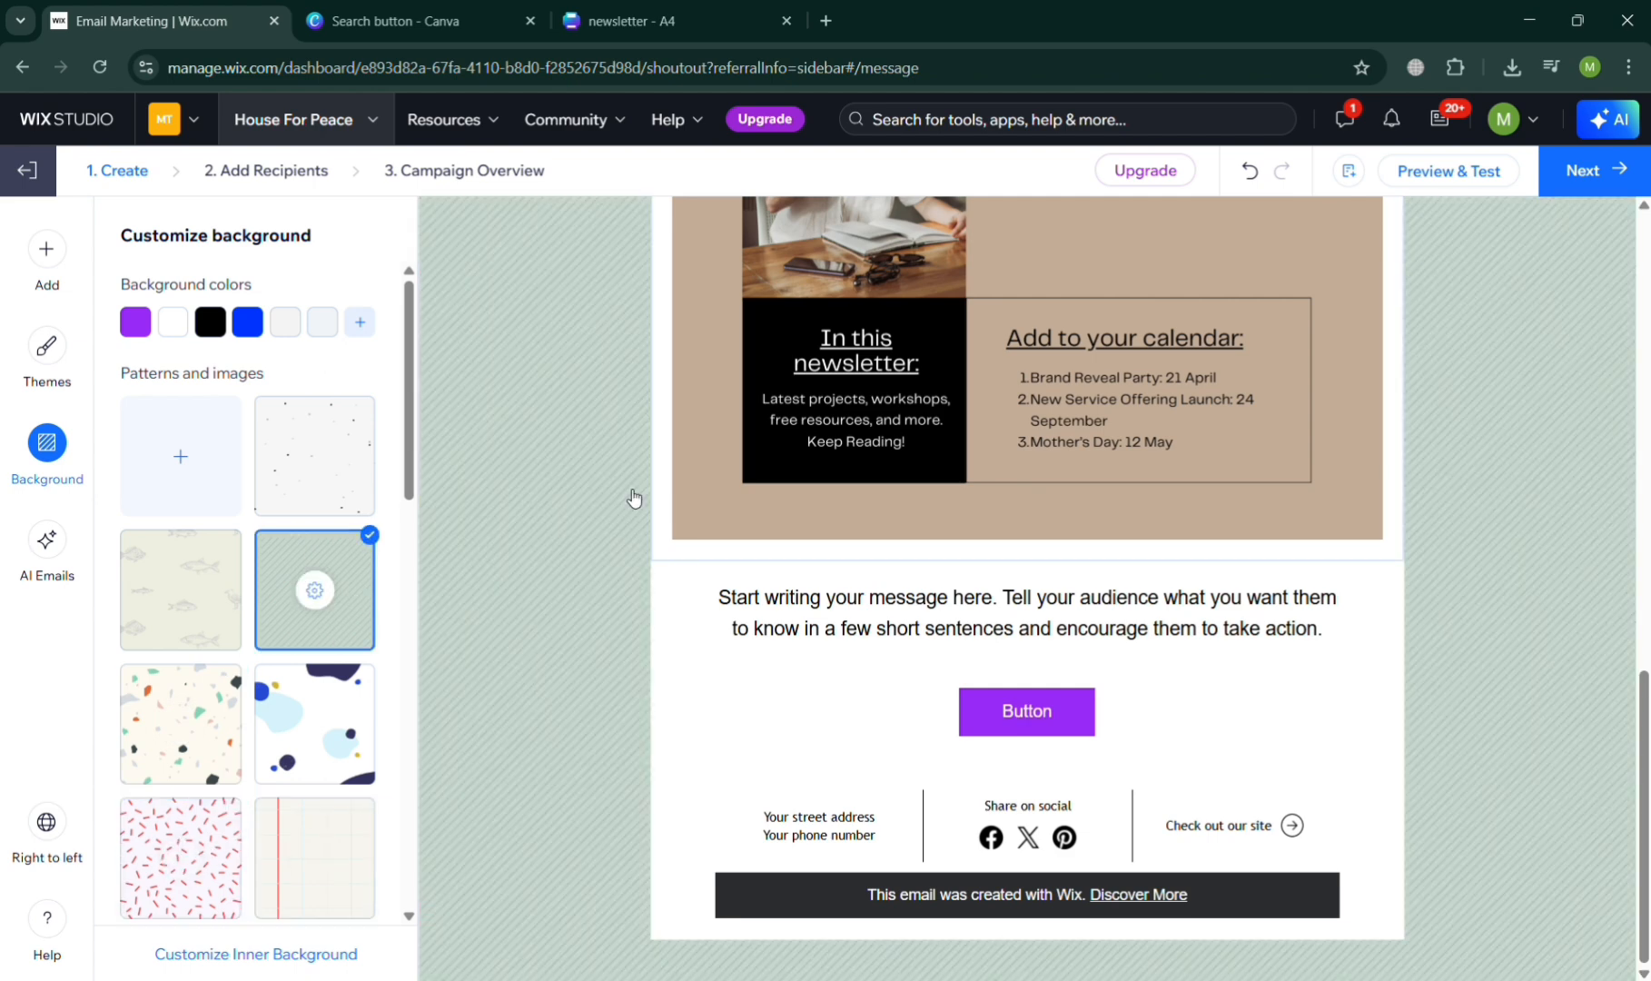
scroll(634, 496, "up", 12)
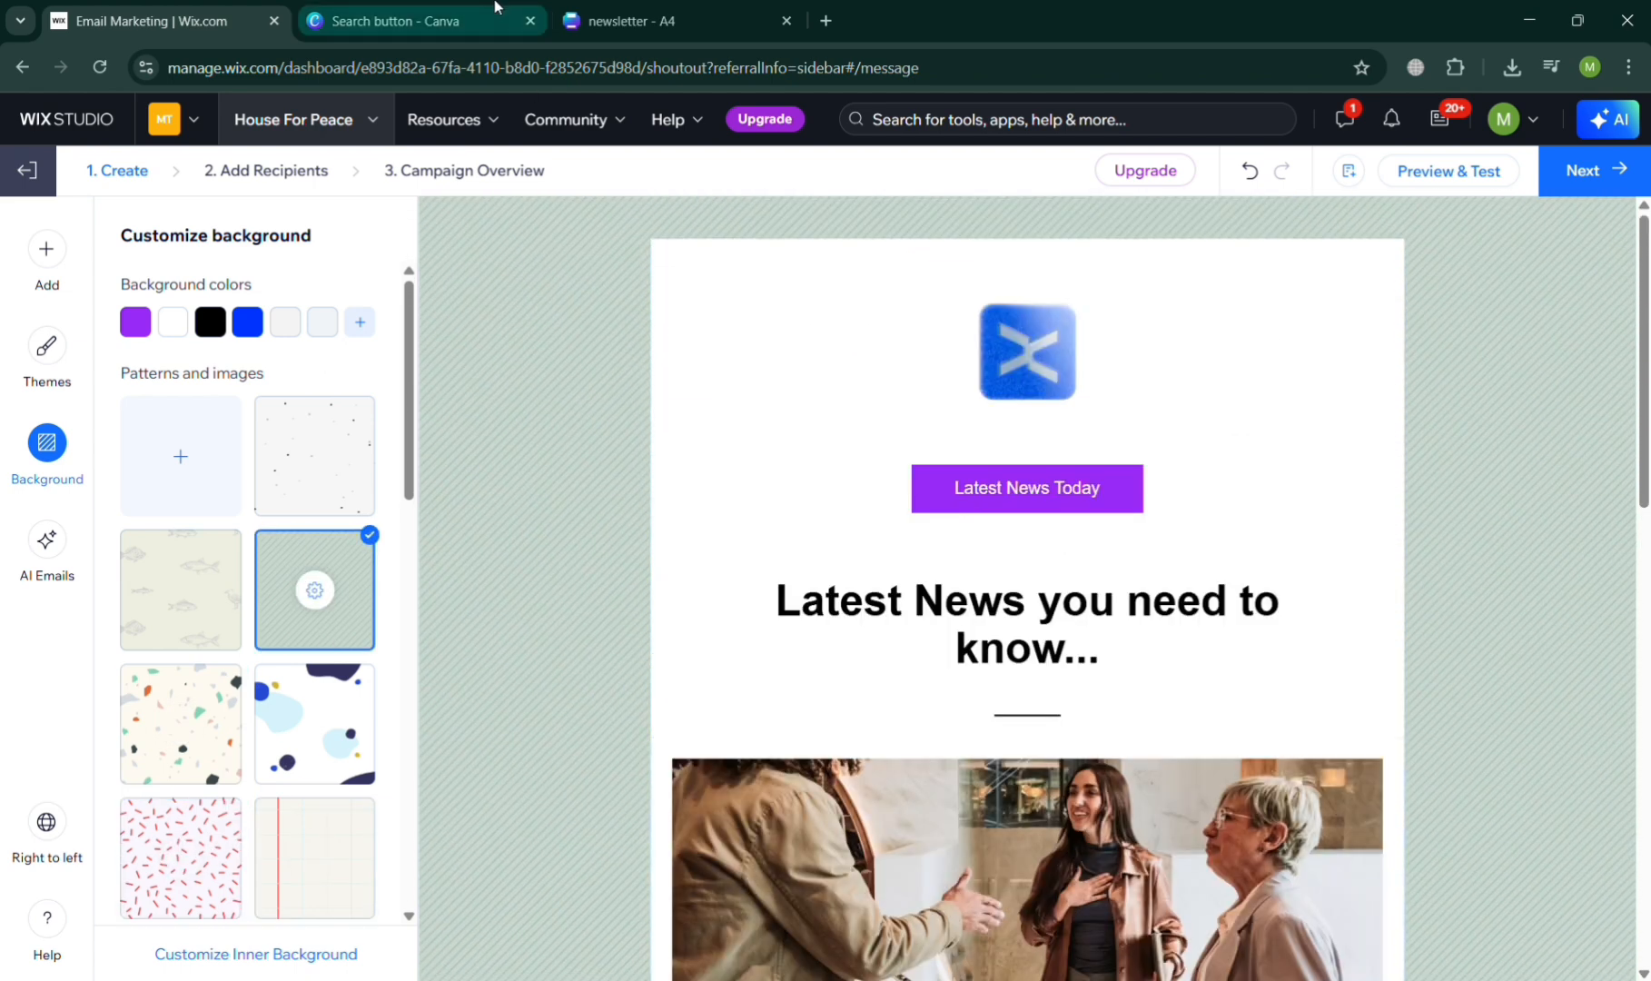
- Switch to the Canva template search, search for "background" and browse the matching templates
left_click(493, 7)
left_click(890, 209)
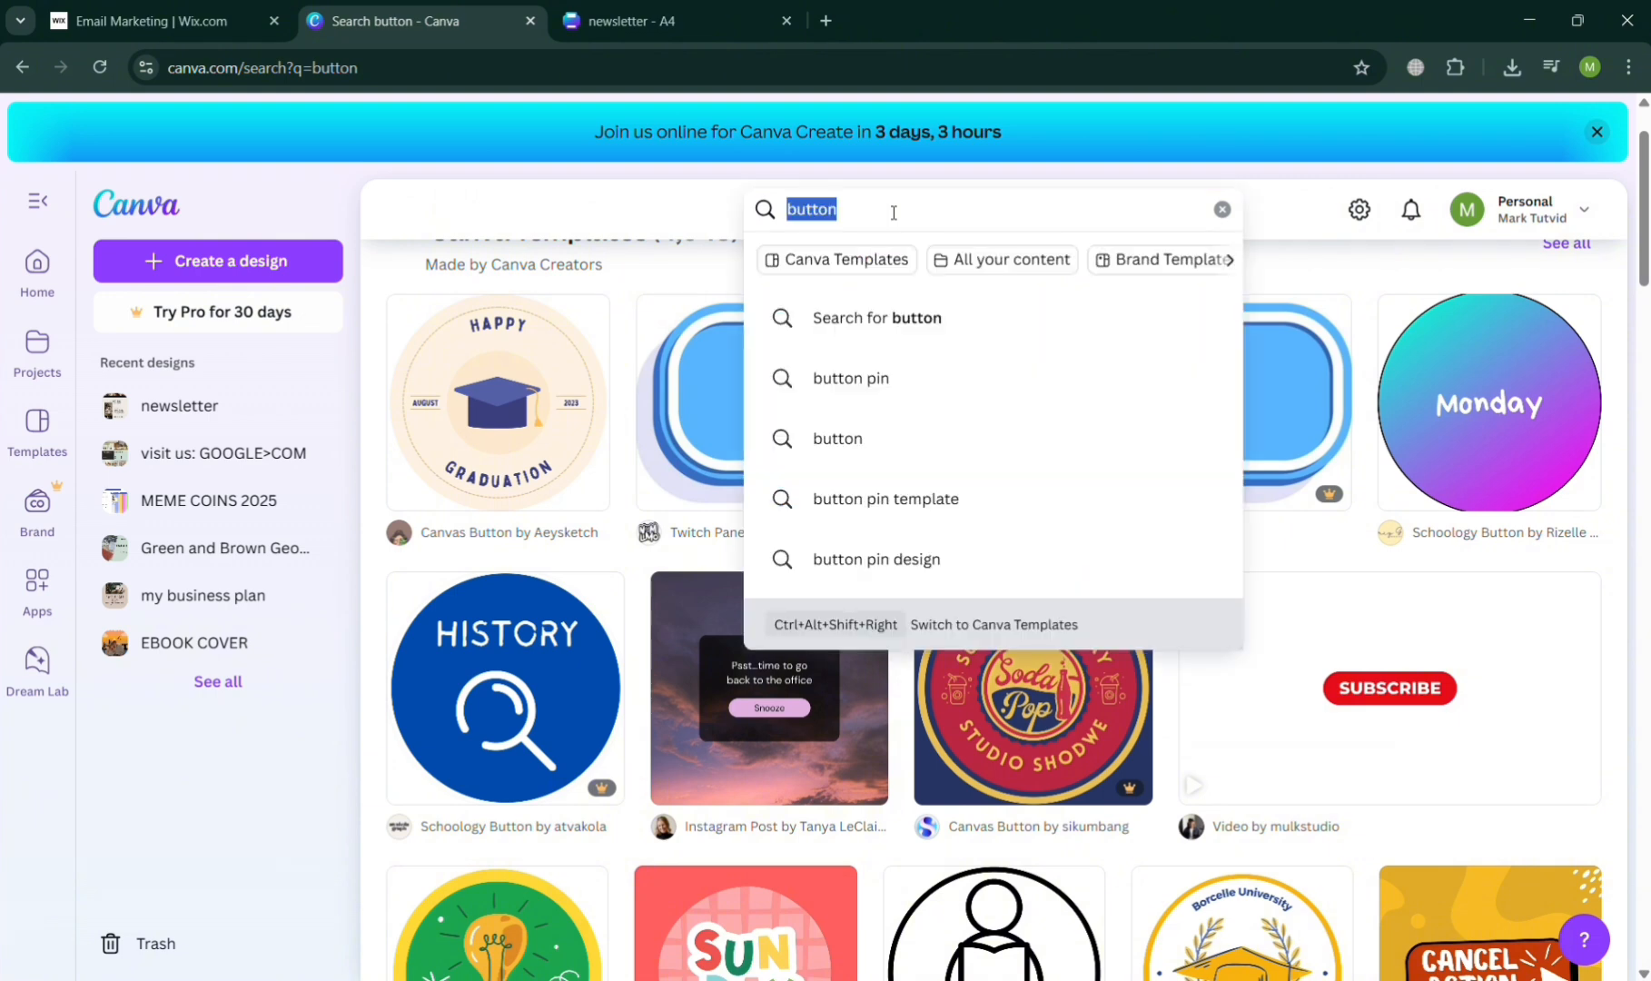
type("backgrou")
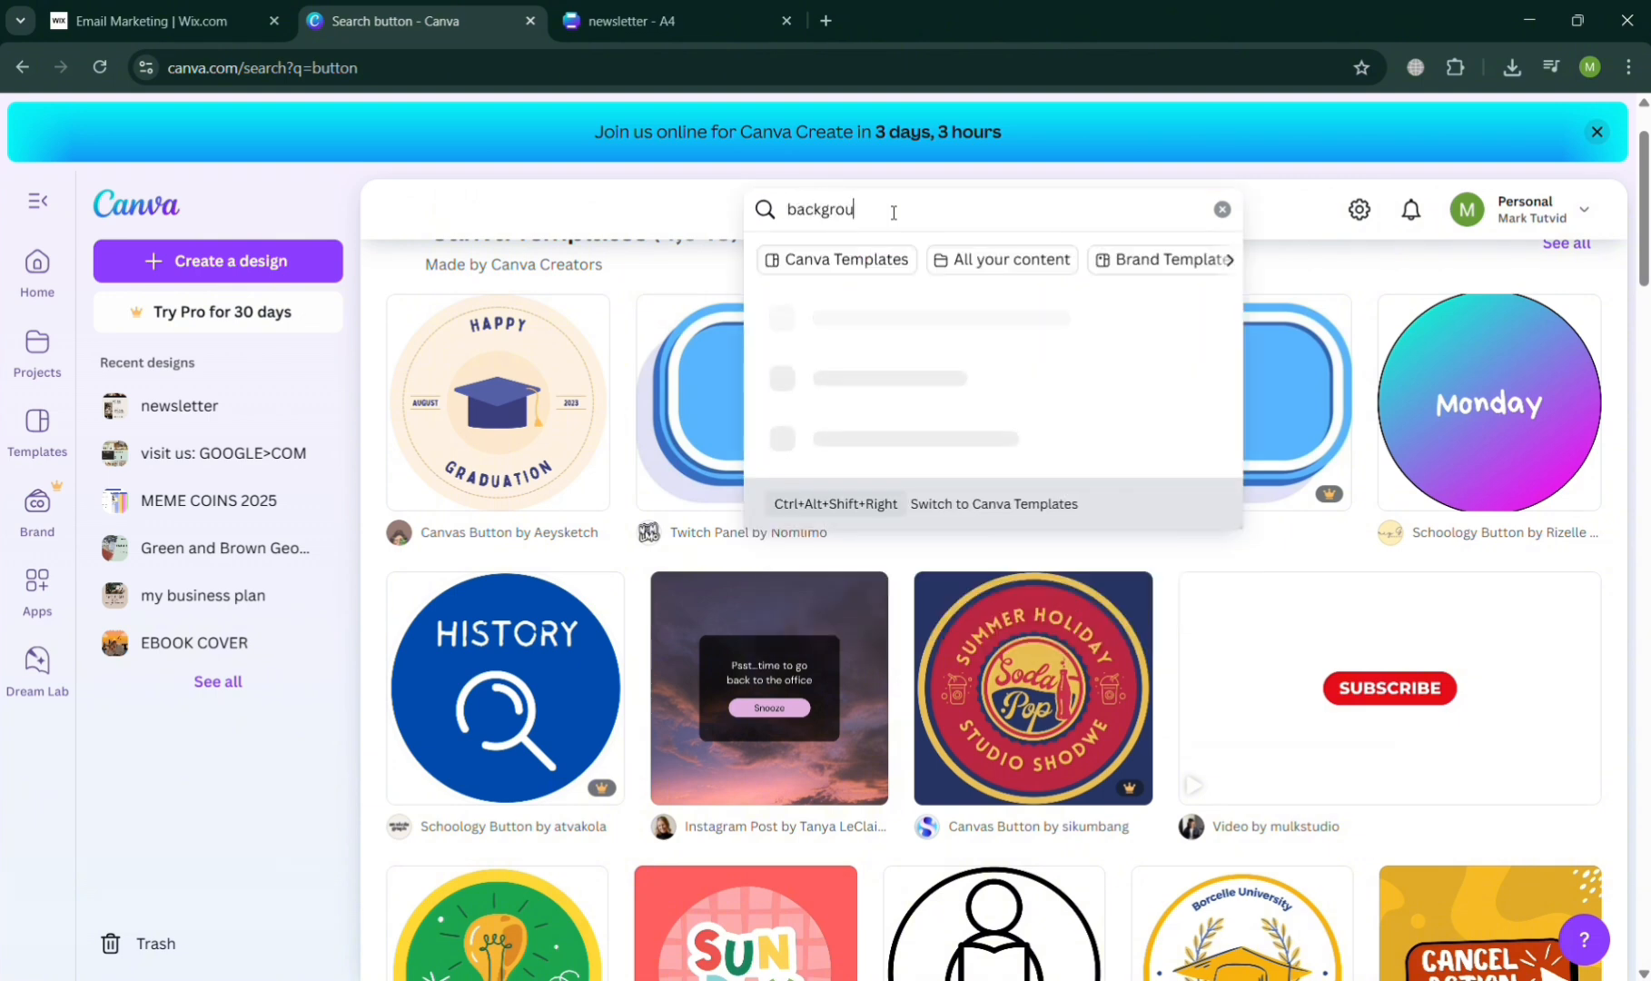
type("nd")
key("Return")
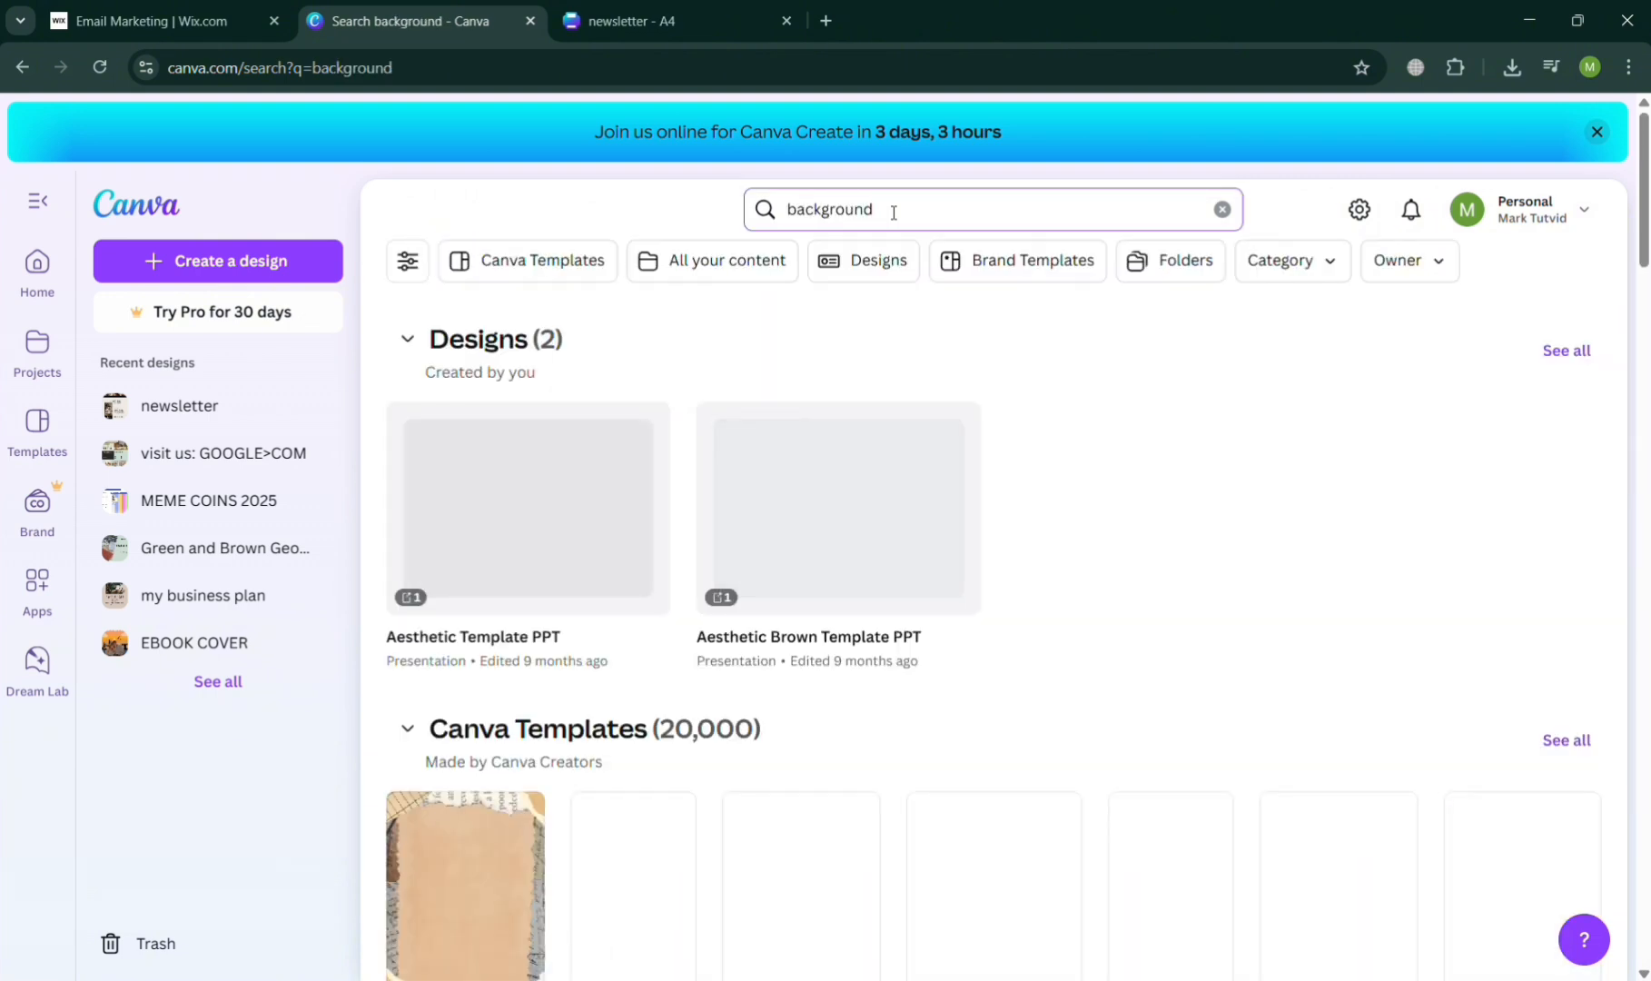
scroll(905, 731, "down", 3)
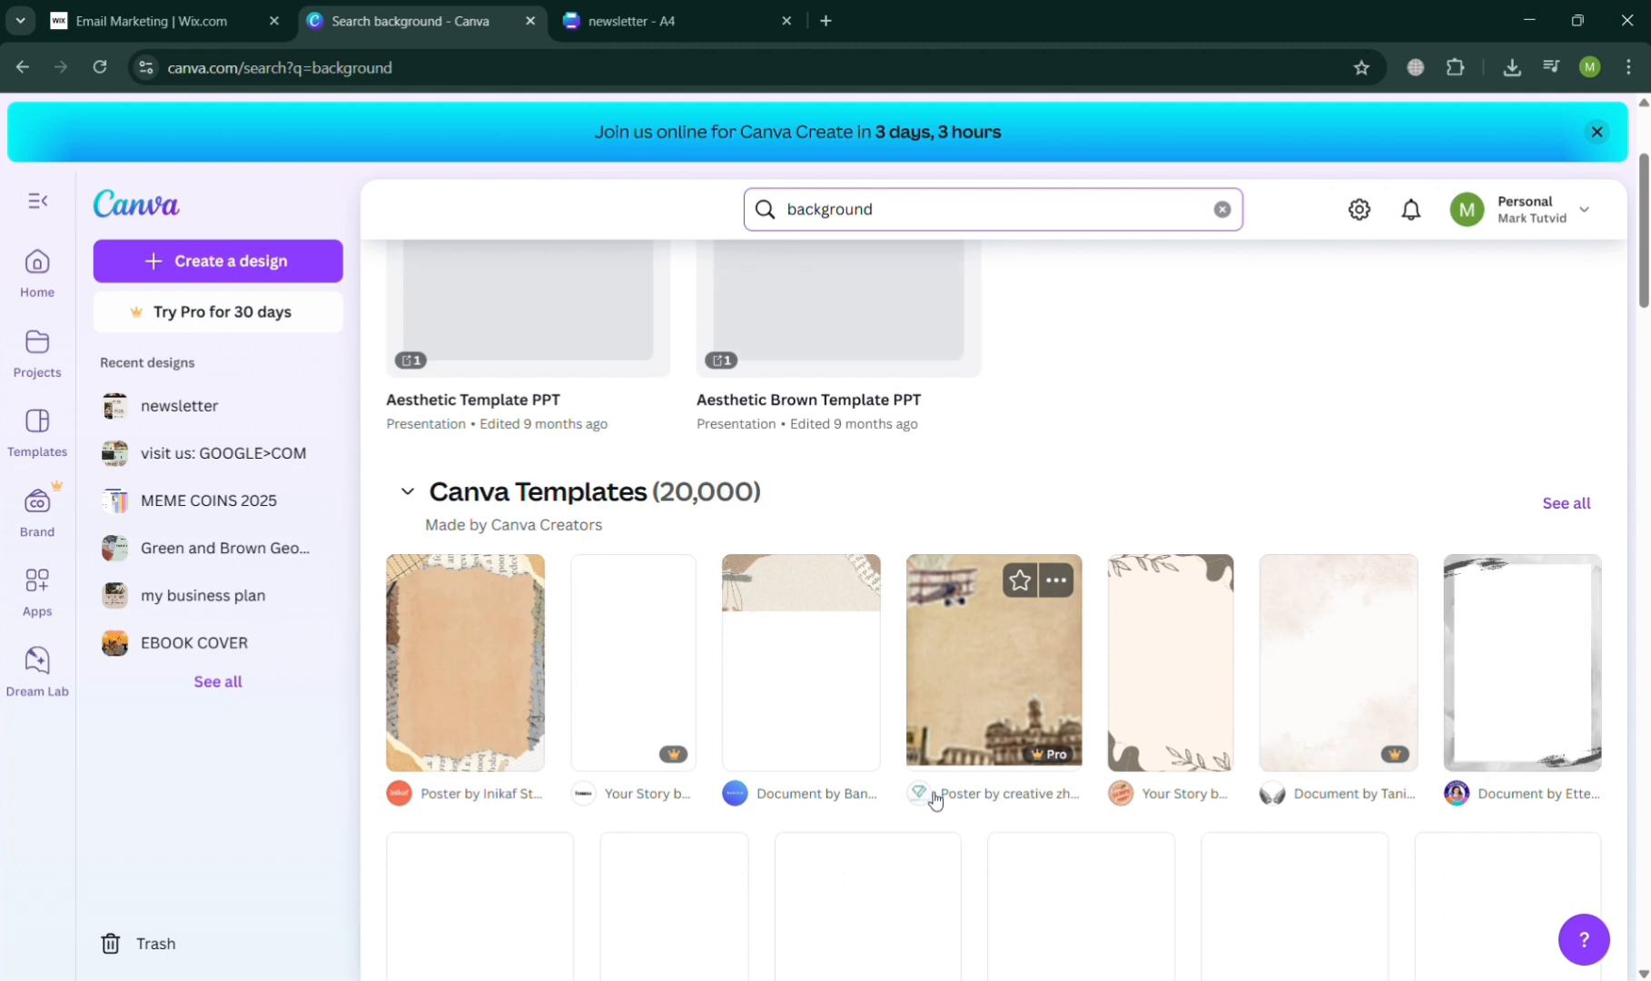
- Refine the Canva search to "background newspaper" and browse the newspaper-style templates
type("new")
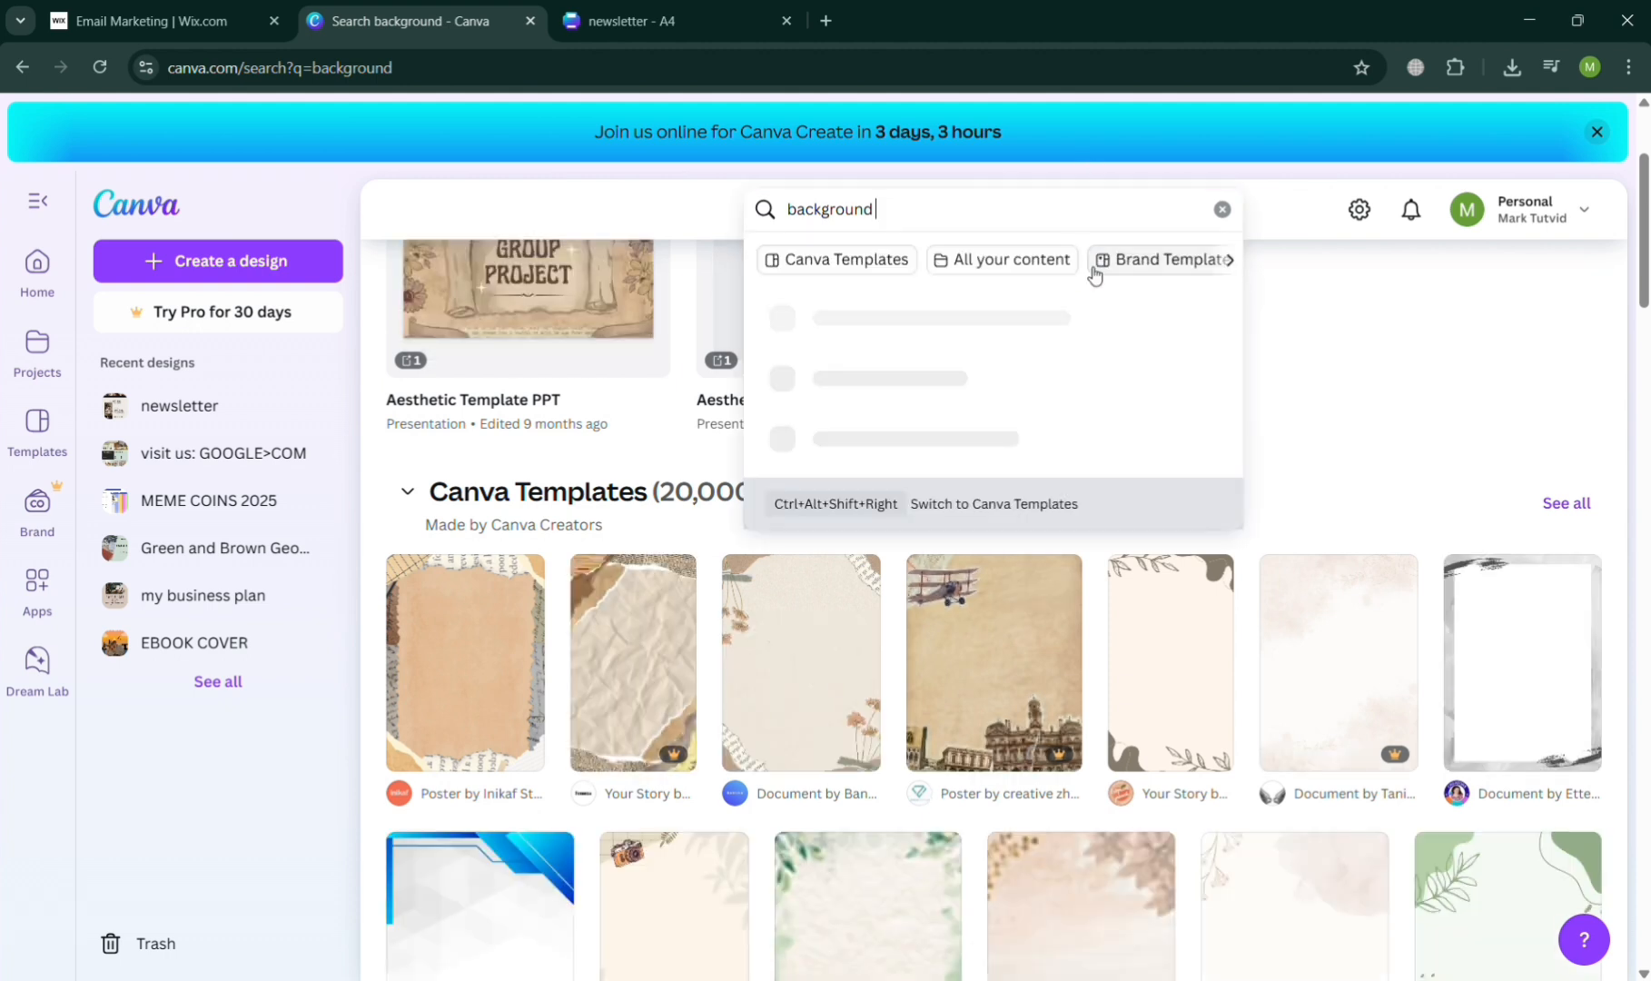
type("spa")
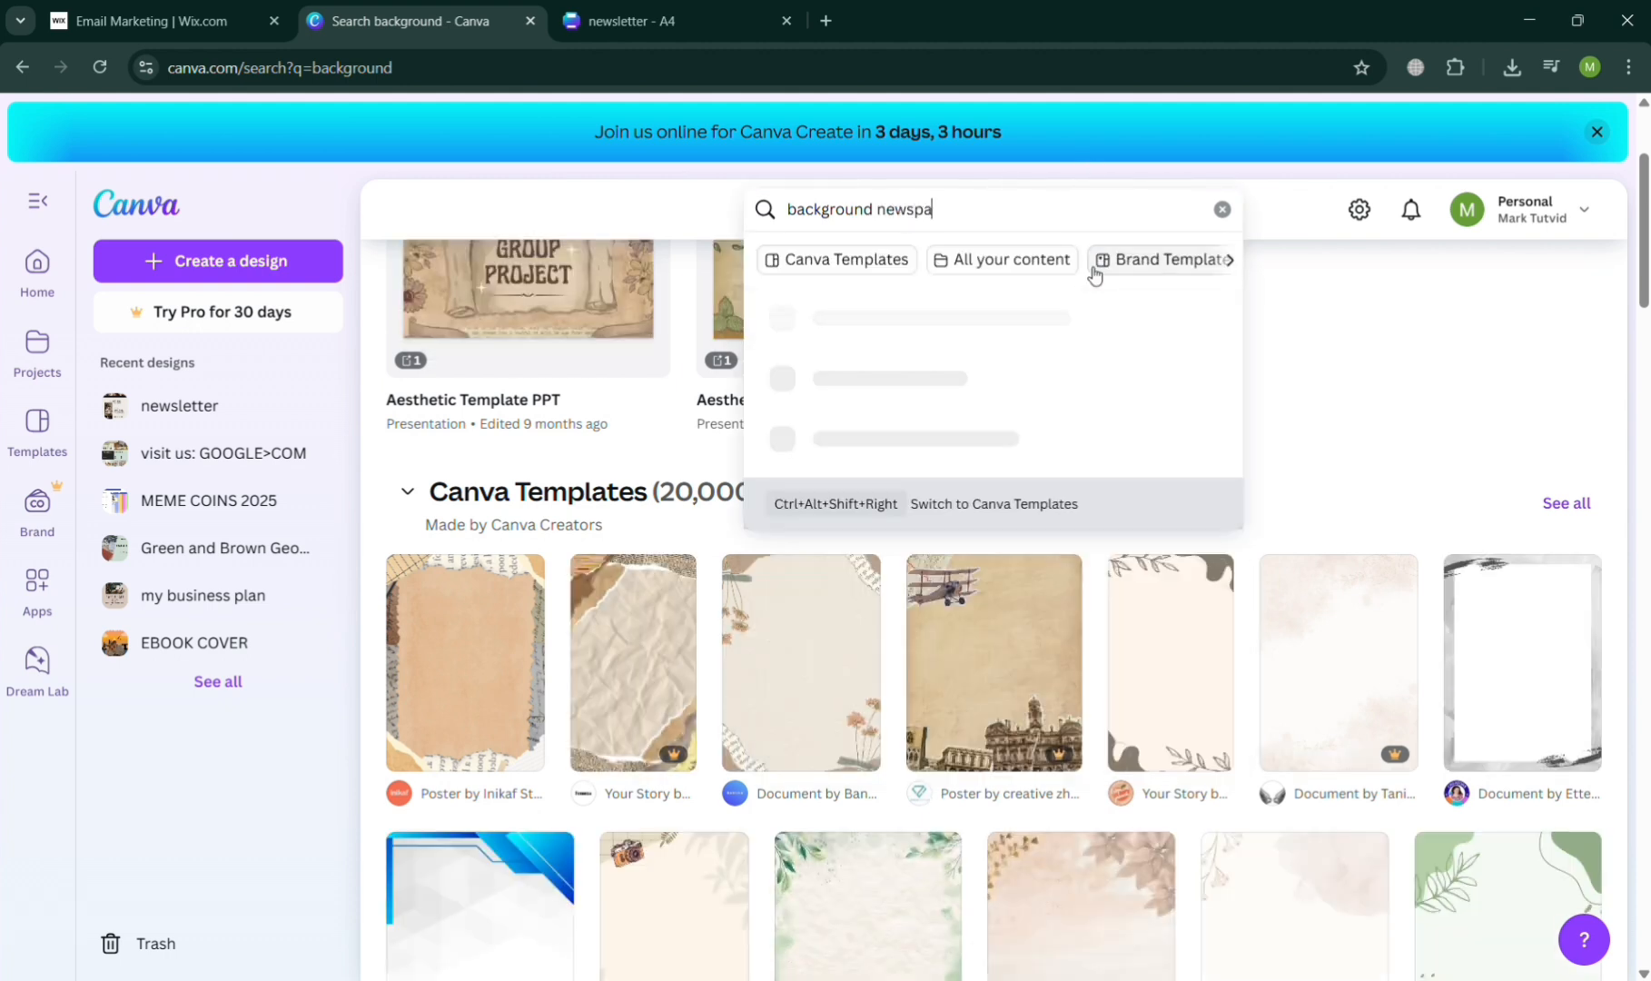
type("per")
key("Return")
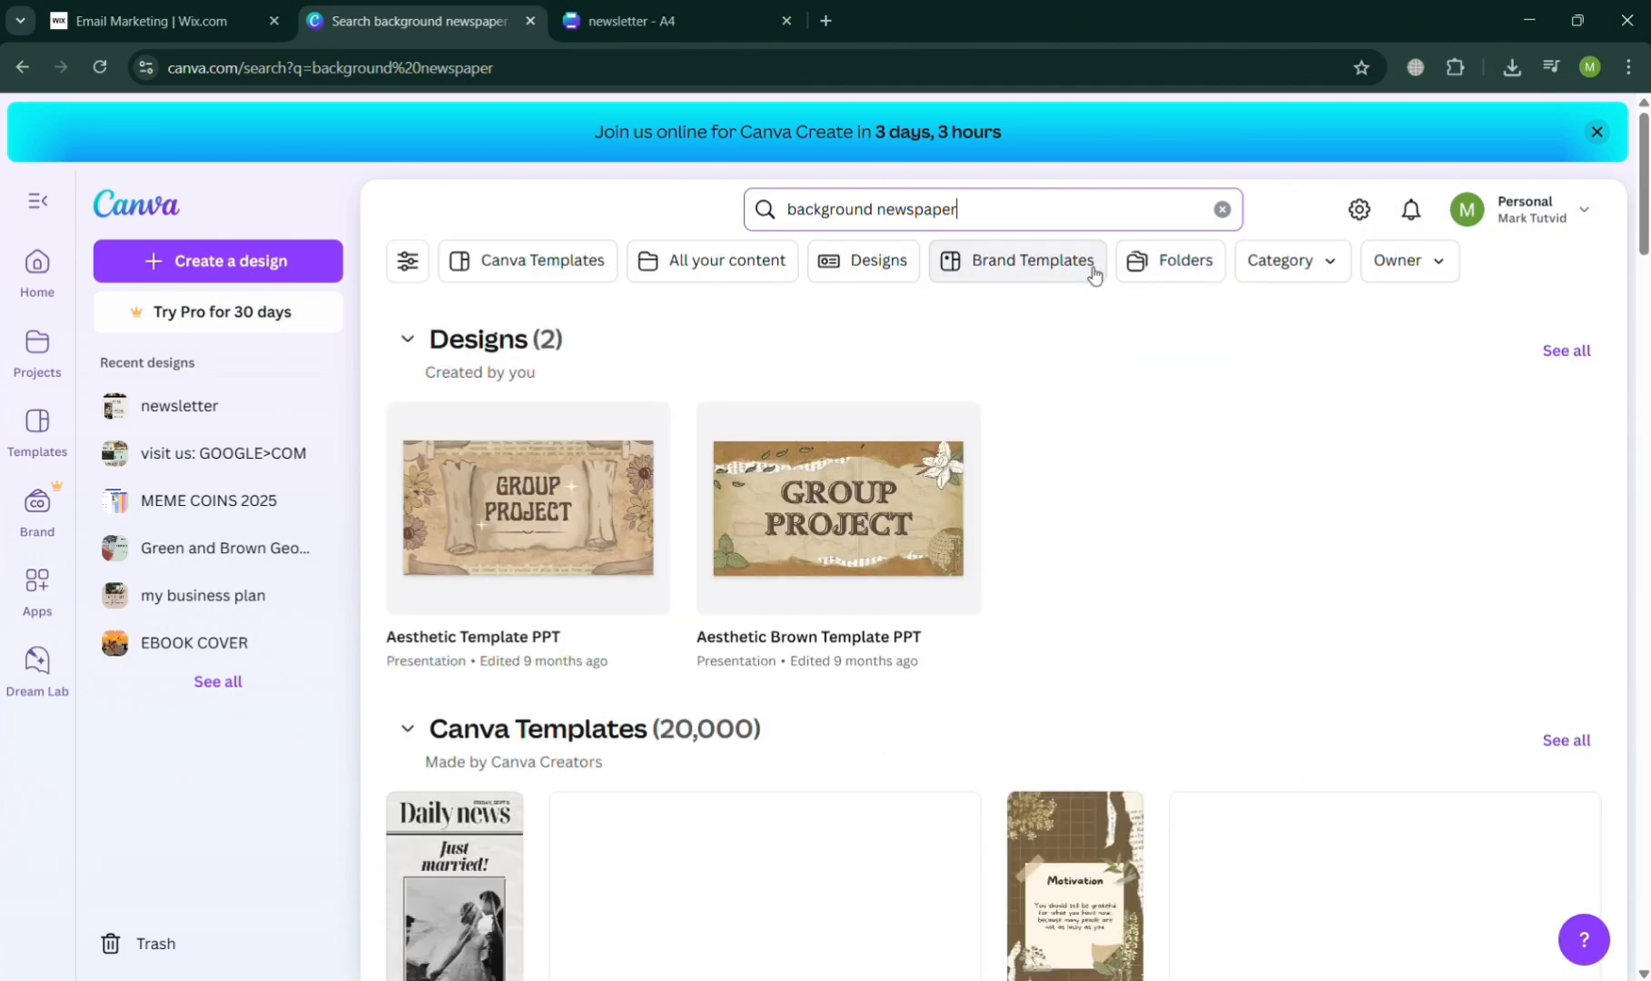
scroll(889, 681, "down", 7)
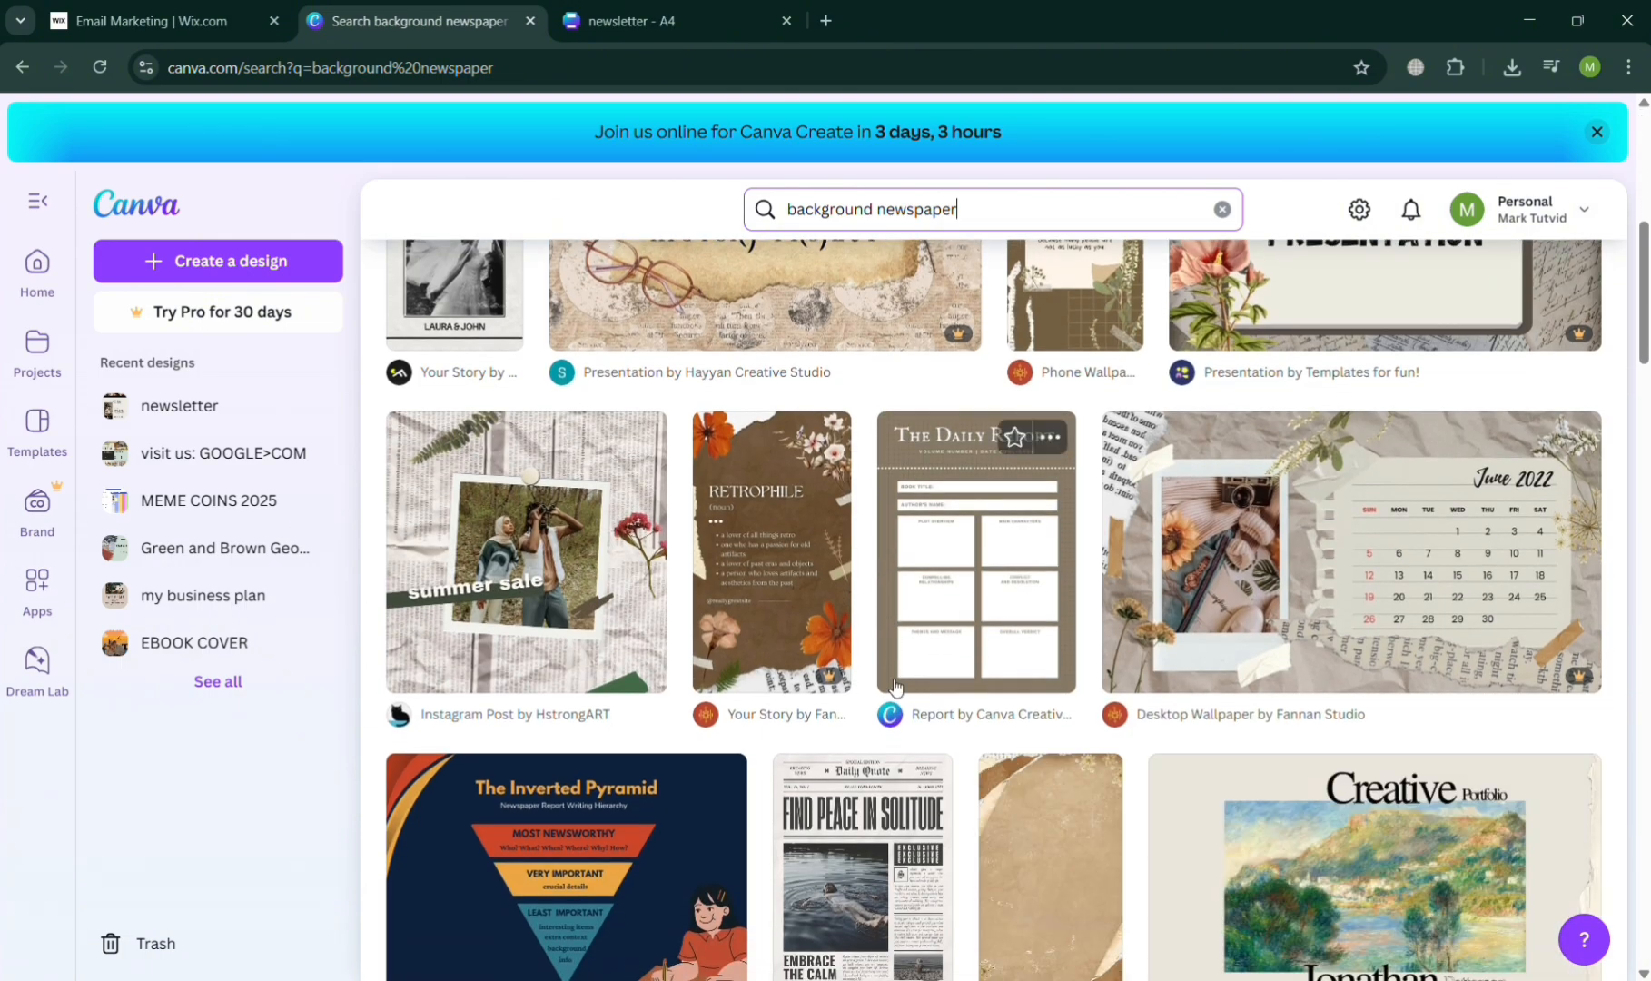
scroll(896, 684, "down", 5)
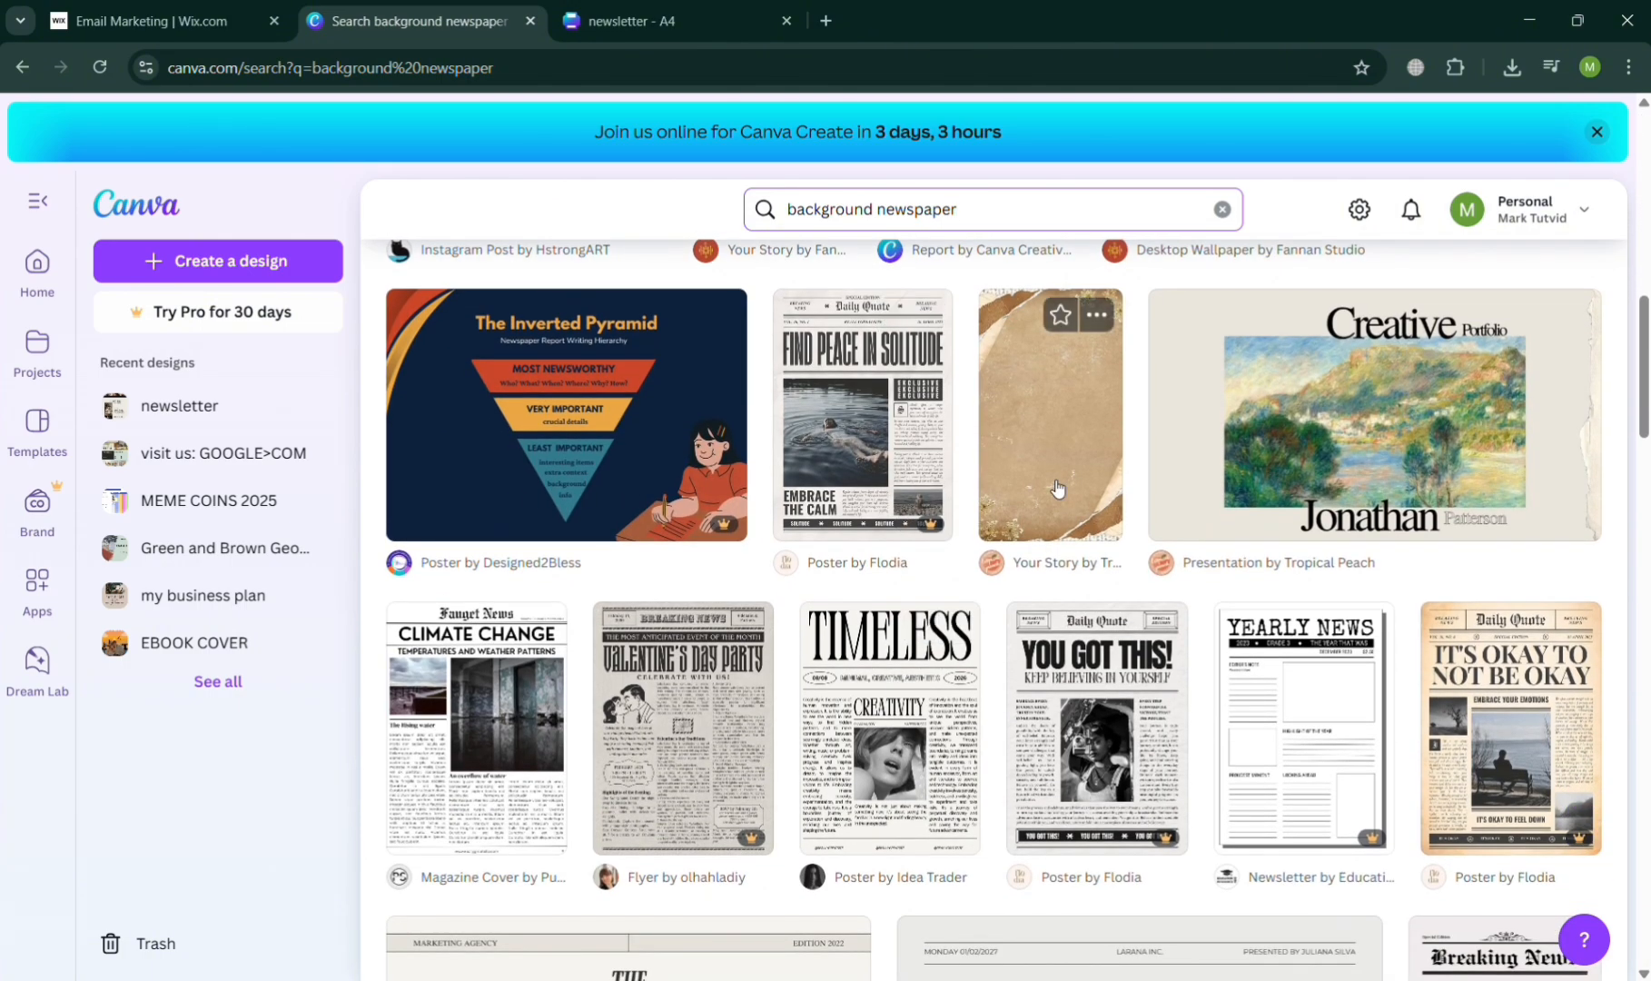
scroll(1299, 727, "down", 8)
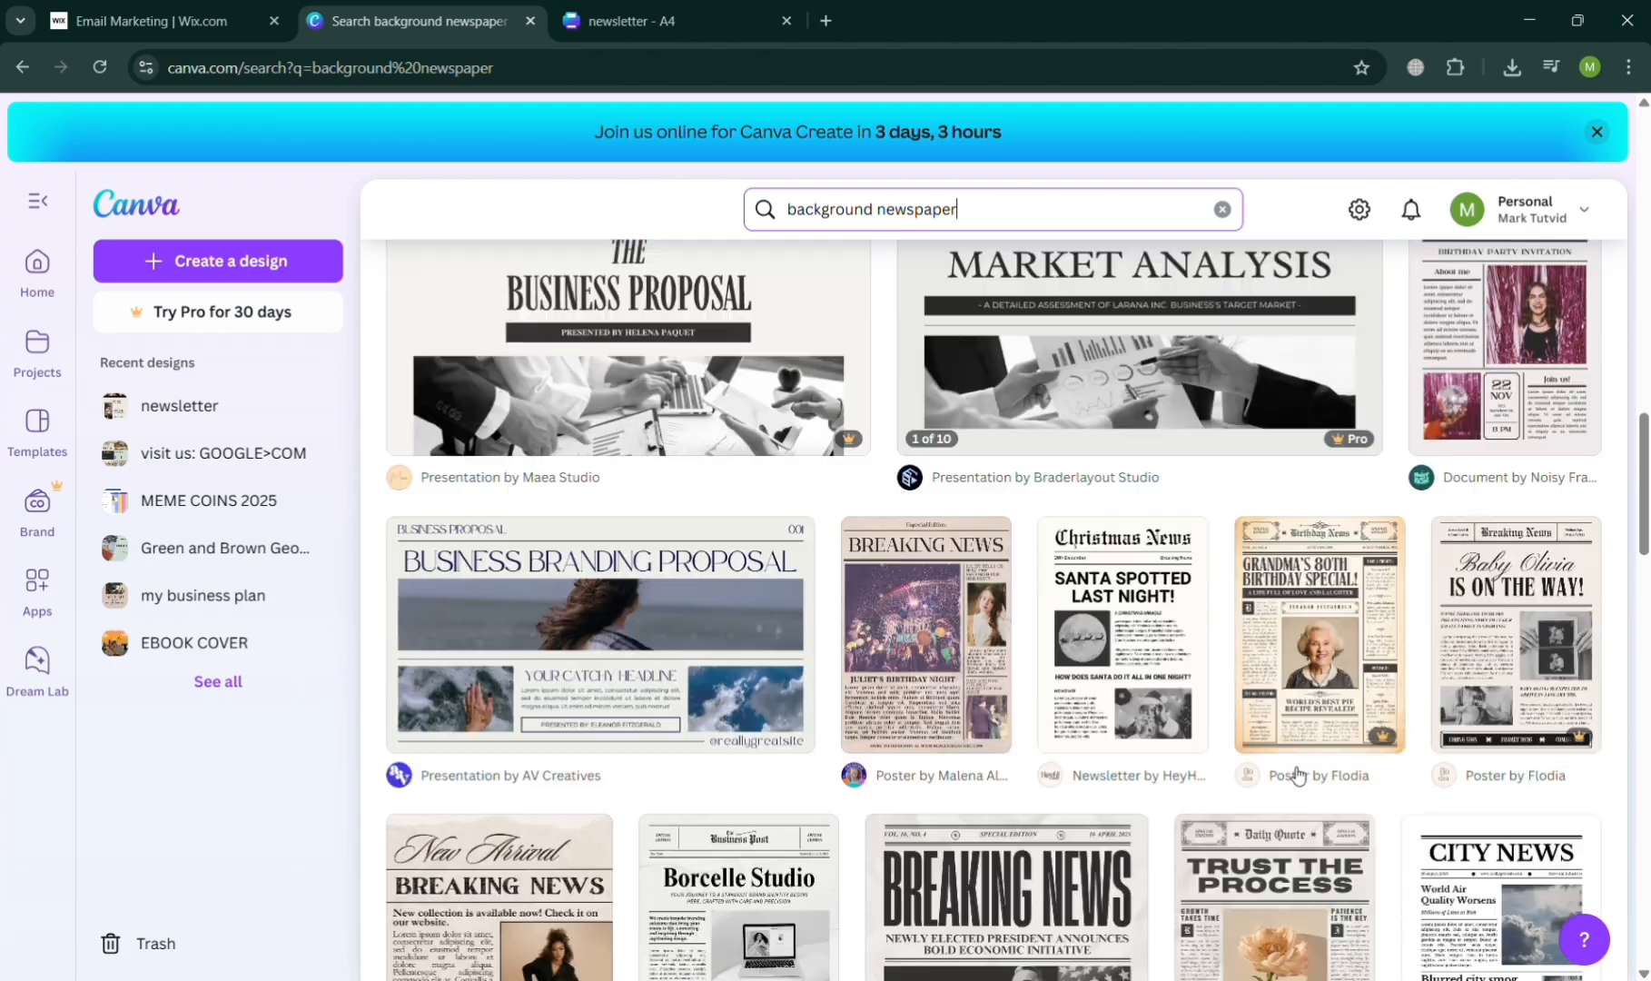
scroll(1299, 775, "down", 8)
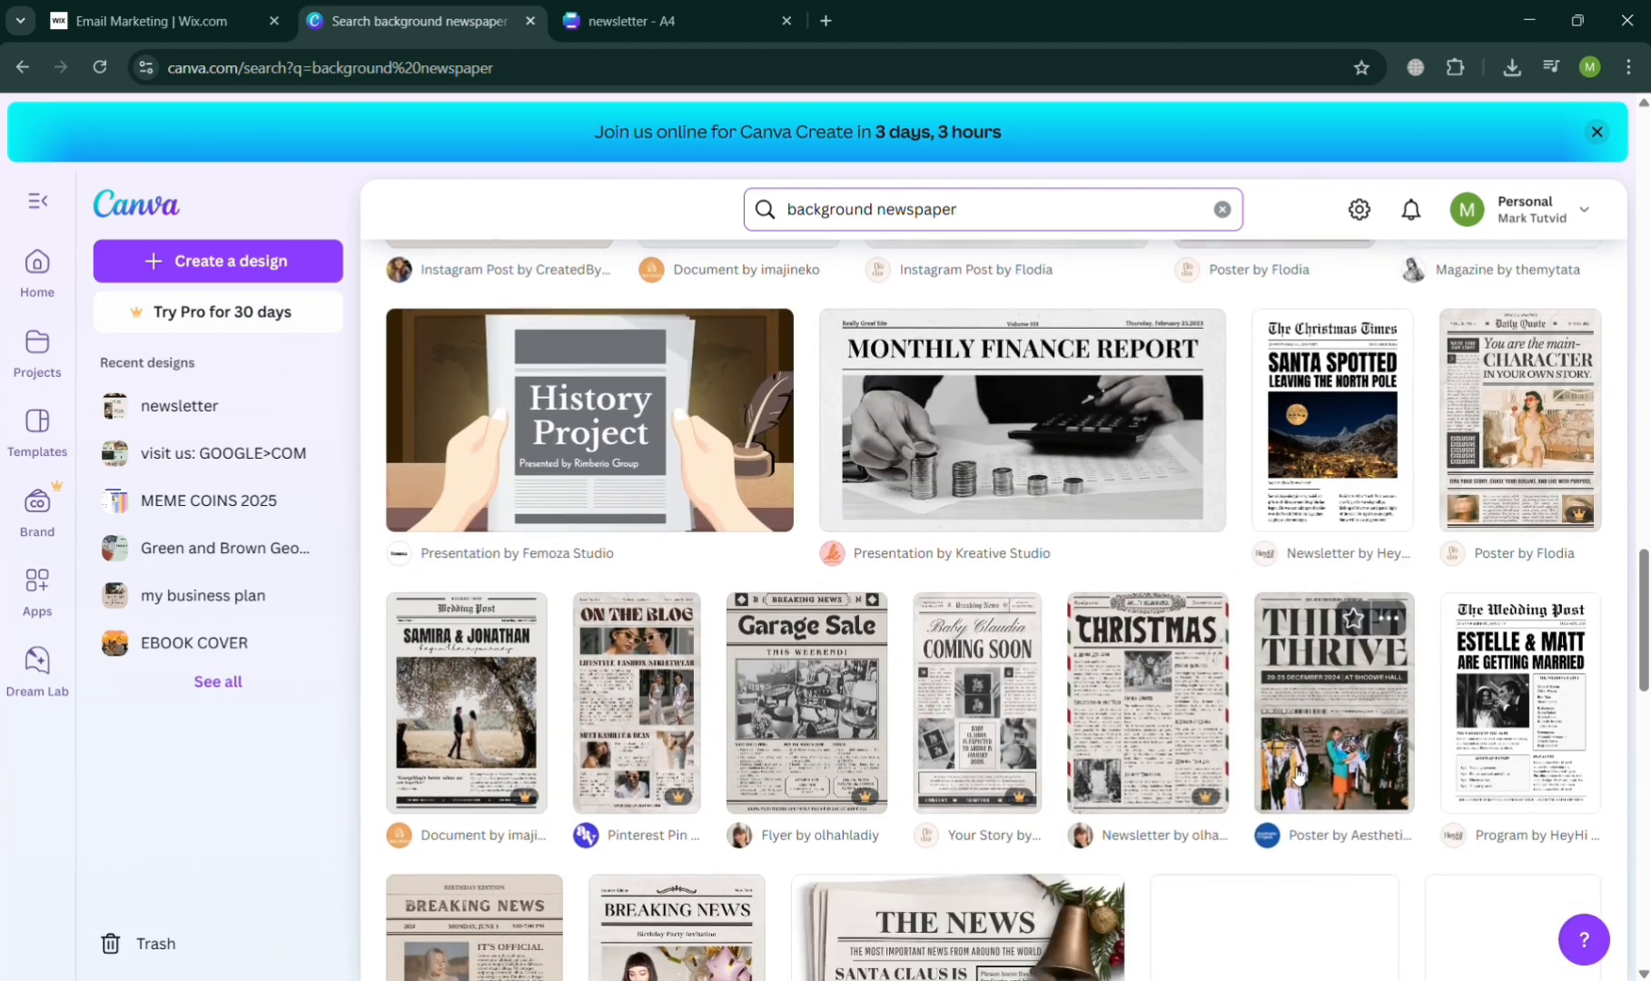
scroll(1299, 774, "up", 16)
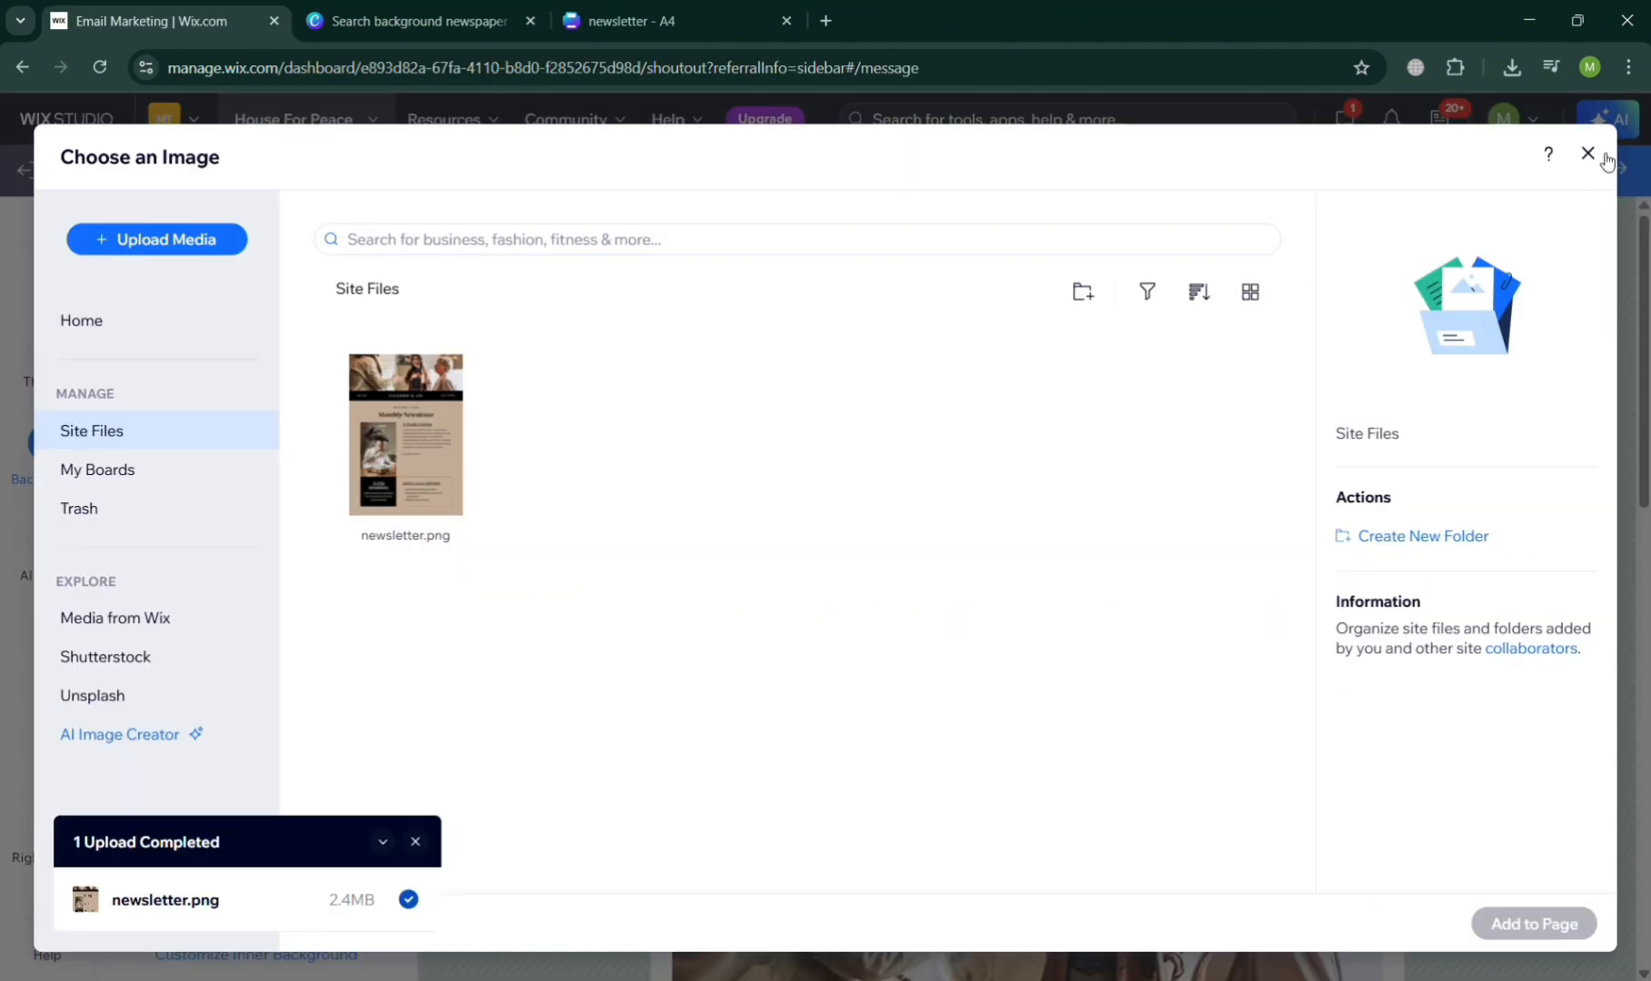
- Return to the Wix email without adding a background image and continue through Add Recipients to Campaign Overview, dismissing the tips and selecting no recipients
left_click(1605, 160)
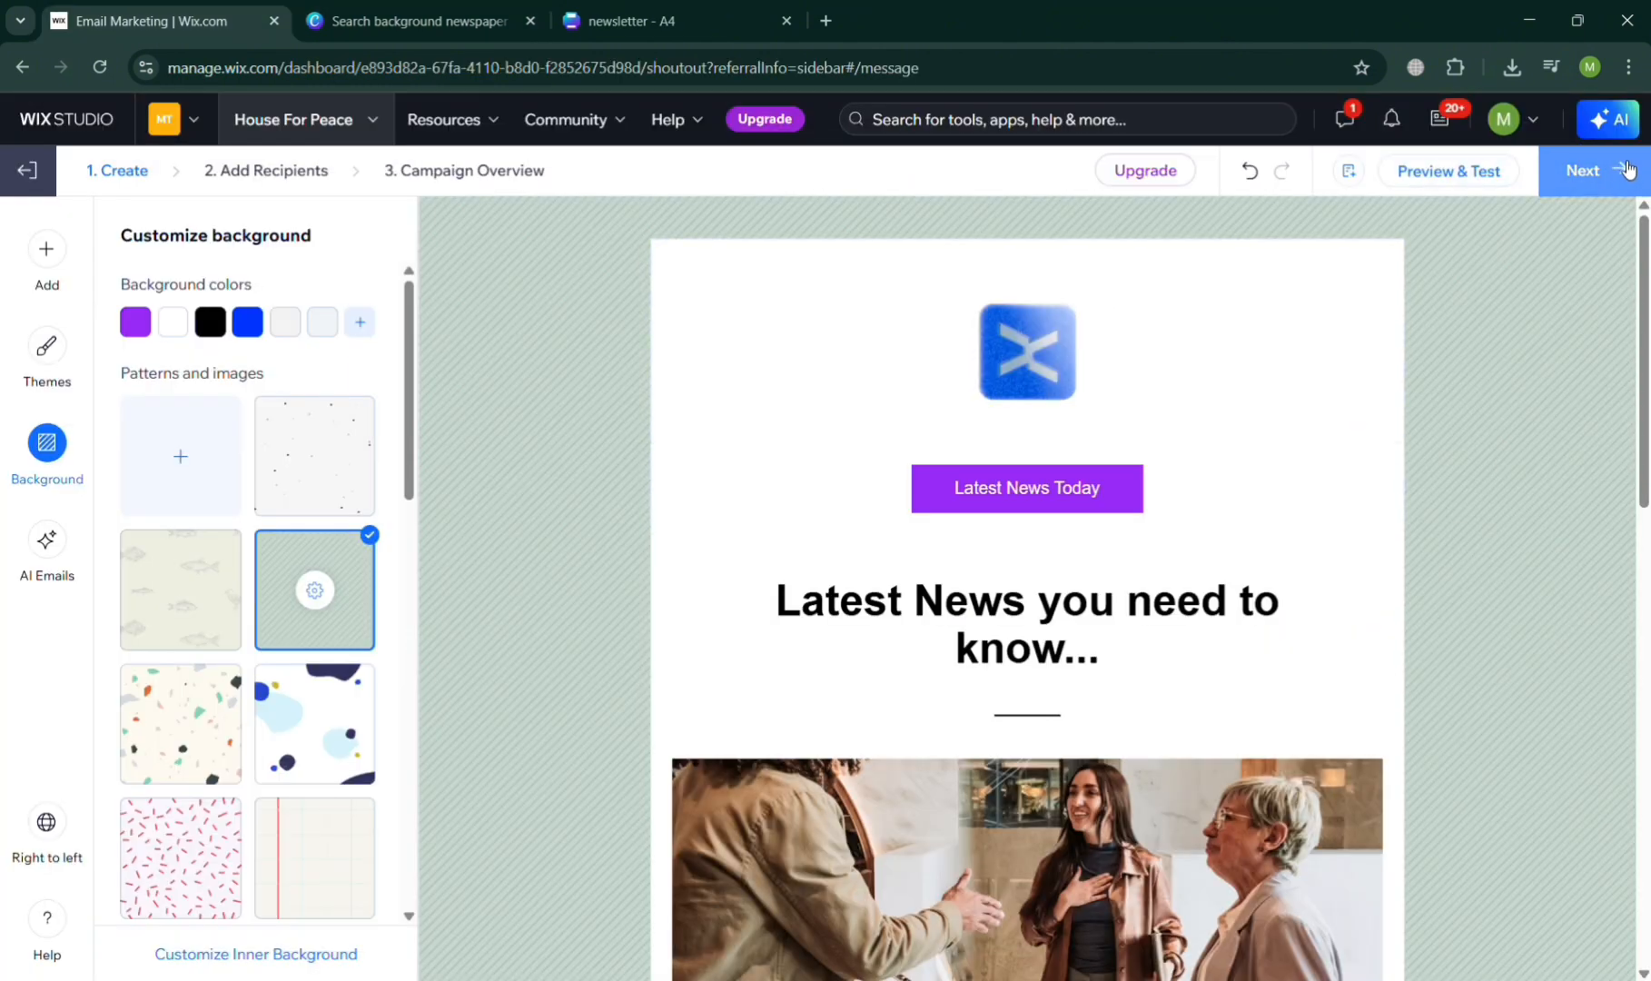
left_click(1627, 170)
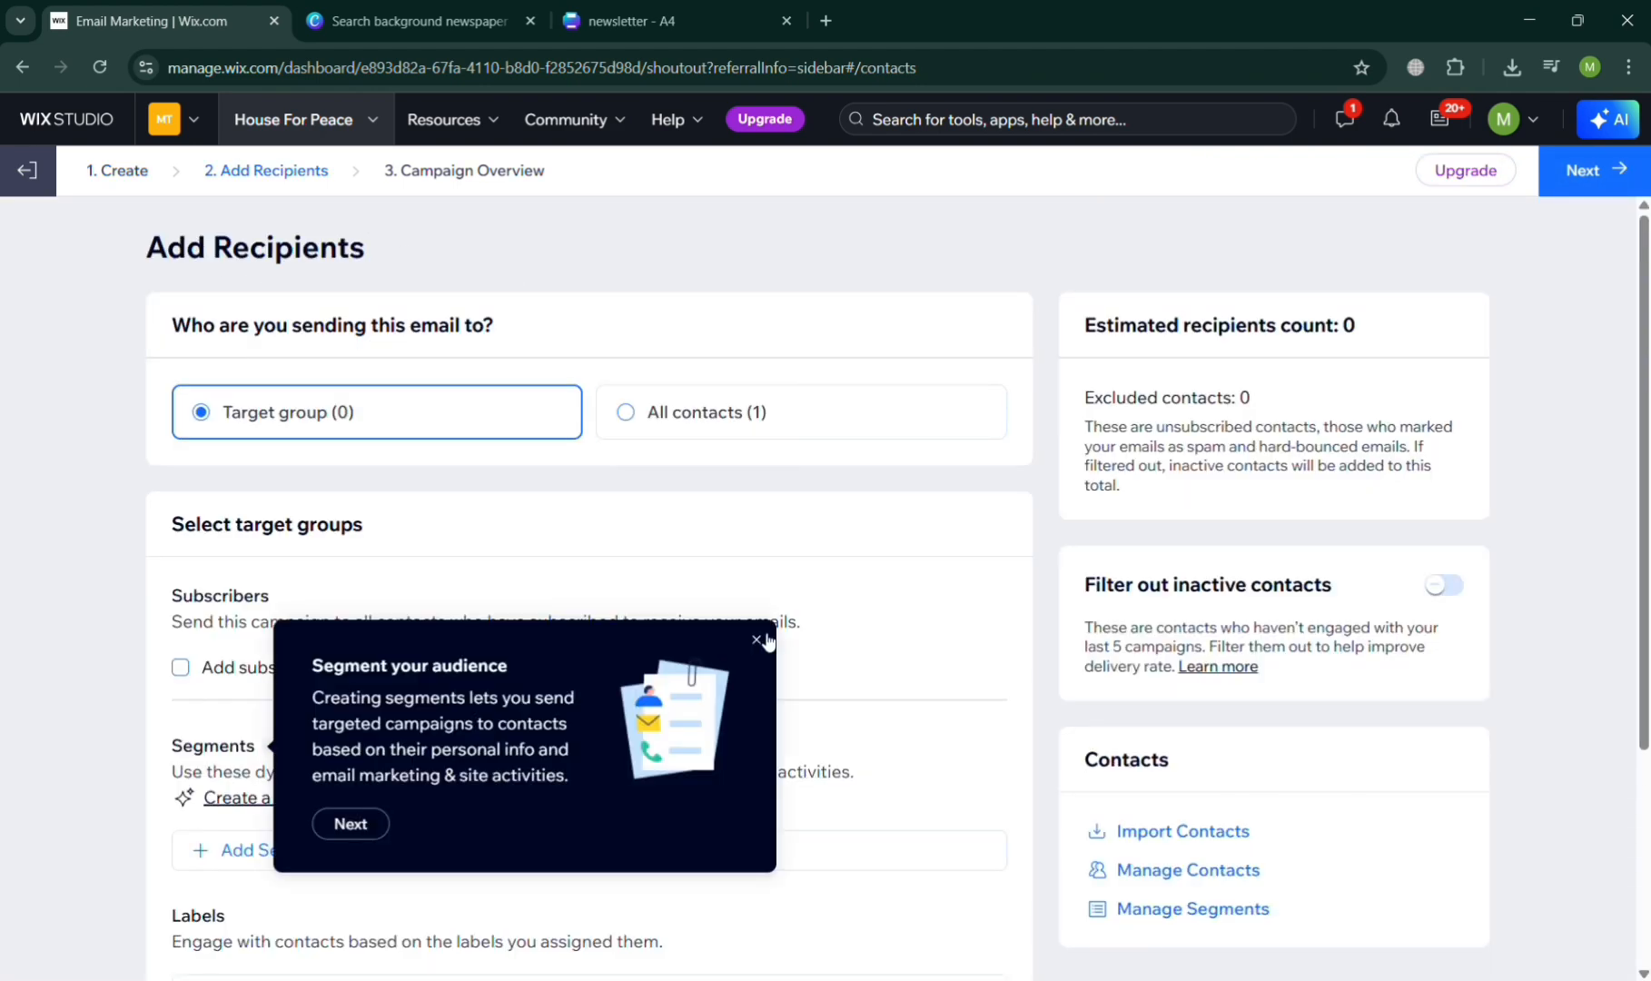
left_click(757, 640)
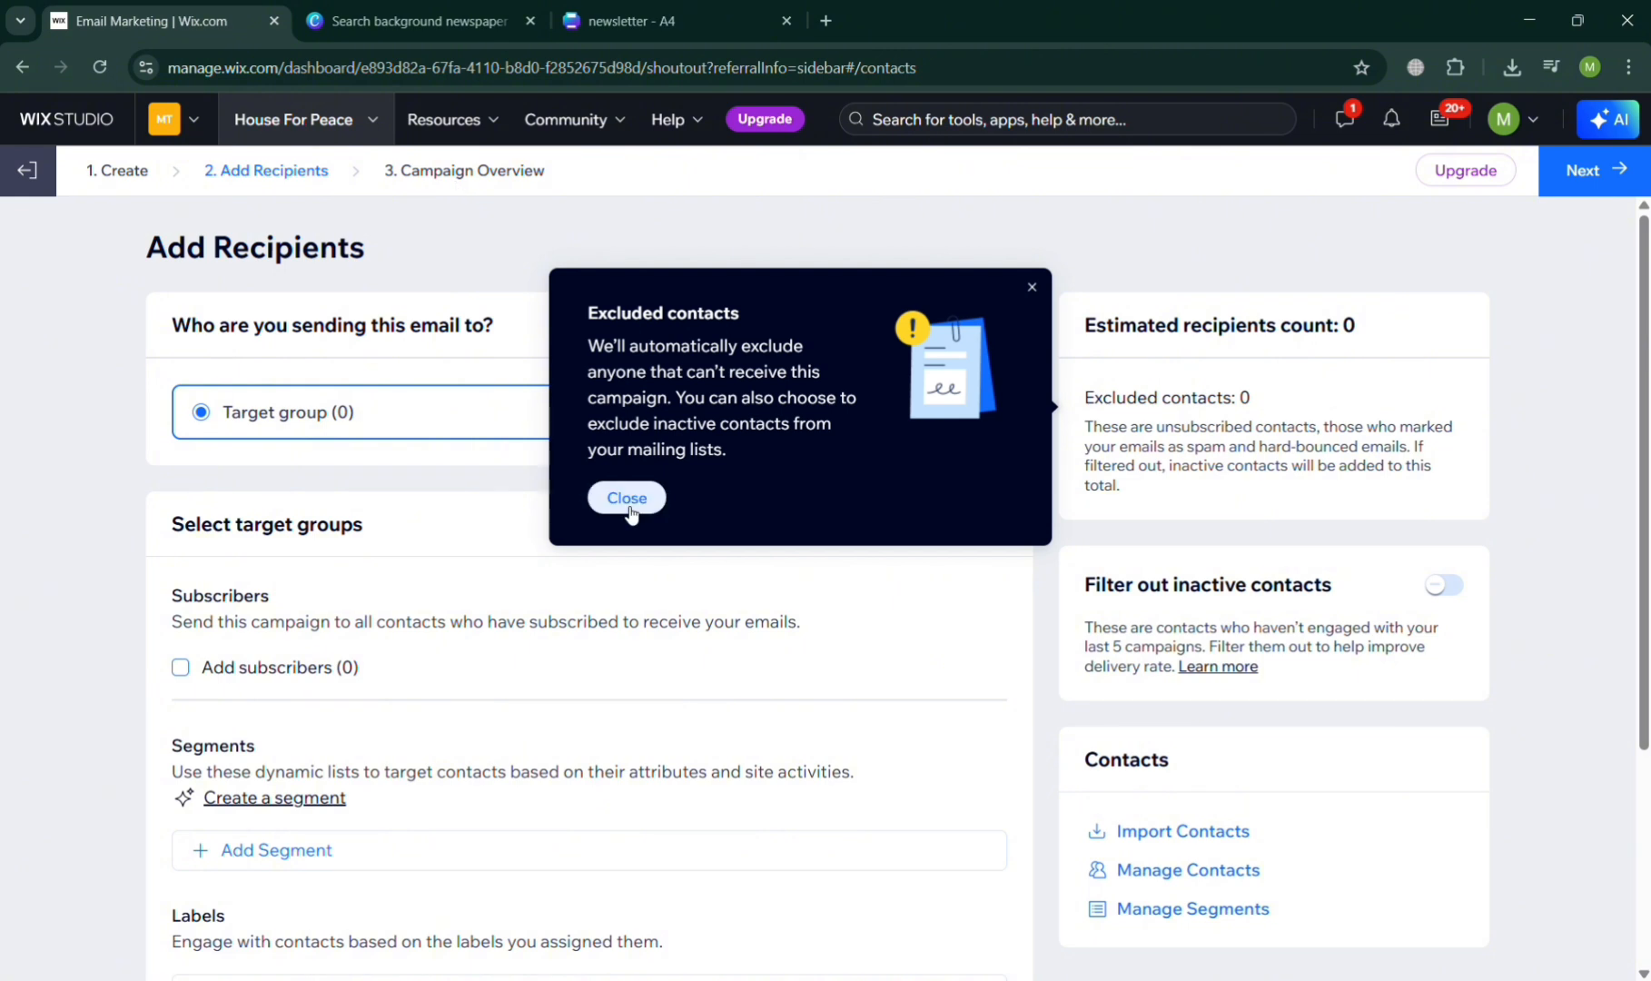
left_click(627, 497)
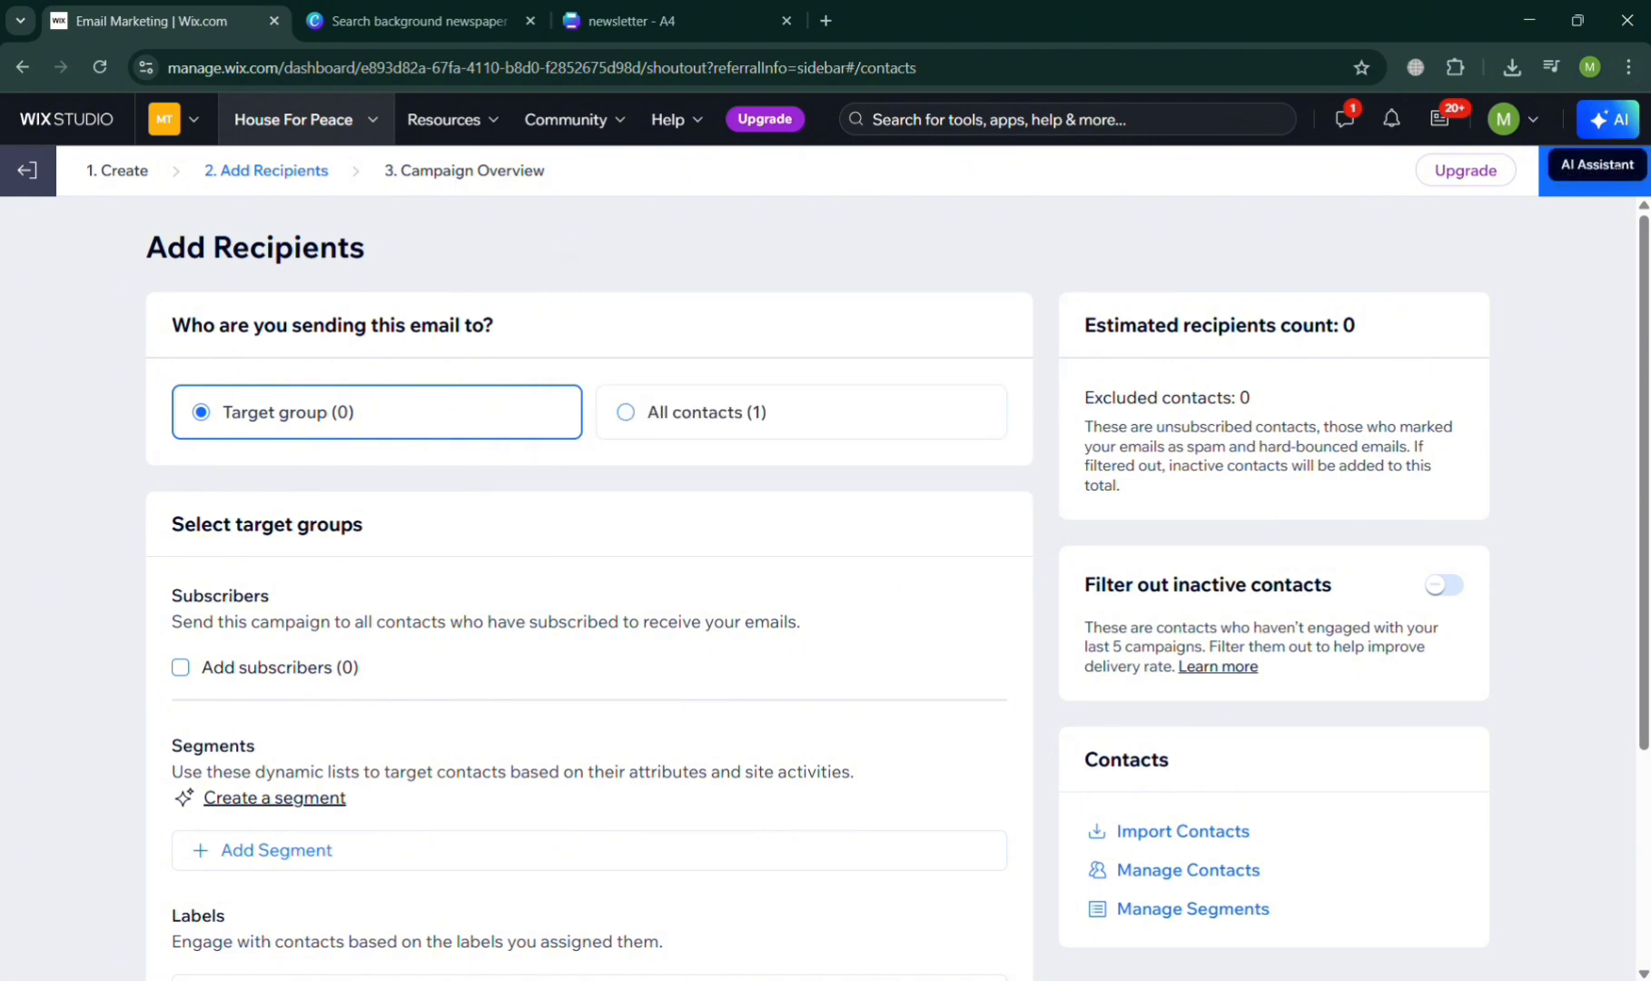
left_click(1603, 171)
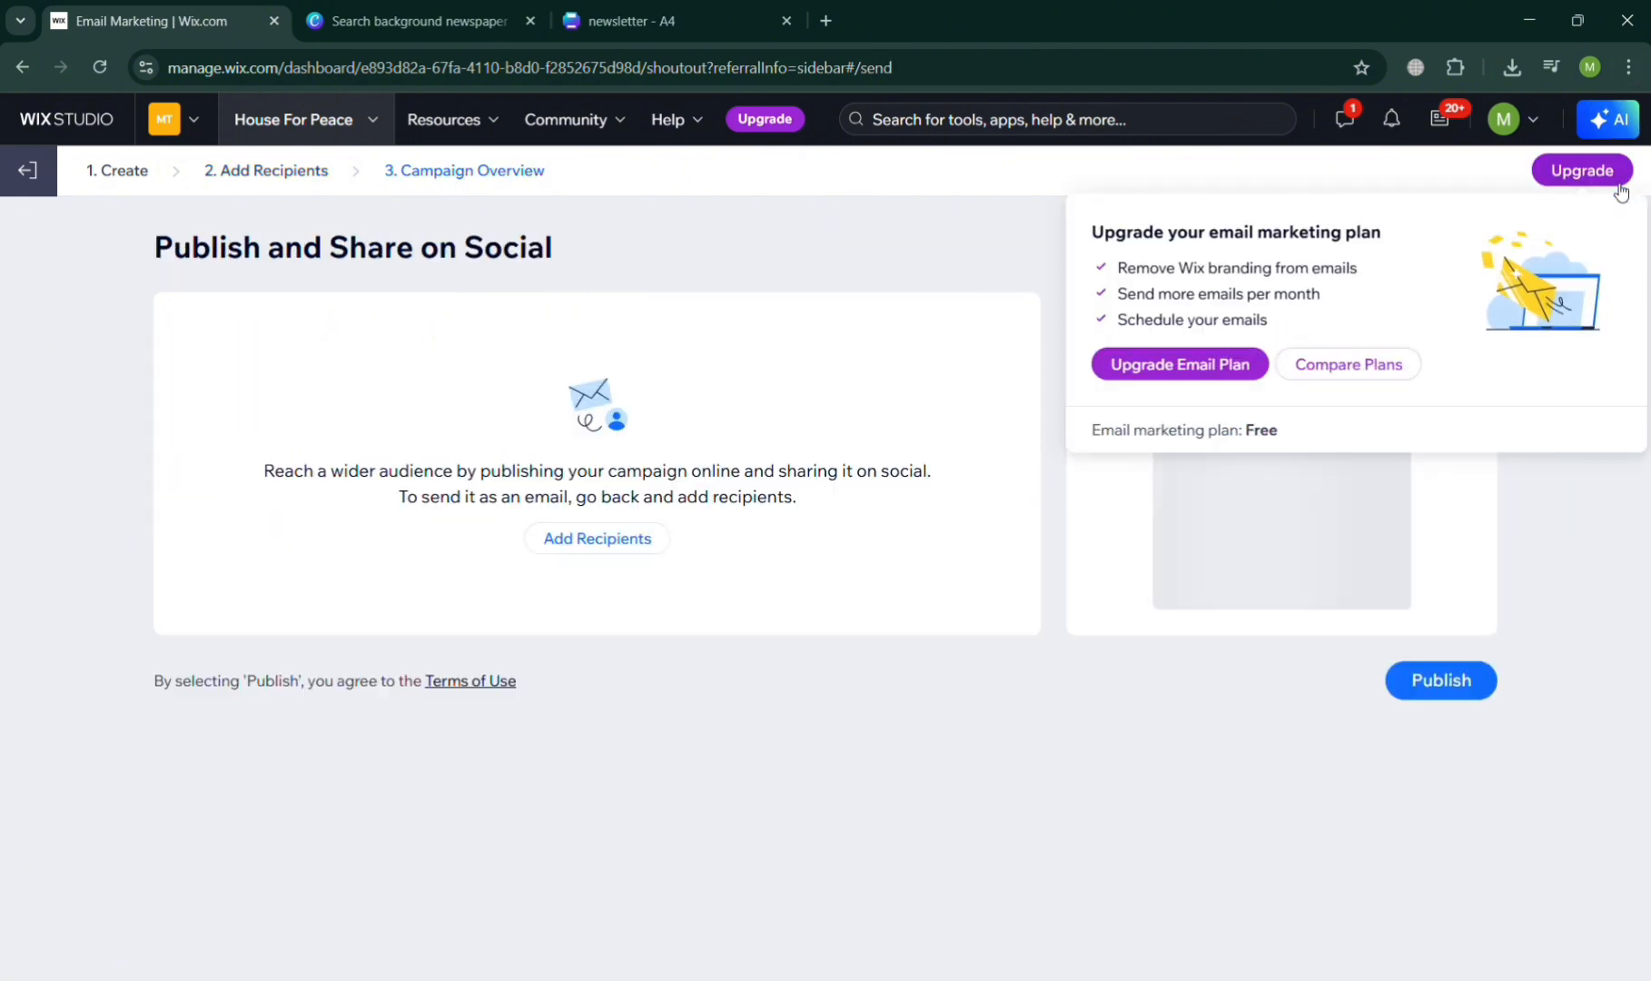